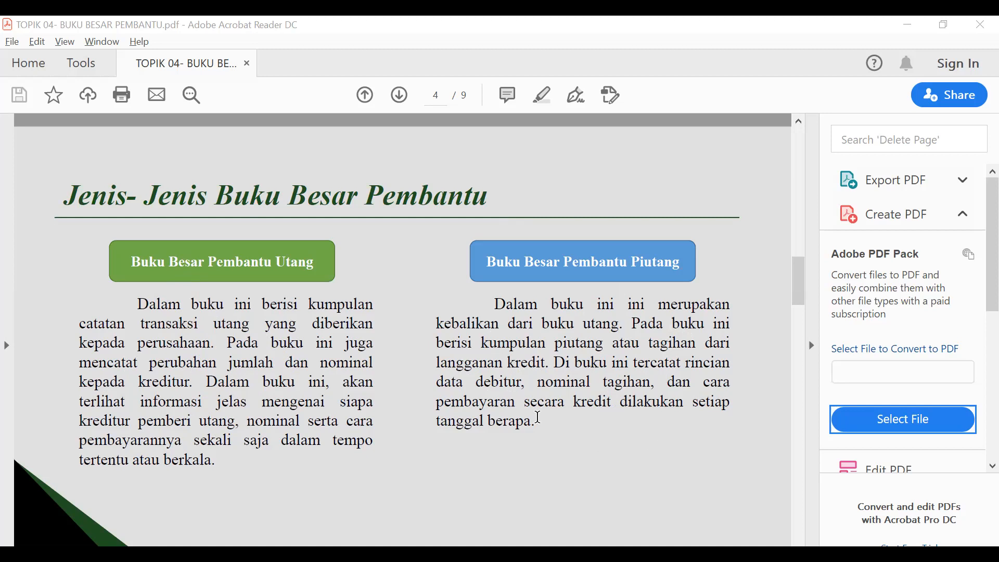
- Read the PDF slides on subsidiary ledgers in PivotTable and Advanced Filter format and on the unadjusted trial balance
{"action": "scroll", "coordinate": [538, 420], "scroll_direction": "down", "scroll_amount": 2}
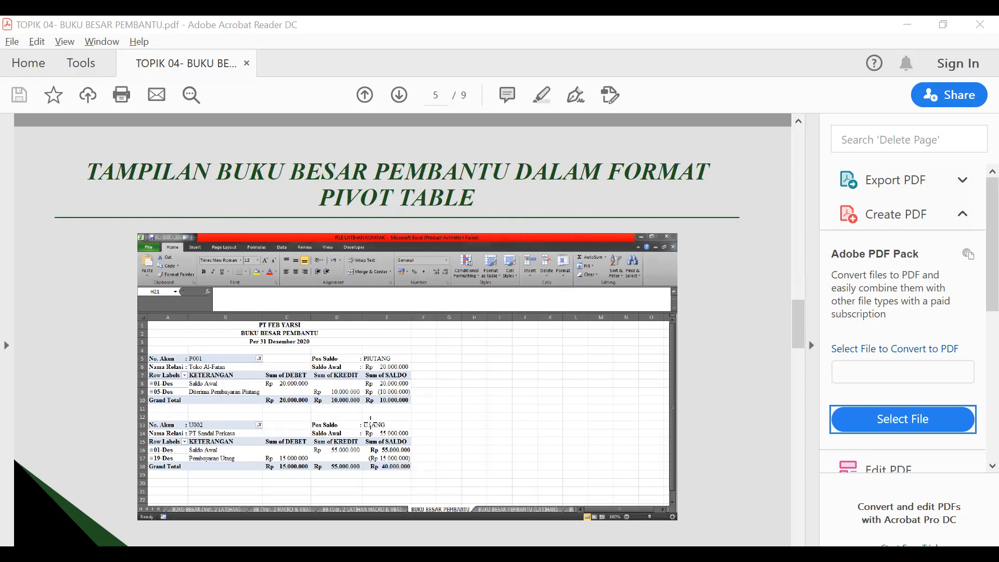
{"action": "scroll", "coordinate": [364, 414], "scroll_direction": "down", "scroll_amount": 2}
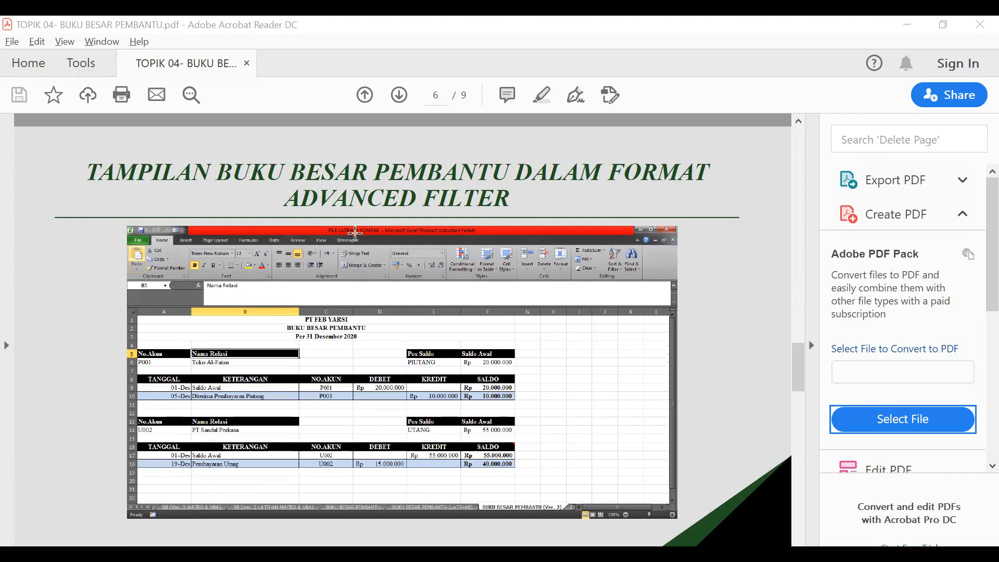
{"action": "scroll", "coordinate": [358, 224], "scroll_direction": "down", "scroll_amount": 2}
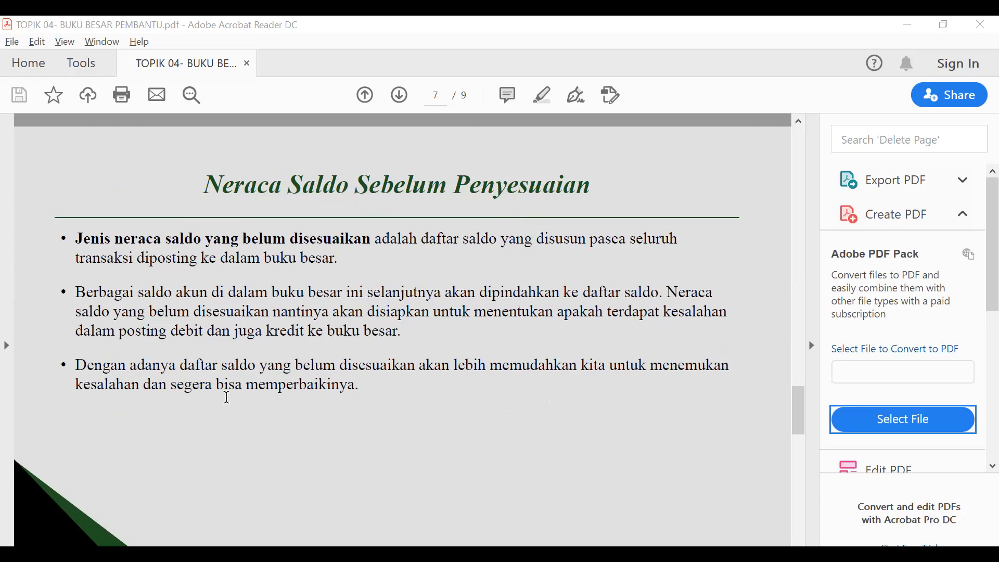
{"action": "scroll", "coordinate": [294, 378], "scroll_direction": "down", "scroll_amount": 1}
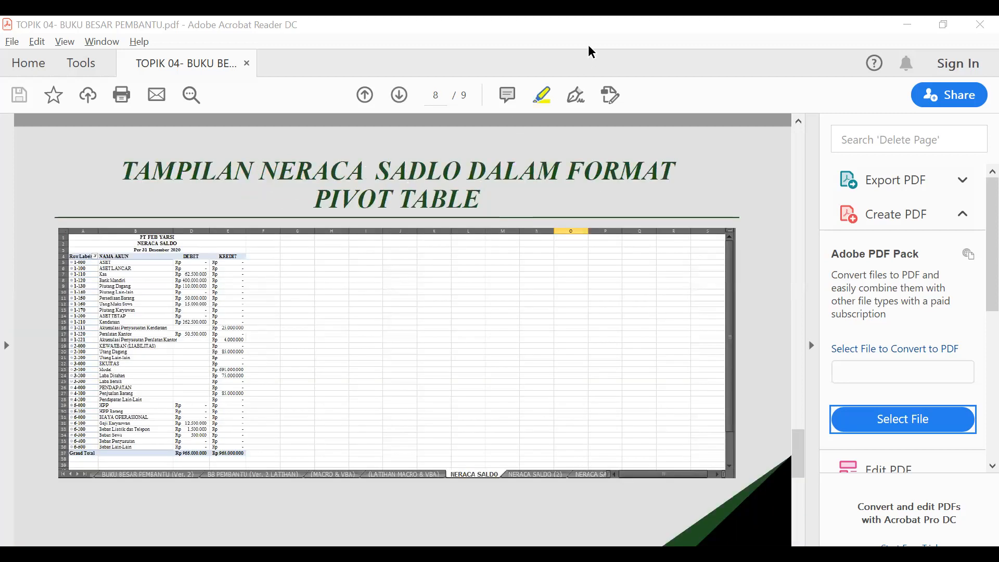
{"action": "scroll", "coordinate": [473, 280], "scroll_direction": "down", "scroll_amount": 3}
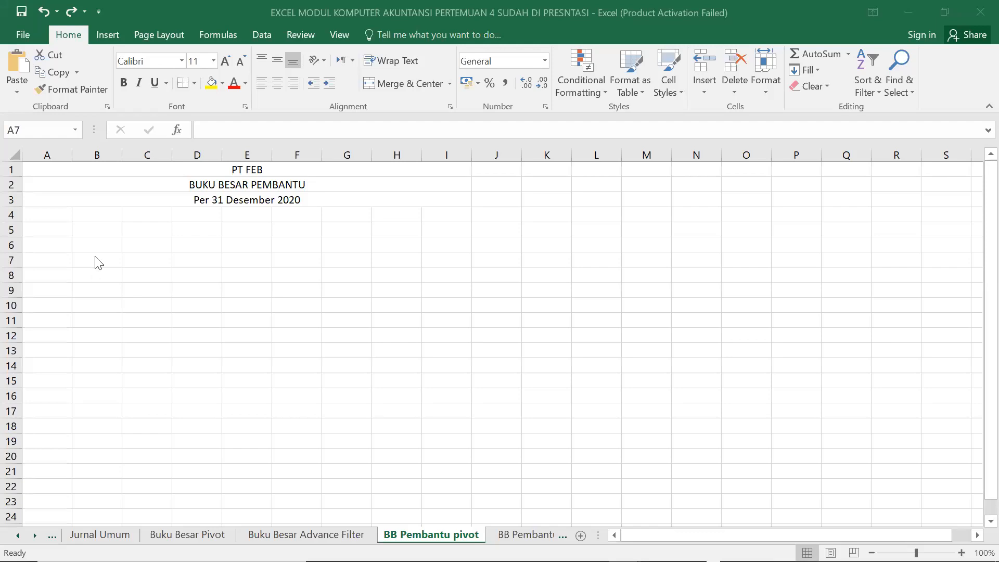
- Create a PivotTable from 'Jurnal Umum'!$A$5:$F$72 at cell A7 of the existing BB Pembantu pivot worksheet
{"action": "left_click", "coordinate": [31, 259]}
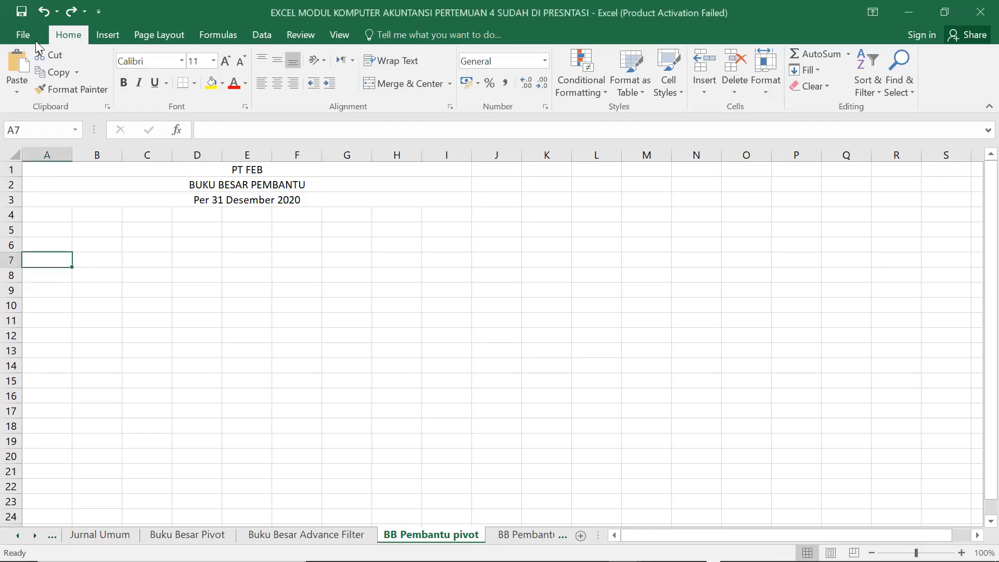
{"action": "left_click", "coordinate": [106, 35]}
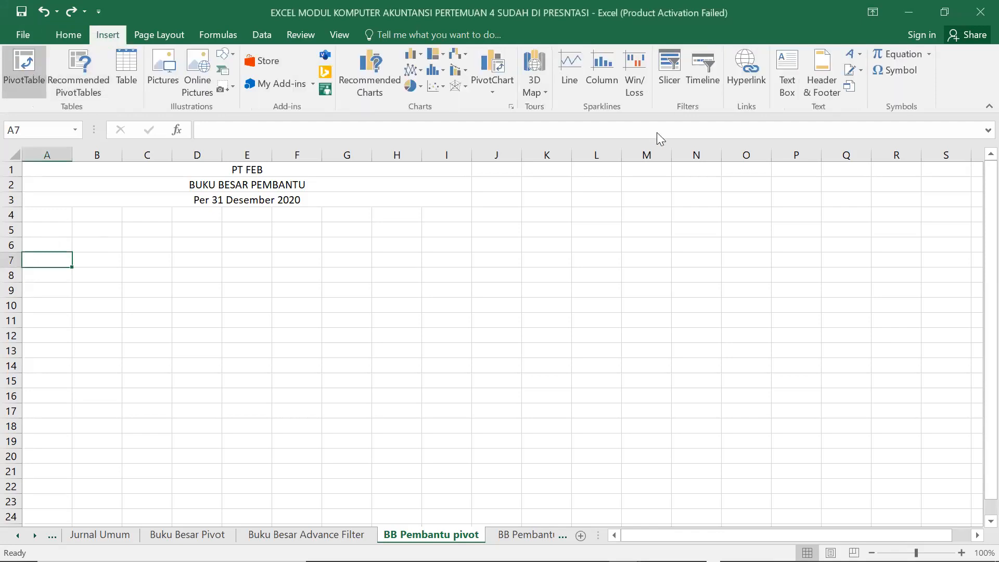
{"action": "left_click", "coordinate": [100, 535]}
{"action": "scroll", "coordinate": [104, 276], "scroll_direction": "up", "scroll_amount": 7}
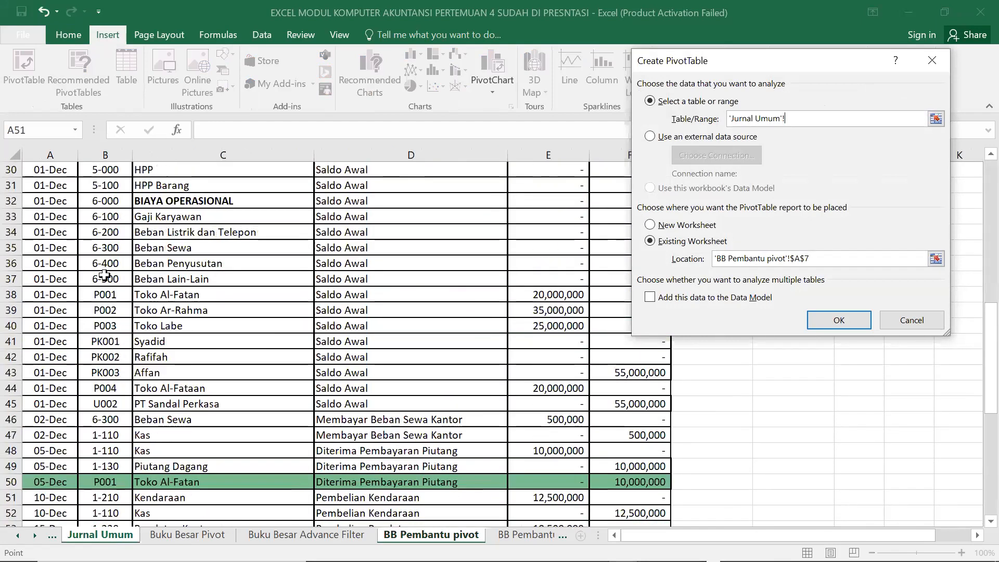
{"action": "scroll", "coordinate": [104, 276], "scroll_direction": "up", "scroll_amount": 10}
{"action": "left_click", "coordinate": [66, 236]}
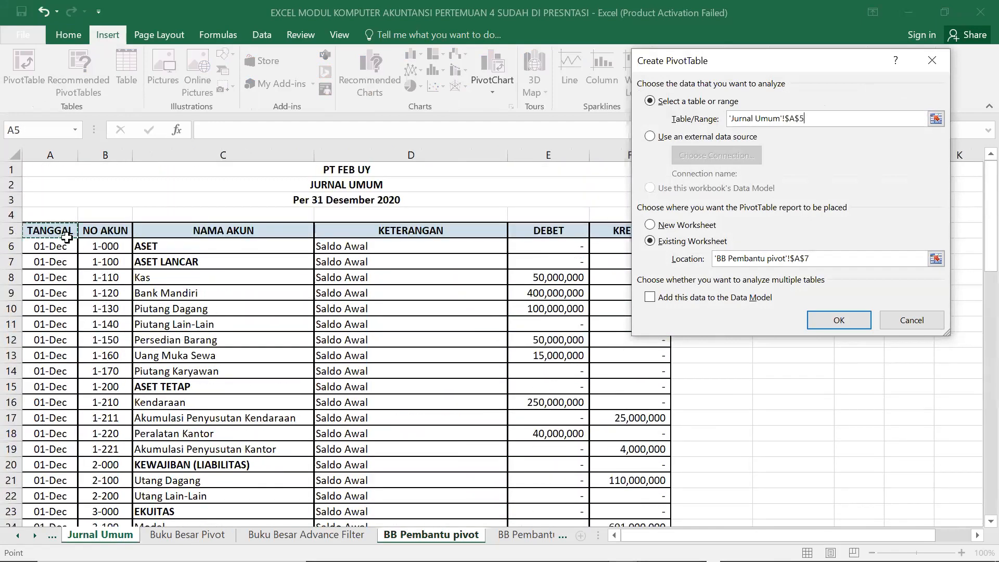
{"action": "left_click_drag", "start_coordinate": [66, 236], "coordinate": [499, 504]}
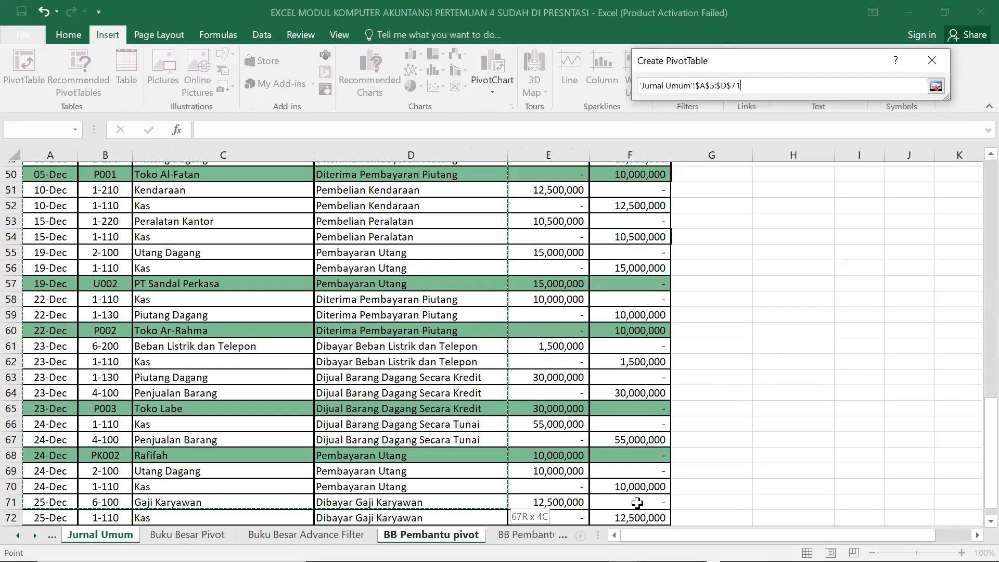
{"action": "left_click_drag", "start_coordinate": [637, 503], "coordinate": [637, 516]}
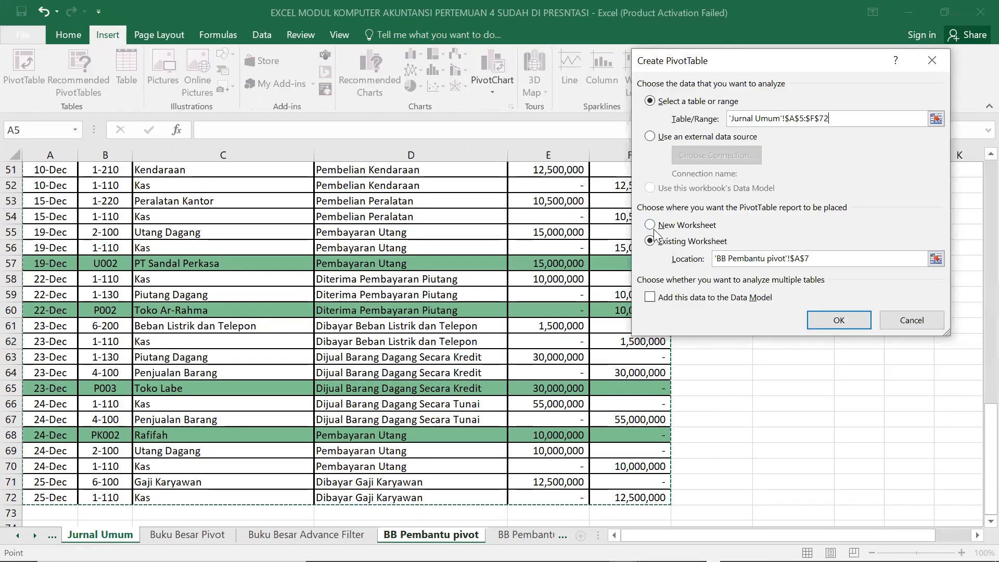
{"action": "left_click", "coordinate": [650, 225]}
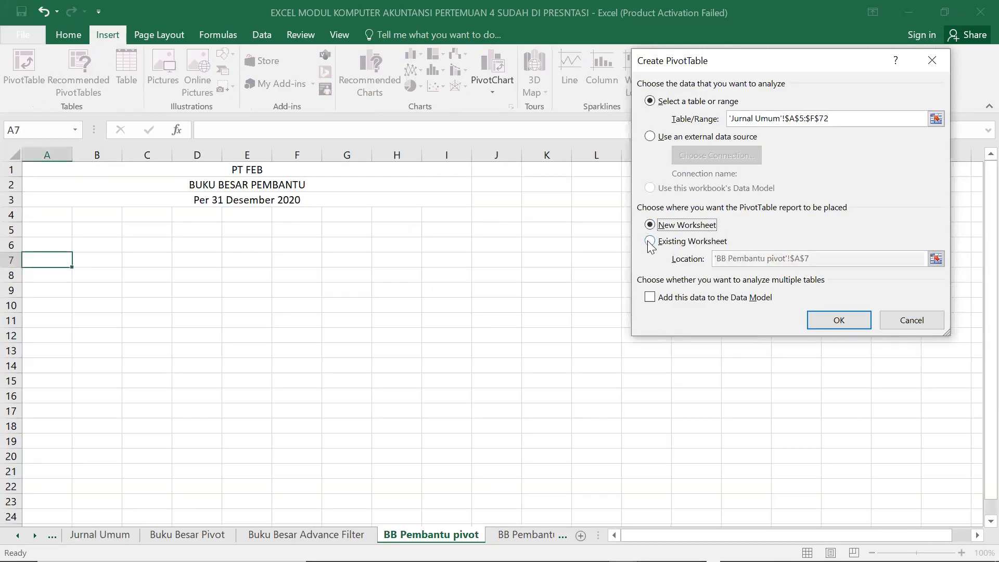
{"action": "left_click", "coordinate": [650, 241]}
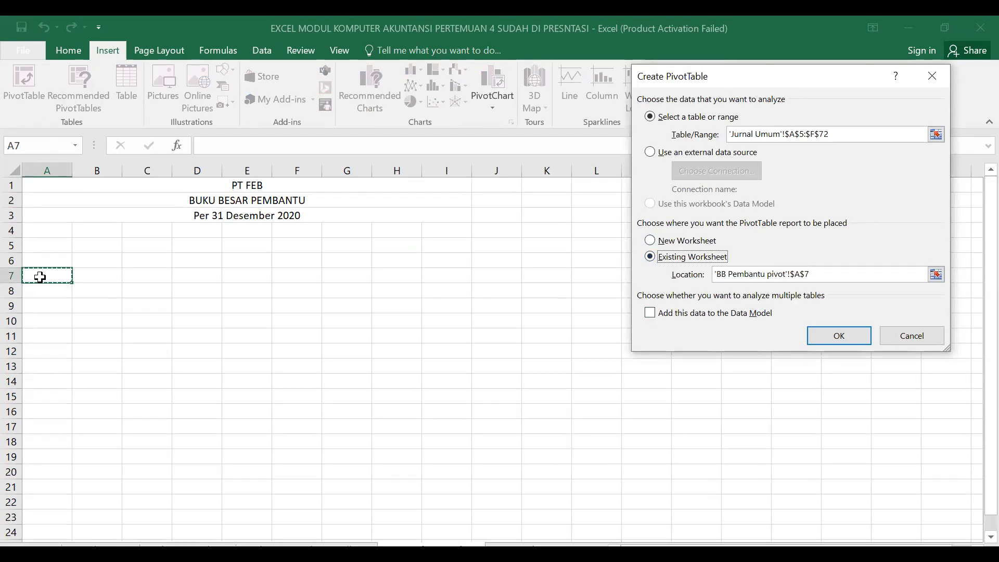
{"action": "left_click", "coordinate": [818, 337]}
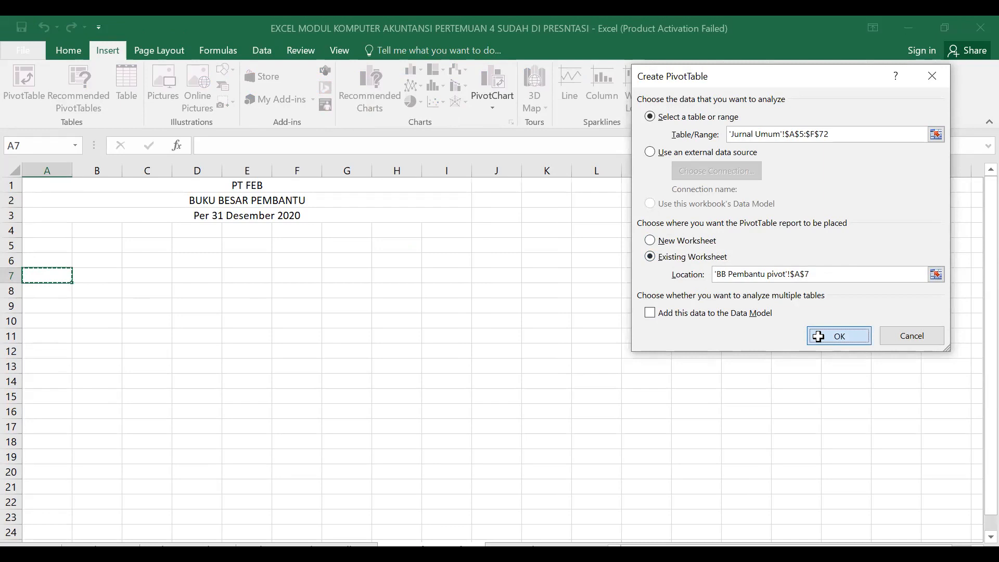
- Lay out the PivotTable with DEBET and KREDIT as values, TANGGAL and KETERANGAN as rows, and NO AKUN as filter
{"action": "left_click_drag", "start_coordinate": [896, 333], "coordinate": [957, 512]}
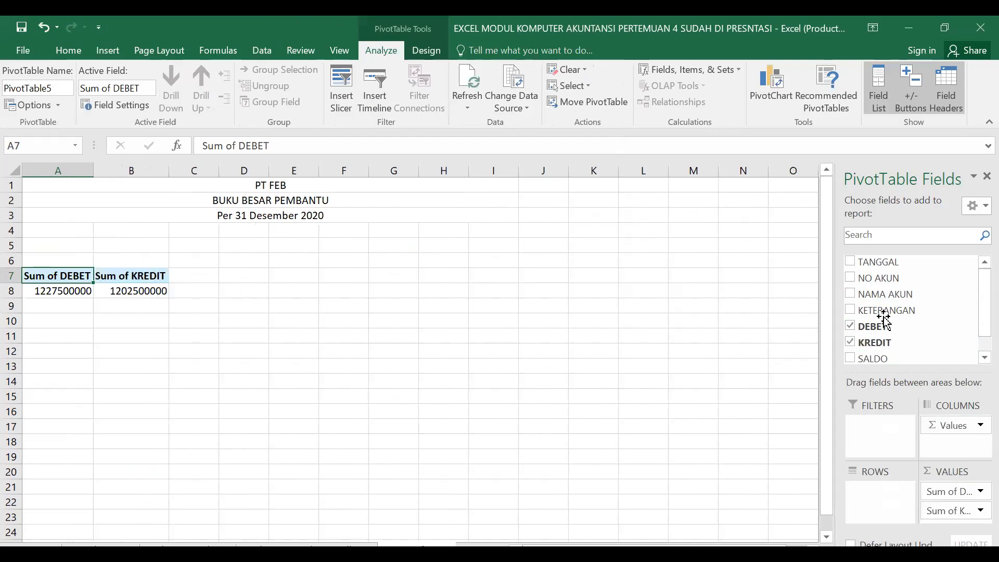
{"action": "left_click_drag", "start_coordinate": [888, 262], "coordinate": [886, 505]}
{"action": "left_click_drag", "start_coordinate": [911, 311], "coordinate": [879, 510]}
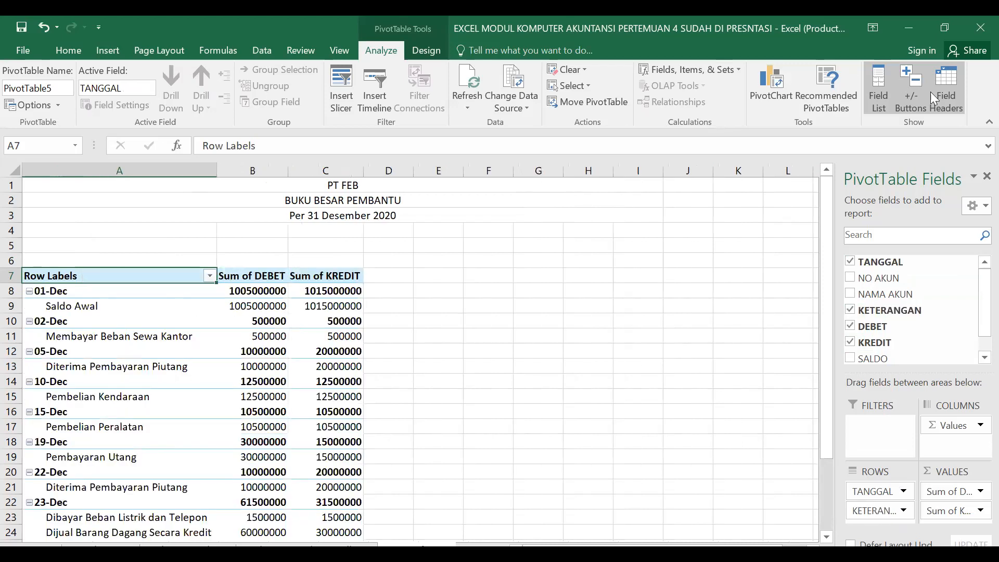
{"action": "left_click_drag", "start_coordinate": [902, 301], "coordinate": [879, 432]}
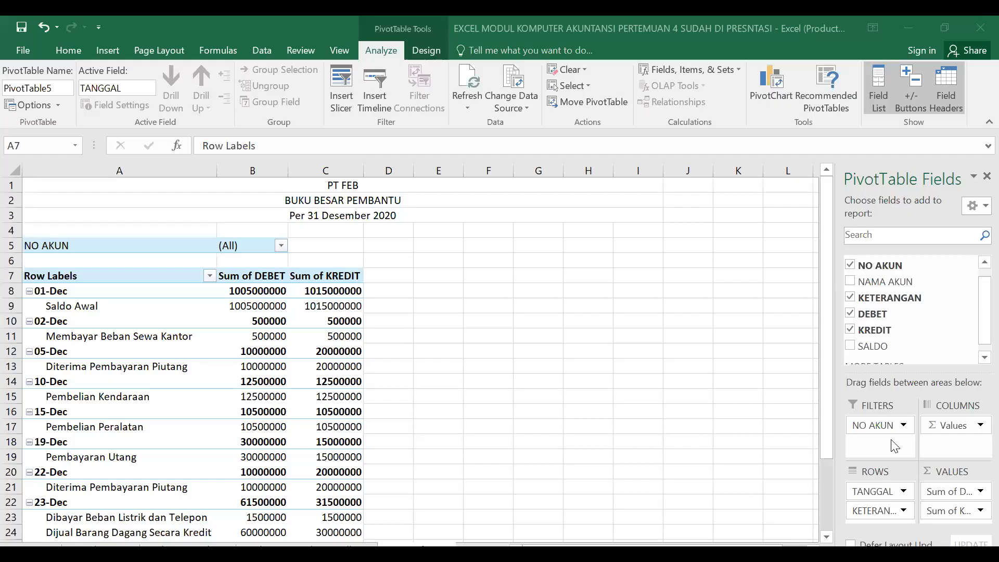
- Set the TANGGAL field's subtotals to None and show its item labels in tabular form
{"action": "left_click", "coordinate": [905, 493]}
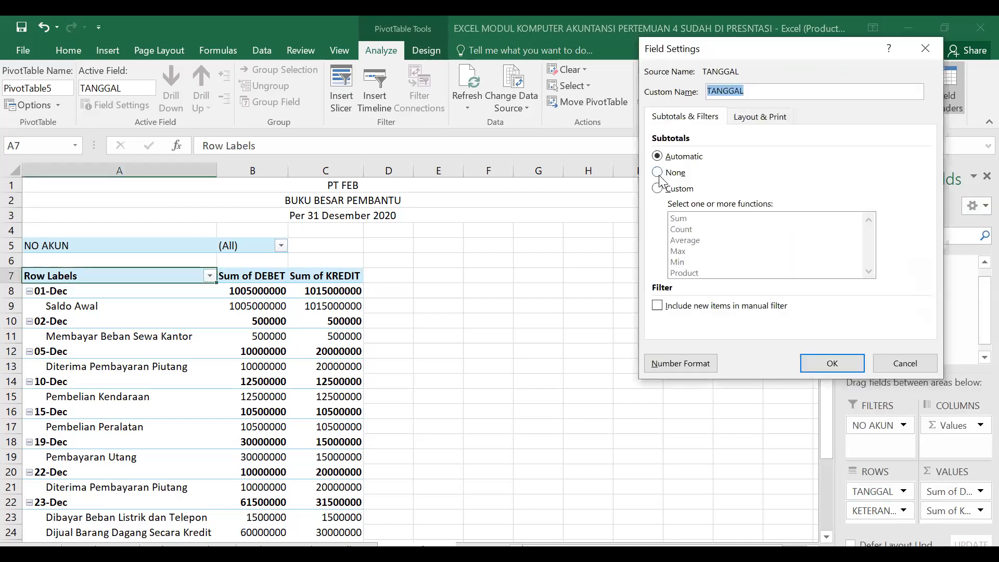
{"action": "left_click", "coordinate": [658, 174]}
{"action": "left_click", "coordinate": [772, 118]}
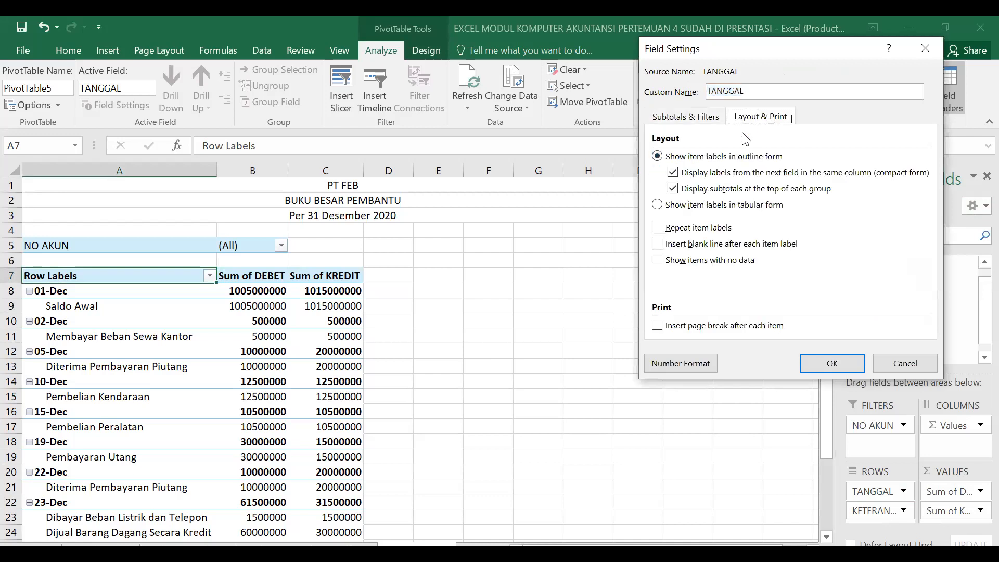
{"action": "left_click", "coordinate": [658, 205]}
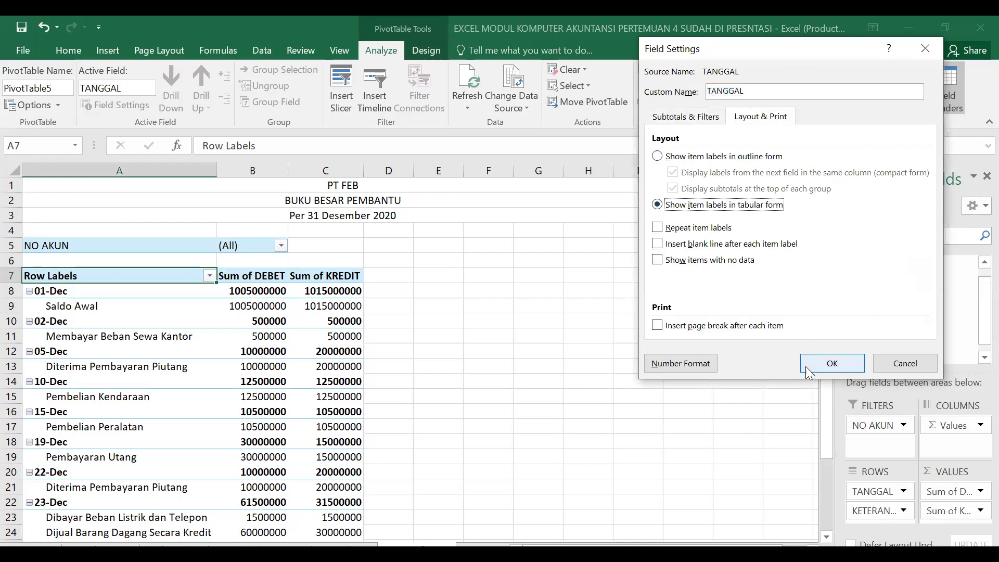
{"action": "left_click", "coordinate": [836, 363]}
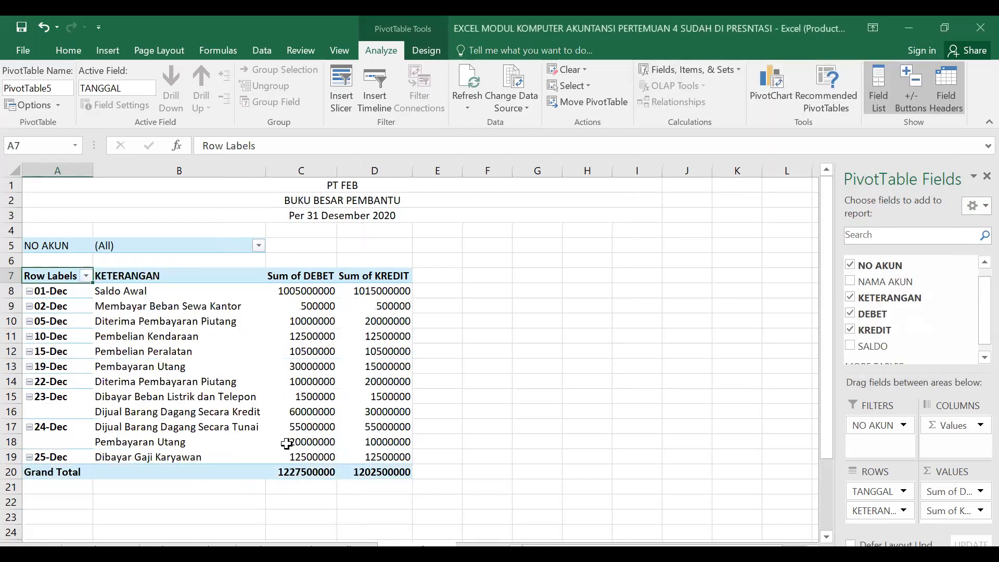
- Review the value field settings of DEBET and keep Sum as its calculation
{"action": "left_click", "coordinate": [979, 492]}
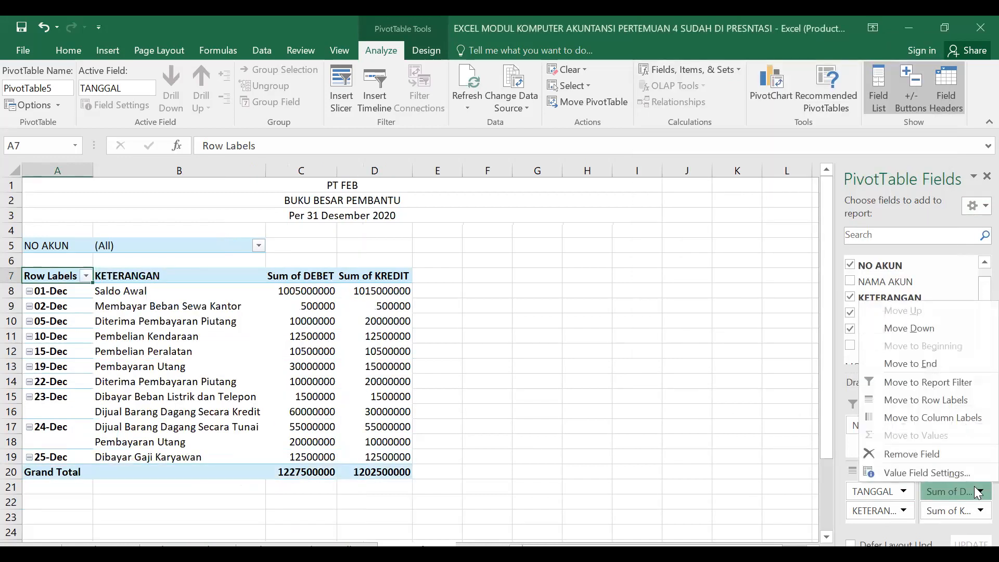
{"action": "left_click", "coordinate": [926, 468]}
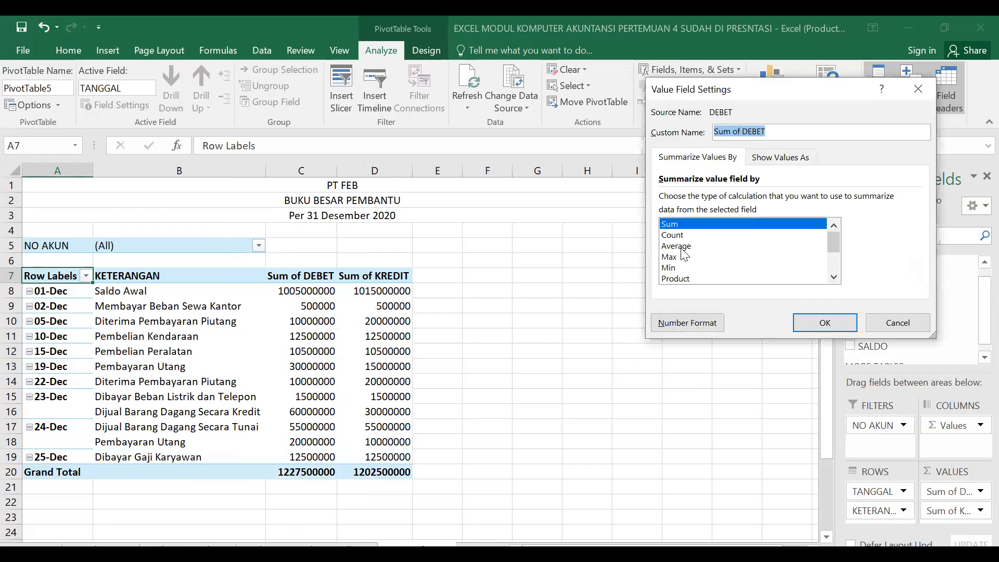
{"action": "left_click", "coordinate": [787, 159]}
{"action": "left_click", "coordinate": [718, 159]}
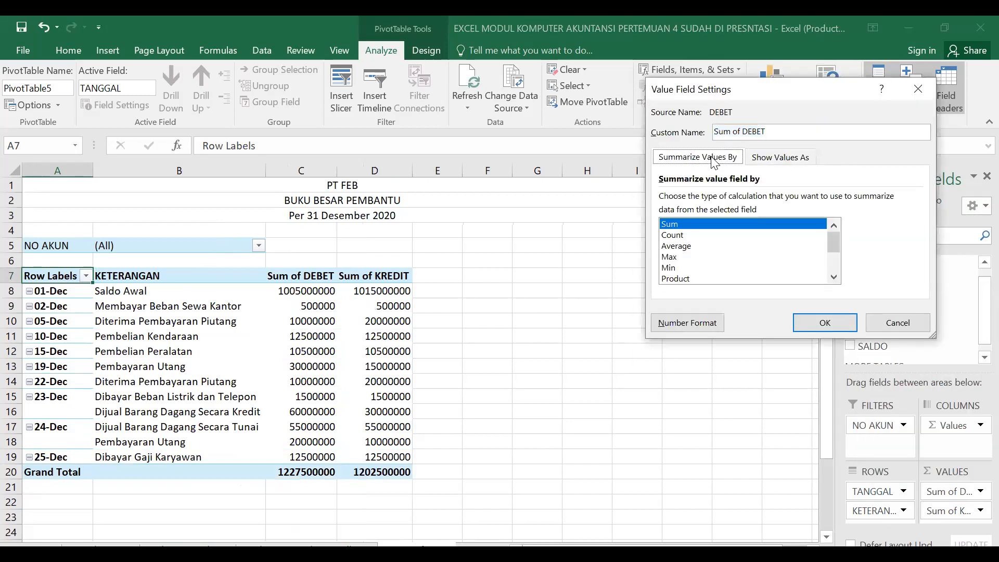
{"action": "left_click", "coordinate": [807, 323]}
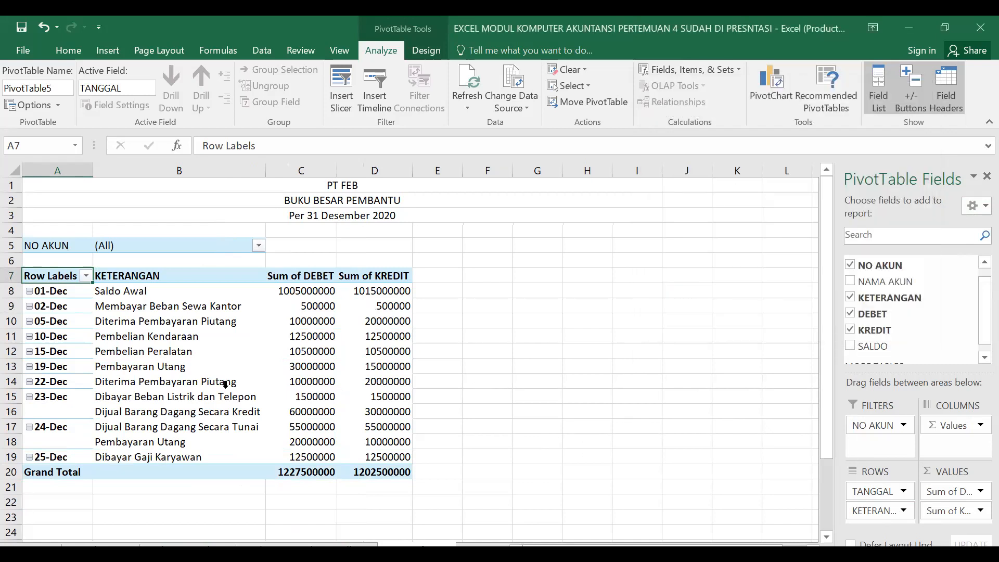
{"action": "left_click", "coordinate": [42, 289]}
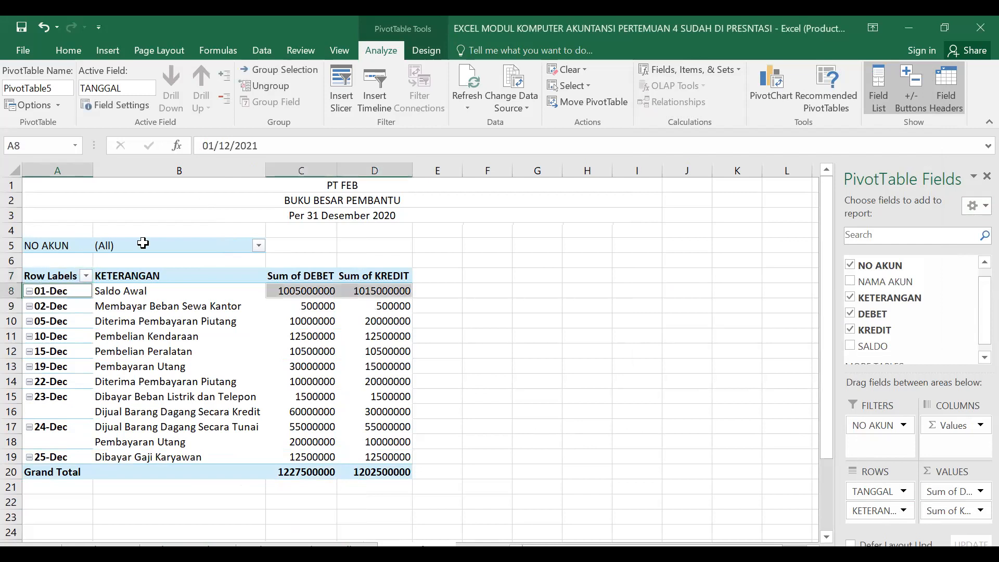
{"action": "left_click", "coordinate": [62, 277]}
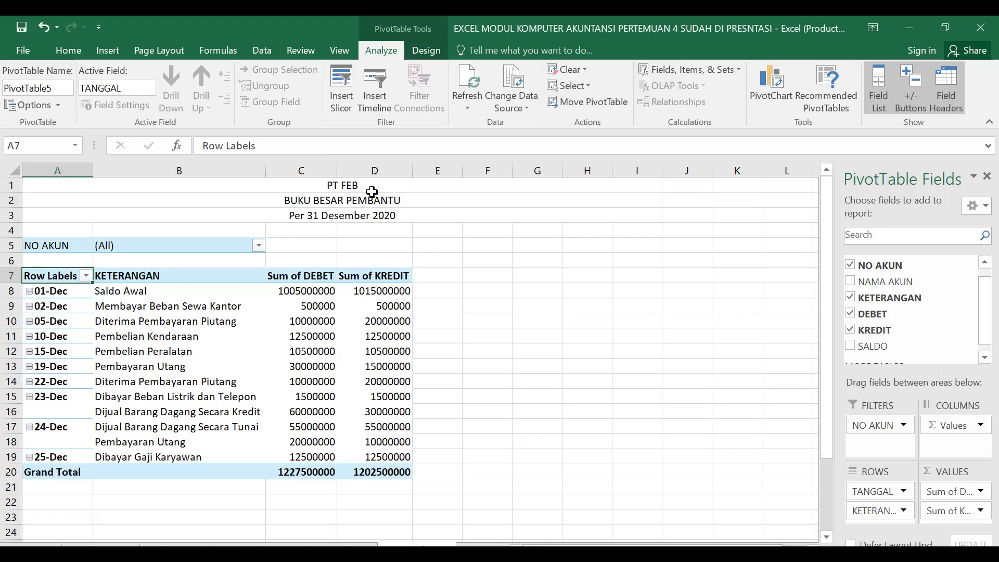
- Format the Sum of DEBET and Sum of KREDIT columns in C7:D20 with the Accounting number format
{"action": "left_click_drag", "start_coordinate": [313, 274], "coordinate": [384, 471]}
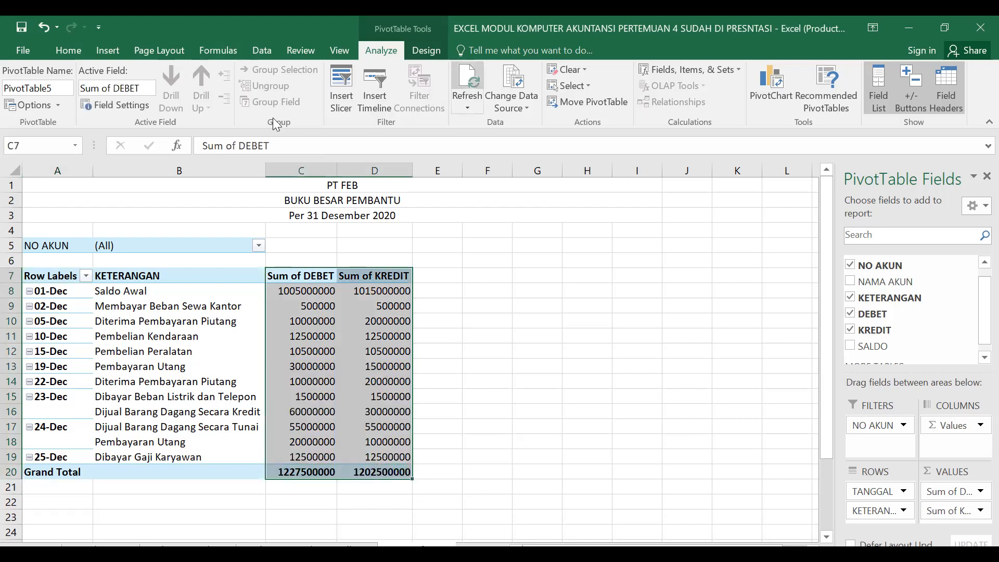
{"action": "left_click", "coordinate": [111, 50]}
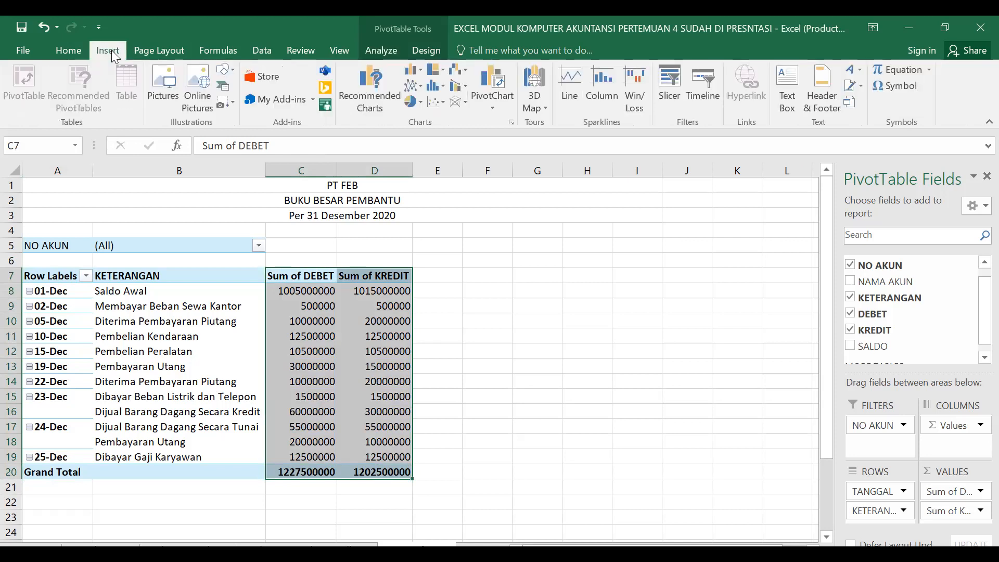
{"action": "left_click", "coordinate": [204, 46]}
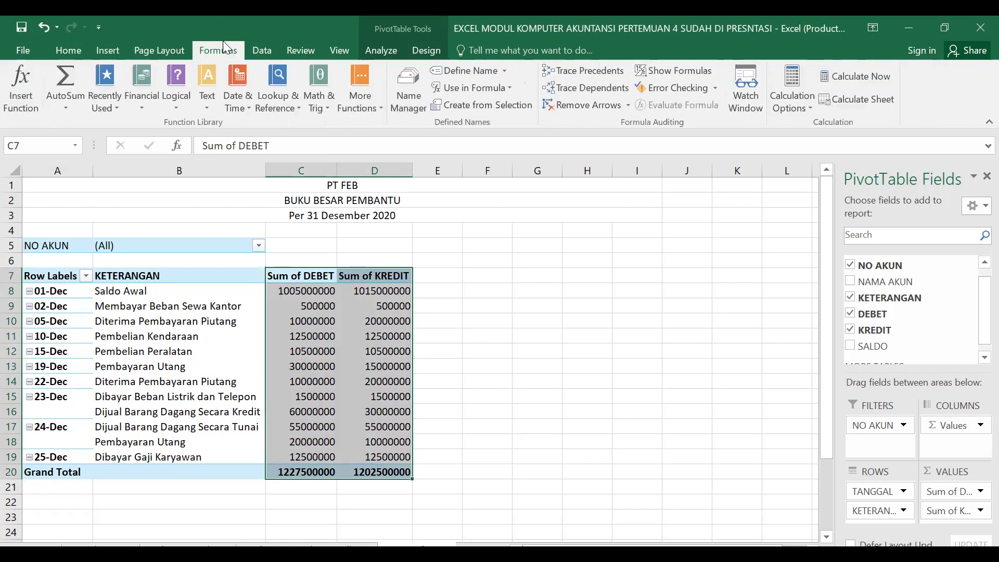
{"action": "left_click", "coordinate": [261, 51]}
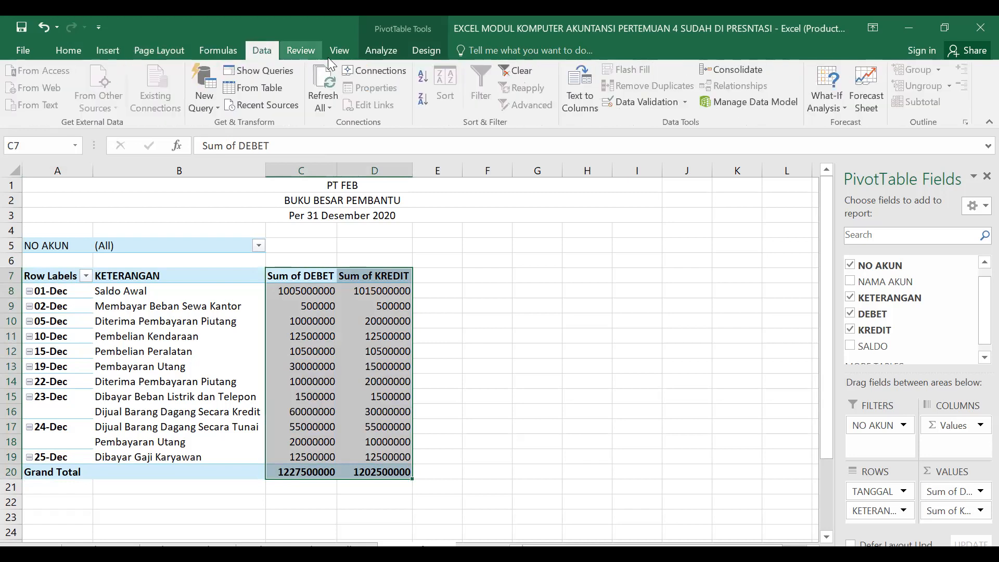
{"action": "left_click", "coordinate": [312, 45]}
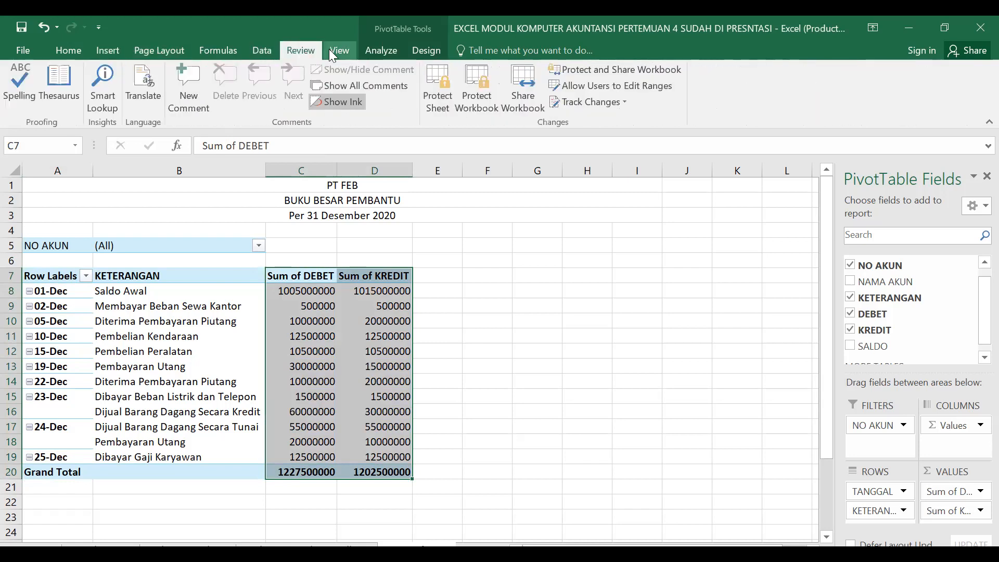
{"action": "left_click", "coordinate": [348, 48]}
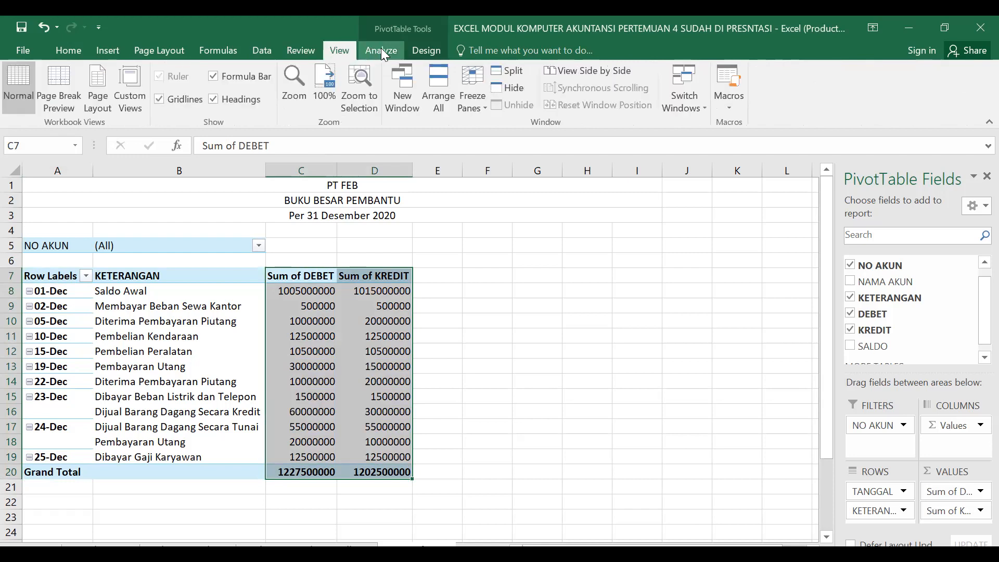
{"action": "left_click", "coordinate": [381, 48]}
{"action": "left_click", "coordinate": [420, 49]}
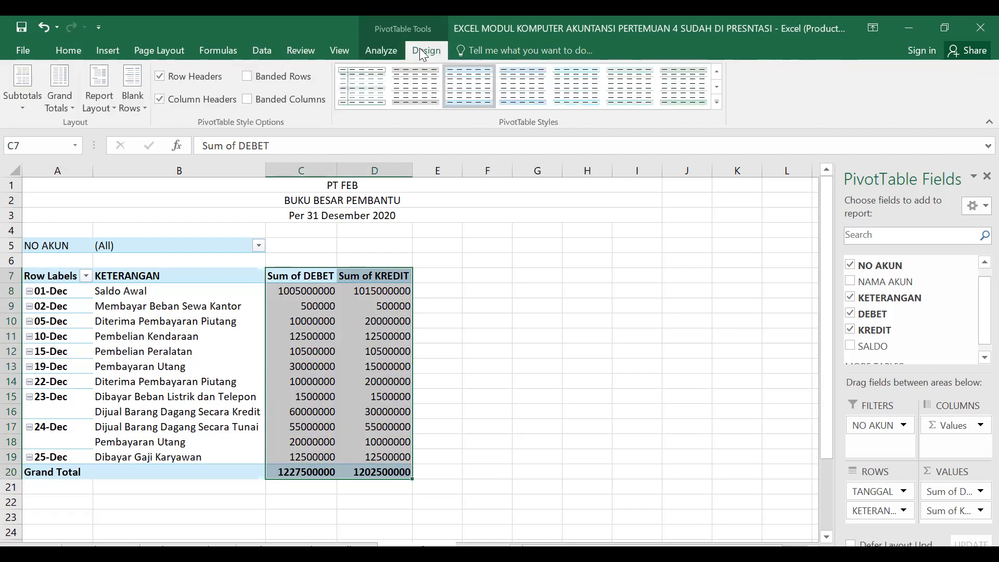
{"action": "left_click", "coordinate": [66, 53]}
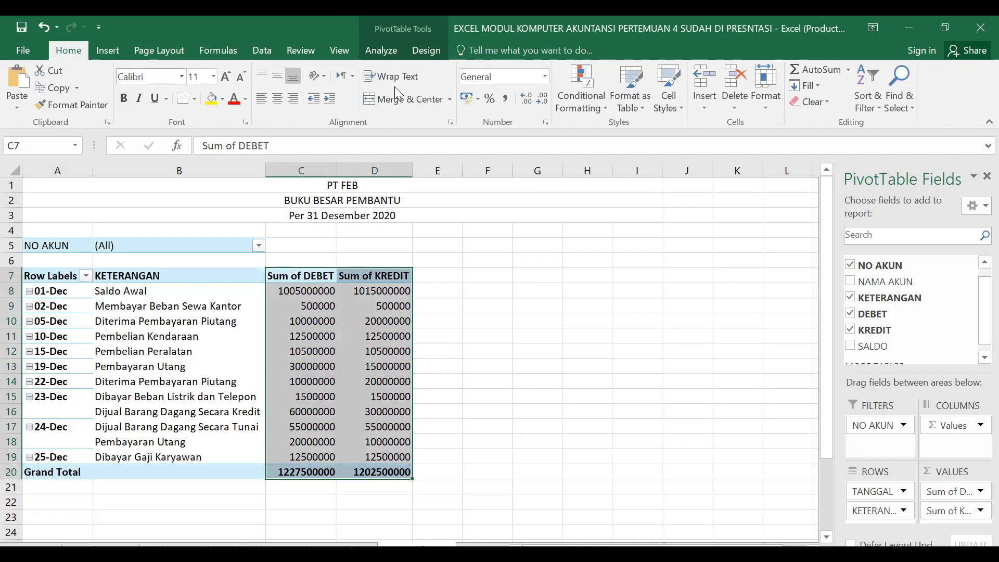
{"action": "left_click", "coordinate": [545, 77]}
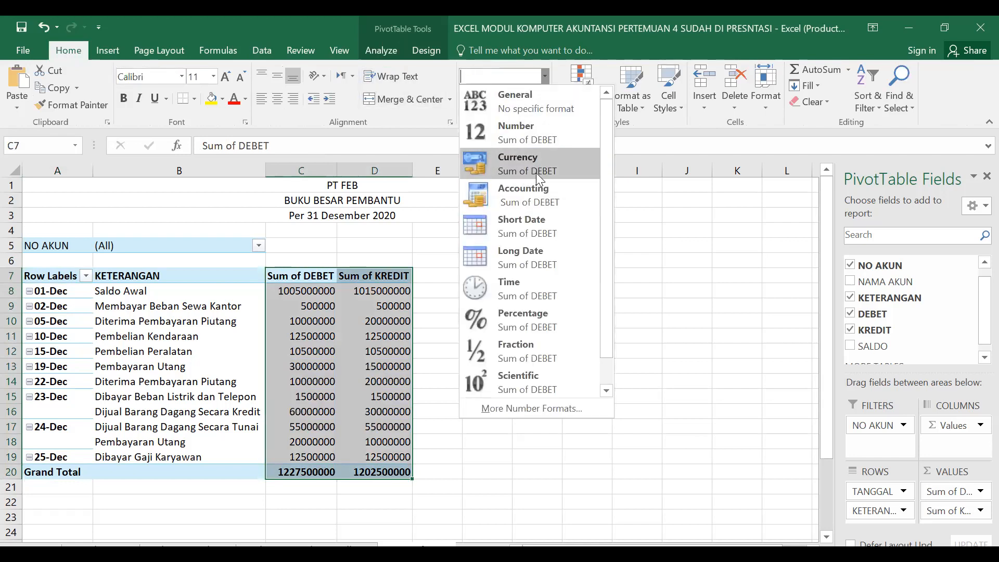
{"action": "left_click", "coordinate": [531, 192]}
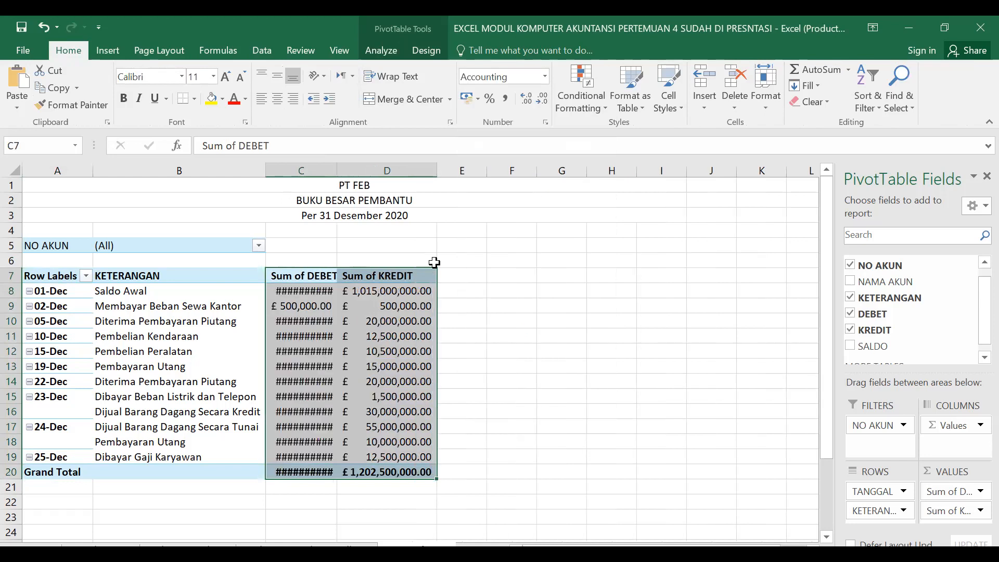
- Change C7:D20 to the existing custom Rupiah number format that begins with _-"Rp"* #,##0_-
{"action": "left_click", "coordinate": [545, 76]}
{"action": "left_click", "coordinate": [521, 407]}
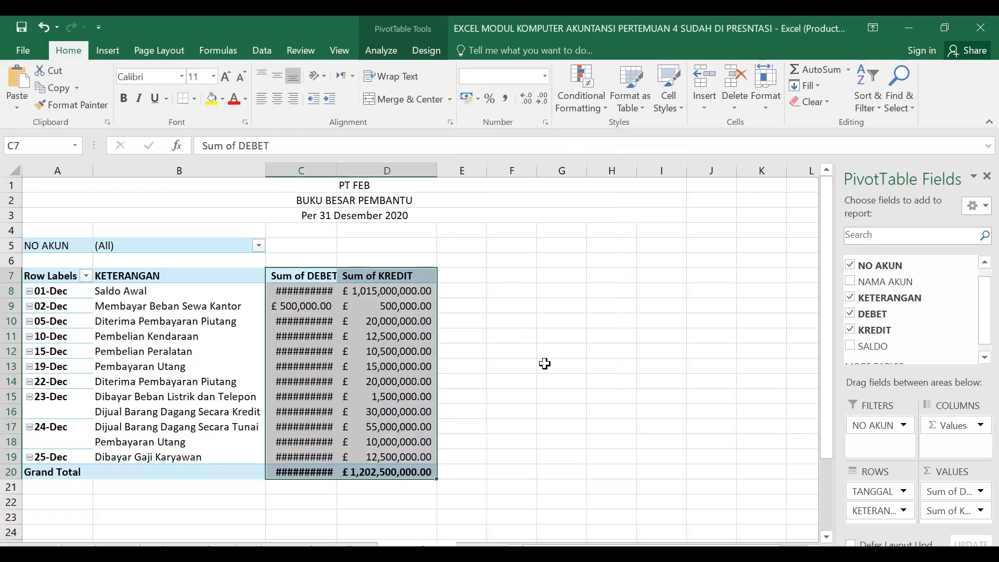
{"action": "left_click", "coordinate": [619, 211]}
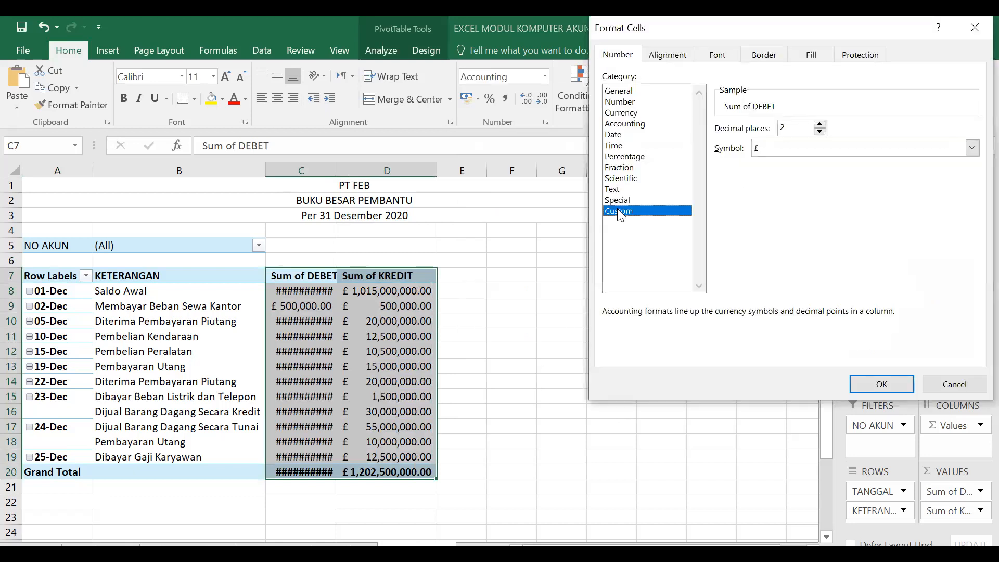
{"action": "left_click", "coordinate": [773, 244]}
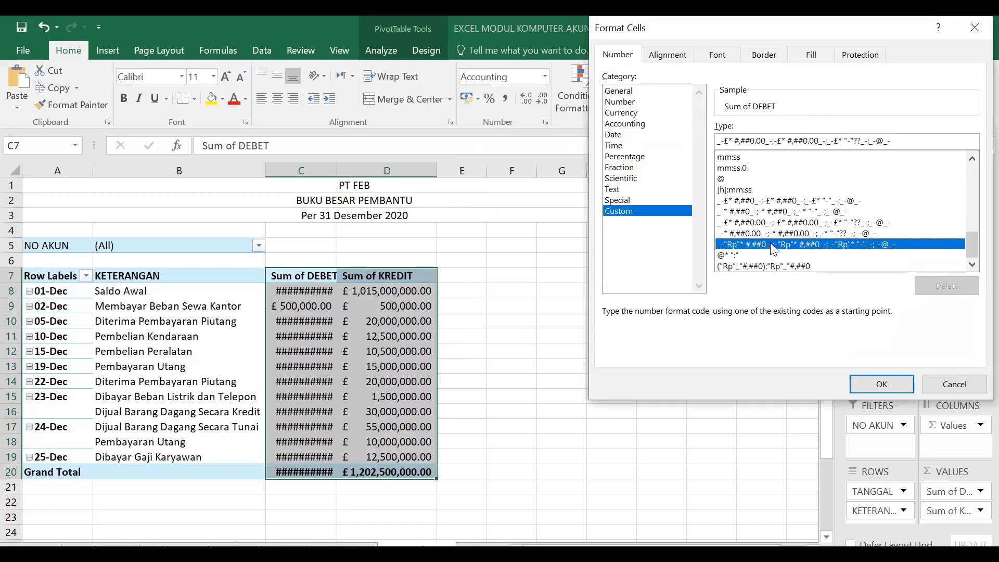
{"action": "left_click", "coordinate": [882, 385]}
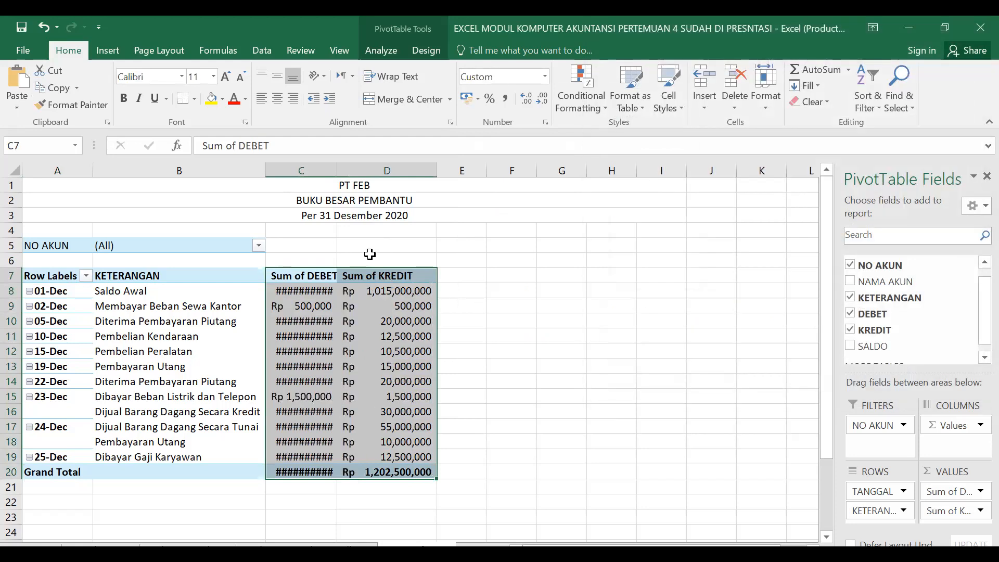
- Widen columns C and D so the Rupiah amounts in the PivotTable fit fully
{"action": "left_click", "coordinate": [324, 270]}
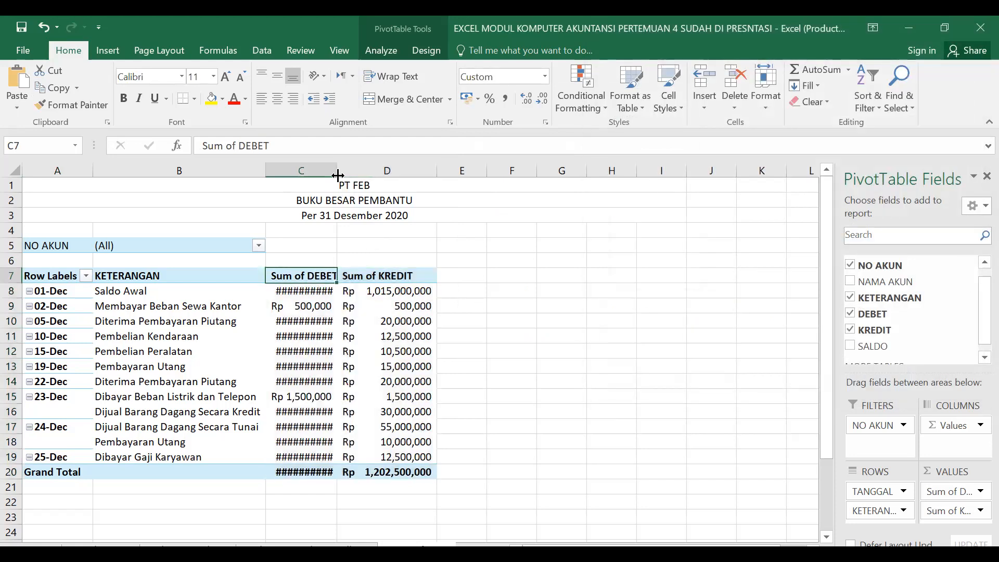
{"action": "left_click", "coordinate": [426, 170]}
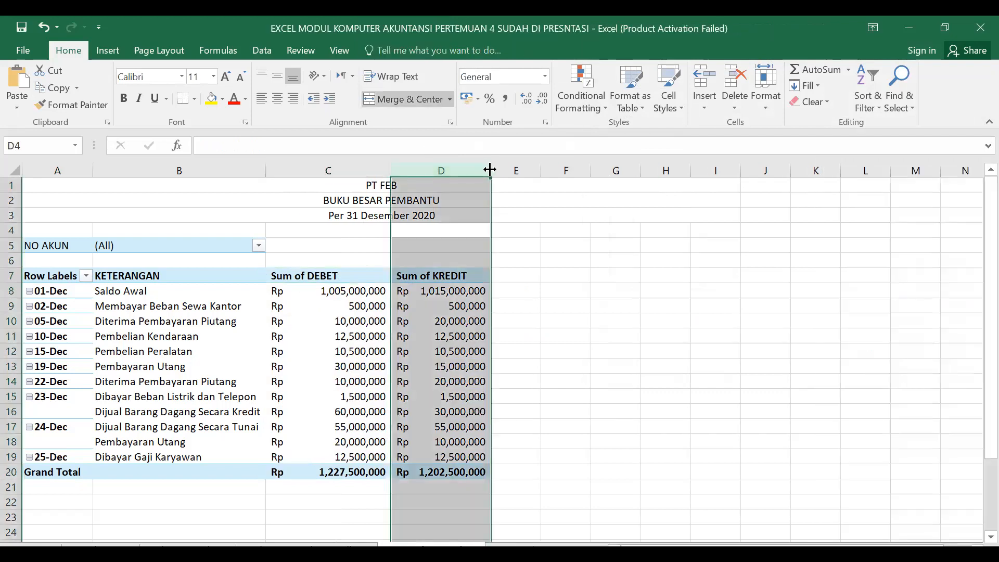
{"action": "left_click_drag", "start_coordinate": [490, 169], "coordinate": [513, 168]}
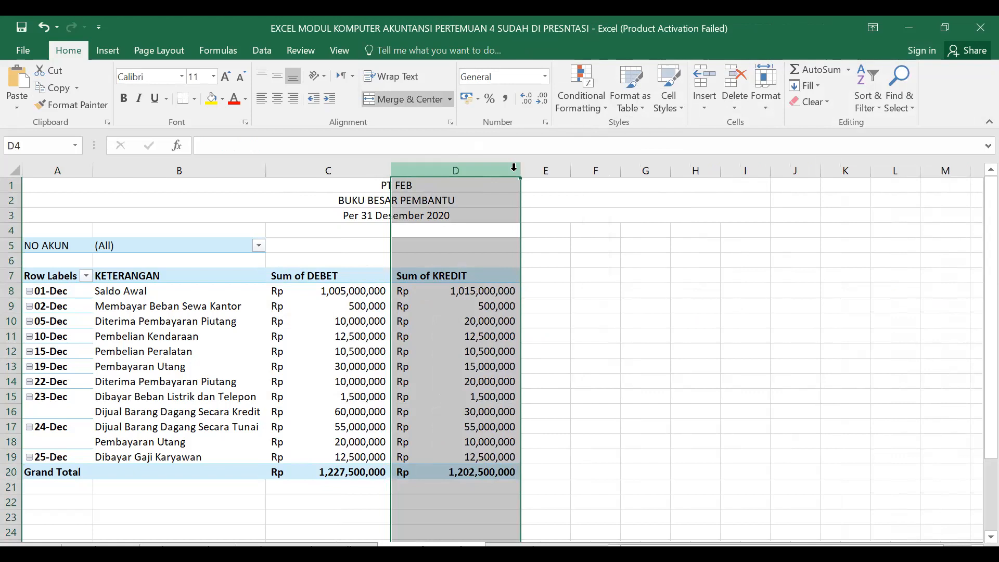
{"action": "left_click", "coordinate": [597, 304]}
{"action": "scroll", "coordinate": [501, 275], "scroll_direction": "down", "scroll_amount": 1}
{"action": "scroll", "coordinate": [501, 275], "scroll_direction": "up", "scroll_amount": 1}
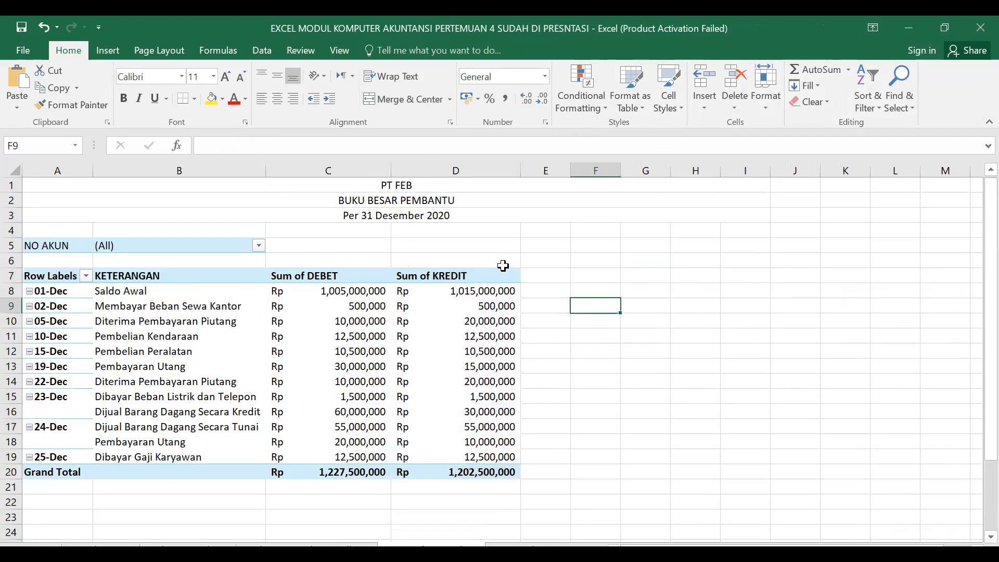
- Enter the label "Nama Relasi" in cell A6 below the NO AKUN filter
{"action": "left_click", "coordinate": [56, 261]}
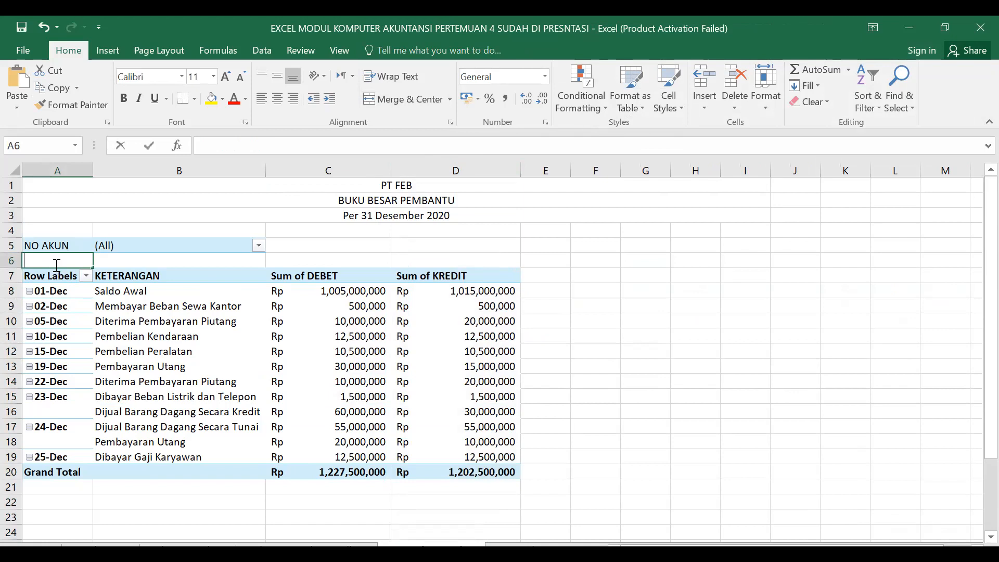
{"action": "type", "text": "Nama re"}
{"action": "key", "text": "BackSpace"}
{"action": "type", "text": "Relasi"}
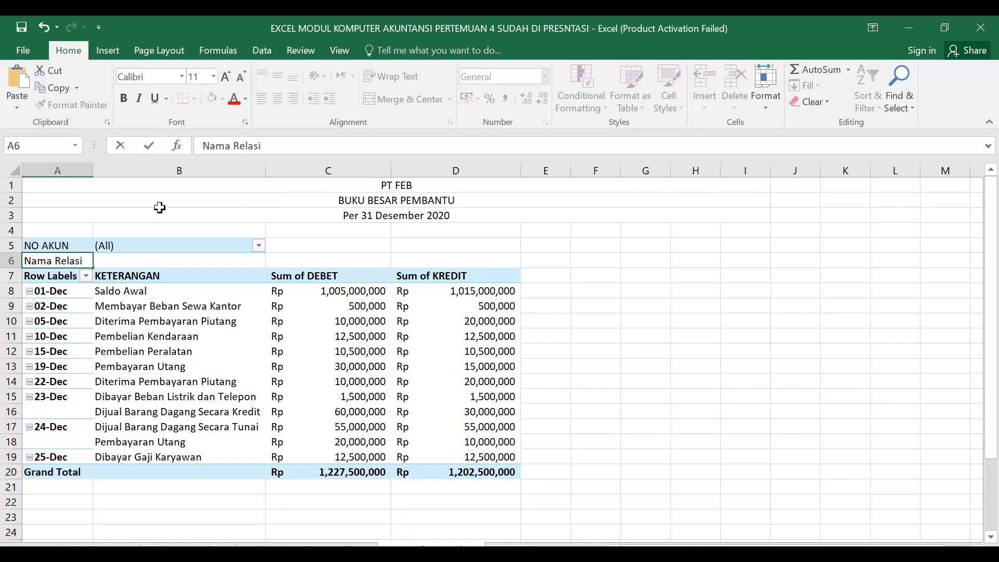
{"action": "key", "text": "Return"}
- Apply the custom number format @* ":" to cell A6 so its label ends with a colon
{"action": "left_click", "coordinate": [78, 260]}
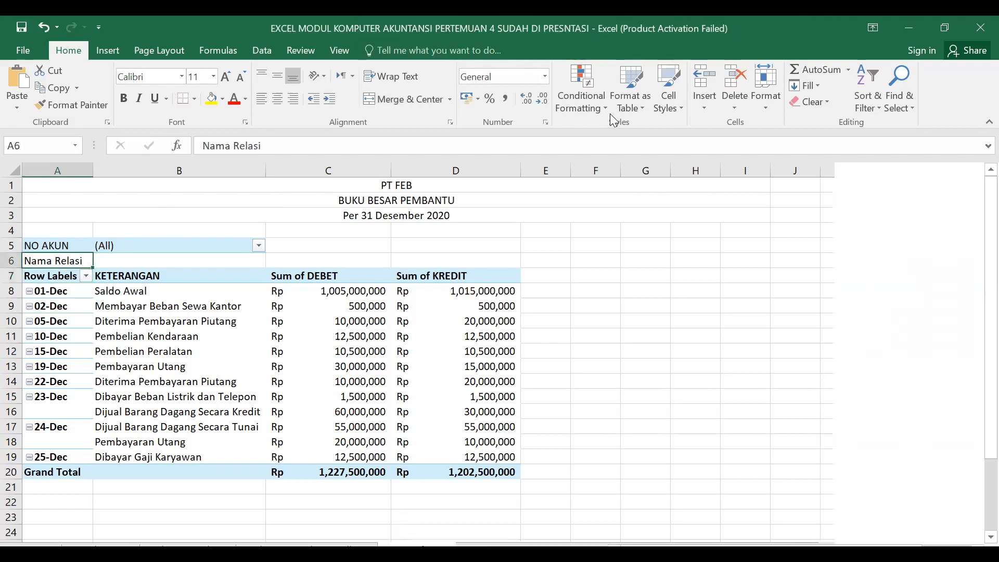
{"action": "left_click", "coordinate": [544, 76]}
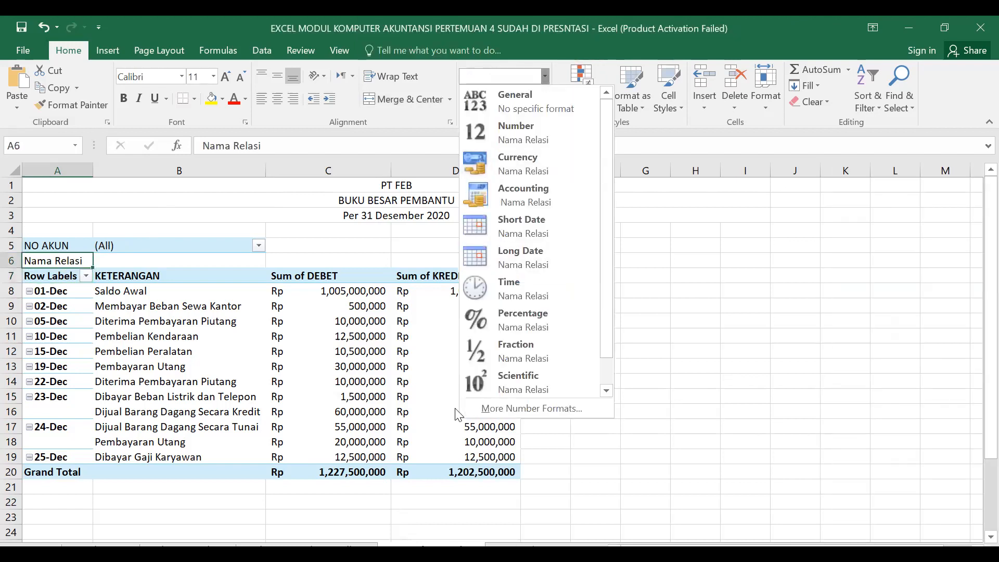
{"action": "left_click", "coordinate": [488, 419]}
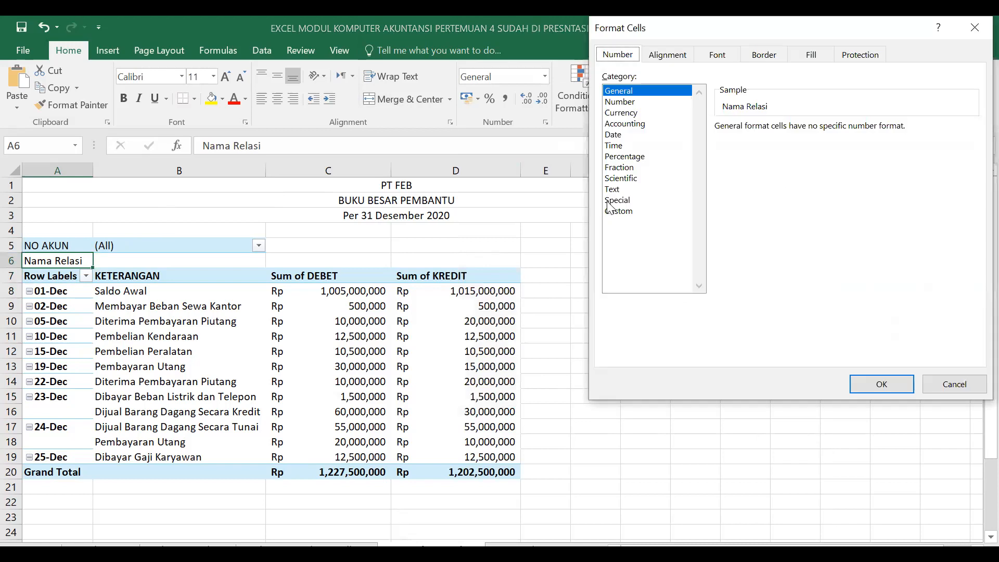
{"action": "left_click", "coordinate": [615, 210]}
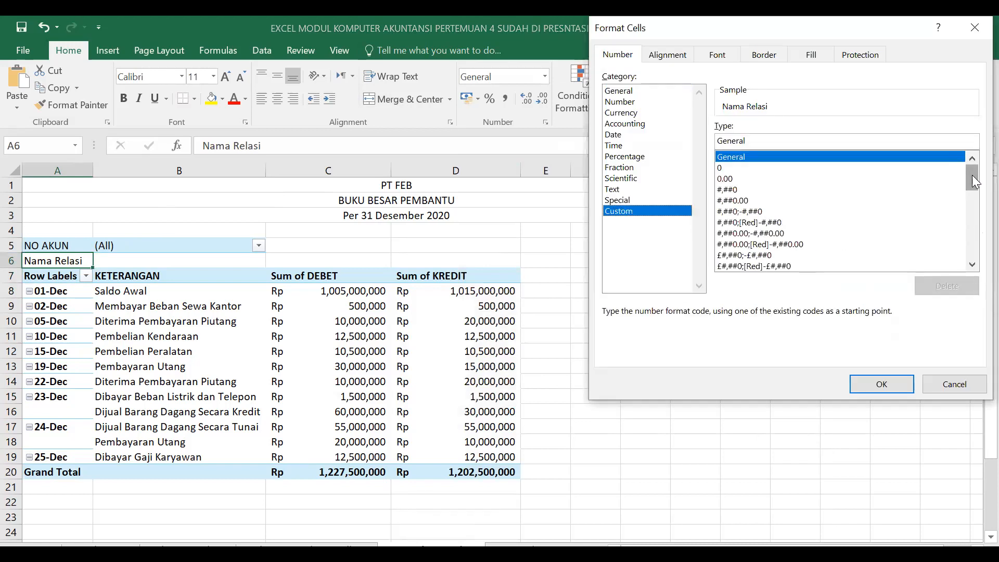
{"action": "left_click_drag", "start_coordinate": [972, 176], "coordinate": [974, 271]}
{"action": "left_click", "coordinate": [755, 255]}
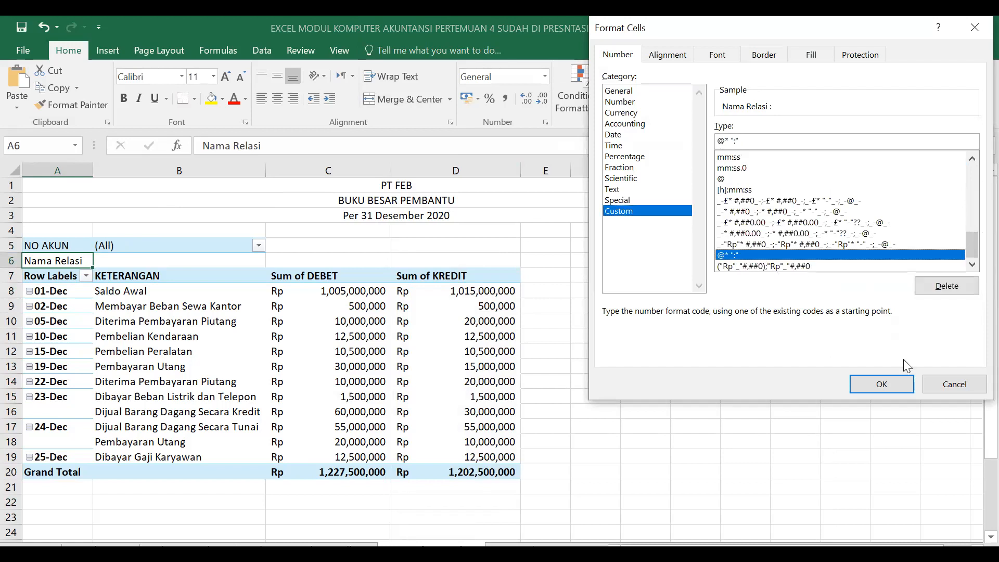
{"action": "left_click", "coordinate": [882, 384]}
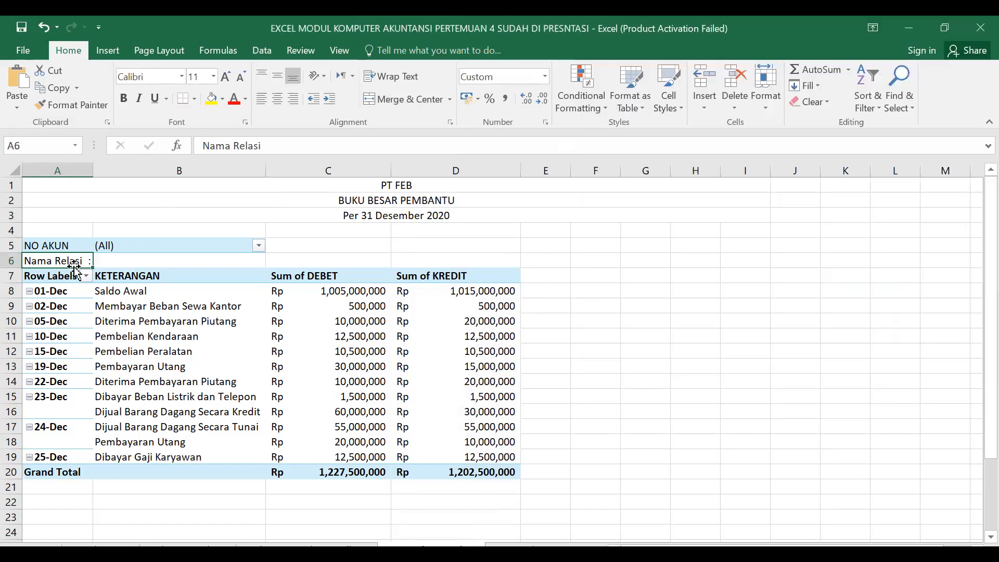
- Copy the Nama Relasi cell A6 with its colon format into cells D5 and D6
{"action": "mouse_move", "coordinate": [64, 261]}
{"action": "left_mouse_down"}
{"action": "mouse_move", "coordinate": [372, 260]}
{"action": "mouse_move", "coordinate": [65, 262]}
{"action": "left_mouse_up"}
{"action": "key", "text": "ctrl+c"}
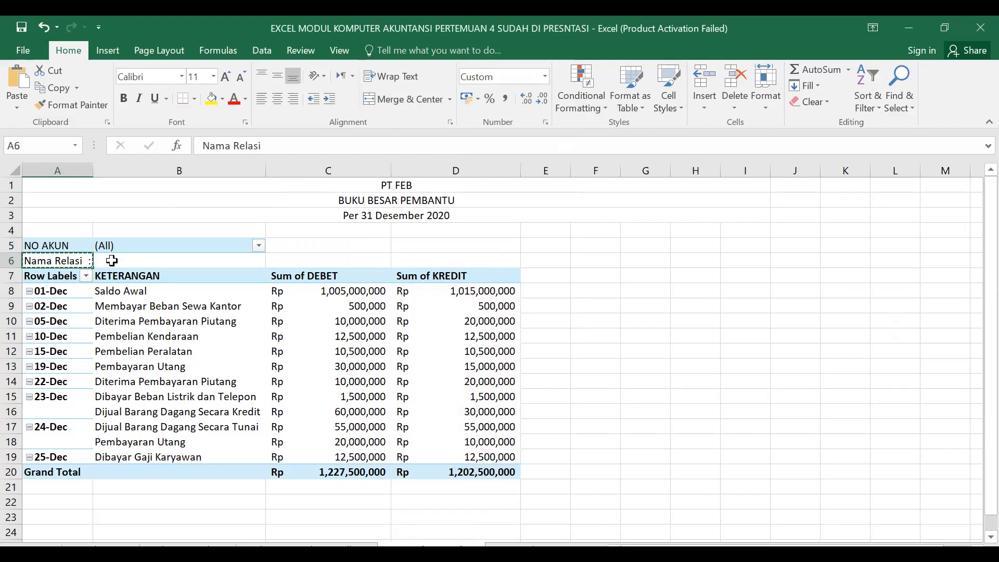
{"action": "key", "text": "Right"}
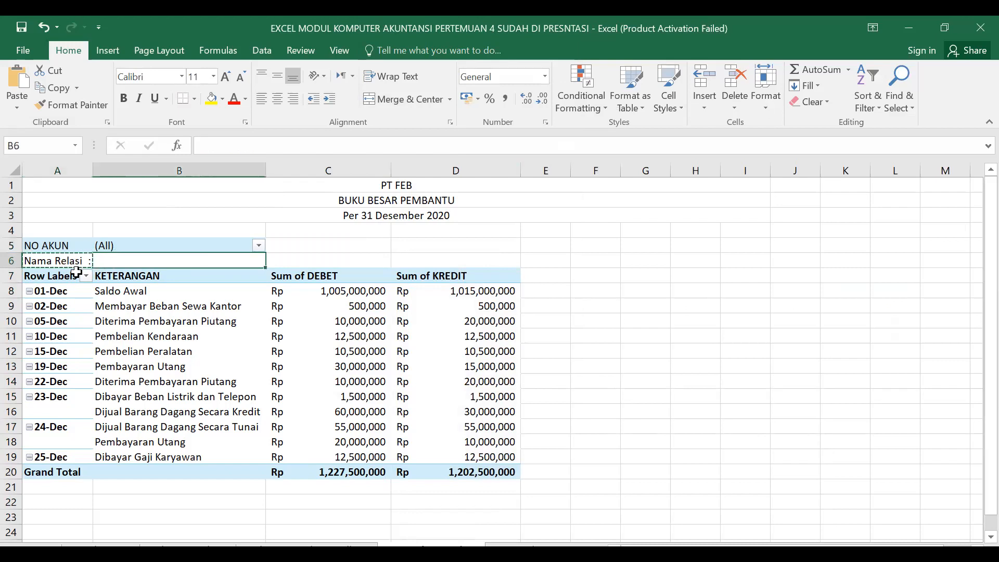
{"action": "left_click", "coordinate": [118, 200]}
{"action": "left_click", "coordinate": [66, 259]}
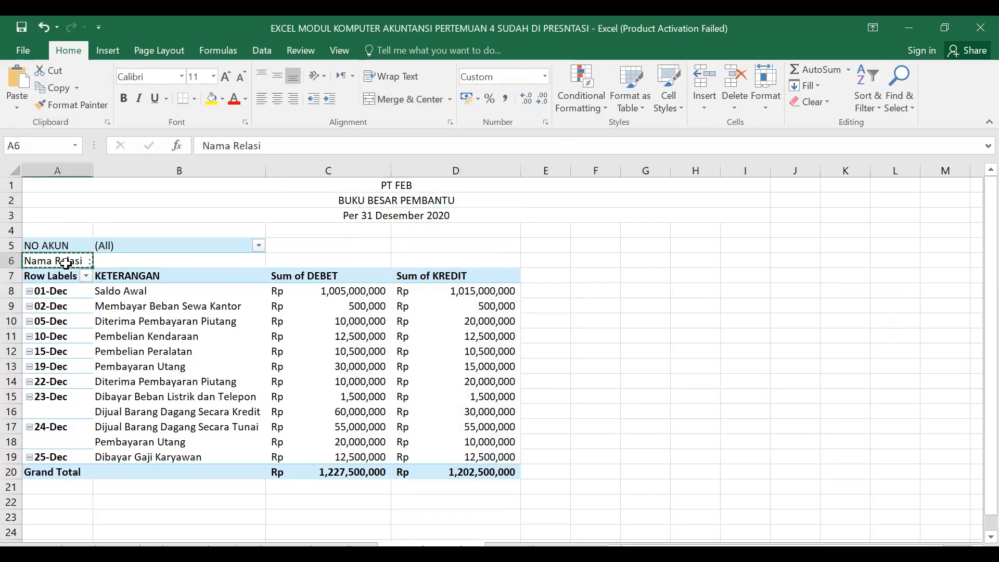
{"action": "right_click", "coordinate": [67, 265]}
{"action": "left_click", "coordinate": [417, 243]}
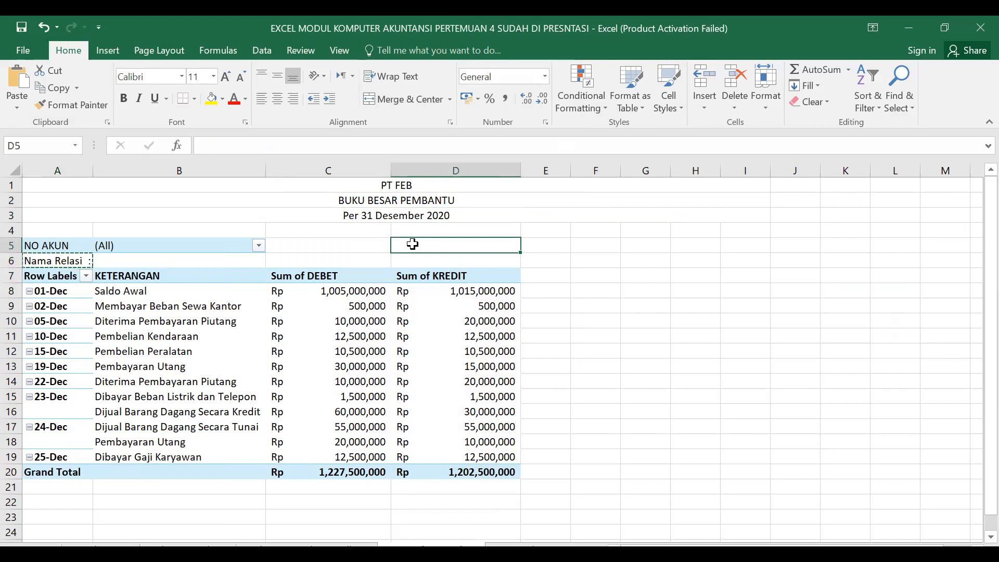
{"action": "key", "text": "ctrl+v"}
{"action": "left_click", "coordinate": [449, 266]}
{"action": "left_click", "coordinate": [452, 261]}
{"action": "key", "text": "ctrl+v"}
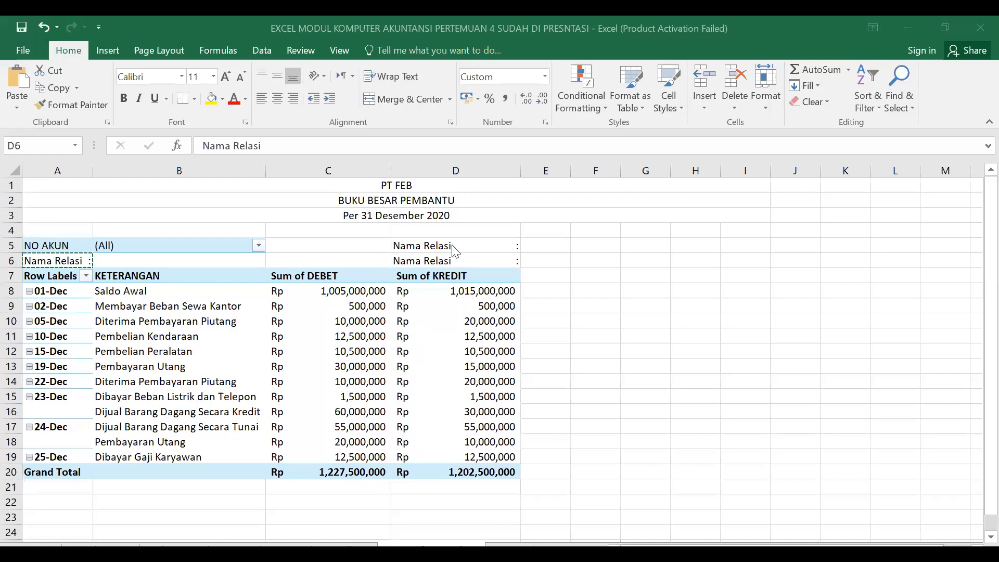
- Replace the text in cell D5 with "Pos saldo"
{"action": "left_click", "coordinate": [454, 246]}
{"action": "key", "text": "ctrl+v"}
{"action": "double_click", "coordinate": [454, 246]}
{"action": "key", "text": "BackSpace"}
{"action": "key", "text": "BackSpace"}
{"action": "key", "text": "BackSpace"}
{"action": "key", "text": "BackSpace"}
{"action": "key", "text": "BackSpace"}
{"action": "key", "text": "BackSpace"}
{"action": "key", "text": "BackSpace"}
{"action": "key", "text": "BackSpace"}
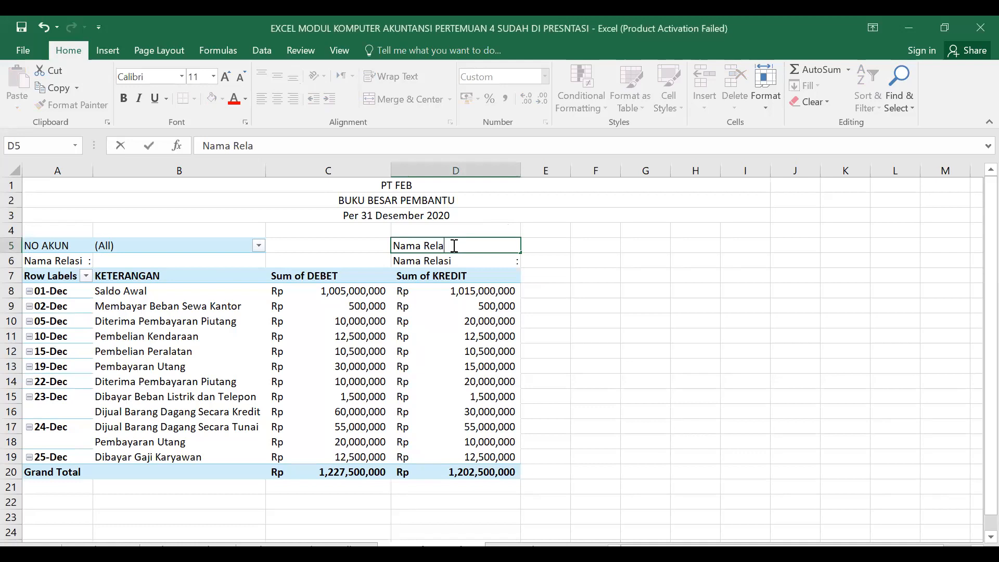
{"action": "key", "text": "BackSpace"}
{"action": "key", "text": "BackSpace"}
{"action": "key", "text": "BackSpace"}
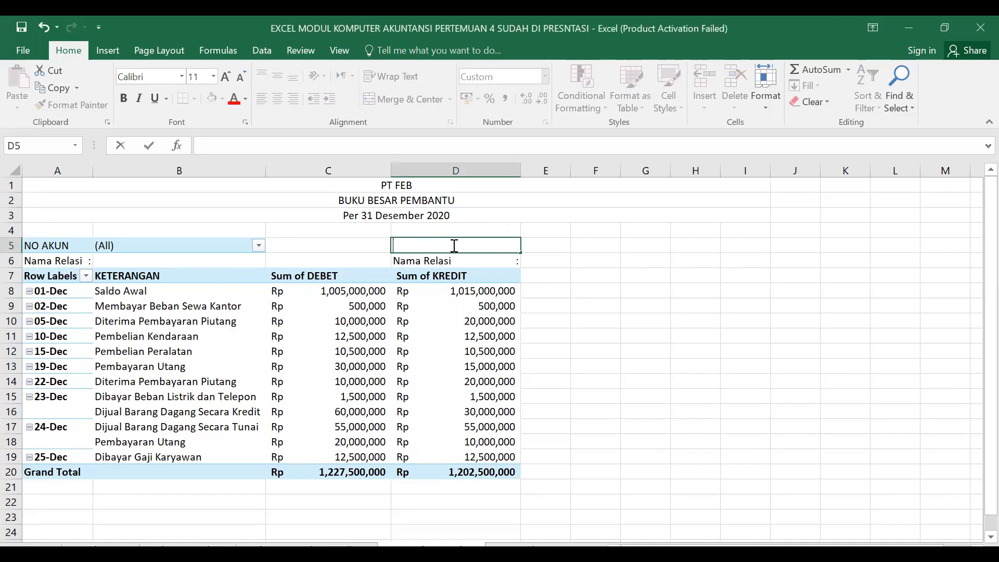
{"action": "type", "text": "Pos saldo"}
{"action": "left_click", "coordinate": [458, 260]}
- Replace the text in cell D6 with "Saldo awal"
{"action": "double_click", "coordinate": [461, 262]}
{"action": "key", "text": "BackSpace"}
{"action": "key", "text": "BackSpace"}
{"action": "key", "text": "BackSpace"}
{"action": "key", "text": "BackSpace"}
{"action": "key", "text": "BackSpace"}
{"action": "key", "text": "BackSpace"}
{"action": "key", "text": "BackSpace"}
{"action": "key", "text": "BackSpace"}
{"action": "key", "text": "BackSpace"}
{"action": "key", "text": "BackSpace"}
{"action": "key", "text": "BackSpace"}
{"action": "type", "text": "Saldo awal"}
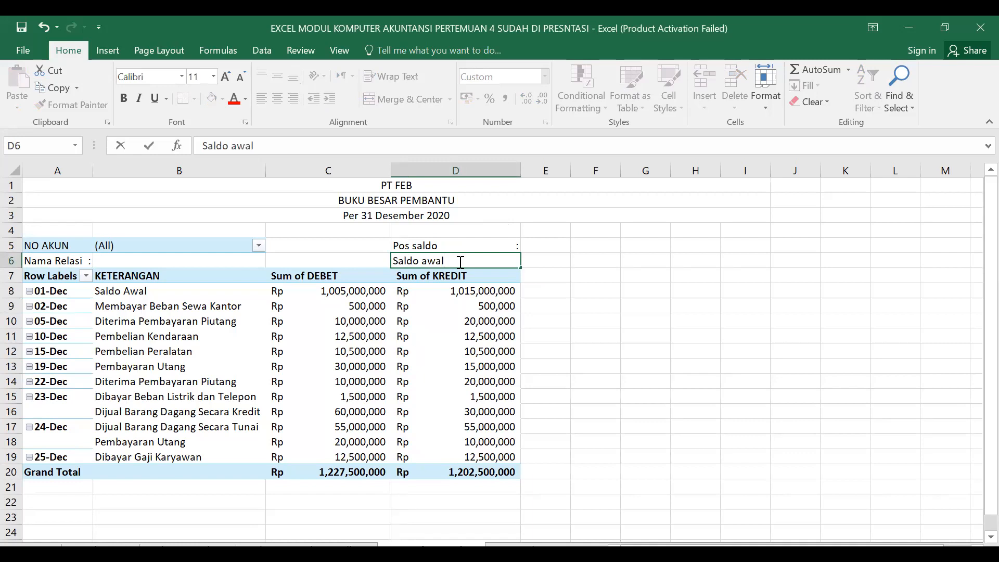
{"action": "key", "text": "Return"}
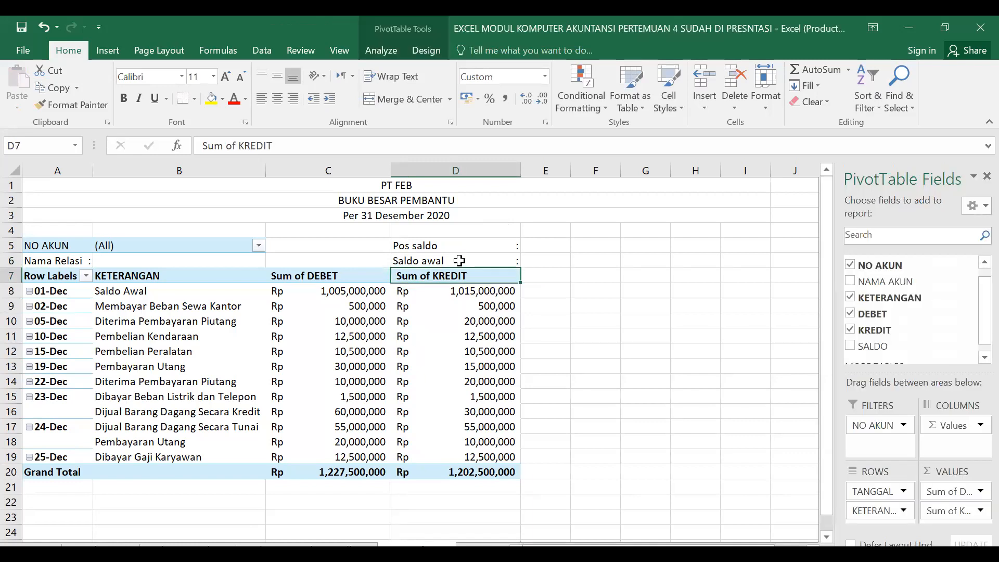
- Enter the formula =VLOOKUP(B5,DAFTARBANTU,2,FALSE) in cell B6 to look up the relation name
{"action": "left_click", "coordinate": [166, 261]}
{"action": "type", "text": "="}
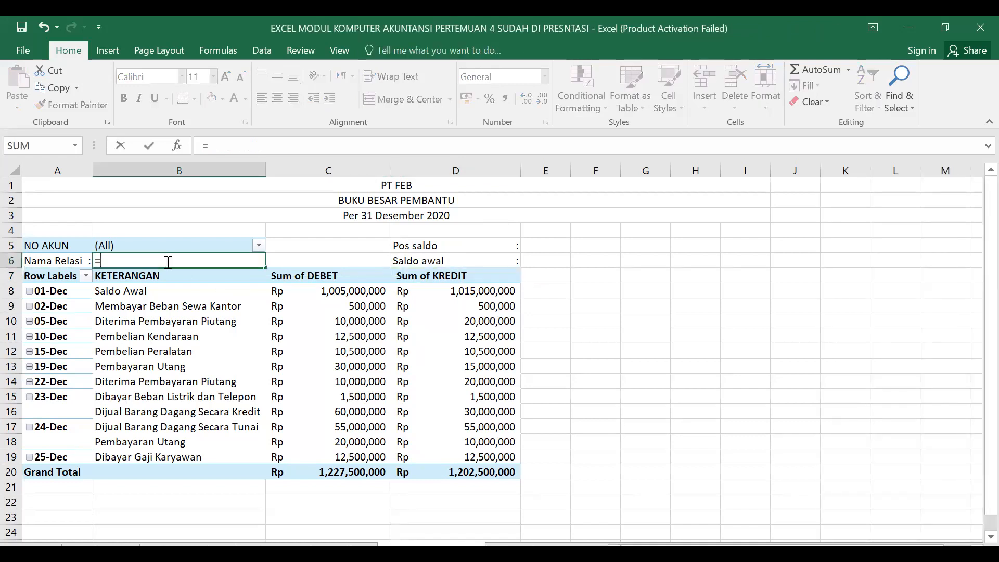
{"action": "type", "text": "vl"}
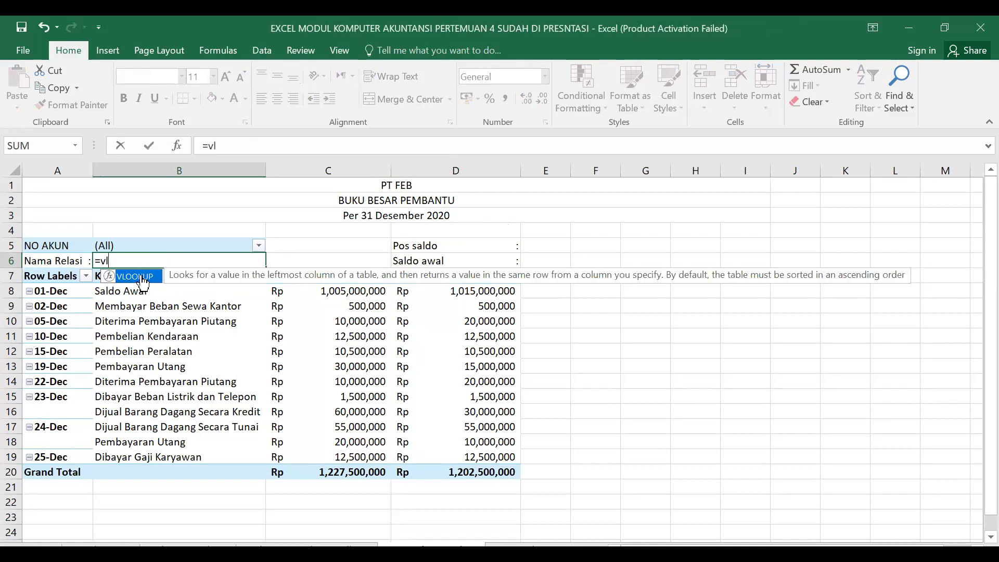
{"action": "key", "text": "Tab"}
{"action": "left_click", "coordinate": [151, 246]}
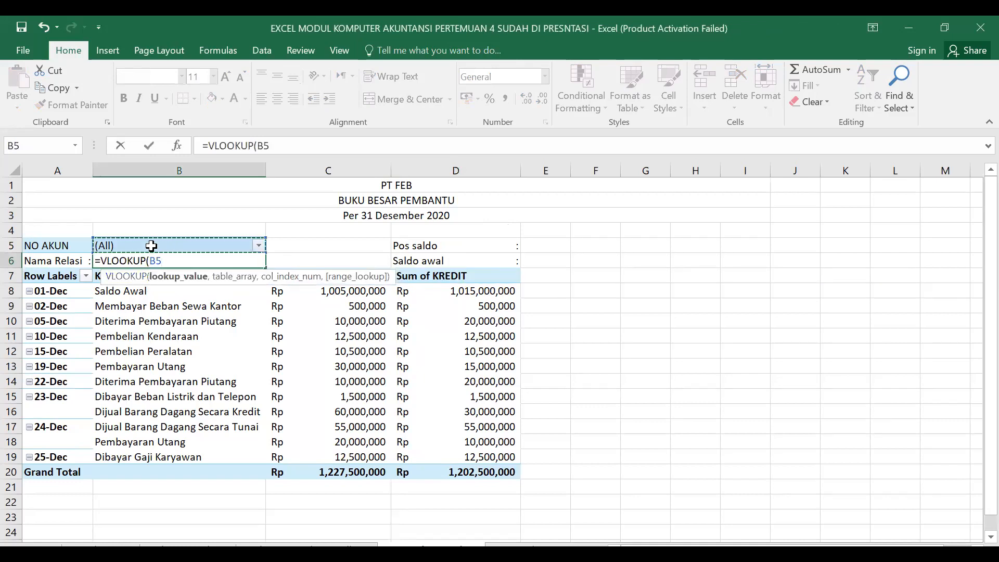
{"action": "type", "text": ","}
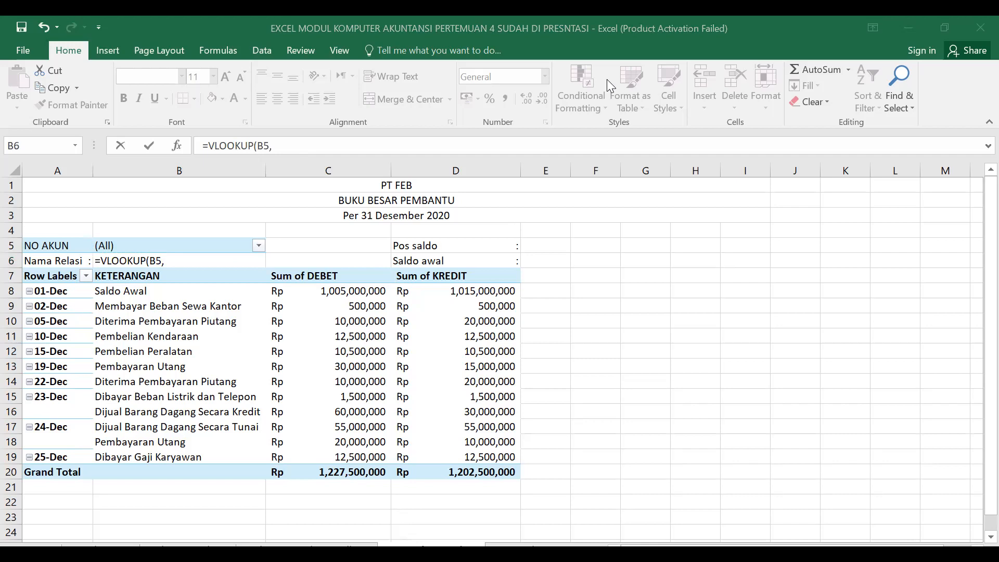
{"action": "left_click", "coordinate": [349, 236]}
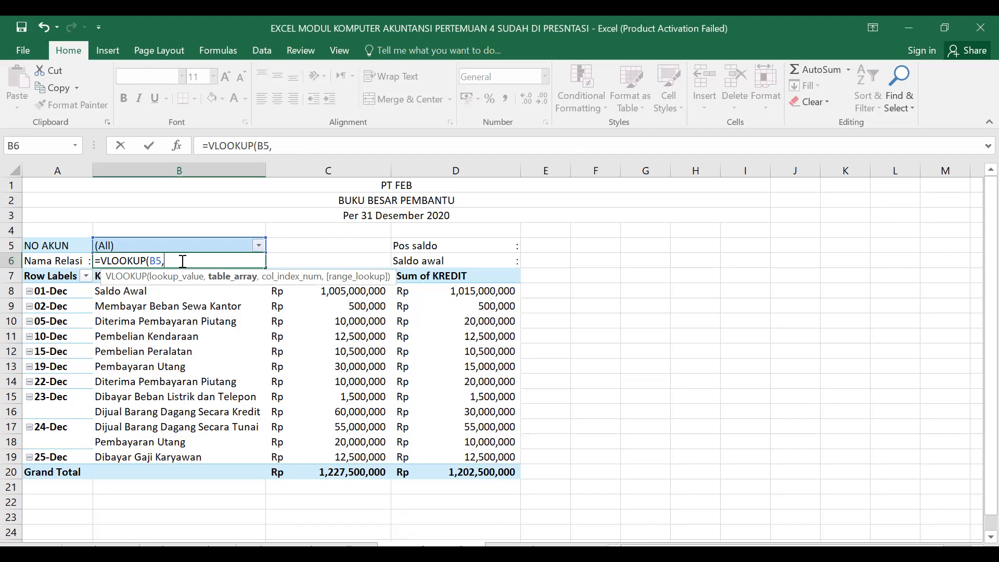
{"action": "type", "text": "da"}
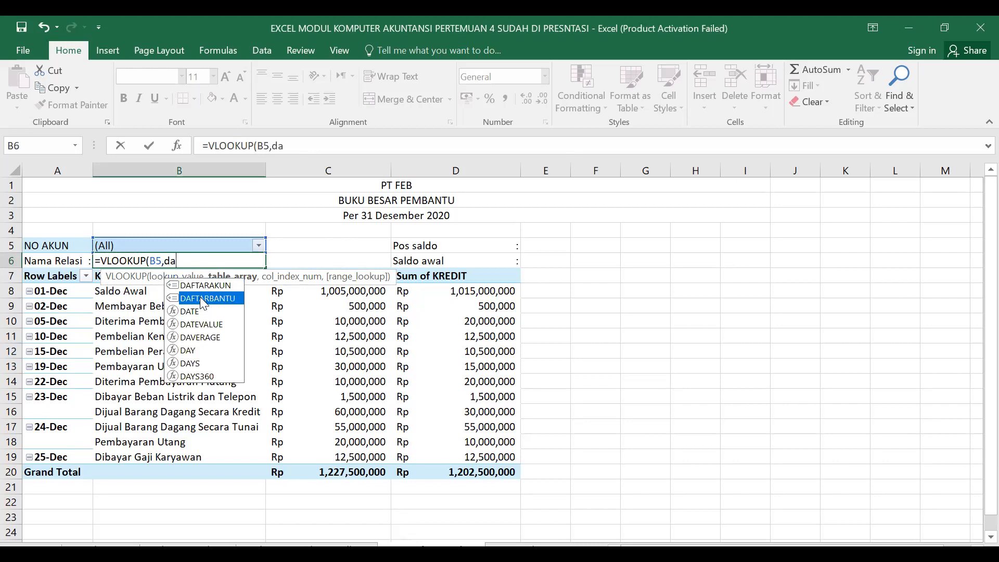
{"action": "double_click", "coordinate": [198, 297]}
{"action": "type", "text": ",2"}
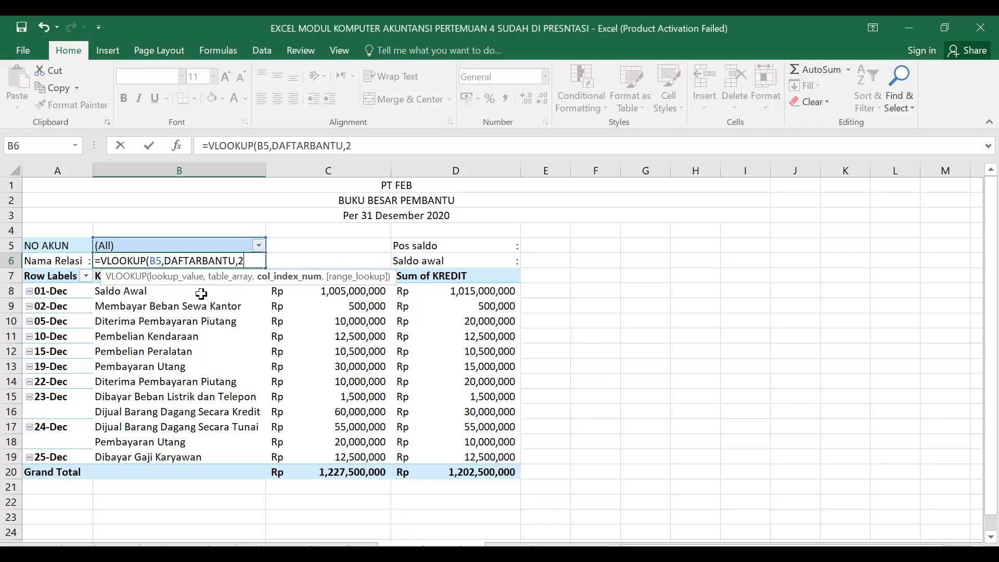
{"action": "type", "text": ","}
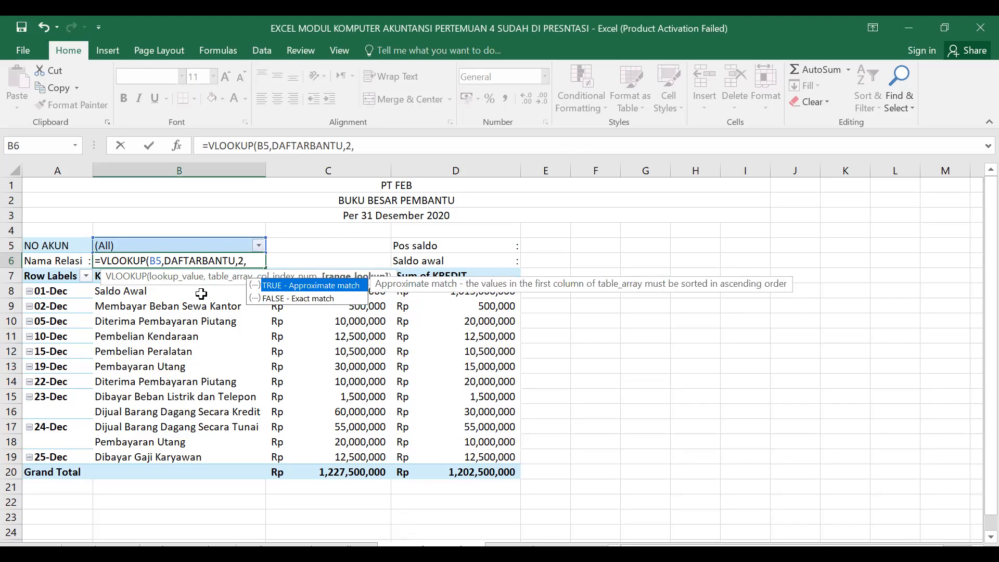
{"action": "double_click", "coordinate": [267, 300]}
{"action": "type", "text": ")"}
{"action": "key", "text": "Return"}
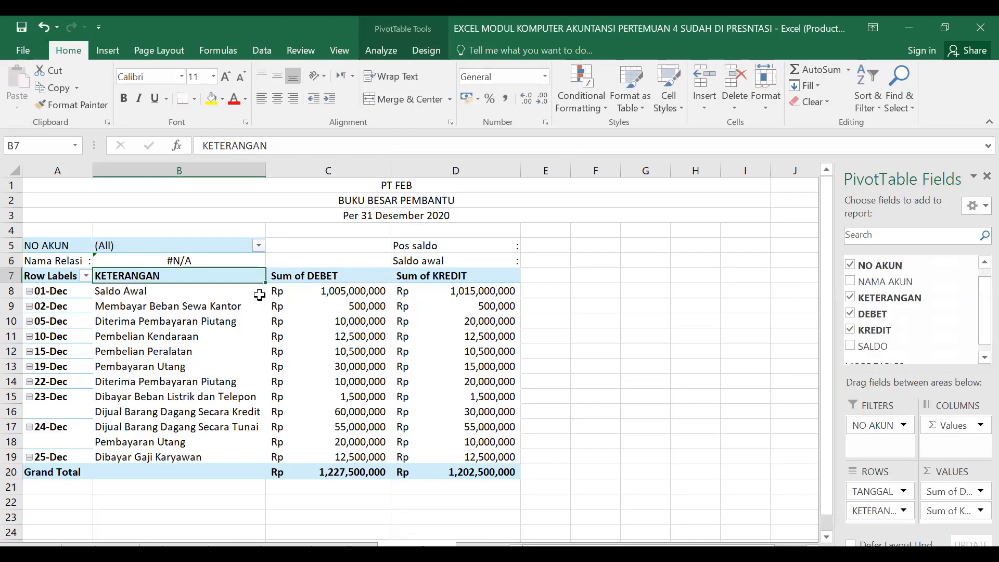
- Copy the VLOOKUP formula from B6 into cells E5 and E6 beside Pos saldo and Saldo awal
{"action": "left_click", "coordinate": [168, 262]}
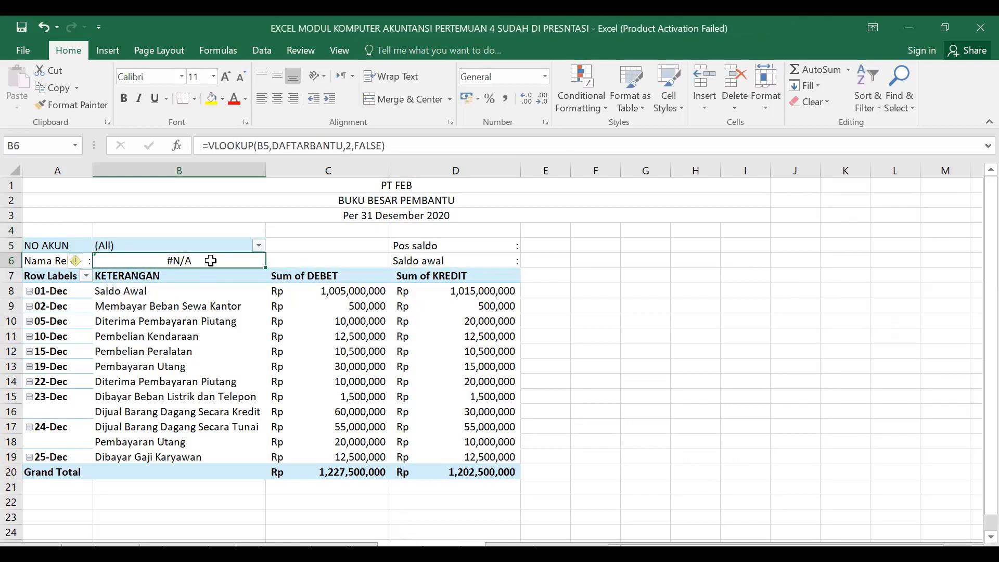
{"action": "key", "text": "ctrl+c"}
{"action": "left_click", "coordinate": [535, 245]}
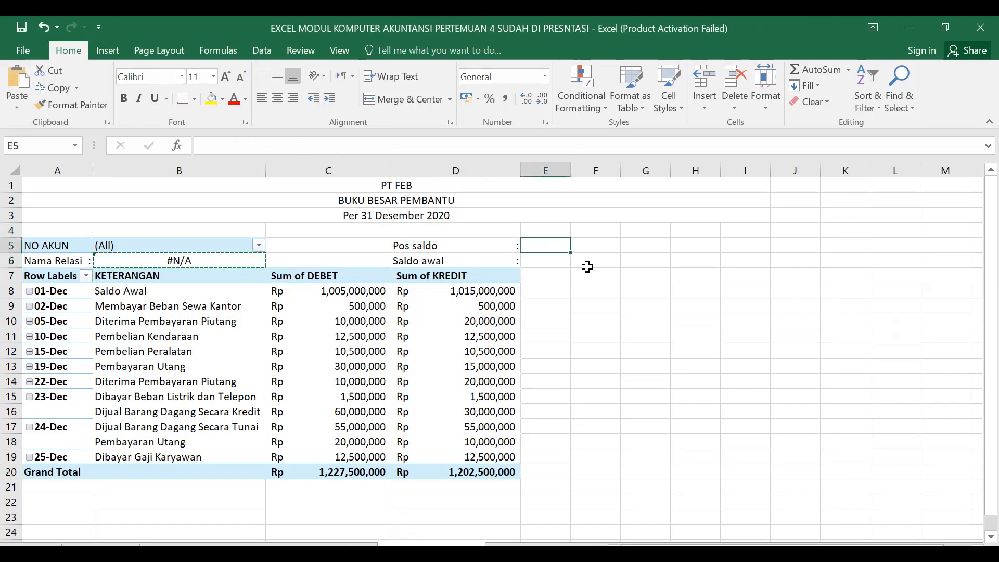
{"action": "key", "text": "ctrl+v"}
{"action": "left_click", "coordinate": [545, 262]}
{"action": "key", "text": "ctrl+v"}
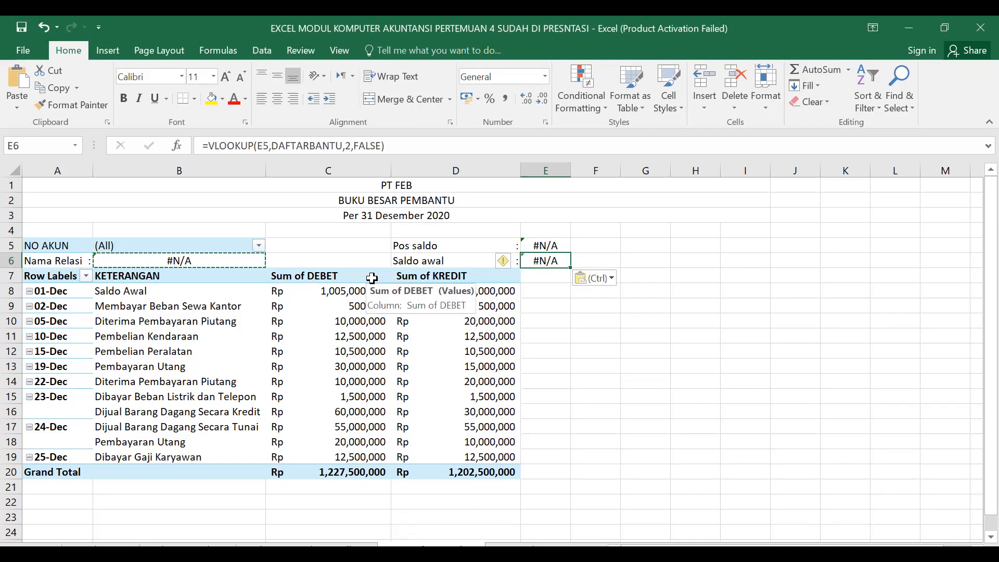
- Change the Pos saldo formula in E5 to =VLOOKUP(B5,DAFTARBANTU,3,FALSE)
{"action": "left_click", "coordinate": [547, 246]}
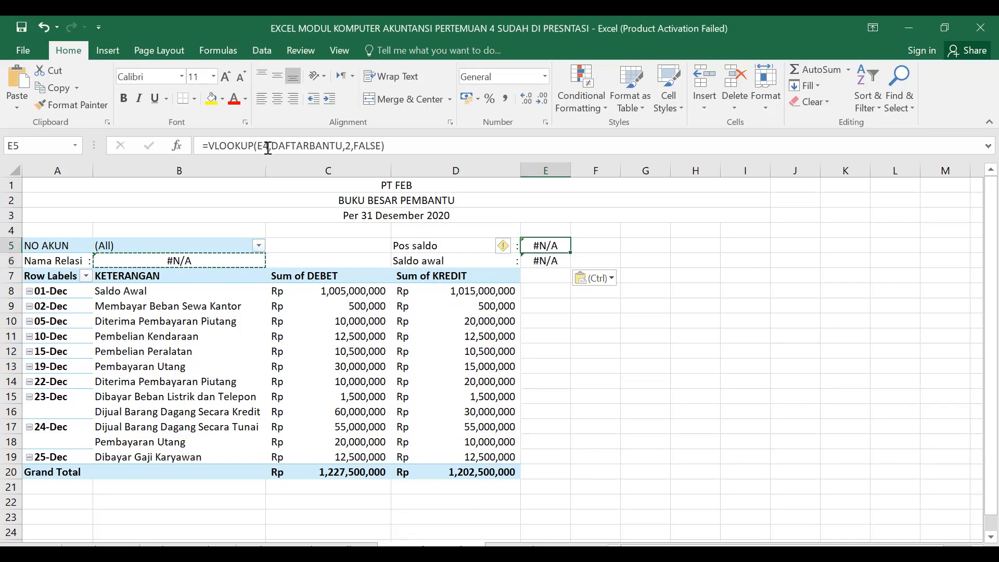
{"action": "key", "text": "Escape"}
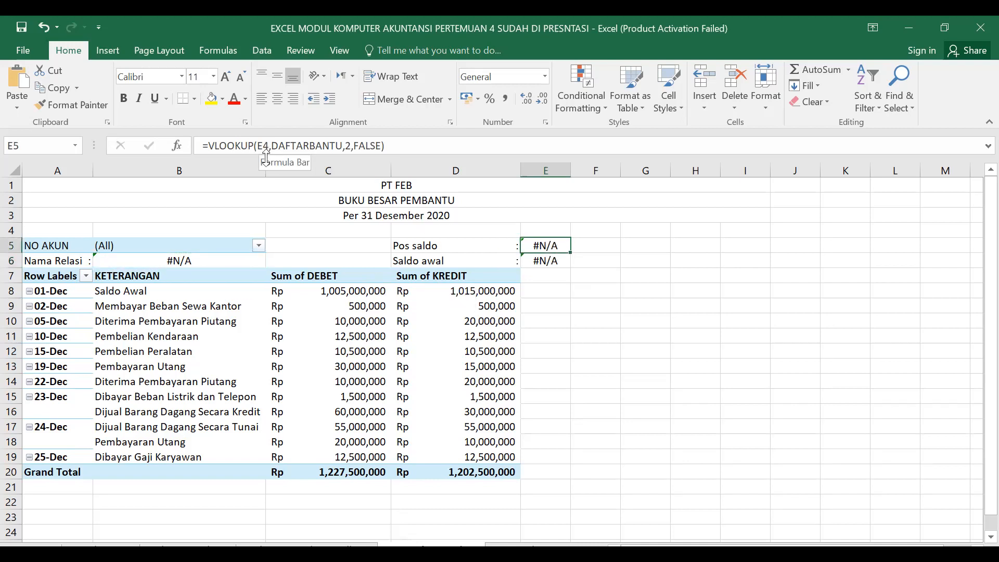
{"action": "key", "text": "F2"}
{"action": "left_click", "coordinate": [207, 245]}
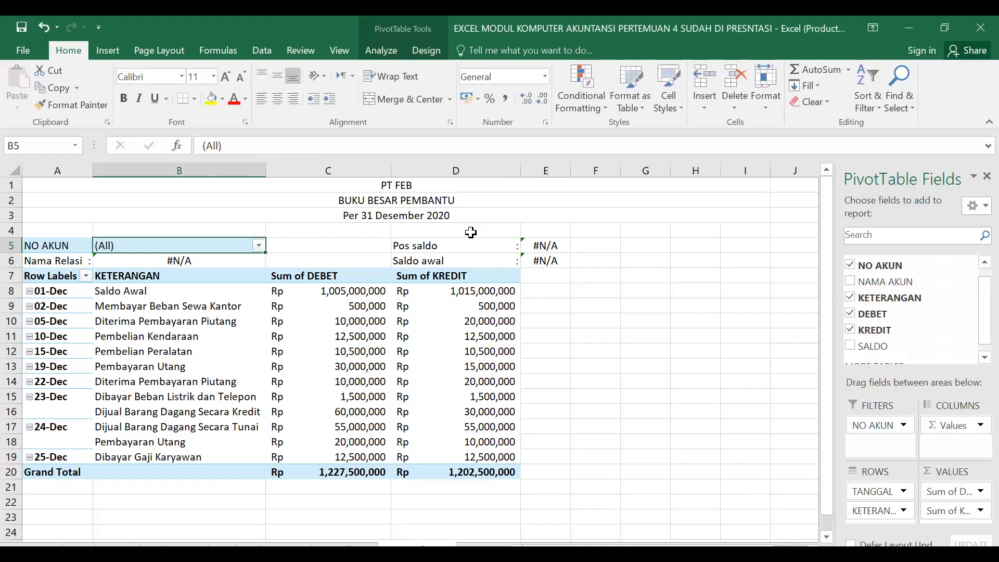
{"action": "left_click", "coordinate": [532, 245]}
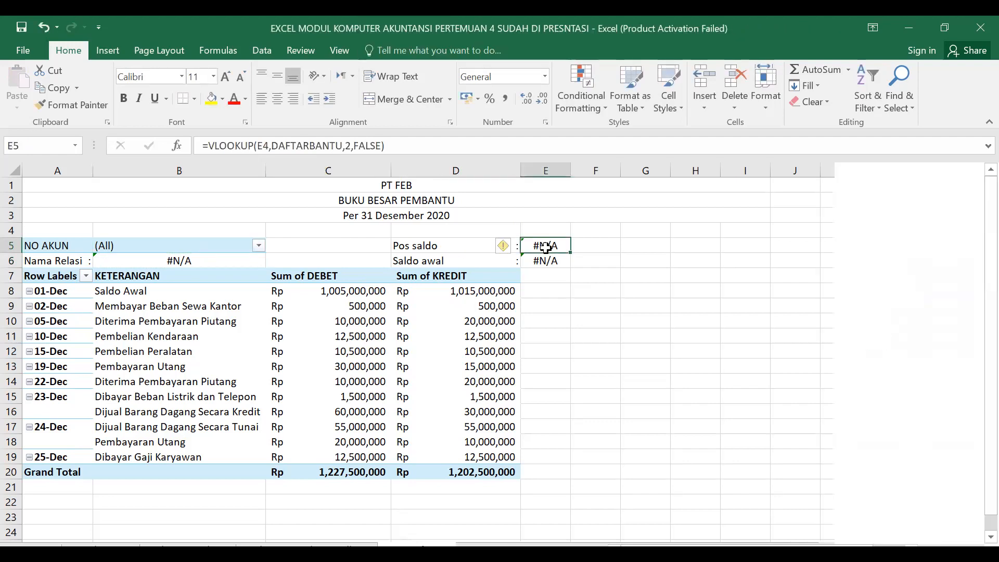
{"action": "left_click", "coordinate": [267, 147]}
{"action": "key", "text": "BackSpace"}
{"action": "key", "text": "BackSpace"}
{"action": "left_click", "coordinate": [119, 249]}
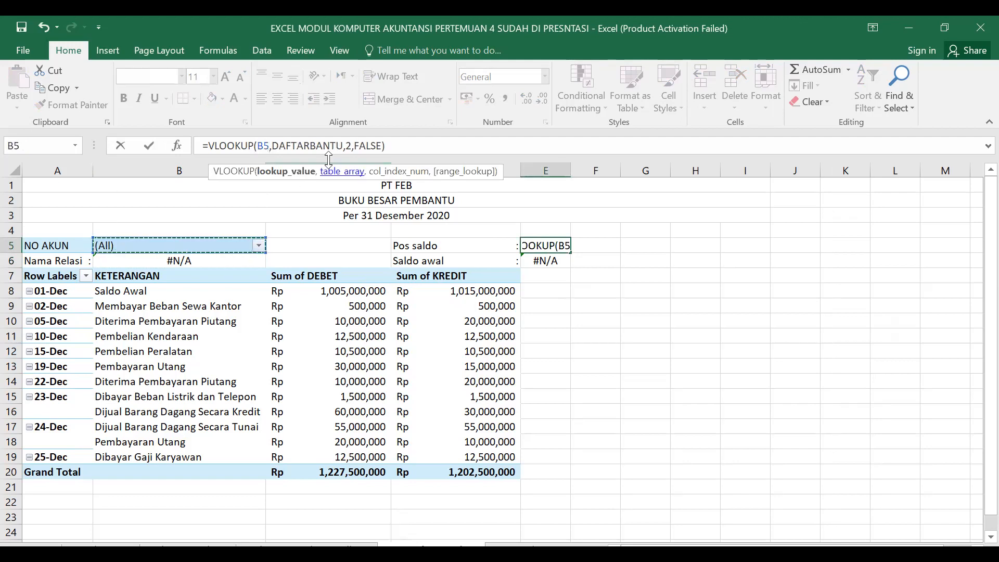
{"action": "left_click", "coordinate": [357, 146]}
{"action": "key", "text": "BackSpace"}
{"action": "type", "text": "3"}
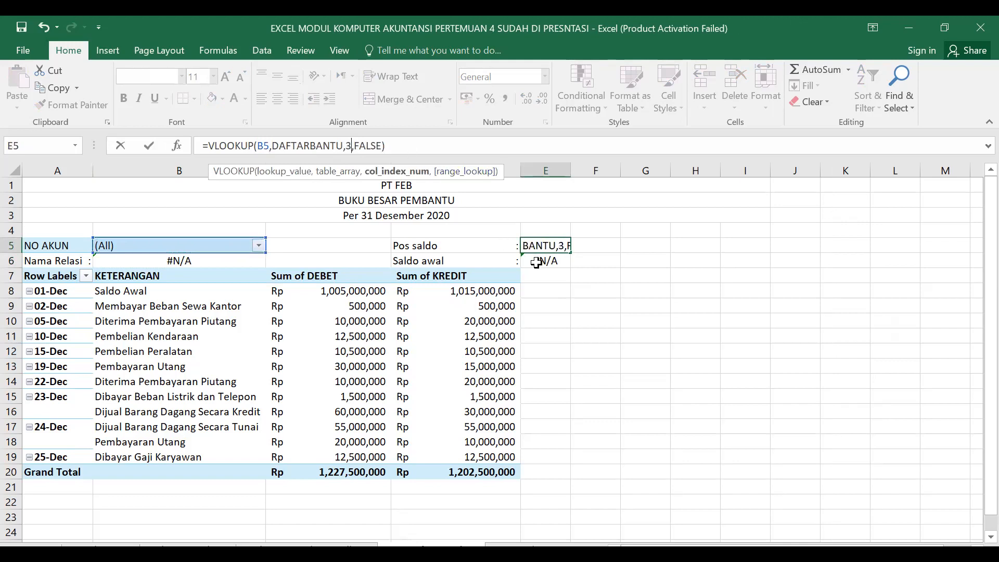
{"action": "key", "text": "Return"}
{"action": "left_click", "coordinate": [538, 245]}
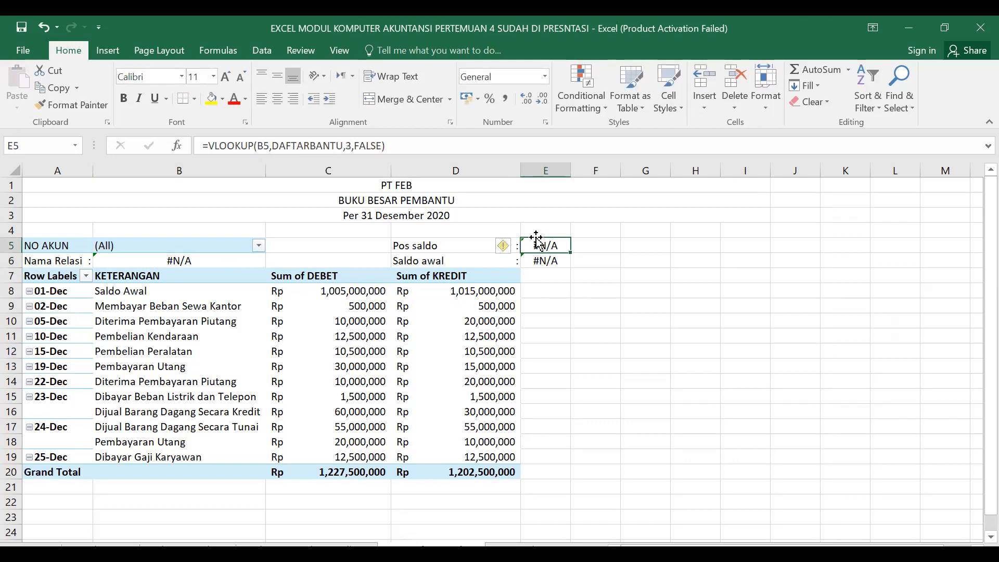
- Change the Saldo awal formula in E6 to =VLOOKUP(B5,DAFTARBANTU,4,FALSE)
{"action": "left_click", "coordinate": [545, 261]}
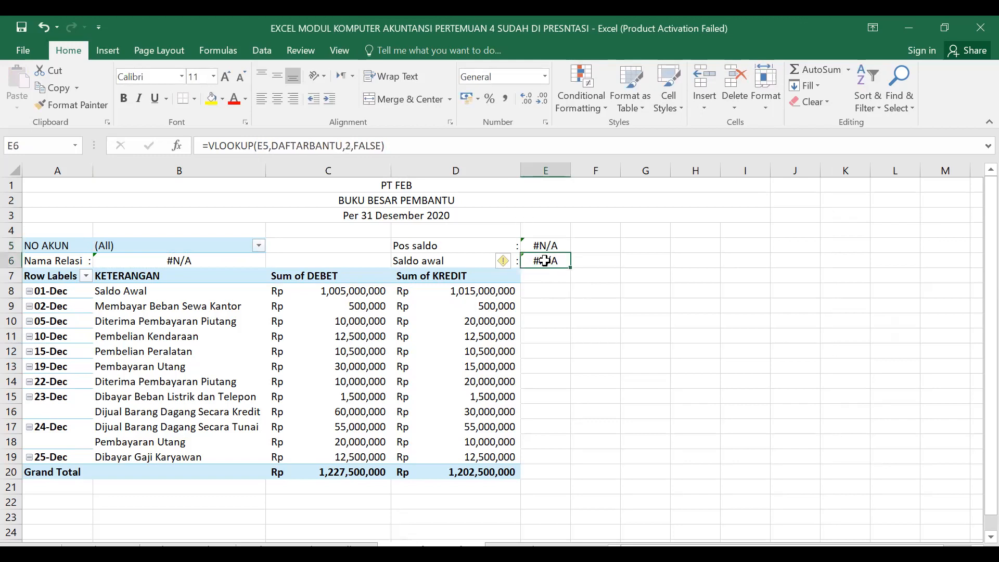
{"action": "left_click", "coordinate": [268, 146]}
{"action": "key", "text": "BackSpace"}
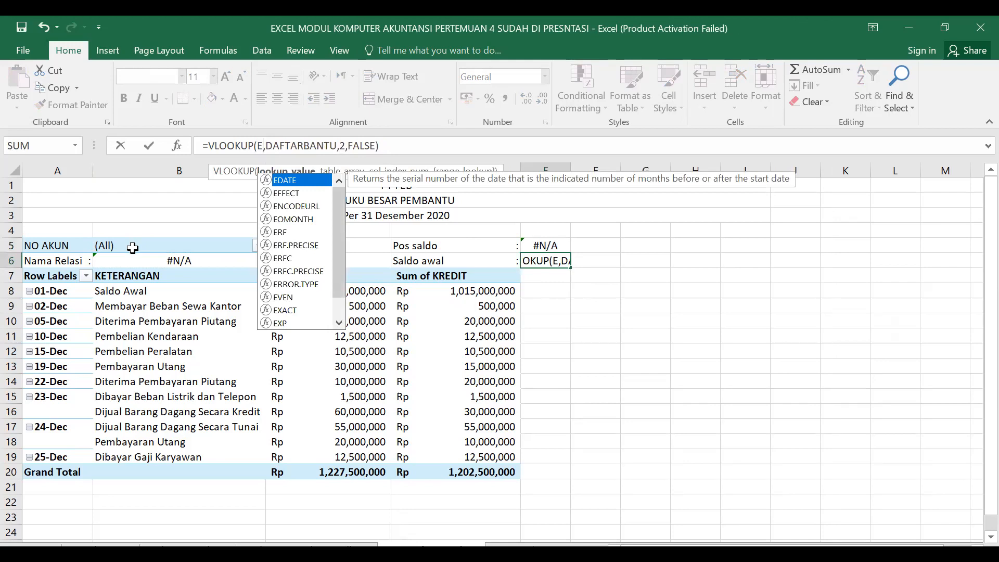
{"action": "left_click", "coordinate": [133, 247]}
{"action": "left_click", "coordinate": [544, 261]}
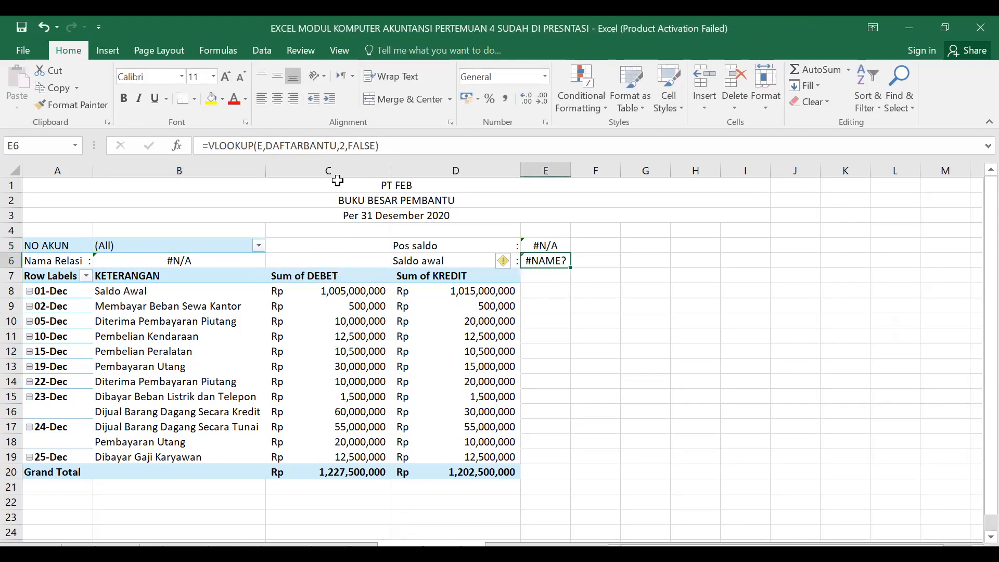
{"action": "left_click", "coordinate": [264, 146]}
{"action": "key", "text": "BackSpace"}
{"action": "left_click", "coordinate": [177, 247]}
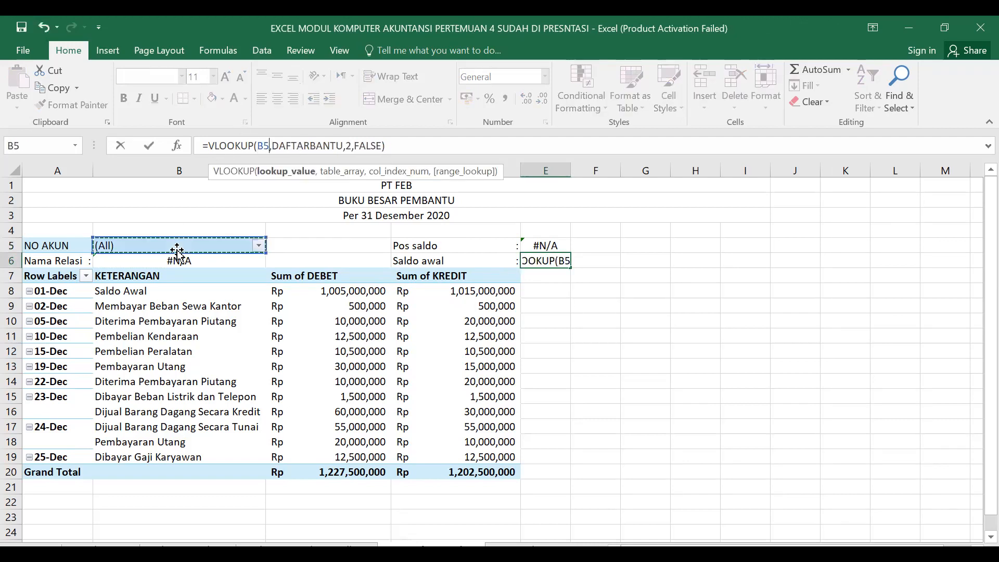
{"action": "left_click", "coordinate": [352, 145]}
{"action": "key", "text": "BackSpace"}
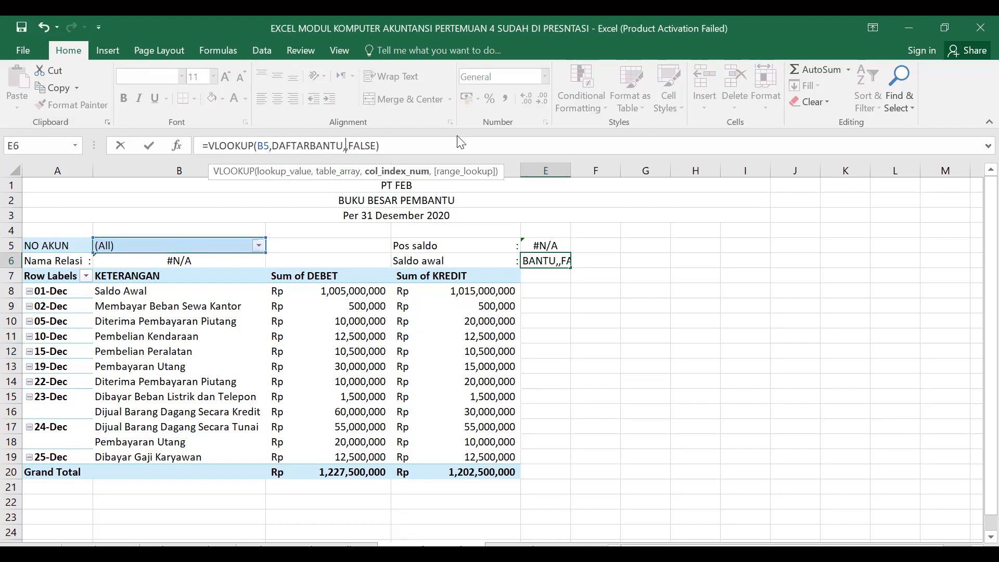
{"action": "type", "text": "4"}
{"action": "key", "text": "Return"}
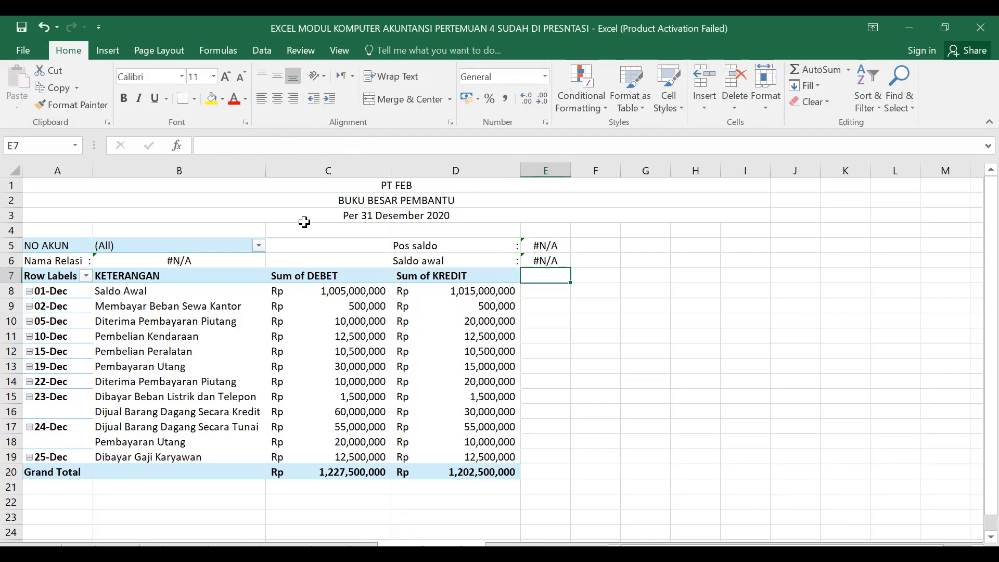
- Filter the PivotTable's NO AKUN field to show only P001
{"action": "left_click", "coordinate": [259, 245]}
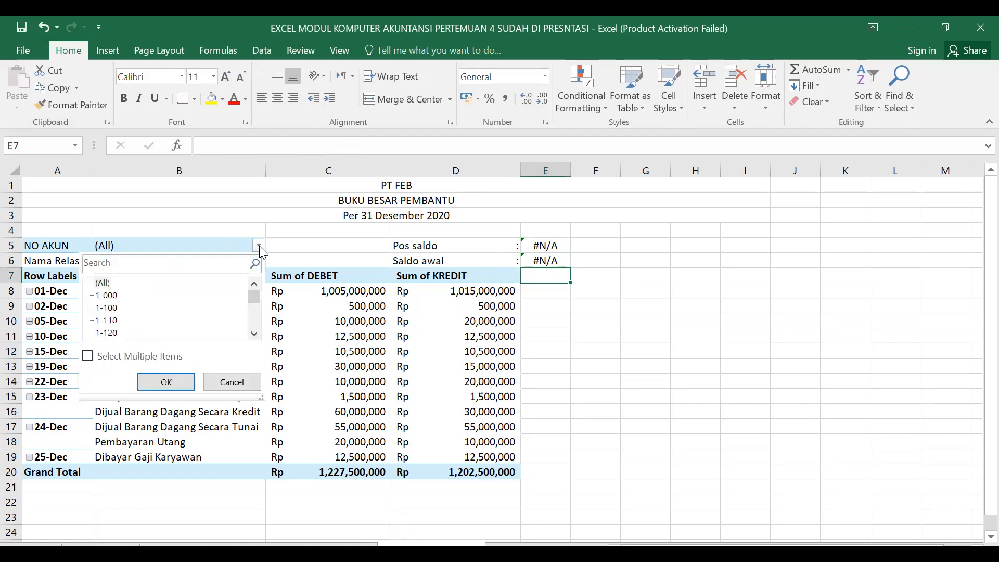
{"action": "left_click_drag", "start_coordinate": [254, 297], "coordinate": [249, 318]}
{"action": "left_click", "coordinate": [104, 309]}
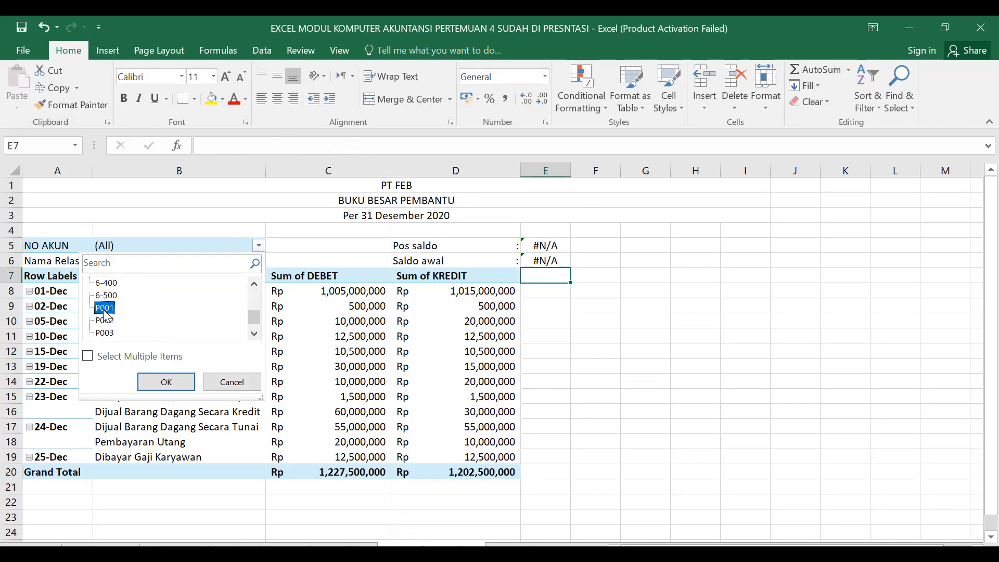
{"action": "left_click", "coordinate": [156, 382]}
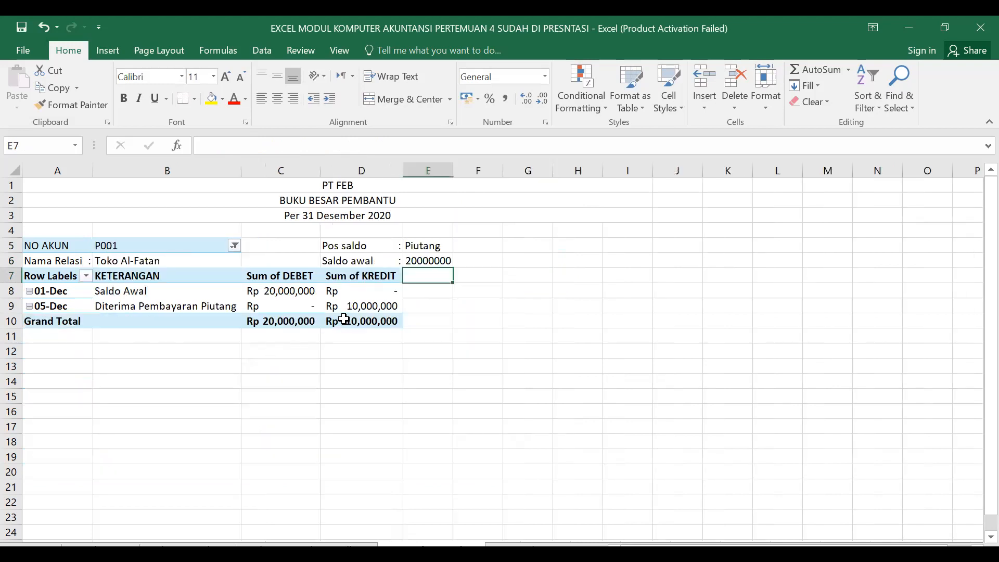
{"action": "mouse_move", "coordinate": [342, 317]}
{"action": "left_click", "coordinate": [215, 52]}
{"action": "left_click", "coordinate": [263, 50]}
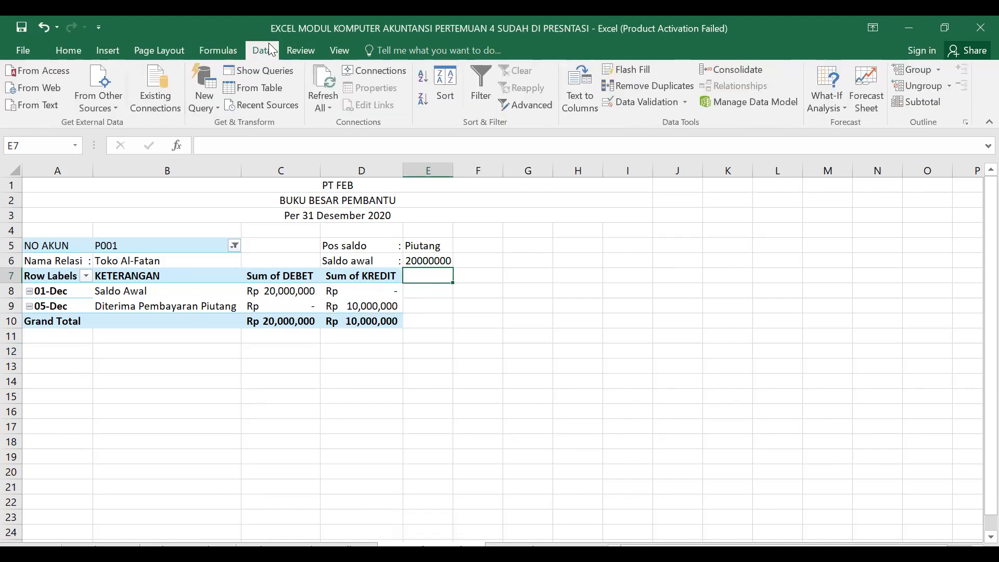
{"action": "left_click", "coordinate": [297, 50]}
{"action": "left_click", "coordinate": [325, 52]}
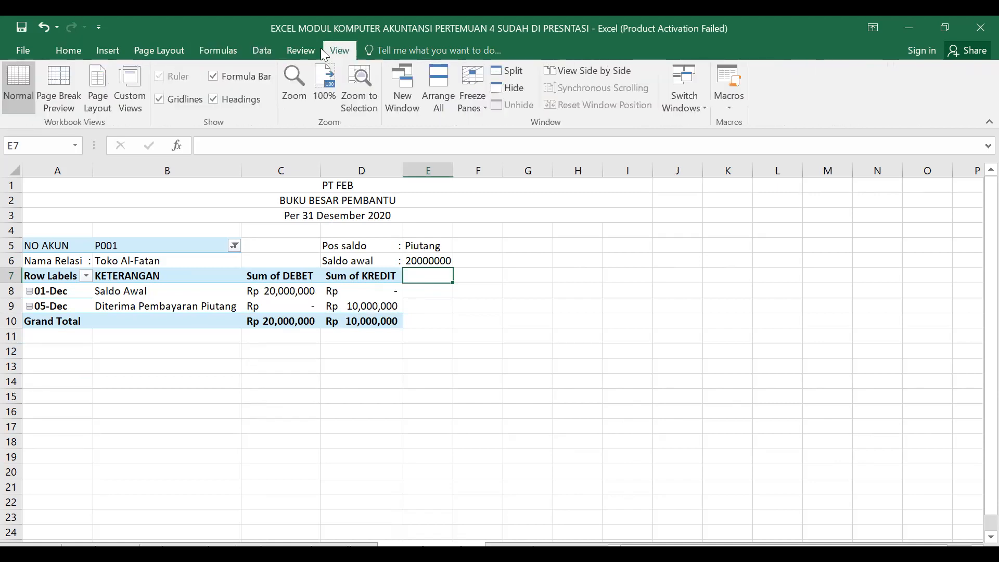
{"action": "left_click", "coordinate": [92, 52]}
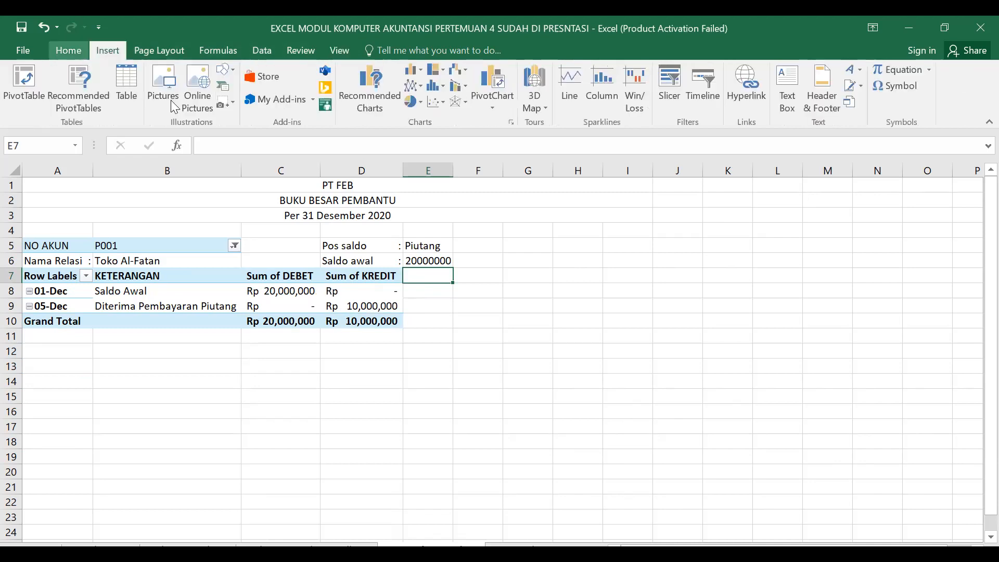
{"action": "left_click", "coordinate": [68, 50]}
- Widen column E and apply the Accounting number format to the Saldo awal value in E6
{"action": "left_click_drag", "start_coordinate": [424, 268], "coordinate": [428, 261]}
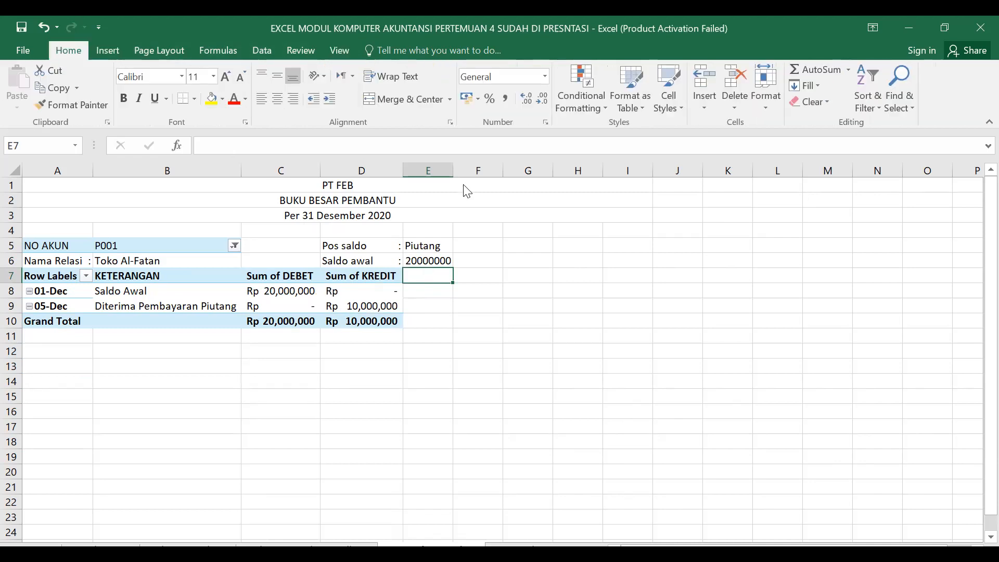
{"action": "left_click", "coordinate": [603, 283]}
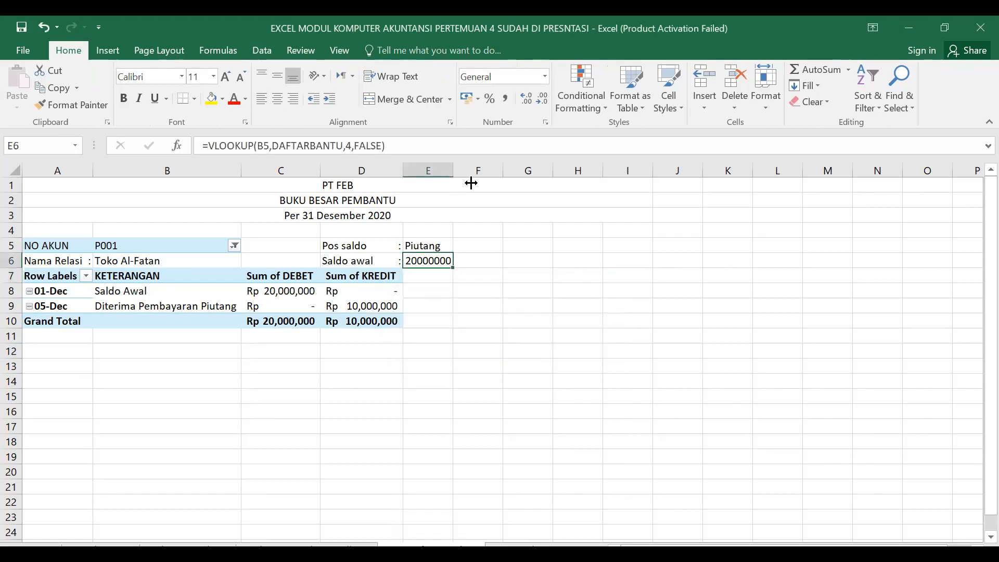
{"action": "left_click_drag", "start_coordinate": [471, 182], "coordinate": [482, 183]}
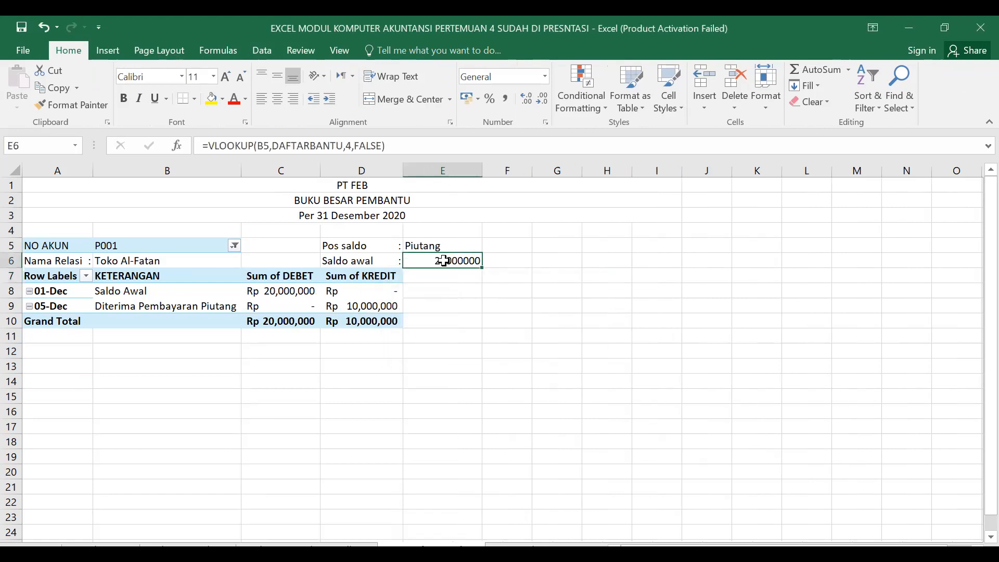
{"action": "left_click", "coordinate": [542, 81]}
{"action": "left_click", "coordinate": [532, 188]}
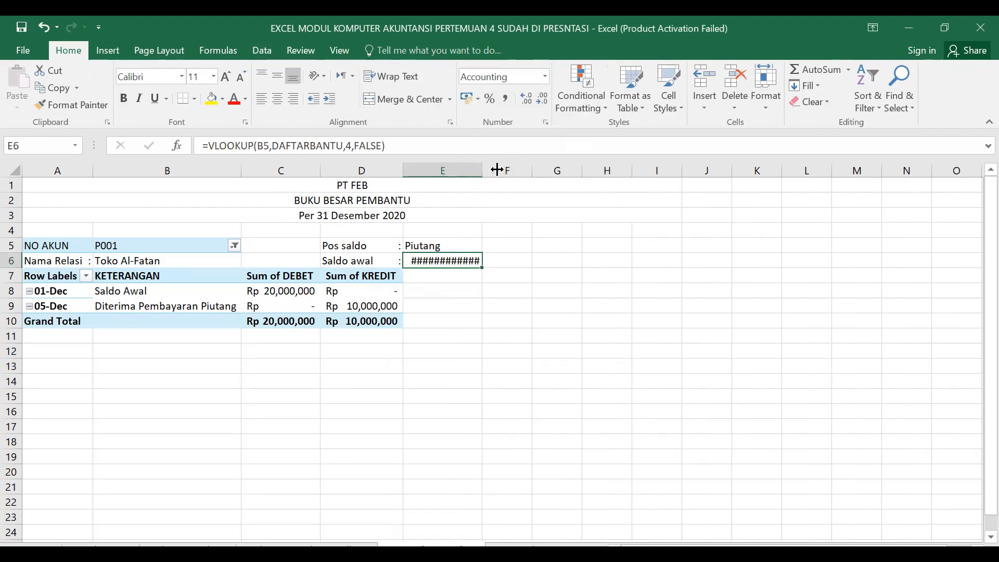
- Widen column E and apply the custom number format _-"Rp"* #,##0_-;-"Rp"* #,##0_-;_-"Rp"* "-"_-;_-@_- to the Saldo awal value in E6
{"action": "left_click_drag", "start_coordinate": [483, 170], "coordinate": [497, 170]}
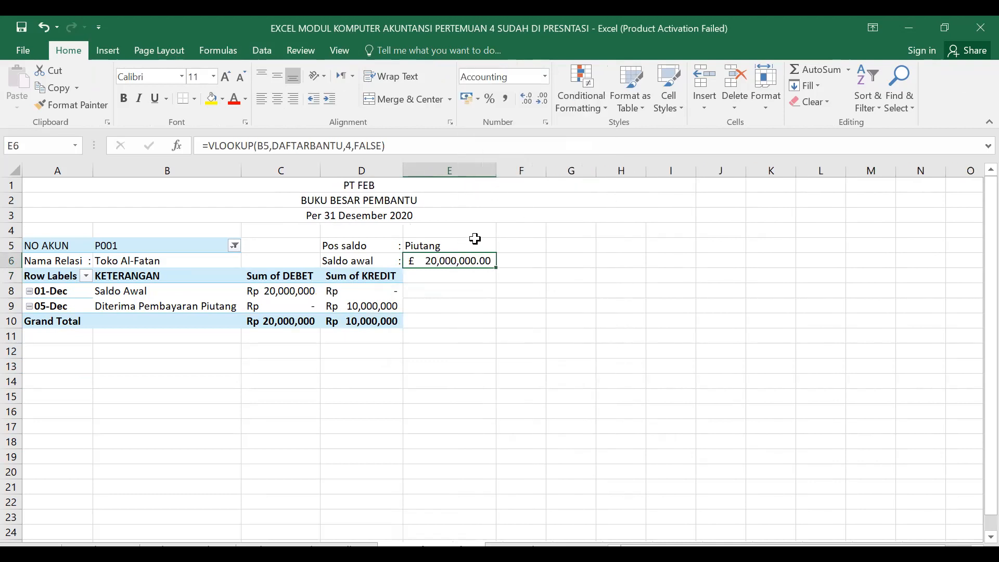
{"action": "left_click", "coordinate": [545, 77]}
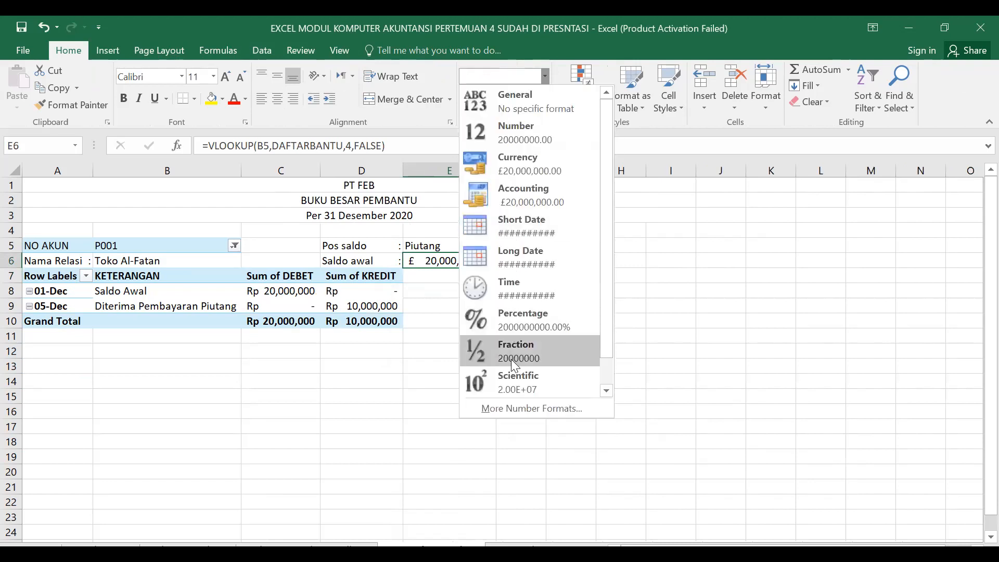
{"action": "left_click", "coordinate": [510, 404]}
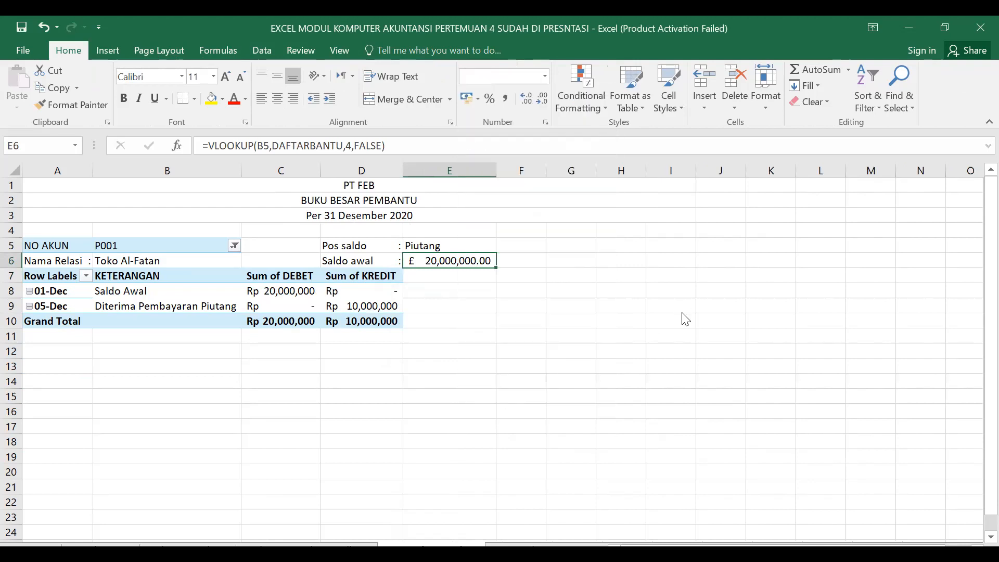
{"action": "left_click", "coordinate": [651, 213]}
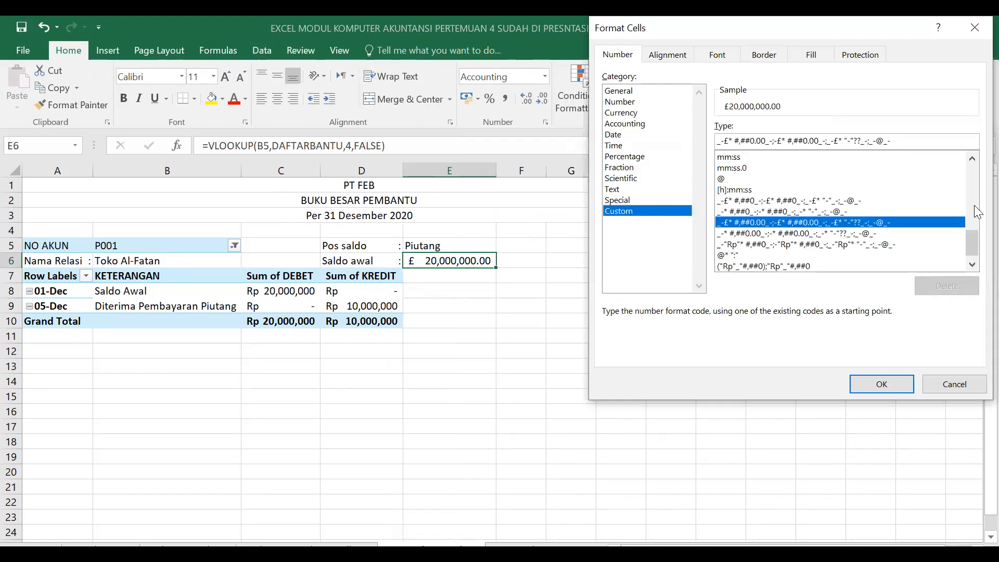
{"action": "left_click", "coordinate": [831, 245]}
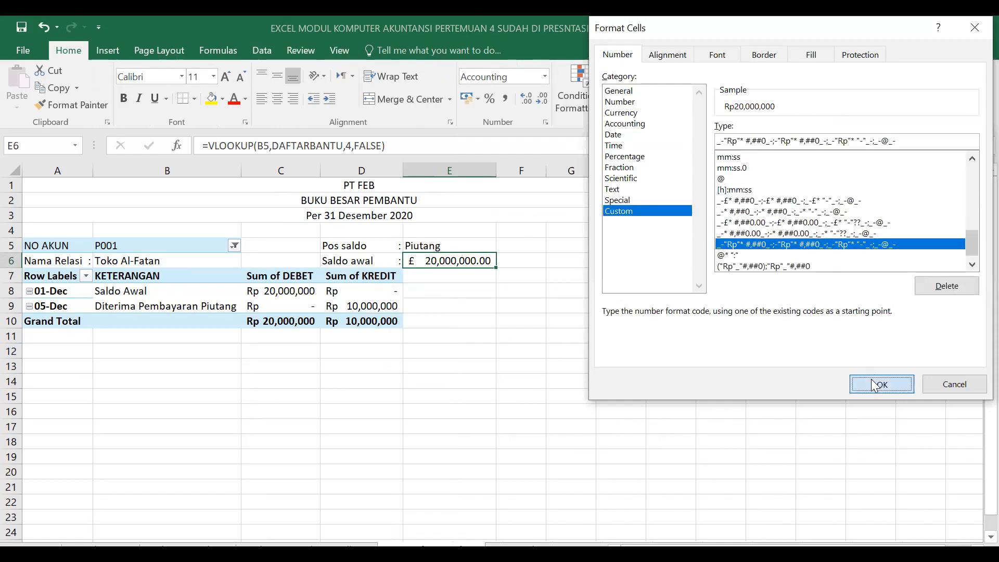
{"action": "left_click", "coordinate": [877, 384]}
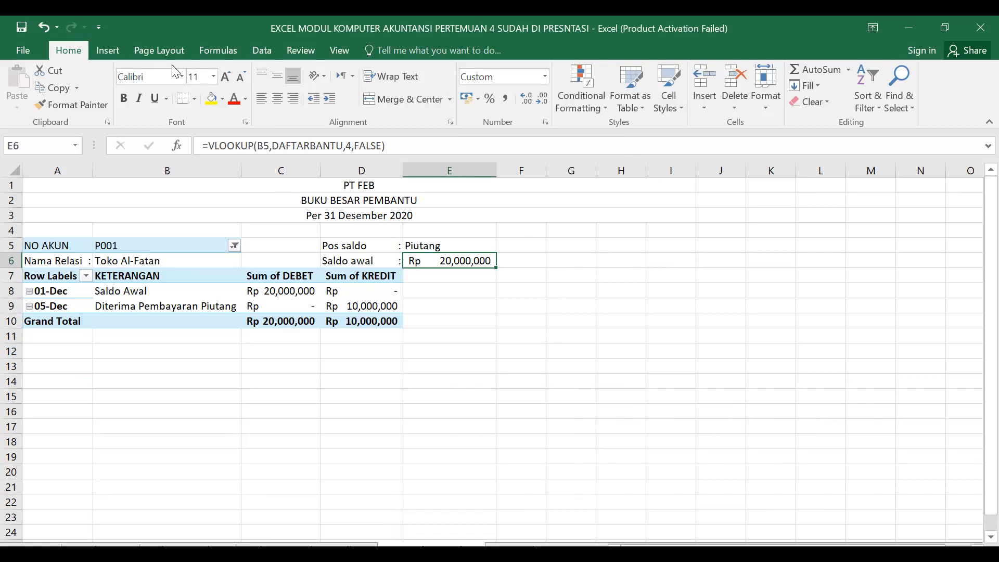
{"action": "left_click", "coordinate": [173, 46]}
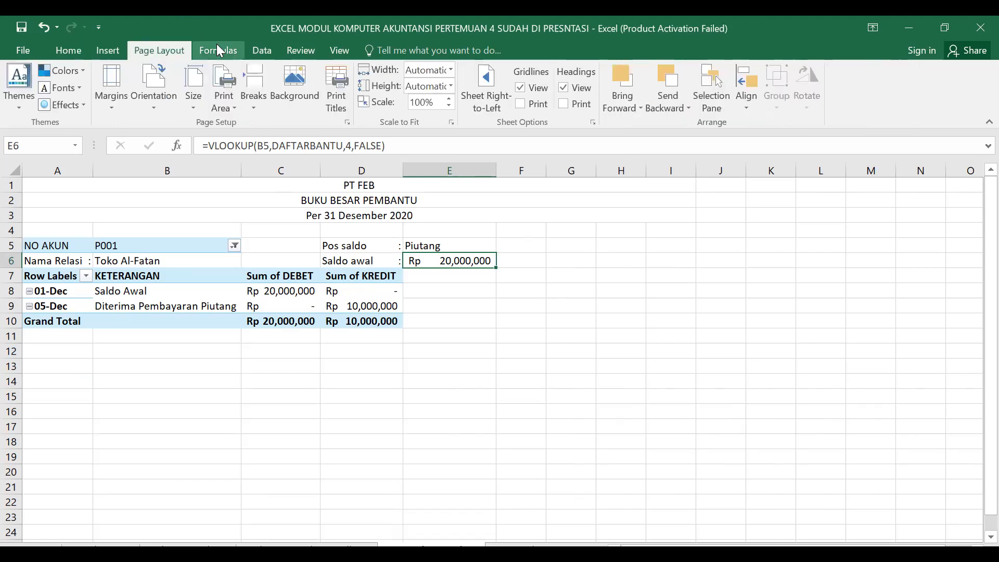
{"action": "left_click", "coordinate": [220, 51]}
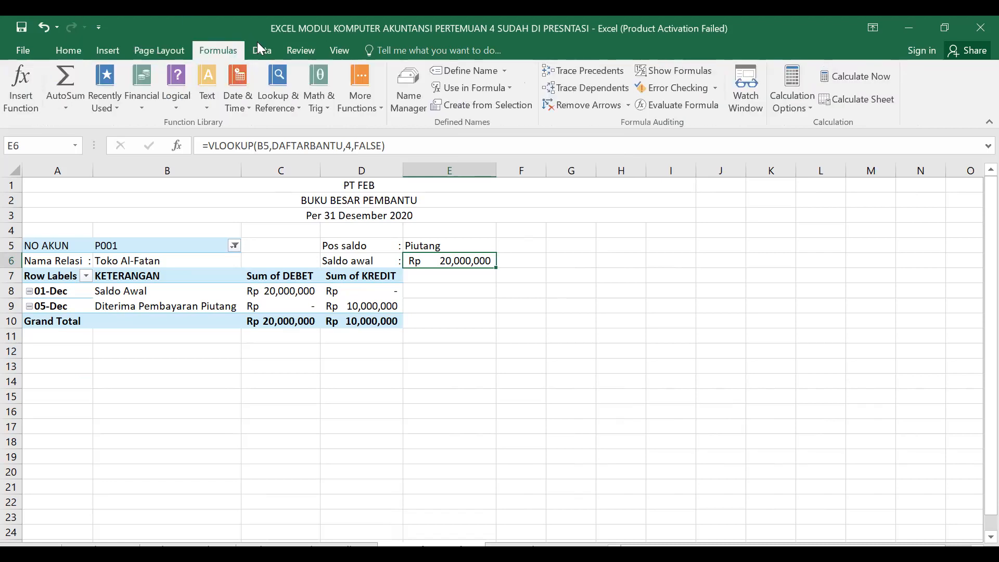
{"action": "left_click", "coordinate": [299, 44]}
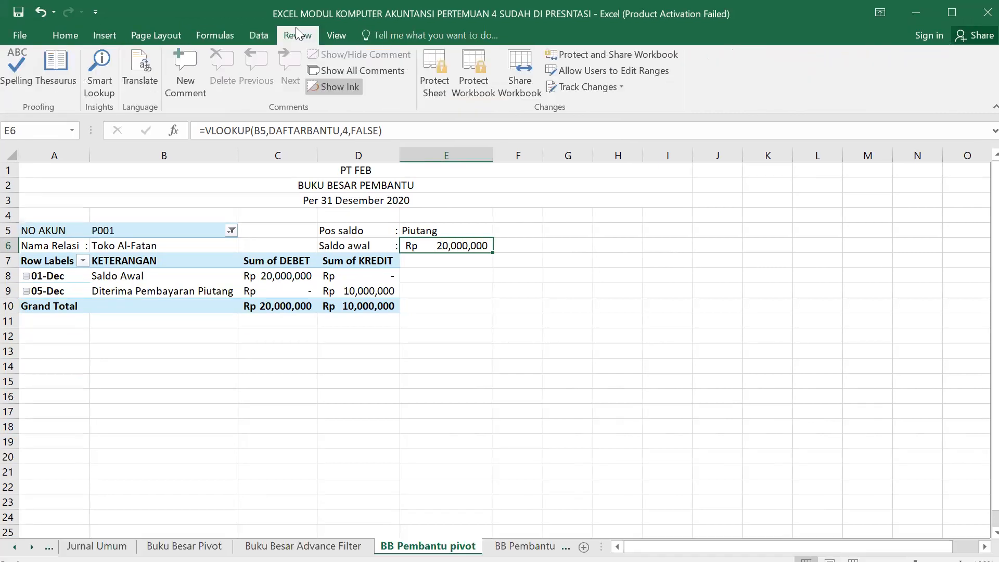
{"action": "left_click", "coordinate": [335, 35]}
{"action": "left_click", "coordinate": [167, 36]}
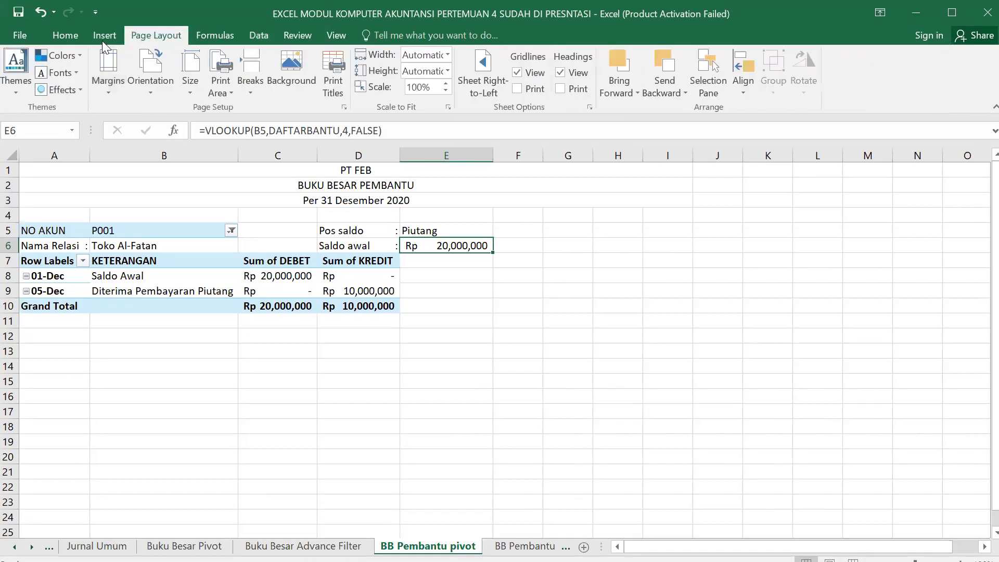
{"action": "left_click", "coordinate": [102, 35]}
{"action": "left_click", "coordinate": [69, 36]}
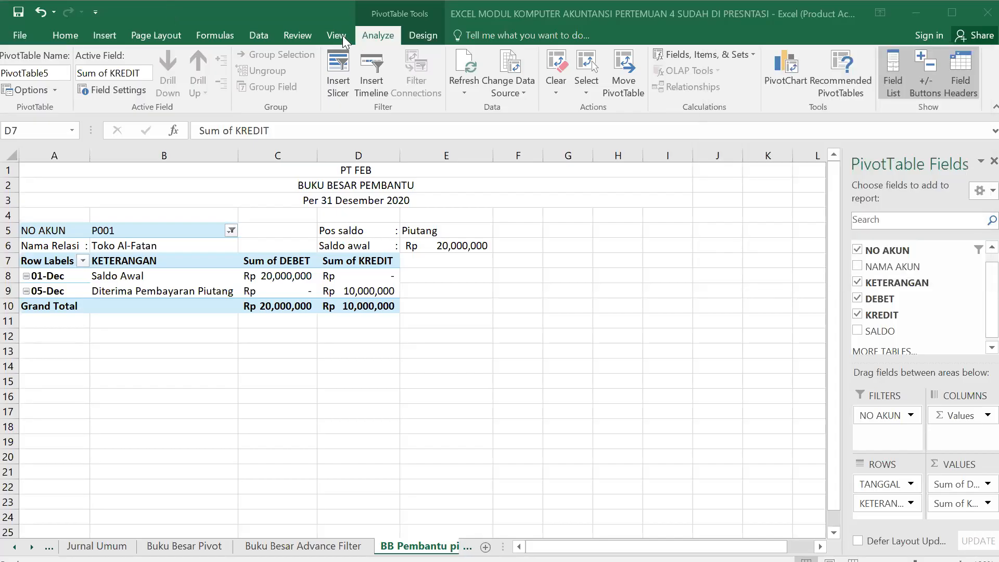
- Define the PivotTable's calculated field SALDO with the formula = DEBET- KREDIT
{"action": "left_click", "coordinate": [381, 29]}
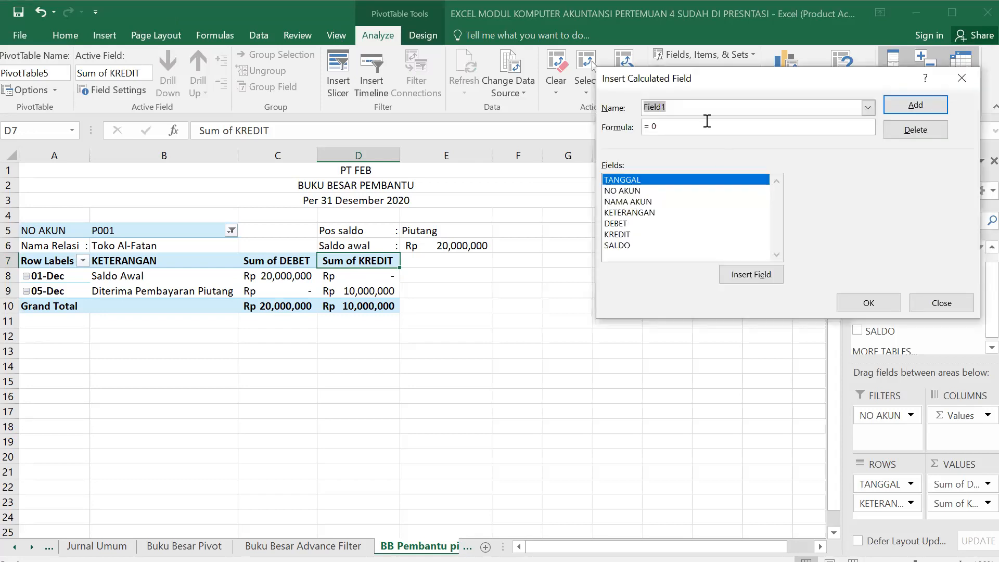
{"action": "key", "text": "BackSpace"}
{"action": "type", "text": "SALDO"}
{"action": "left_click", "coordinate": [695, 129]}
{"action": "key", "text": "BackSpace"}
{"action": "left_click", "coordinate": [617, 224]}
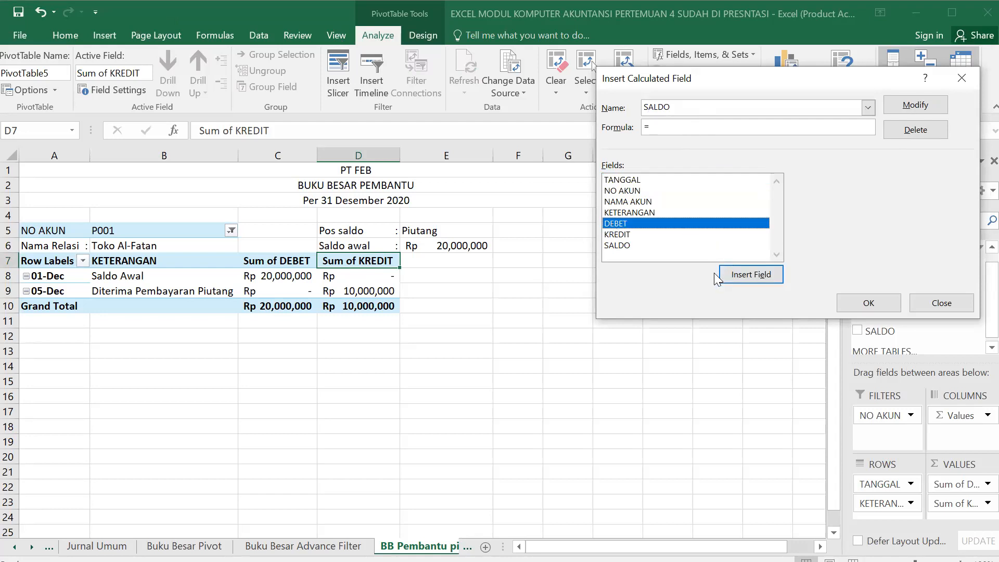
{"action": "left_click", "coordinate": [737, 271]}
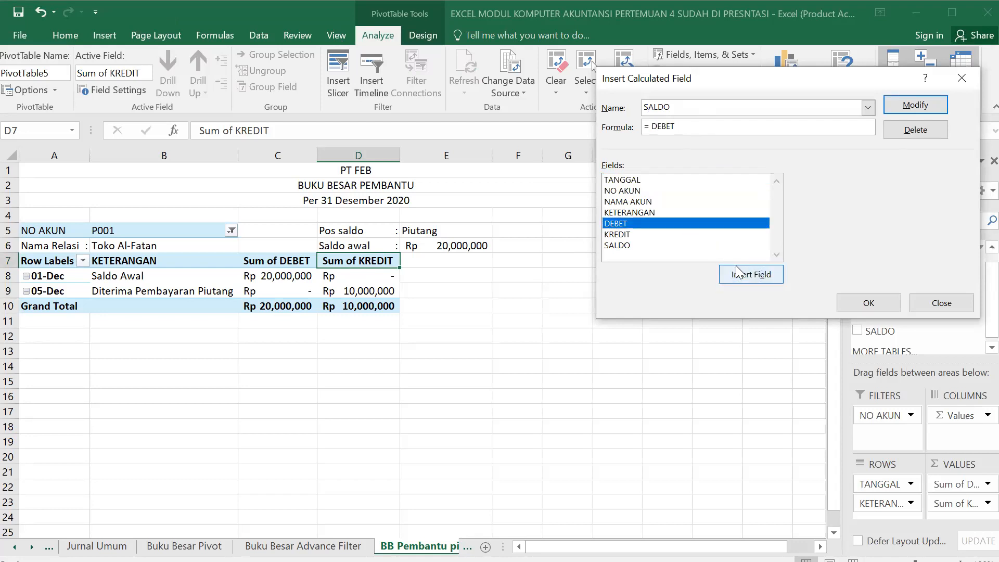
{"action": "type", "text": "-"}
{"action": "left_click", "coordinate": [639, 235]}
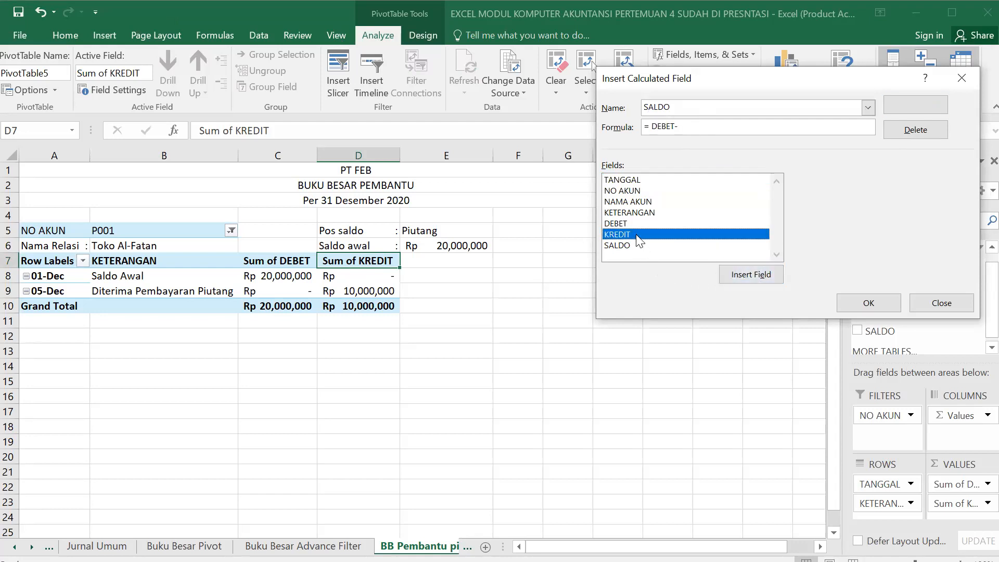
{"action": "left_click", "coordinate": [747, 276]}
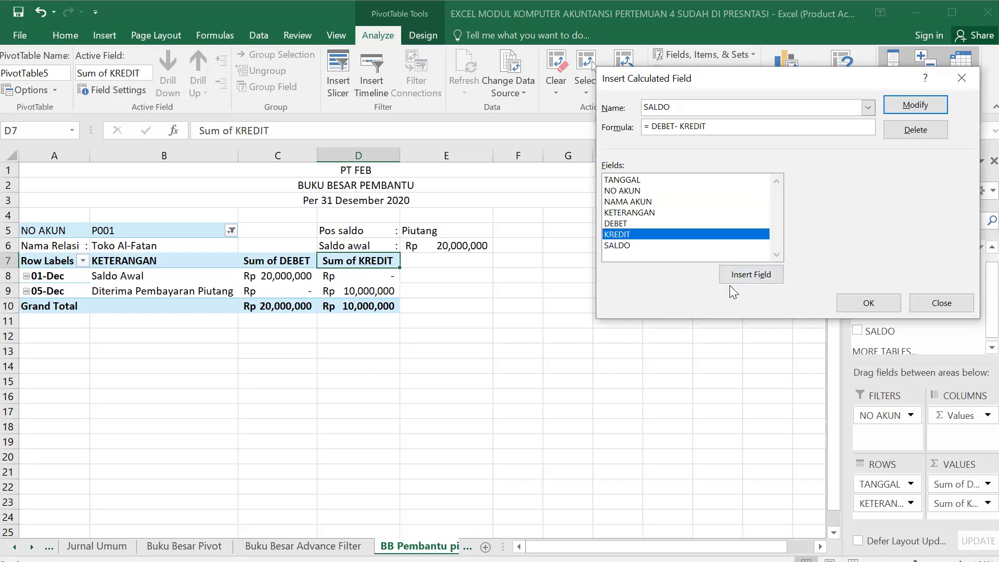
{"action": "left_click", "coordinate": [846, 302]}
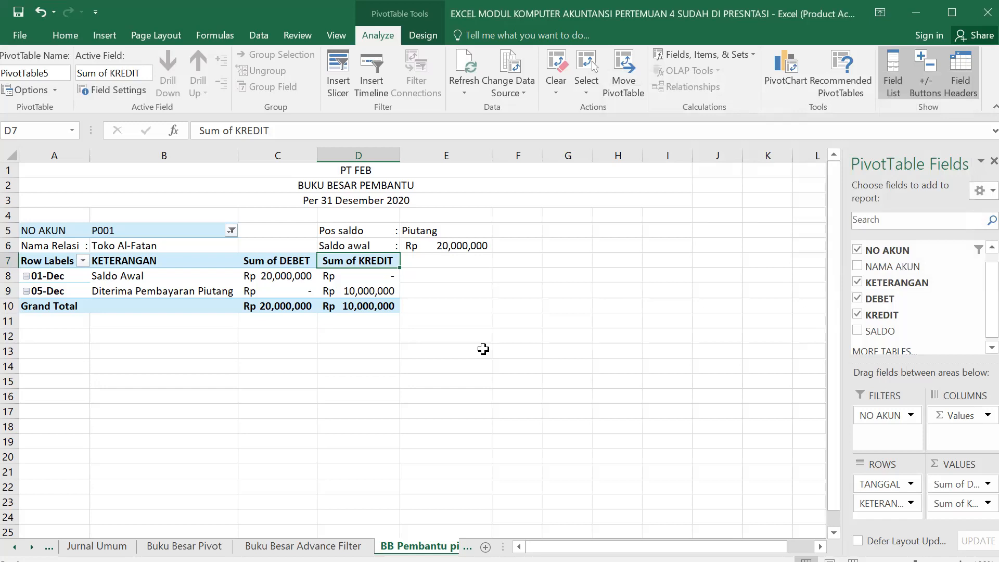
- Add the SALDO field to the PivotTable's values and widen columns E and D
{"action": "left_click_drag", "start_coordinate": [880, 331], "coordinate": [953, 518]}
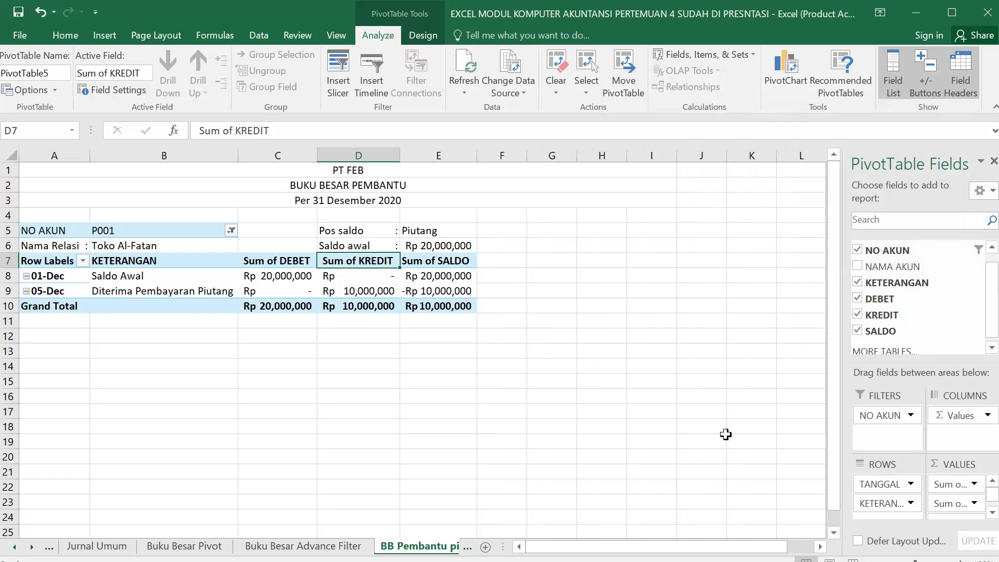
{"action": "left_click", "coordinate": [437, 244]}
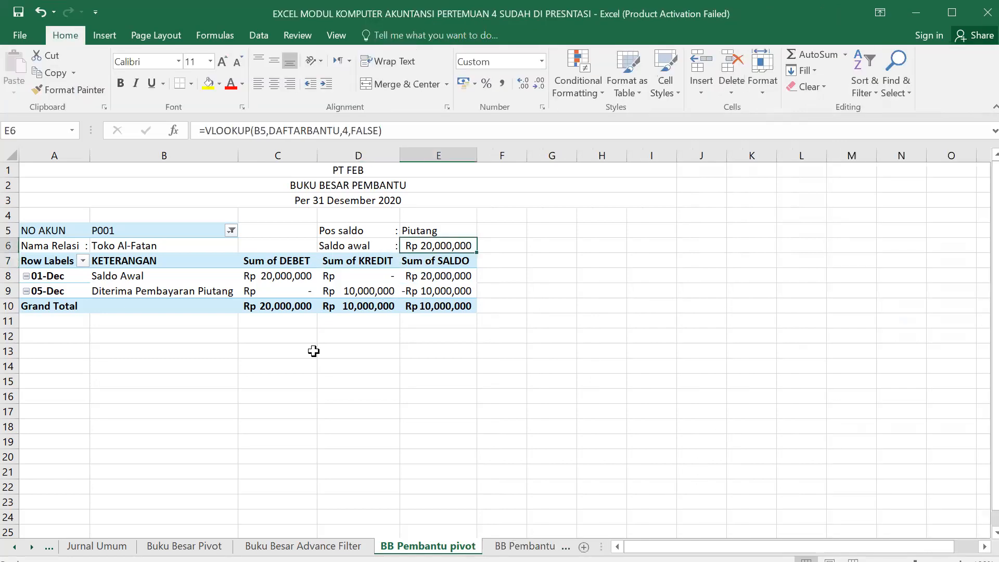
{"action": "left_click", "coordinate": [34, 359]}
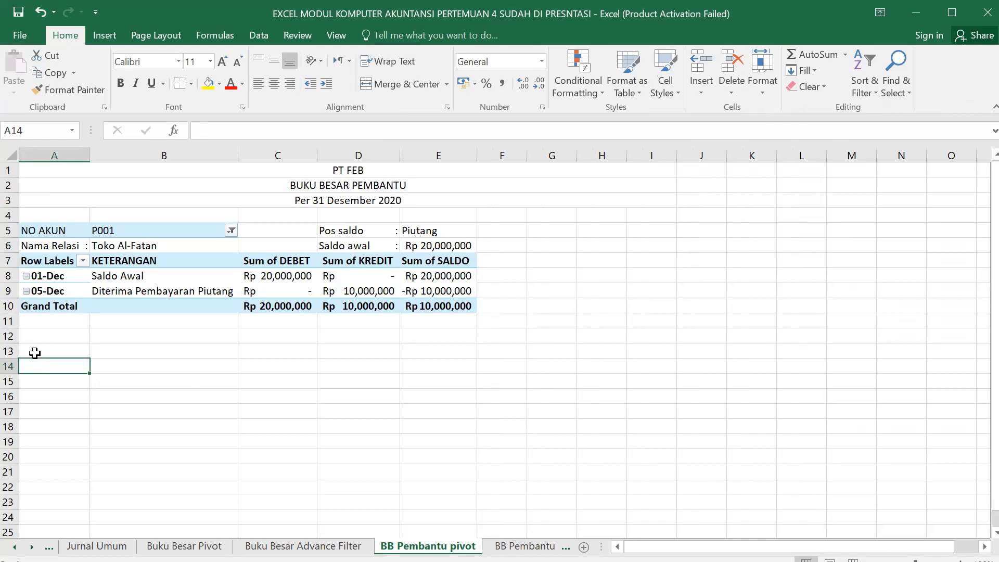
{"action": "left_click", "coordinate": [436, 277]}
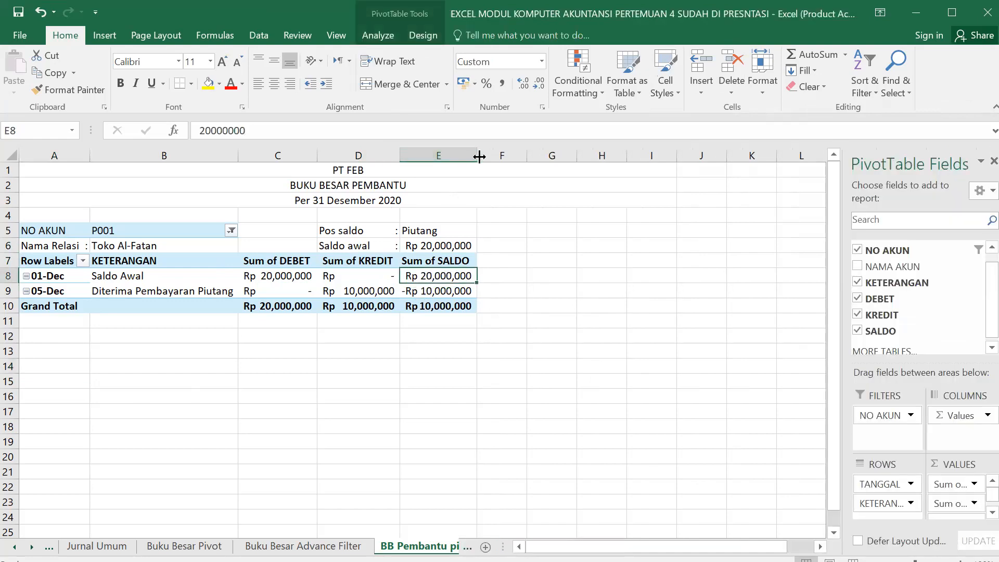
{"action": "left_click_drag", "start_coordinate": [480, 156], "coordinate": [518, 155]}
{"action": "left_click_drag", "start_coordinate": [400, 151], "coordinate": [421, 151]}
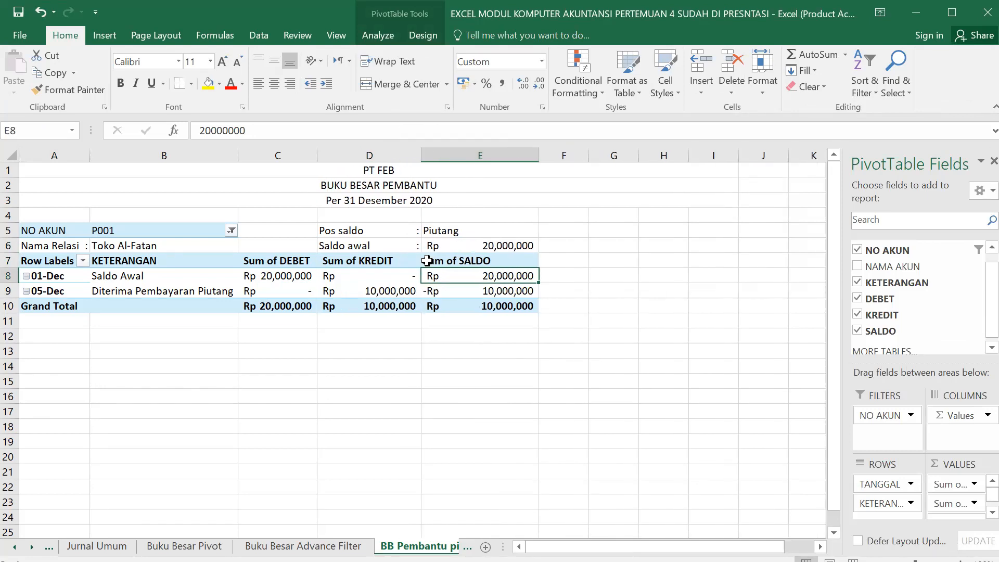
- Copy the P001 ledger block in A5:E10 and paste it below at A12
{"action": "left_click_drag", "start_coordinate": [58, 231], "coordinate": [522, 303]}
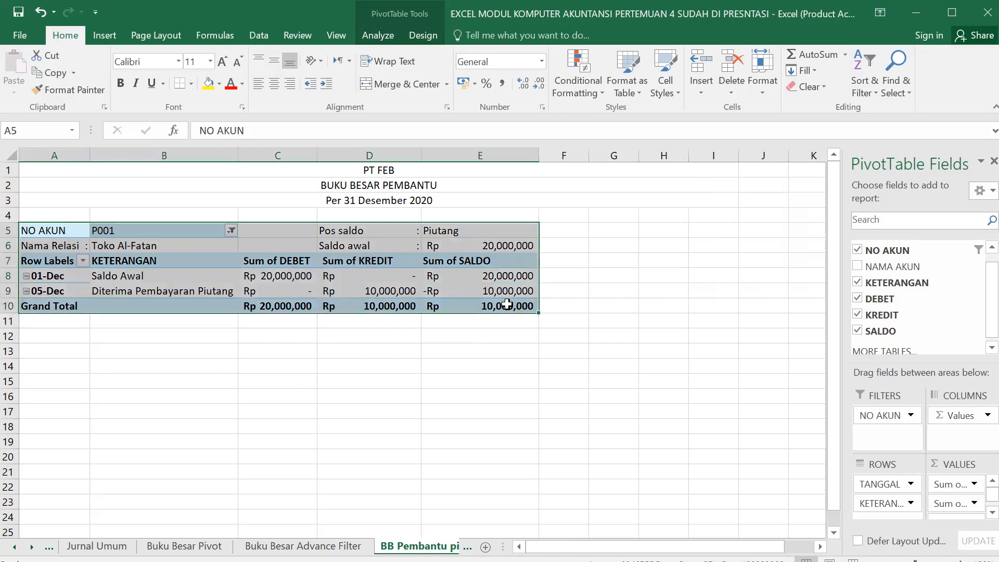
{"action": "key", "text": "ctrl+c"}
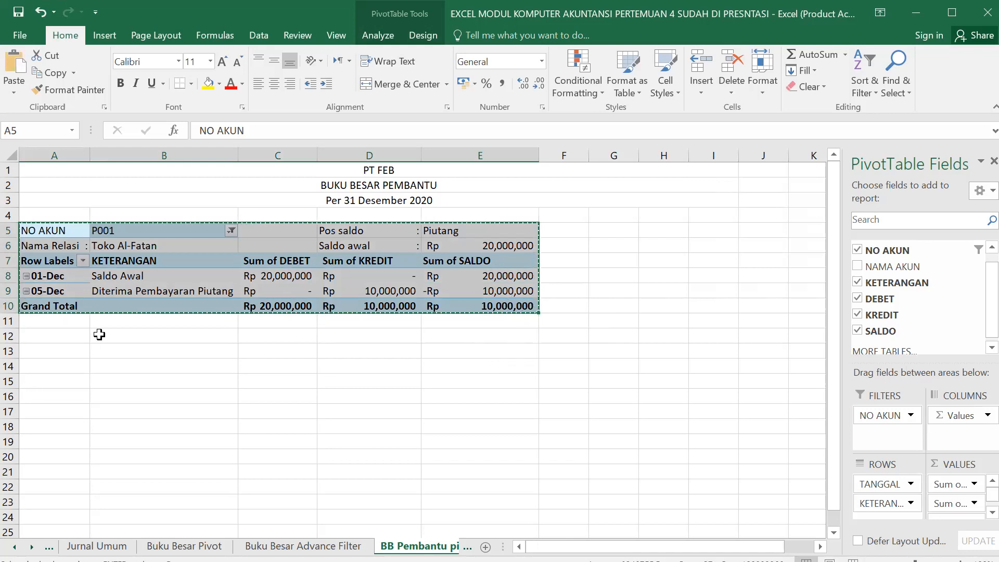
{"action": "left_click", "coordinate": [63, 348]}
{"action": "left_click", "coordinate": [66, 334]}
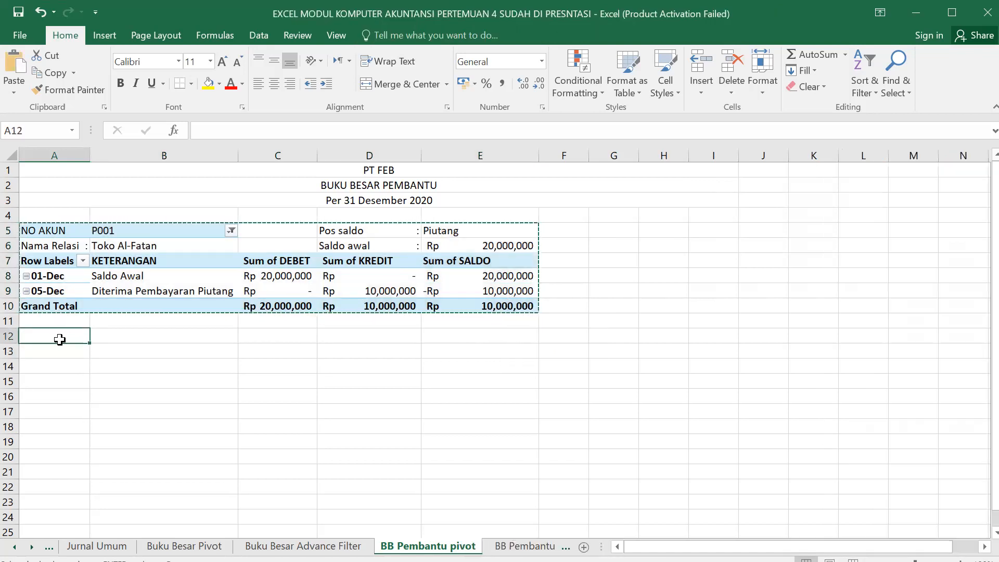
{"action": "key", "text": "ctrl+v"}
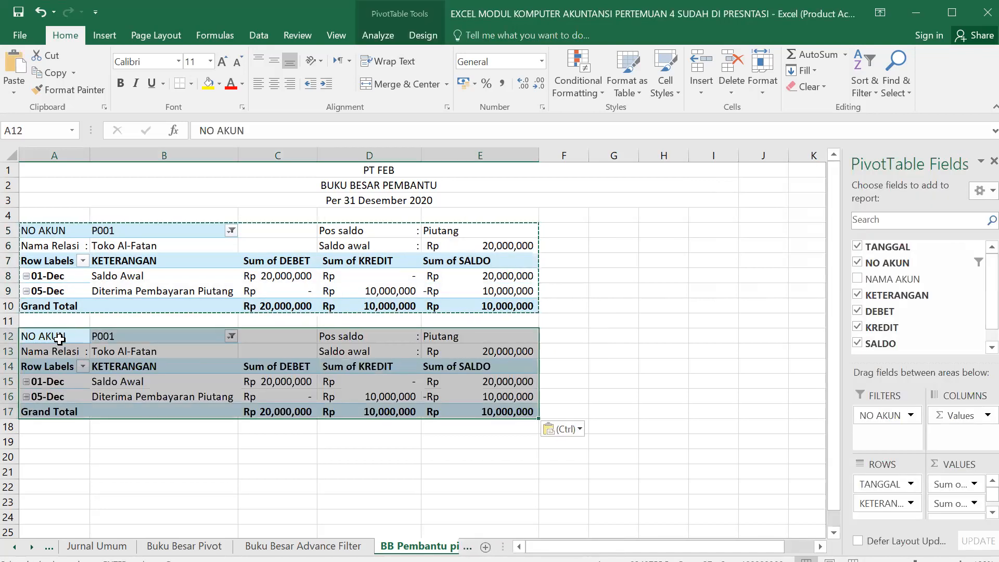
{"action": "left_click", "coordinate": [191, 447]}
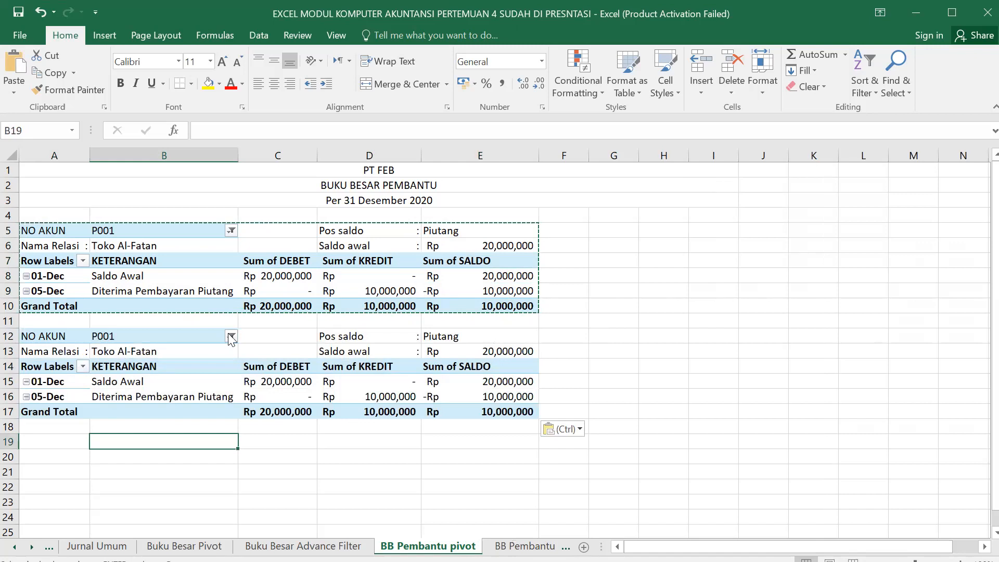
{"action": "left_click", "coordinate": [175, 474]}
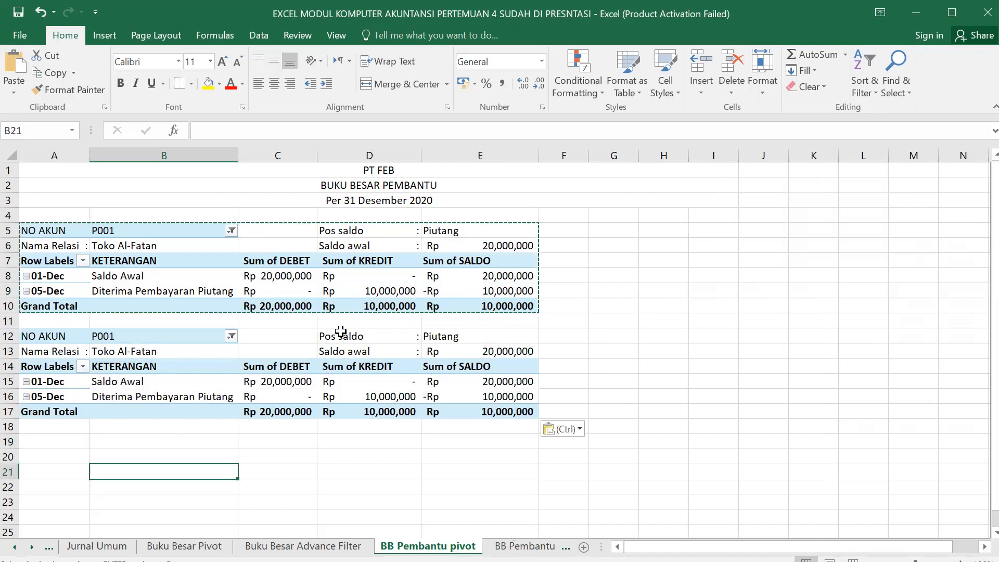
{"action": "key", "text": "Escape"}
- Filter the copied PivotTable's NO AKUN field in B12 to show only U002
{"action": "left_click", "coordinate": [181, 335]}
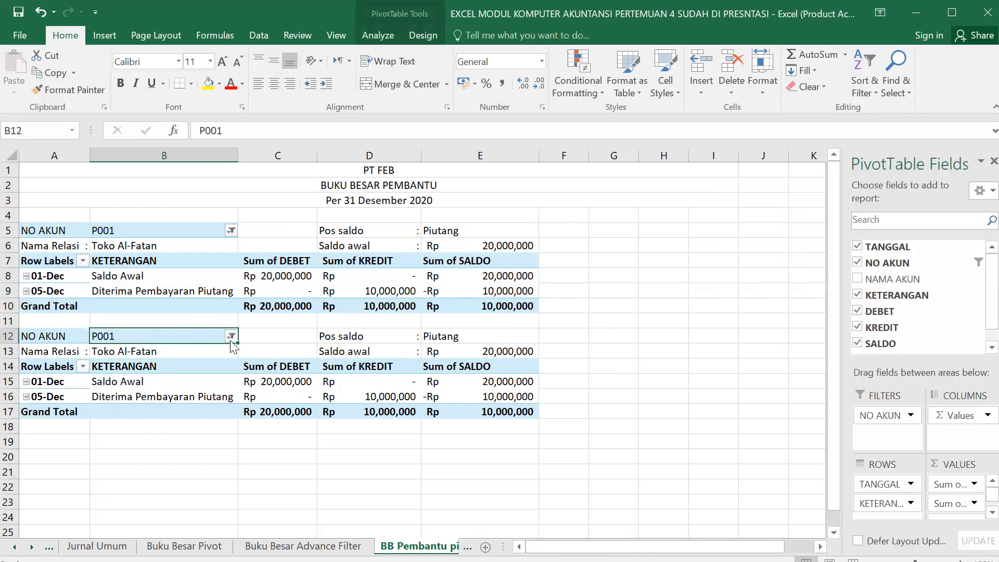
{"action": "left_click", "coordinate": [232, 336]}
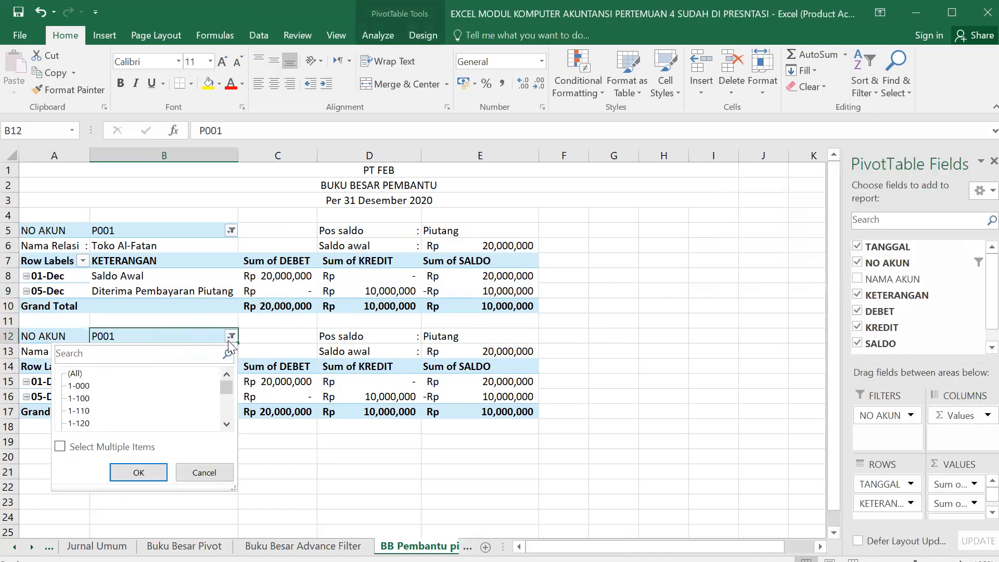
{"action": "left_click_drag", "start_coordinate": [226, 388], "coordinate": [226, 411]}
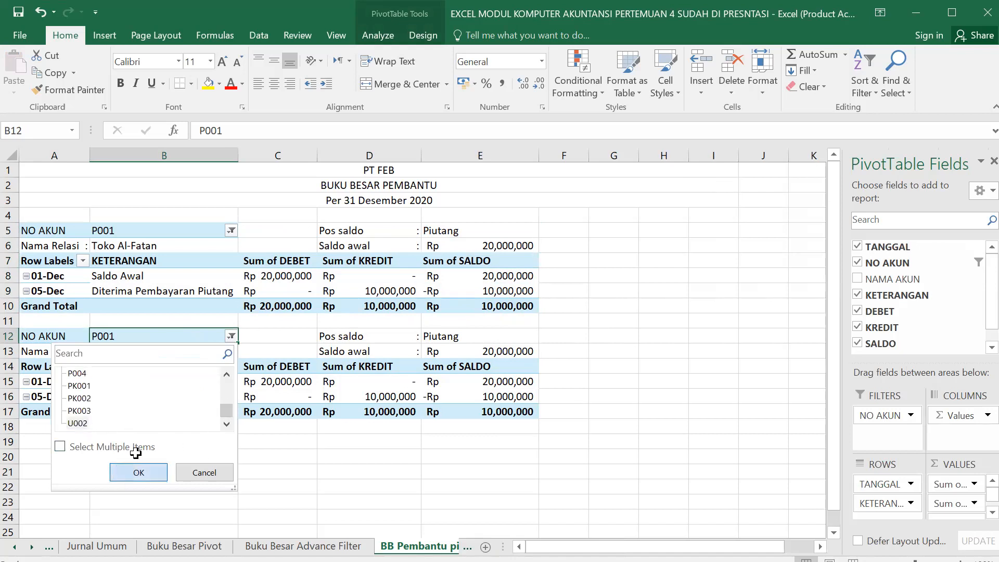
{"action": "left_click", "coordinate": [137, 471]}
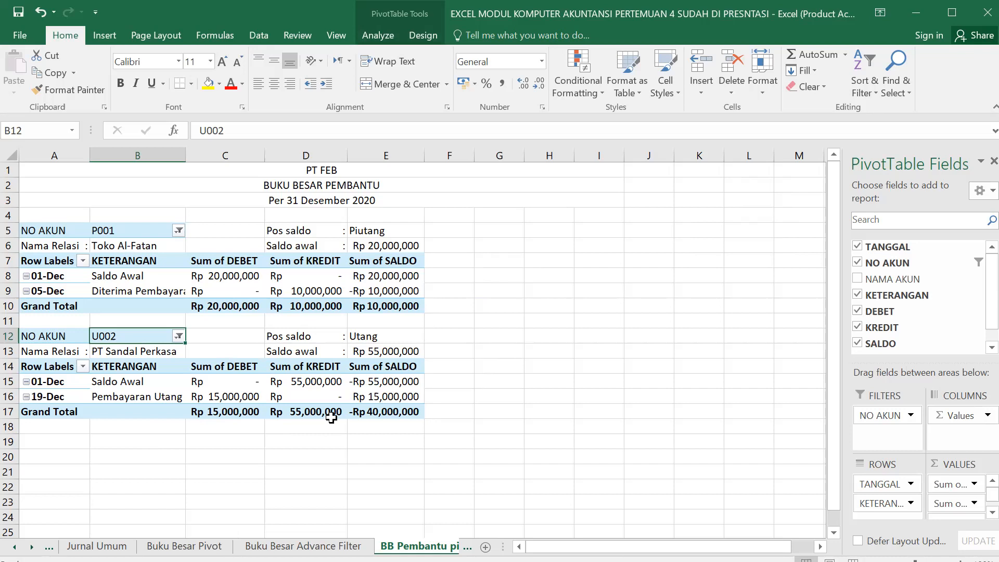
- Apply the Accounting number format to the U002 ledger's Sum of SALDO values in E15:E17
{"action": "mouse_move", "coordinate": [335, 412]}
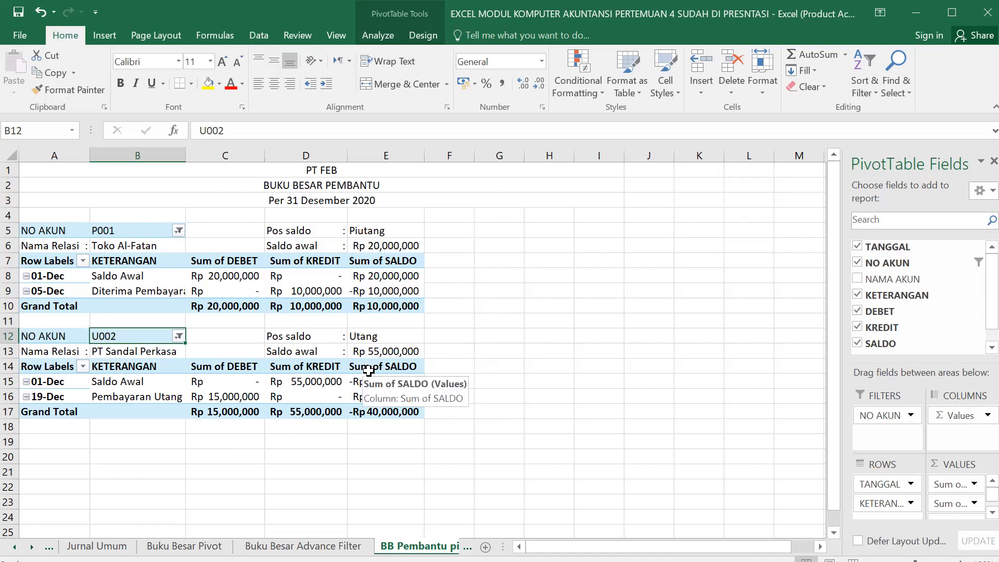
{"action": "left_click_drag", "start_coordinate": [388, 381], "coordinate": [409, 410]}
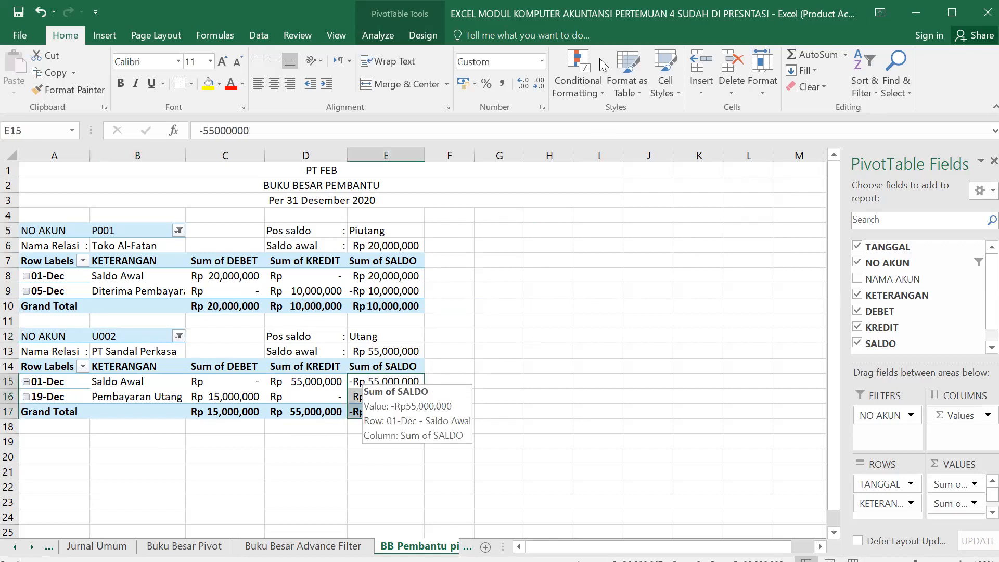
{"action": "left_click", "coordinate": [540, 62]}
{"action": "left_click", "coordinate": [512, 165]}
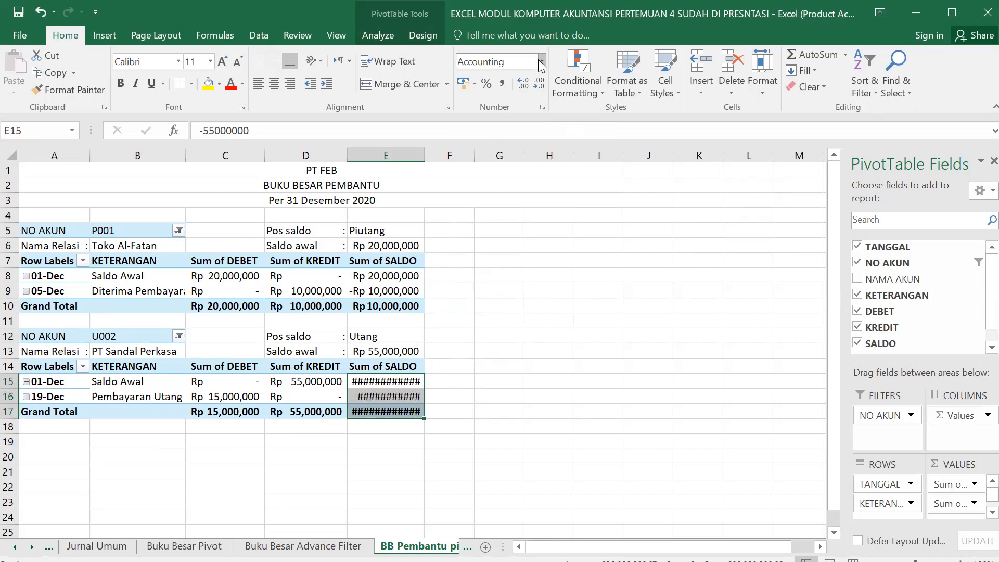
- Apply the custom number format ("Rp"_"#,##0);"Rp"_"#,##0 to the U002 ledger's Sum of SALDO values in E15:E17
{"action": "left_click", "coordinate": [541, 62]}
{"action": "left_click", "coordinate": [491, 387]}
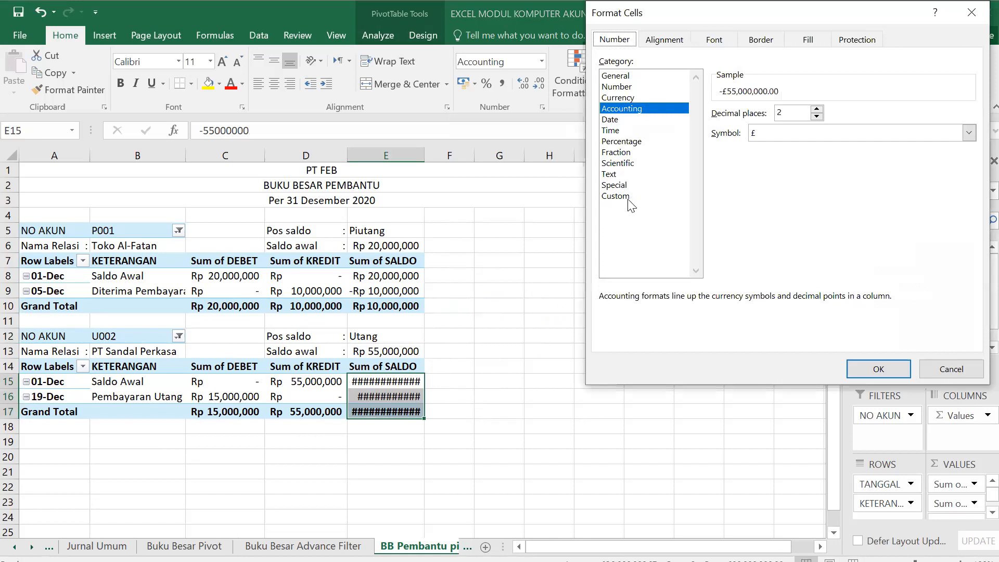
{"action": "left_click", "coordinate": [628, 197]}
{"action": "left_click", "coordinate": [757, 251]}
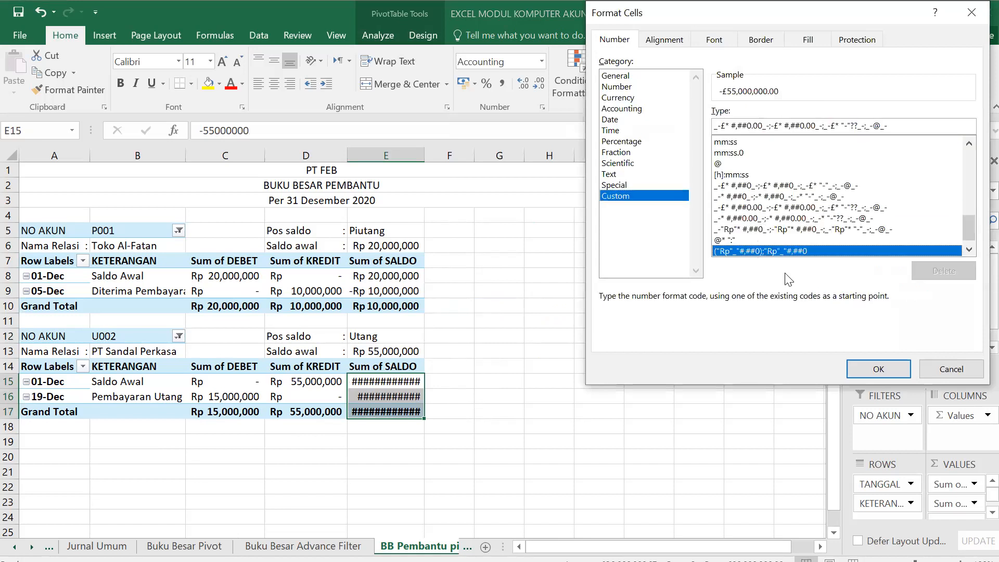
{"action": "left_click", "coordinate": [856, 370]}
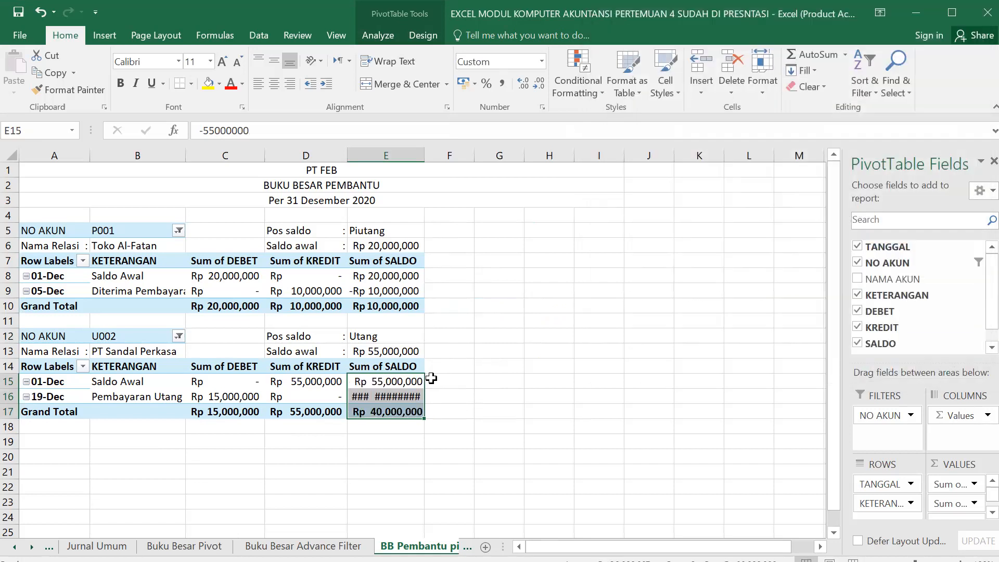
{"action": "double_click", "coordinate": [423, 153]}
{"action": "left_click", "coordinate": [407, 274]}
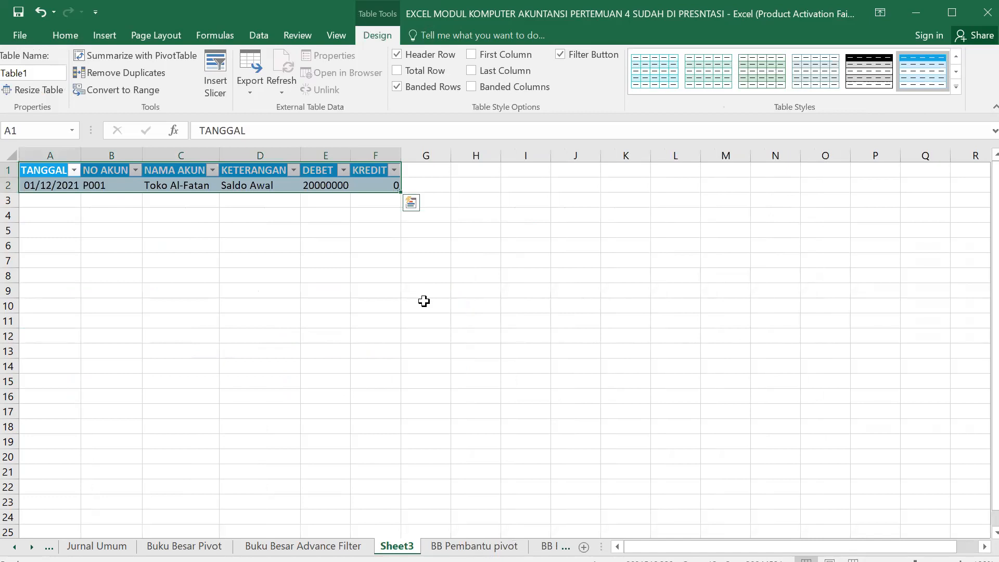
{"action": "left_click", "coordinate": [42, 16]}
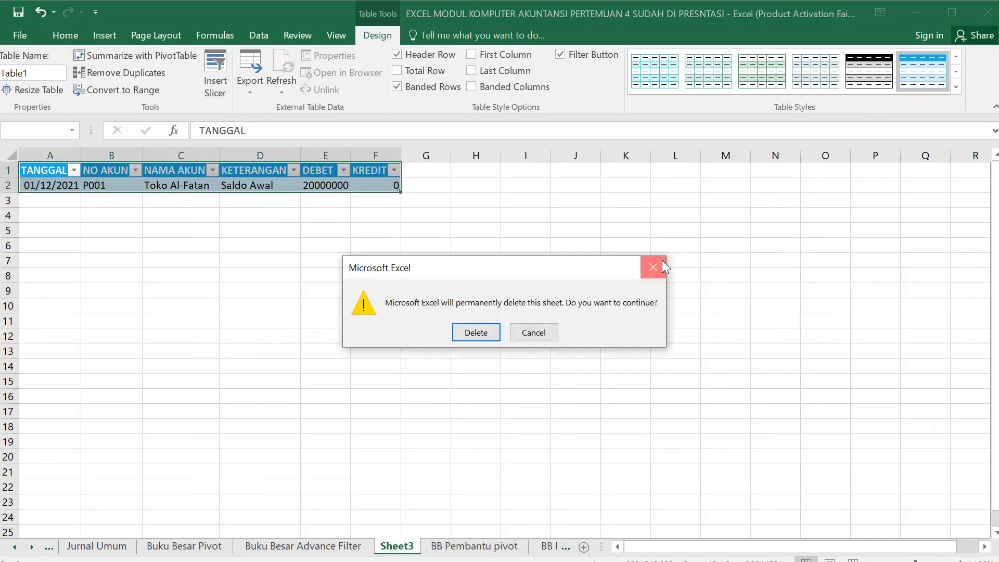
{"action": "left_click", "coordinate": [662, 262]}
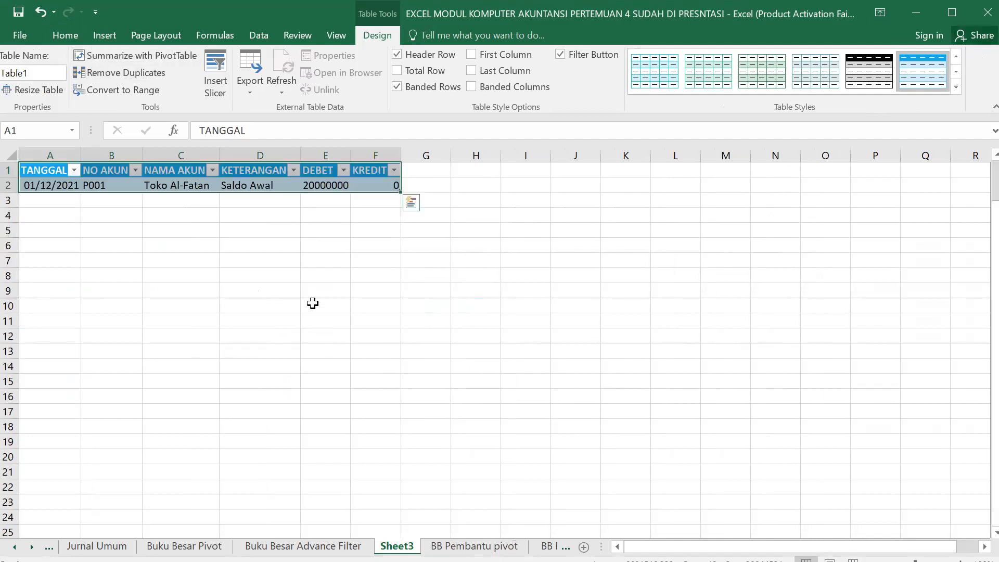
{"action": "left_click", "coordinate": [39, 12]}
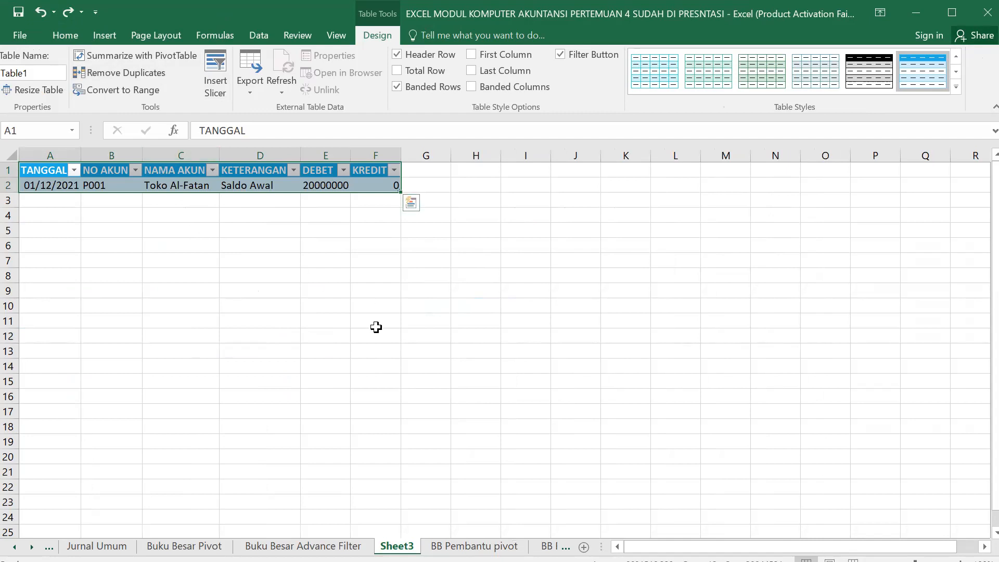
{"action": "key", "text": "ctrl+Page_Down"}
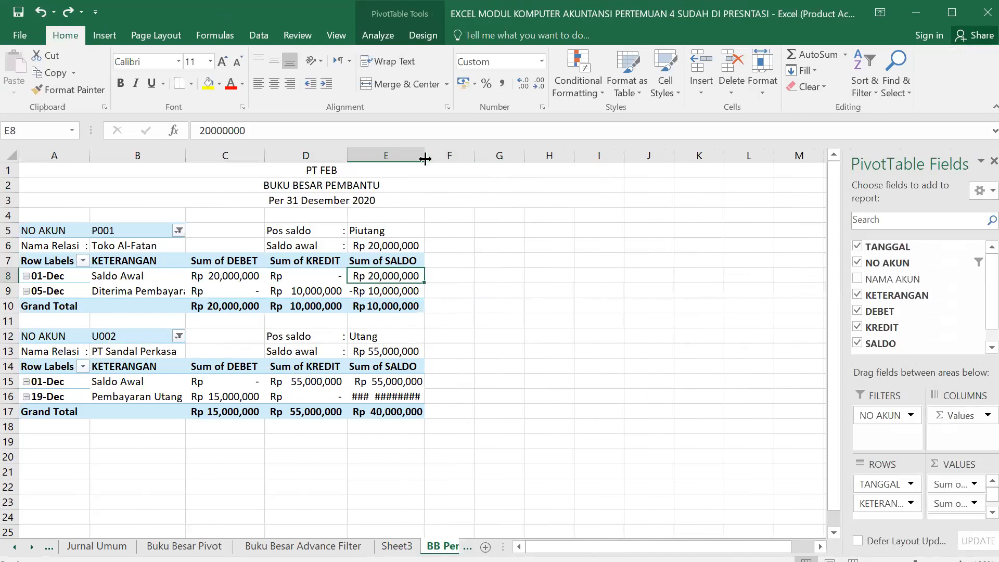
- Widen column E to 18.36 and apply the custom format ("Rp"_"#,##0);"Rp"_"#,##0 to the P001 ledger's SALDO values in E8:E10
{"action": "double_click", "coordinate": [424, 154]}
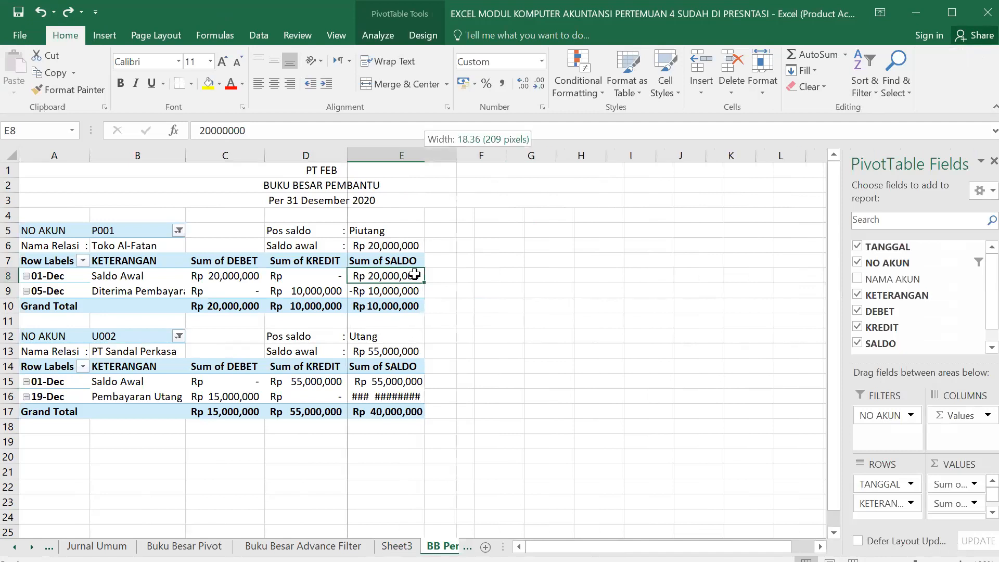
{"action": "left_click_drag", "start_coordinate": [410, 274], "coordinate": [399, 308]}
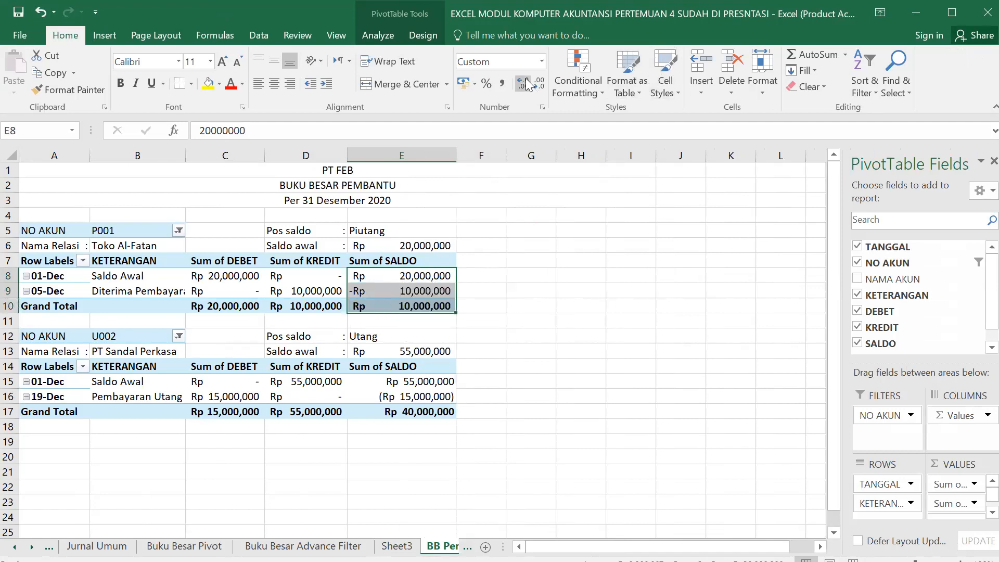
{"action": "left_click", "coordinate": [479, 393]}
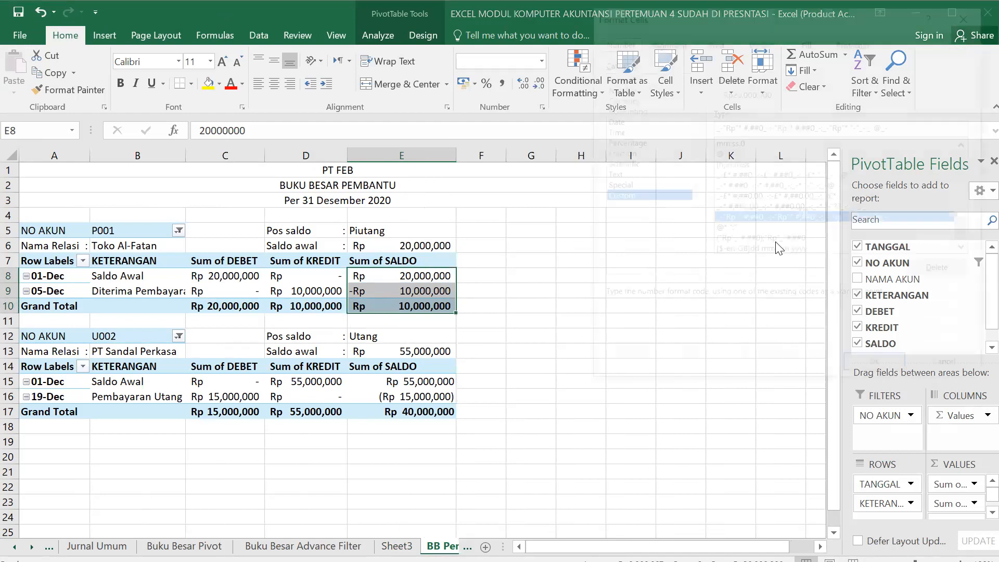
{"action": "left_click", "coordinate": [754, 241]}
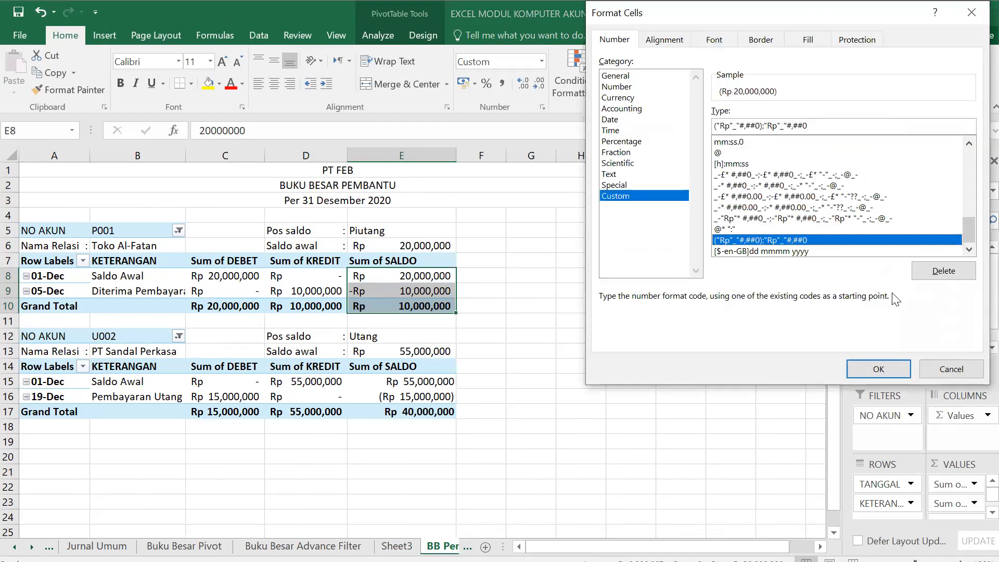
{"action": "left_click", "coordinate": [879, 369]}
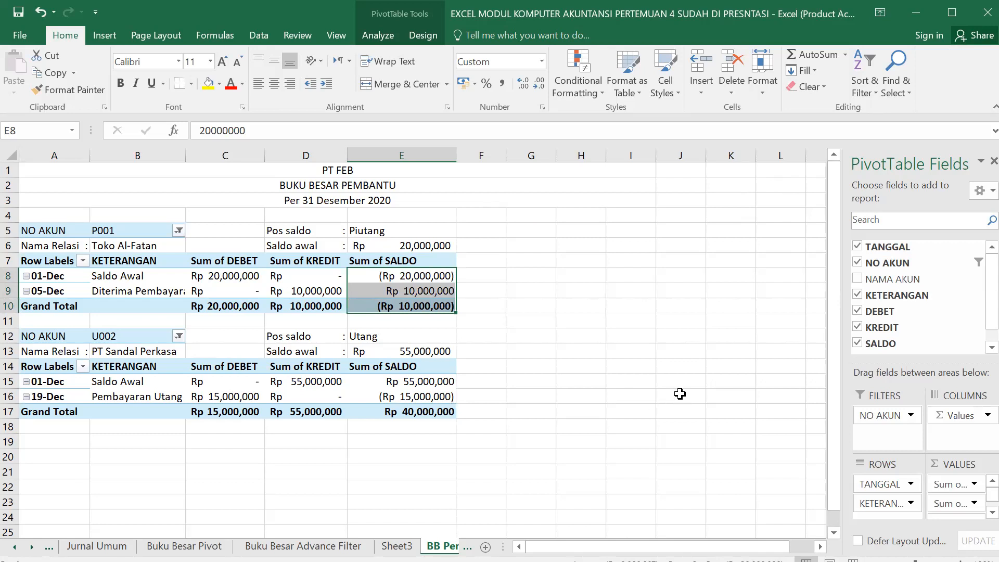
{"action": "left_click", "coordinate": [545, 311]}
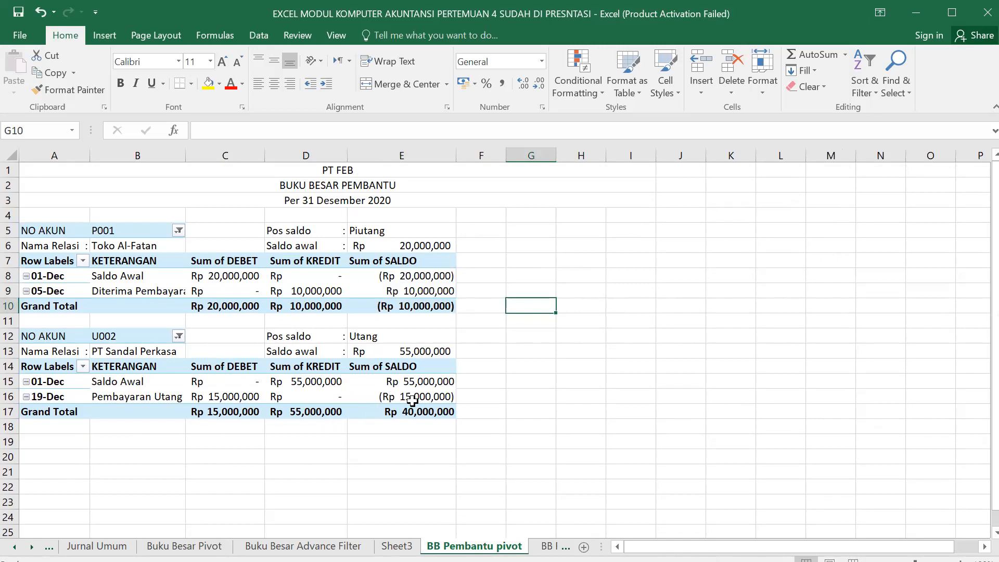
- On the BB Pembantu Advancr filter sheet, enter the headers No Akun in A6 and Nama relasi in B6
{"action": "mouse_move", "coordinate": [411, 405]}
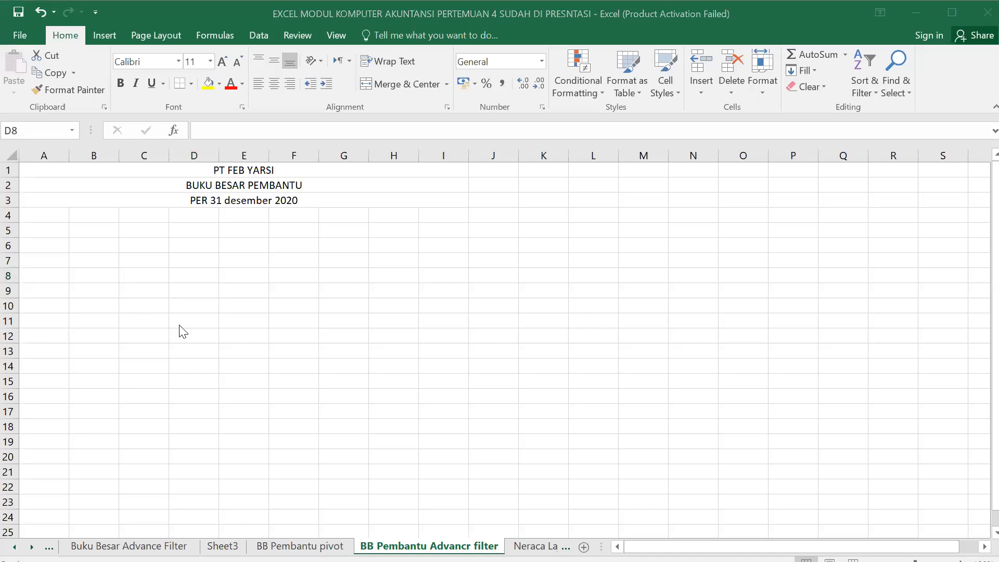
{"action": "left_click", "coordinate": [52, 245]}
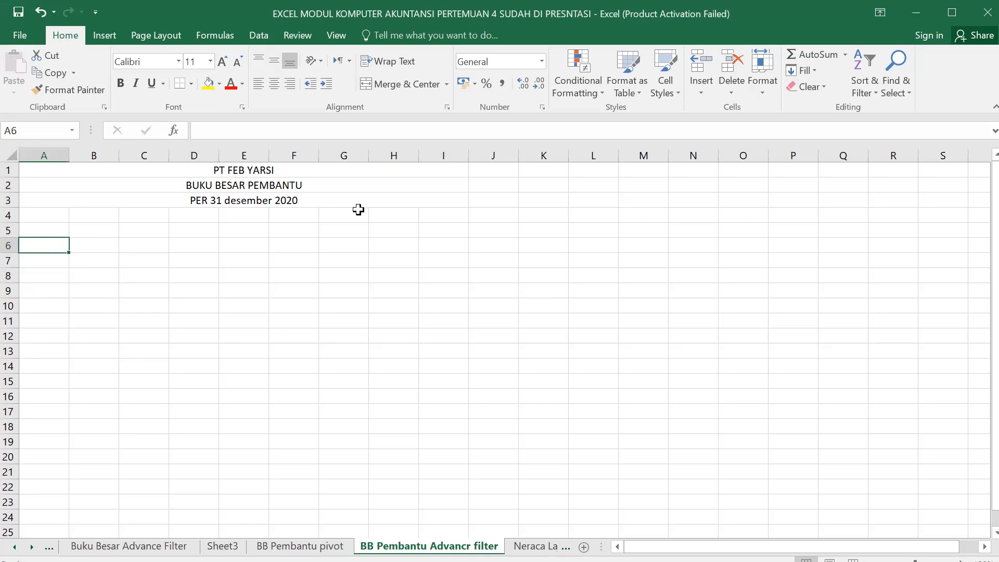
{"action": "type", "text": "No "}
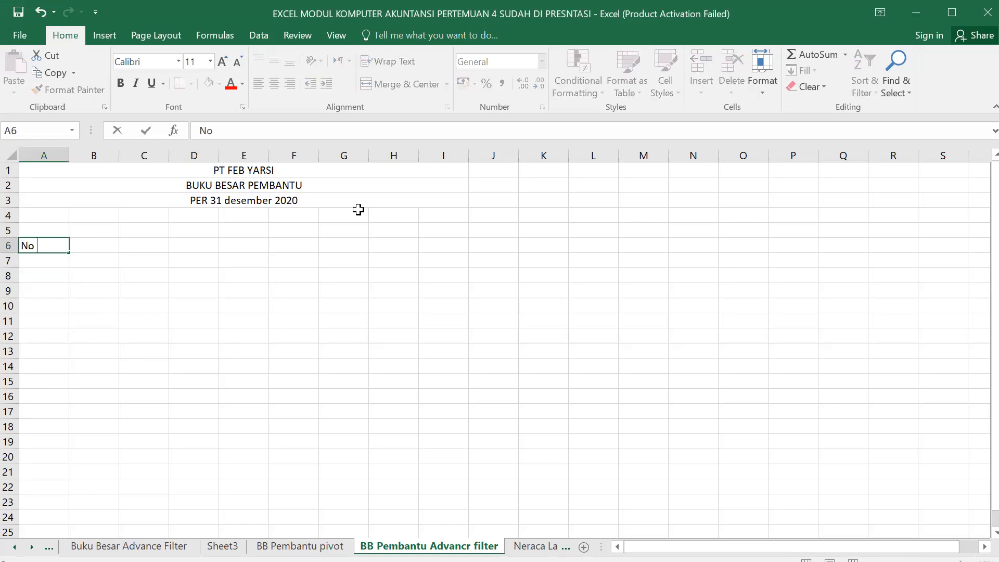
{"action": "type", "text": "Akun"}
{"action": "key", "text": "Tab"}
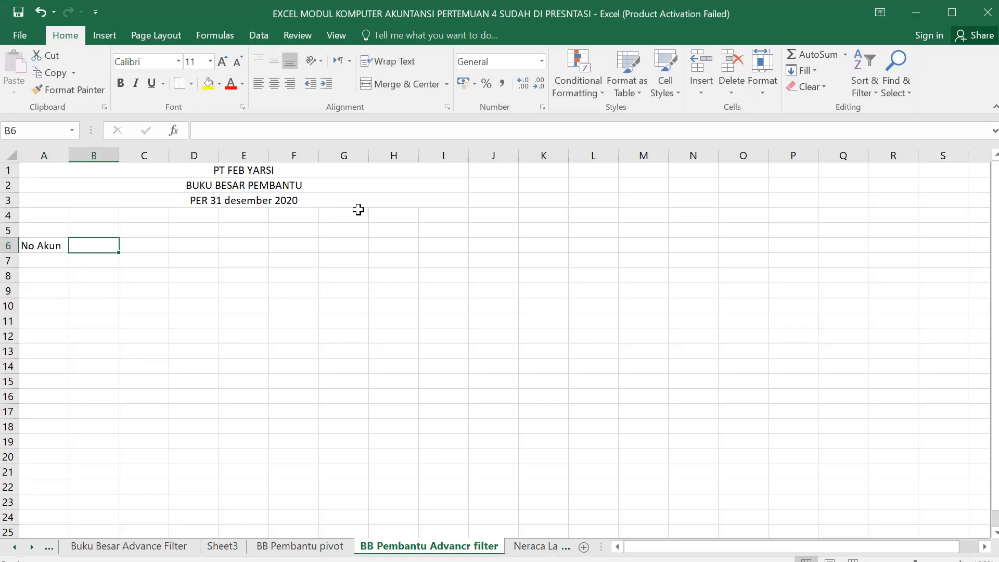
{"action": "type", "text": "Nama "}
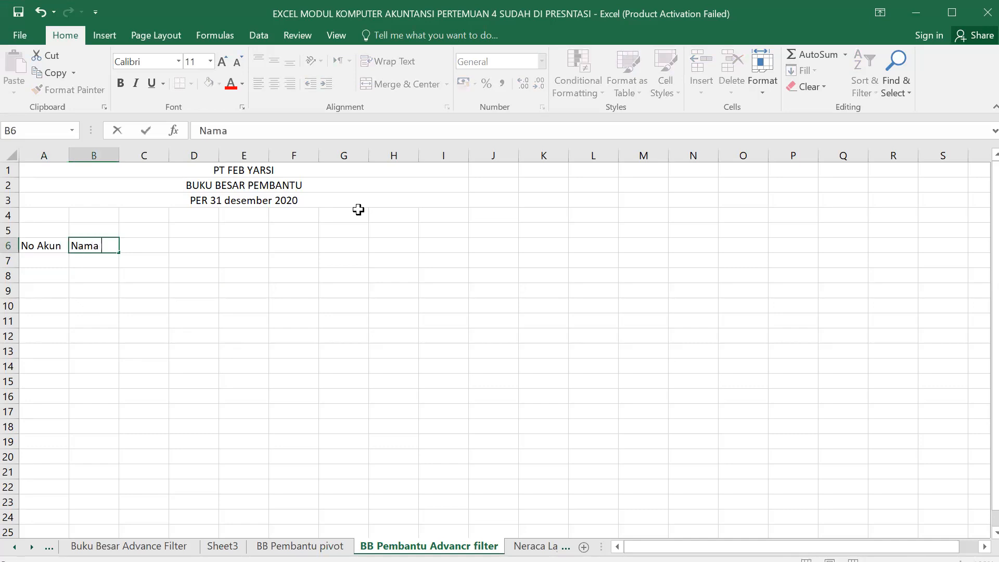
{"action": "type", "text": "relasi"}
{"action": "key", "text": "Tab"}
{"action": "type", "text": "pos saldo"}
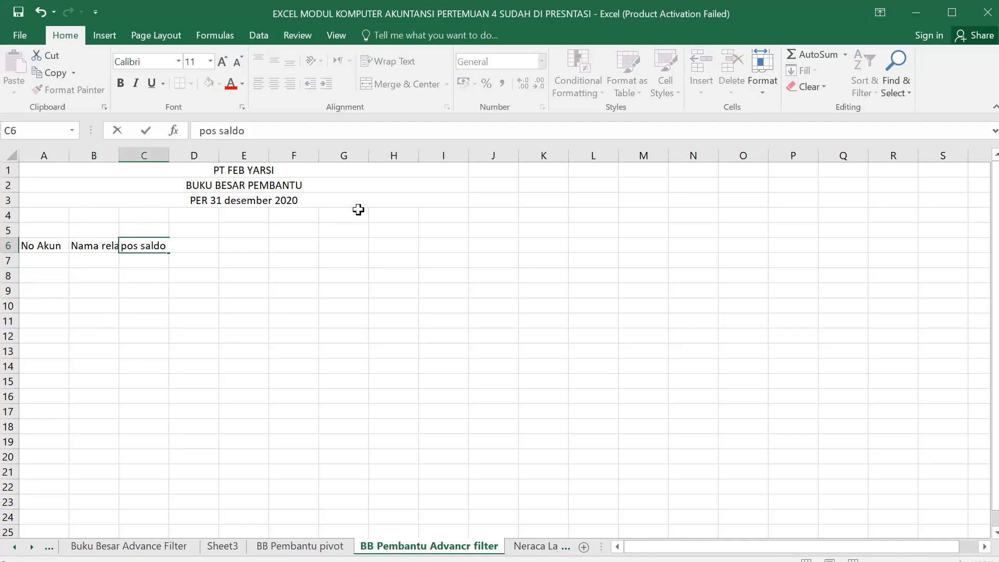
{"action": "key", "text": "BackSpace"}
{"action": "key", "text": "BackSpace"}
{"action": "key", "text": "BackSpace"}
{"action": "key", "text": "BackSpace"}
{"action": "key", "text": "BackSpace"}
{"action": "key", "text": "BackSpace"}
{"action": "key", "text": "BackSpace"}
{"action": "key", "text": "BackSpace"}
{"action": "key", "text": "BackSpace"}
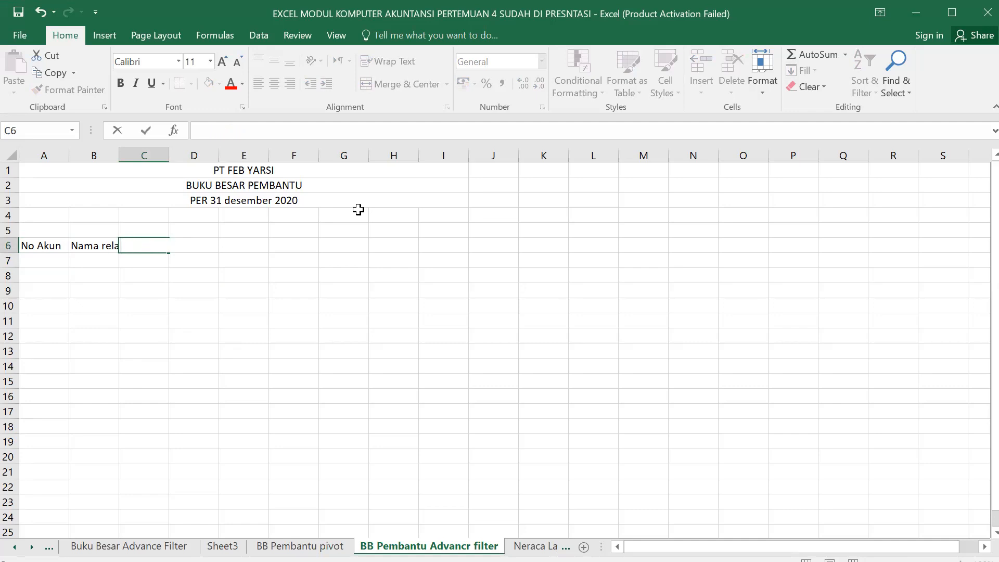
- Enter the headers pos saldo in D7 and saldo awal in E7
{"action": "left_click", "coordinate": [201, 264]}
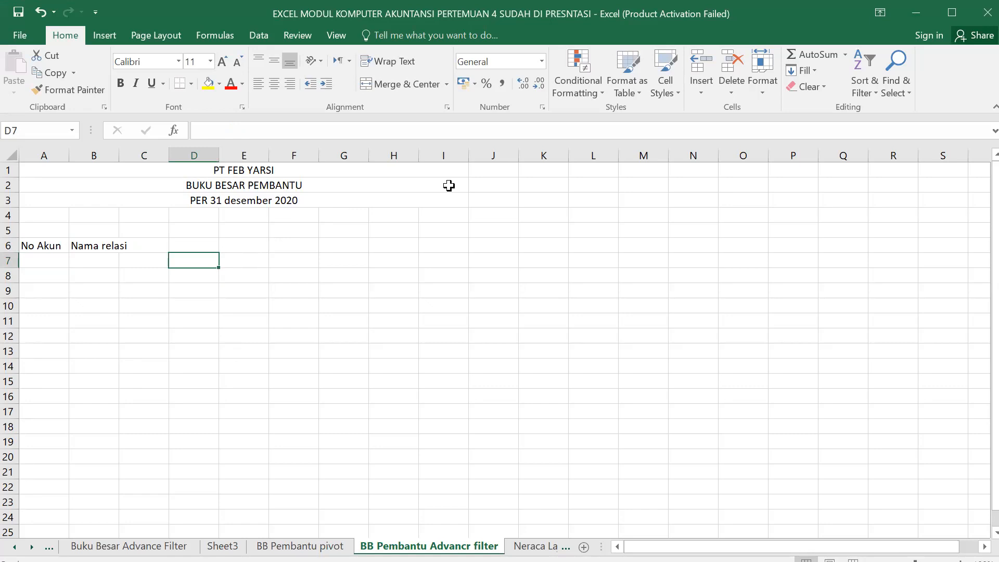
{"action": "type", "text": "pos sa"}
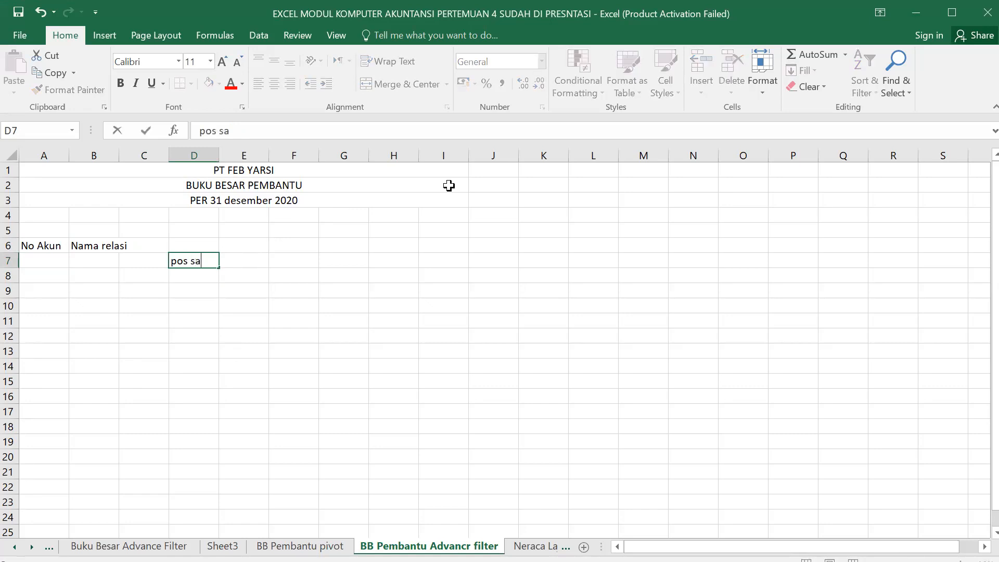
{"action": "type", "text": "ldo"}
{"action": "key", "text": "Tab"}
{"action": "type", "text": "sald"}
{"action": "type", "text": "wqal"}
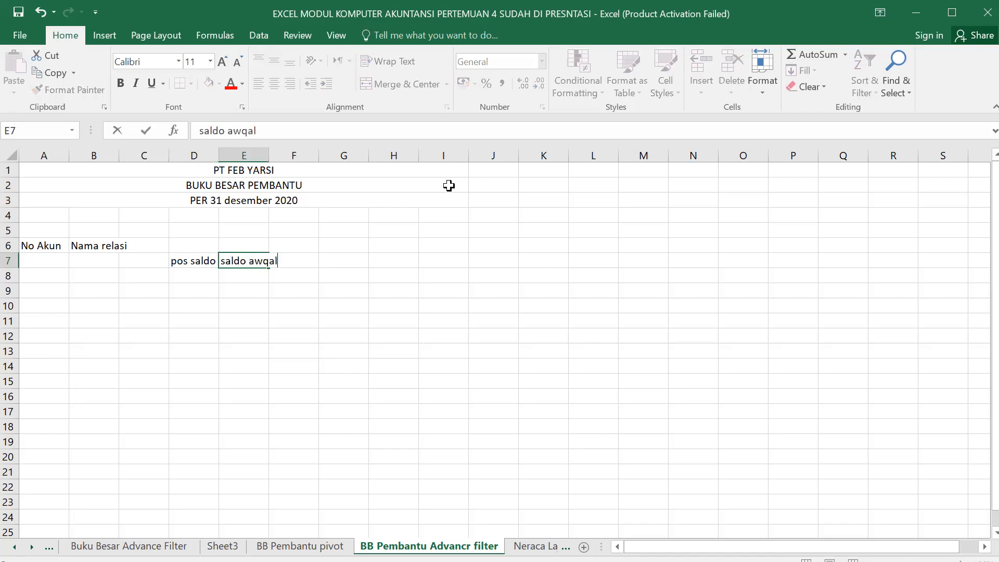
{"action": "key", "text": "BackSpace"}
{"action": "key", "text": "BackSpace"}
{"action": "key", "text": "BackSpace"}
{"action": "type", "text": "al"}
- Widen columns A, B, D and E to give the four header labels more room
{"action": "left_click", "coordinate": [59, 247]}
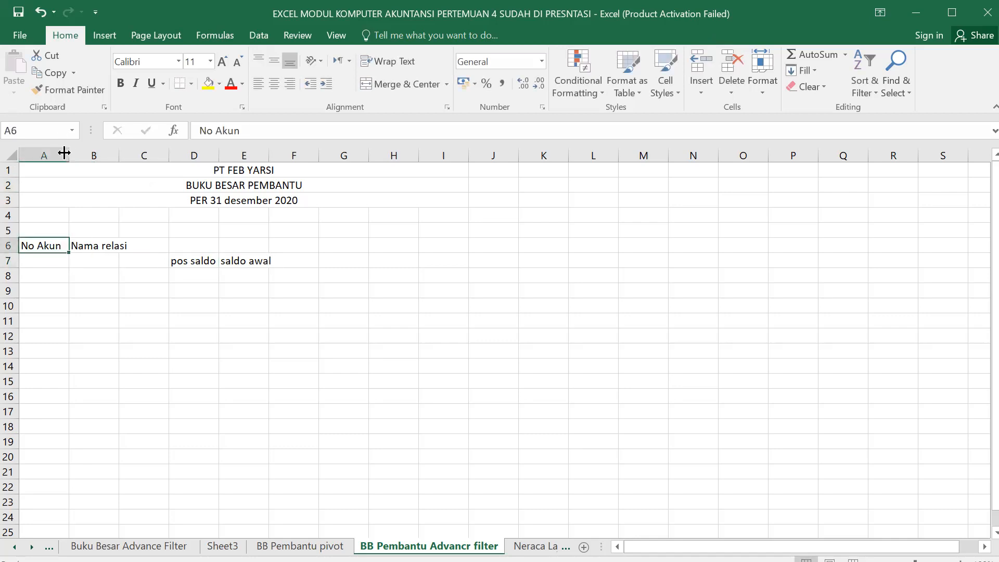
{"action": "left_click_drag", "start_coordinate": [123, 255], "coordinate": [132, 243]}
{"action": "left_click", "coordinate": [132, 246]}
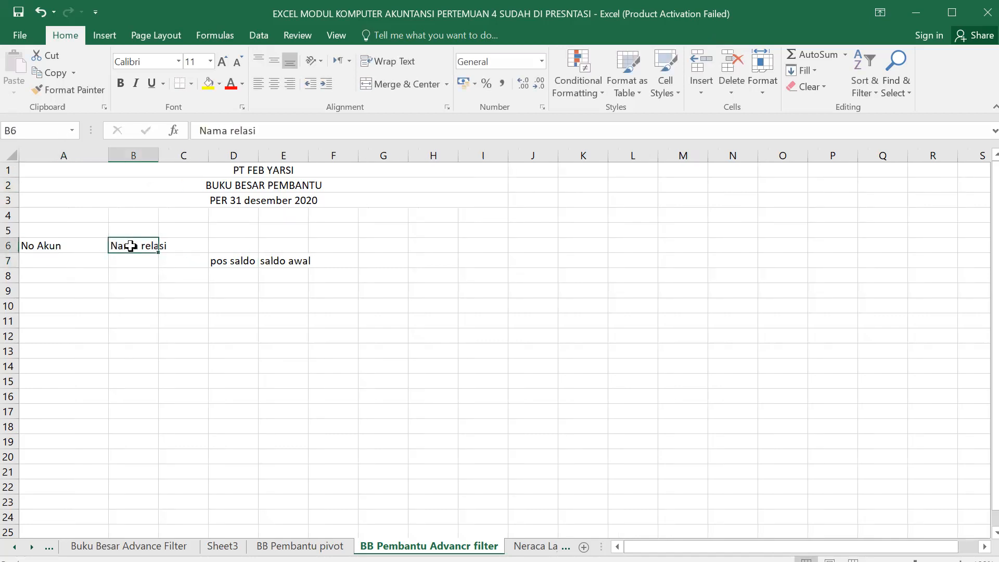
{"action": "left_click_drag", "start_coordinate": [159, 154], "coordinate": [194, 174]}
{"action": "left_click", "coordinate": [263, 261]}
{"action": "left_click_drag", "start_coordinate": [289, 152], "coordinate": [332, 151]}
{"action": "left_click", "coordinate": [359, 261]}
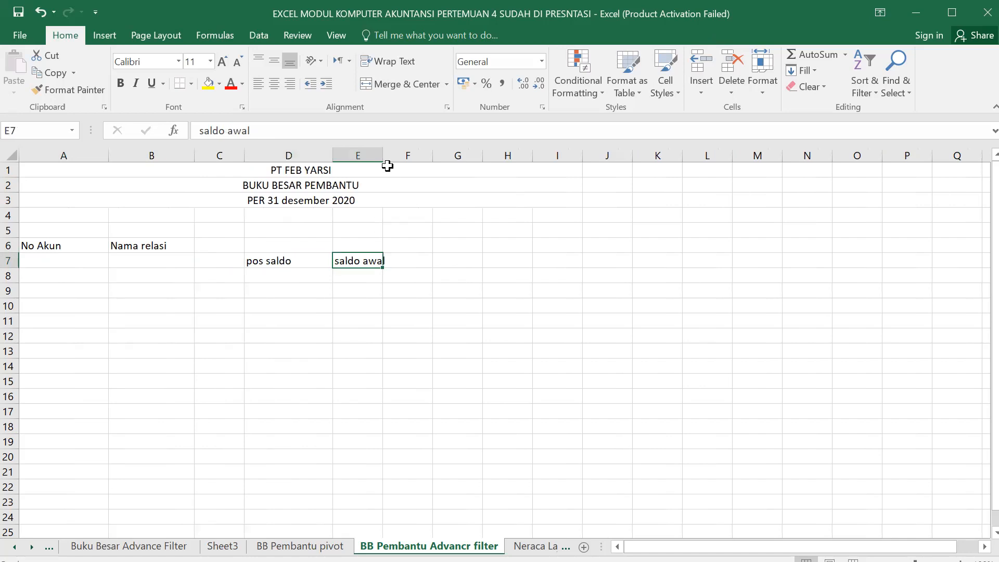
{"action": "left_click_drag", "start_coordinate": [383, 155], "coordinate": [420, 155]}
- Fill the header cells A6:B6 and D7:E7 with yellow
{"action": "left_click_drag", "start_coordinate": [71, 247], "coordinate": [151, 246]}
{"action": "left_click_drag", "start_coordinate": [251, 261], "coordinate": [170, 243]}
{"action": "left_click", "coordinate": [208, 83]}
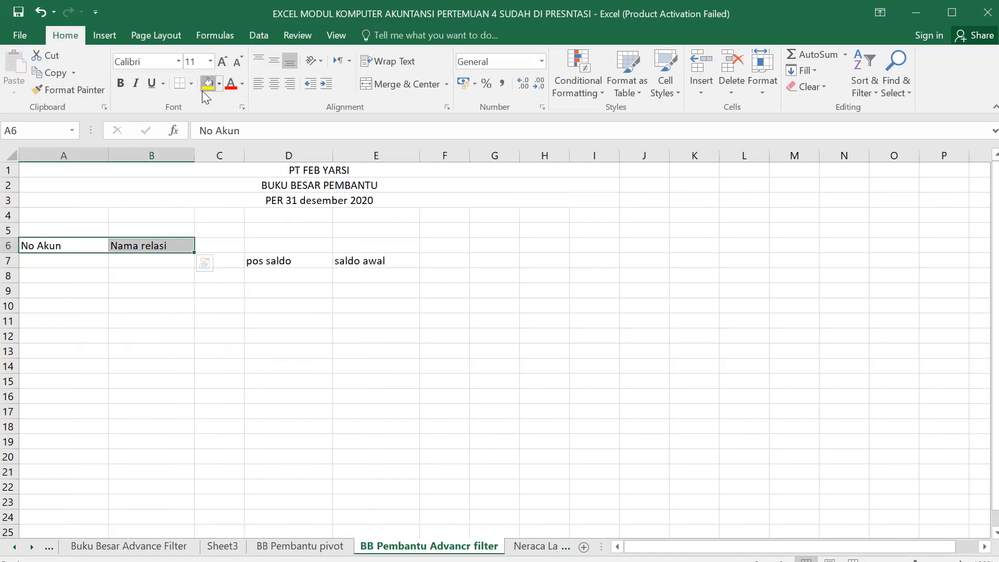
{"action": "left_click_drag", "start_coordinate": [263, 261], "coordinate": [361, 251]}
{"action": "left_click_drag", "start_coordinate": [264, 258], "coordinate": [401, 259]}
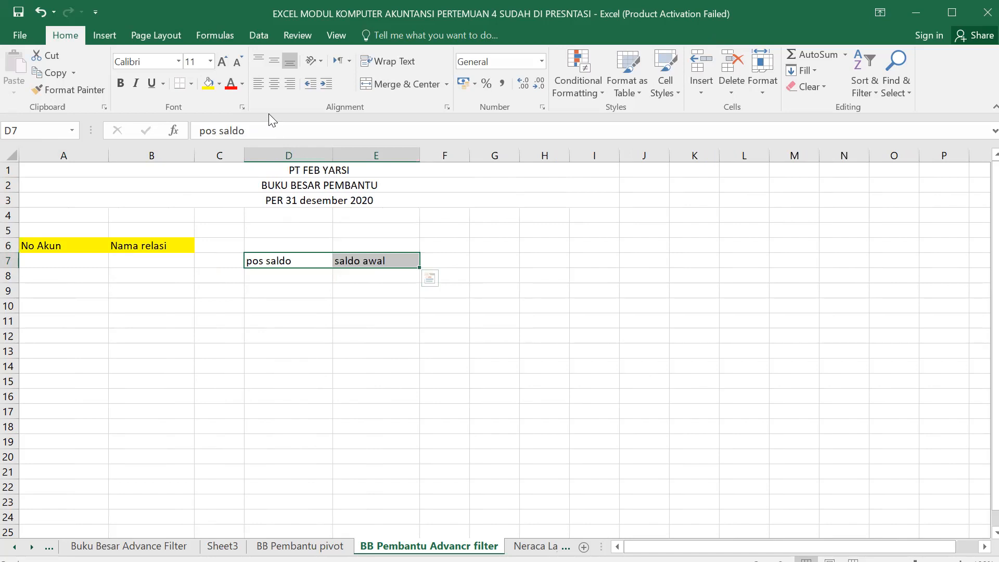
{"action": "left_click", "coordinate": [208, 83]}
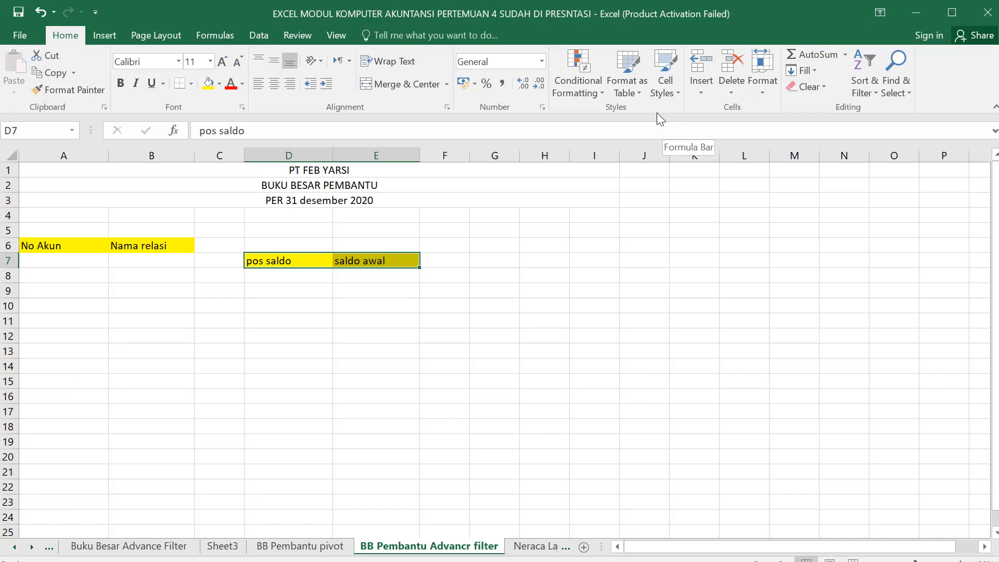
- Go to the TANGGAL to KREDIT header row on the Jurnal Umum sheet
{"action": "left_click", "coordinate": [59, 259]}
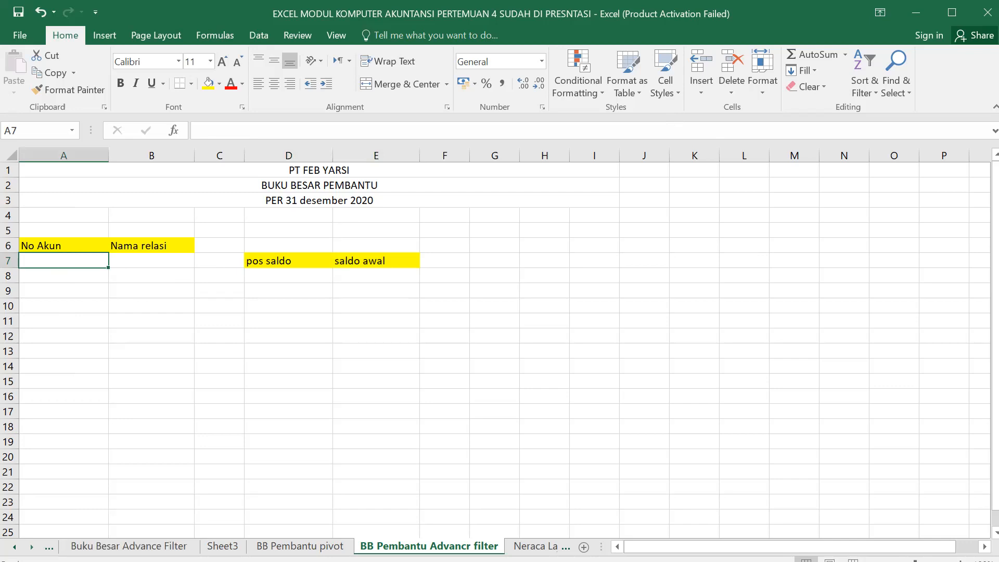
{"action": "key", "text": "ctrl+Page_Up"}
{"action": "key", "text": "ctrl+Page_Up"}
{"action": "key", "text": "ctrl+Page_Up"}
{"action": "key", "text": "ctrl+Page_Up"}
{"action": "key", "text": "ctrl+Page_Up"}
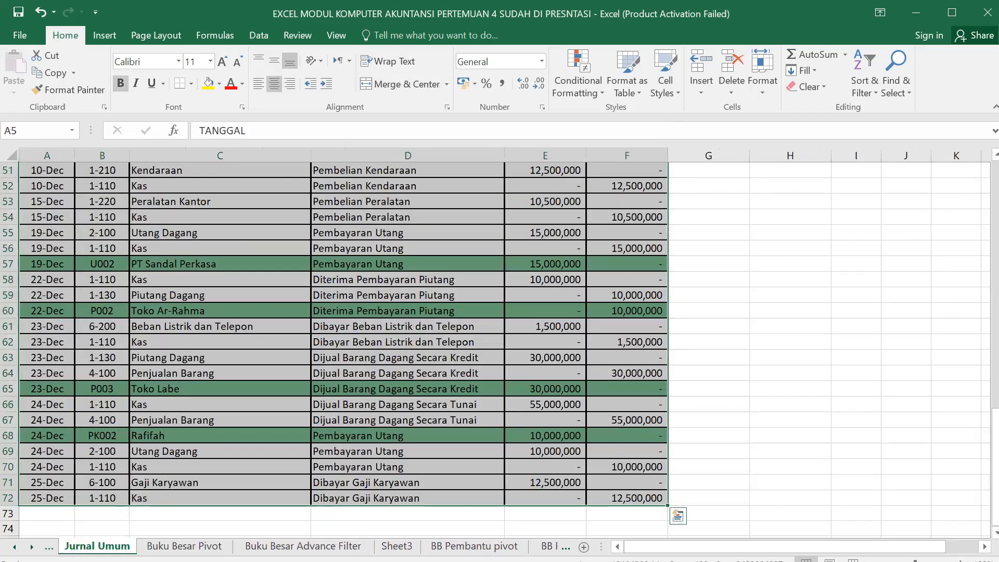
{"action": "scroll", "coordinate": [223, 357], "scroll_direction": "up", "scroll_amount": 17}
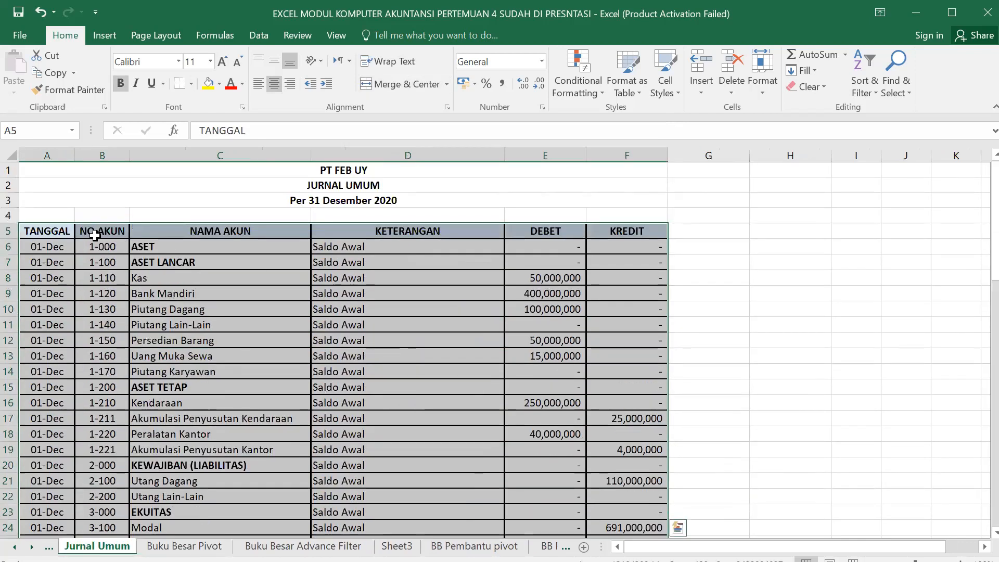
{"action": "left_click", "coordinate": [61, 235]}
{"action": "left_click_drag", "start_coordinate": [61, 235], "coordinate": [629, 230]}
{"action": "left_click", "coordinate": [51, 233]}
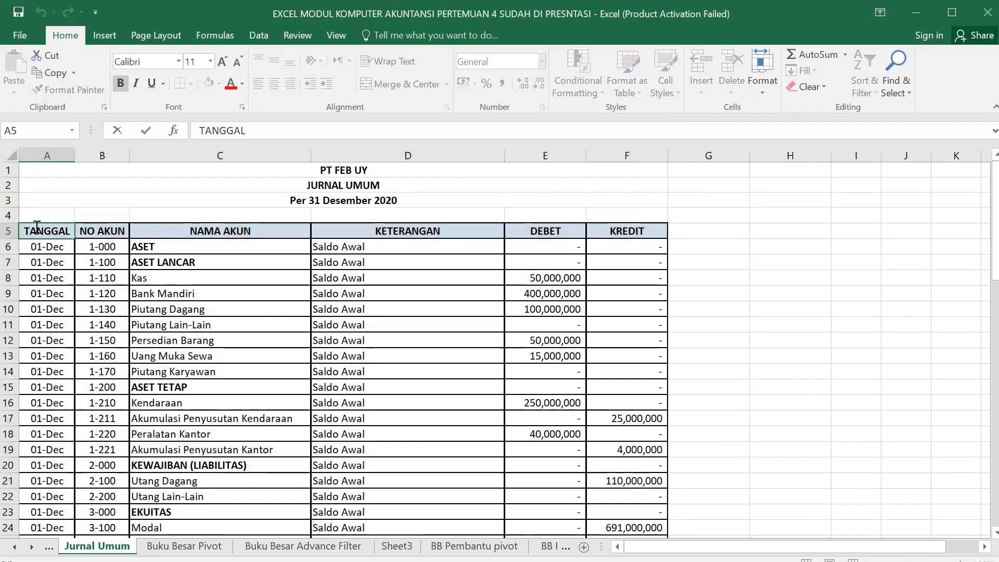
{"action": "left_click_drag", "start_coordinate": [34, 226], "coordinate": [357, 219]}
{"action": "left_click", "coordinate": [59, 231]}
{"action": "key", "text": "ctrl+shift+Right"}
{"action": "left_click", "coordinate": [28, 256]}
- Copy the journal header cells A5:F5, from TANGGAL through KREDIT
{"action": "left_click", "coordinate": [39, 233]}
{"action": "key", "text": "shift+Right"}
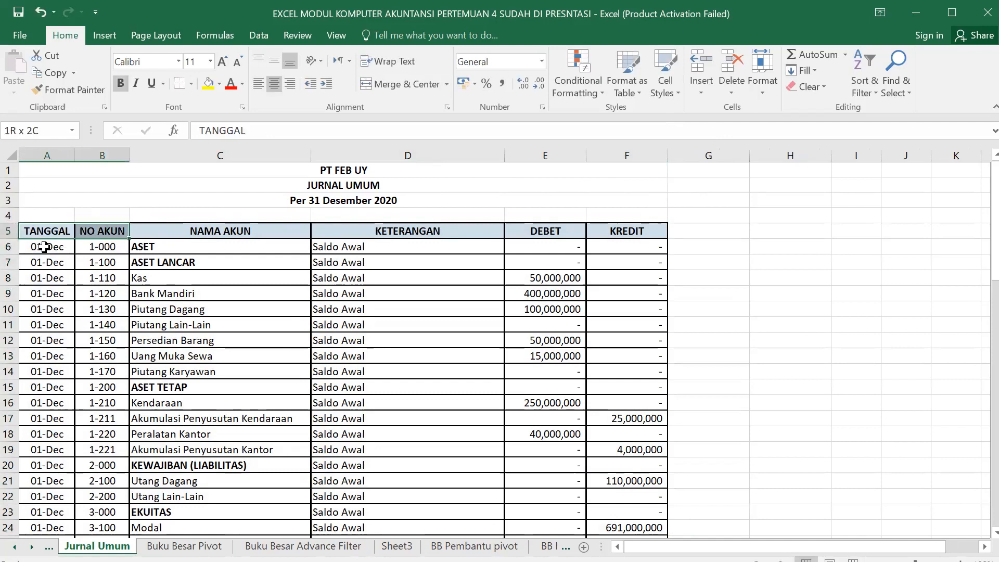
{"action": "key", "text": "shift+Right"}
{"action": "key", "text": "shift+Right"}
{"action": "key", "text": "shift+Right"}
{"action": "key", "text": "shift+Right"}
{"action": "key", "text": "ctrl+c"}
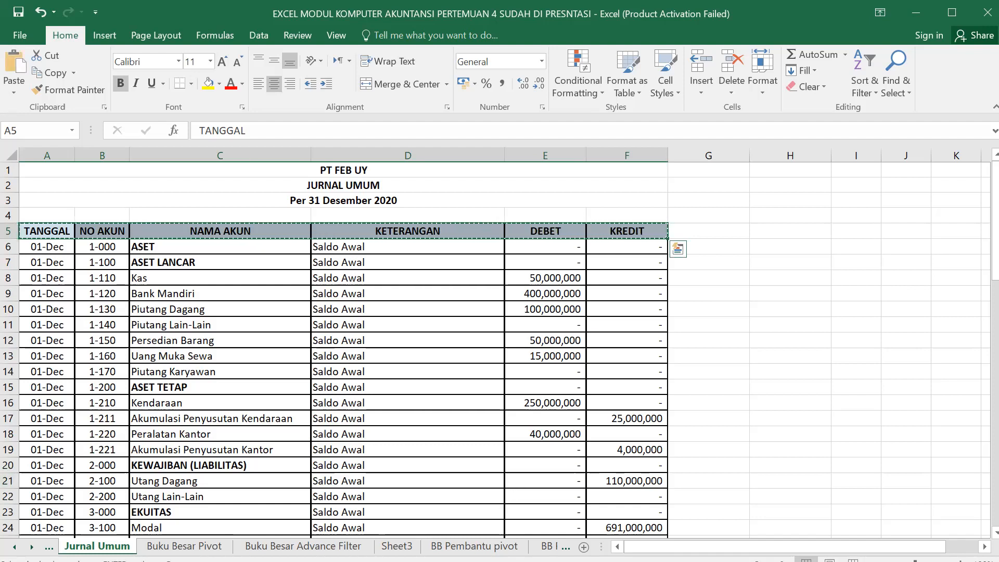
- Paste the copied journal headers at A12 on the BB Pembantu Advancr filter sheet
{"action": "left_click", "coordinate": [549, 547]}
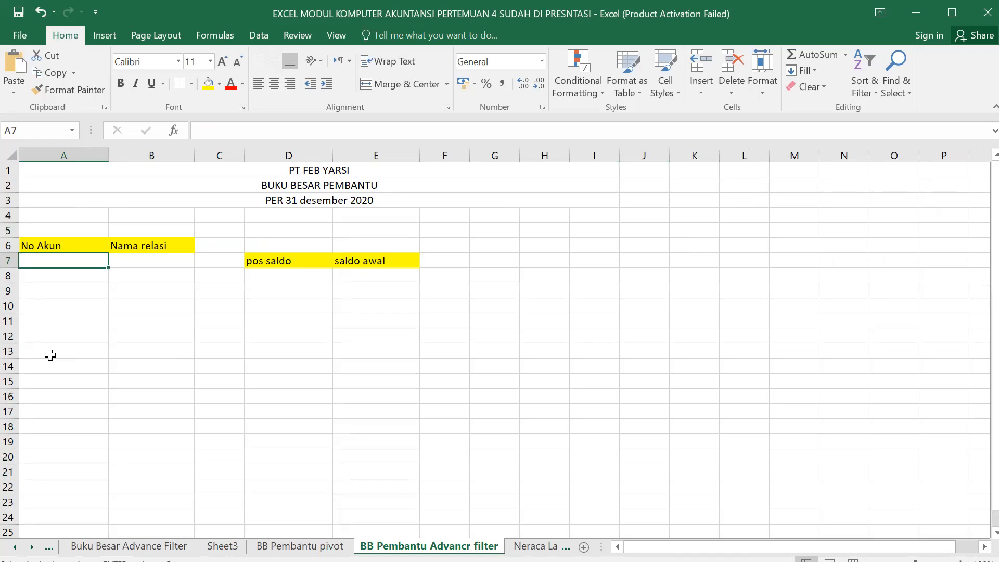
{"action": "left_click", "coordinate": [48, 338]}
{"action": "key", "text": "ctrl+v"}
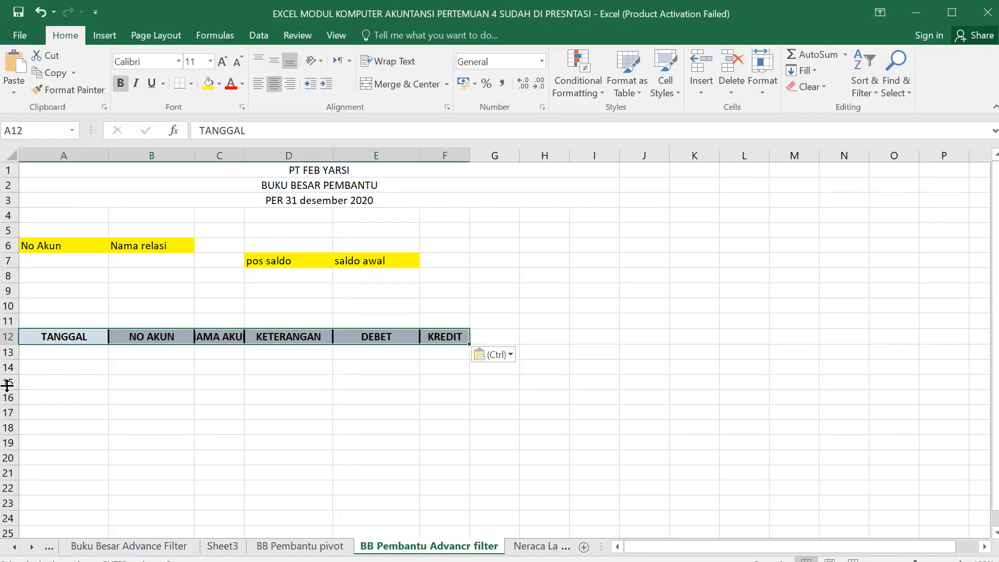
- Widen columns A, C, D and F so the pasted row 12 headers have enough room
{"action": "left_click", "coordinate": [77, 334]}
{"action": "left_click", "coordinate": [145, 336]}
{"action": "left_click", "coordinate": [94, 337]}
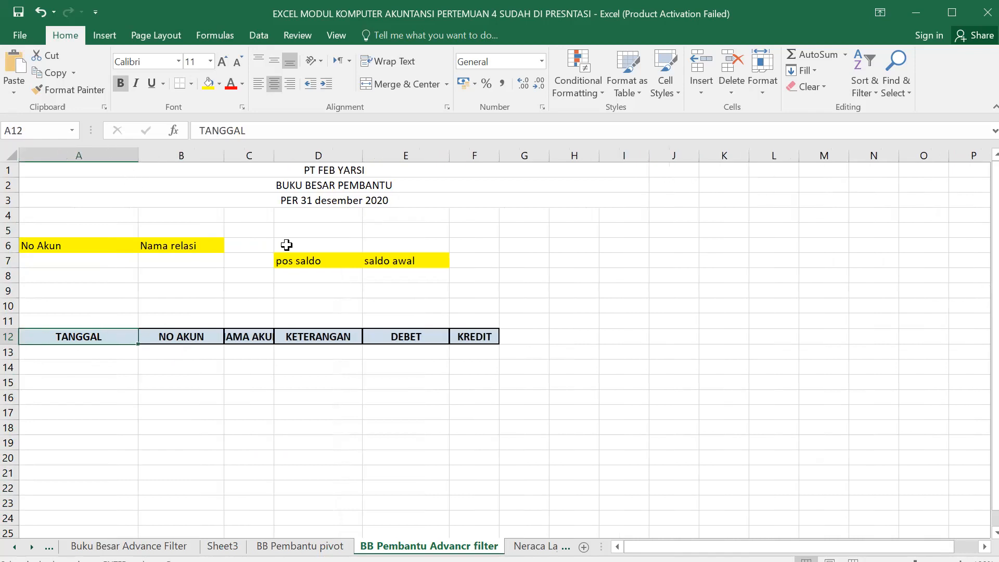
{"action": "left_click_drag", "start_coordinate": [273, 155], "coordinate": [328, 155]}
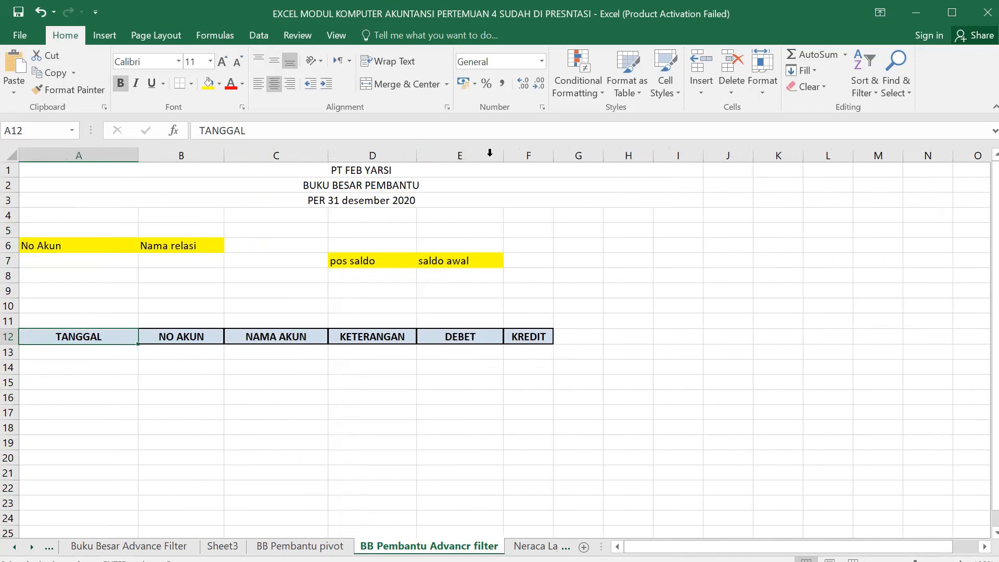
{"action": "left_click_drag", "start_coordinate": [416, 155], "coordinate": [446, 155]}
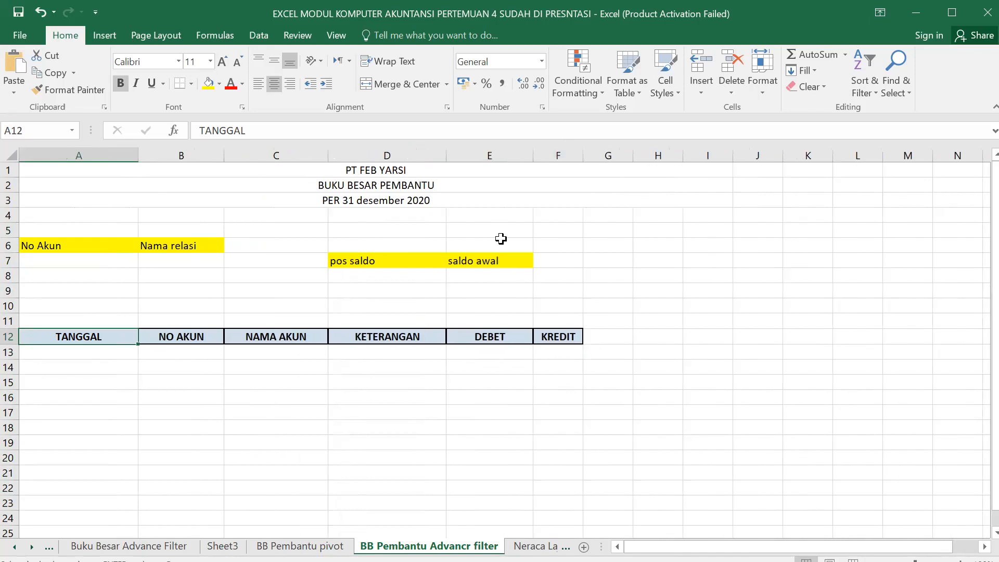
- Remove all borders from the header cells A12:F12
{"action": "left_click_drag", "start_coordinate": [109, 335], "coordinate": [588, 338]}
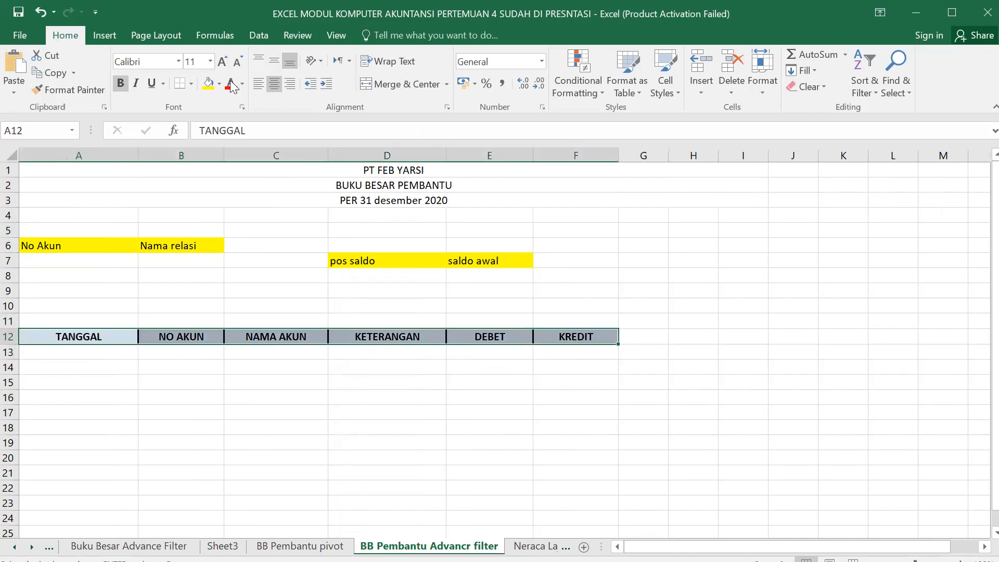
{"action": "left_click", "coordinate": [446, 84]}
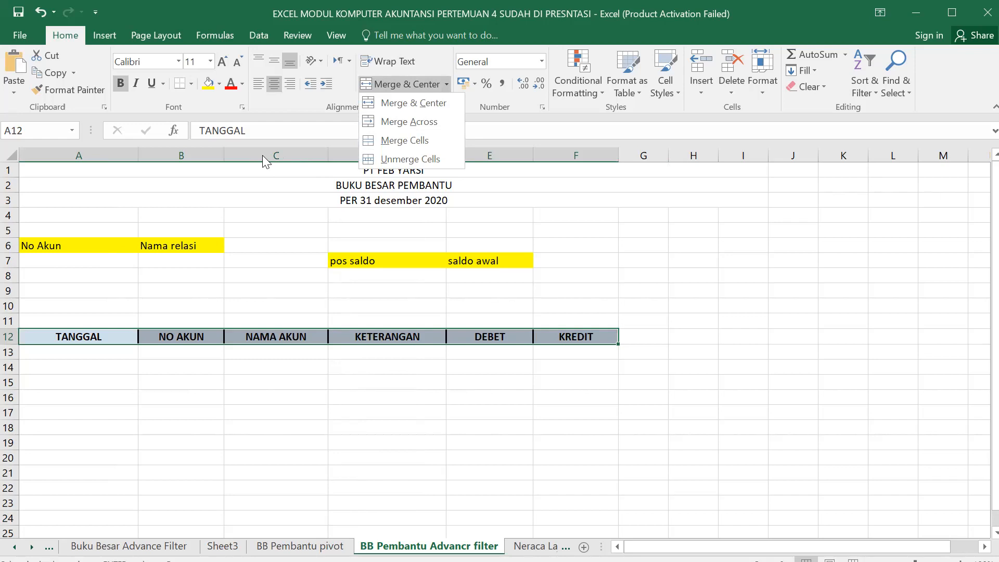
{"action": "left_click", "coordinate": [192, 84]}
{"action": "left_click", "coordinate": [213, 192]}
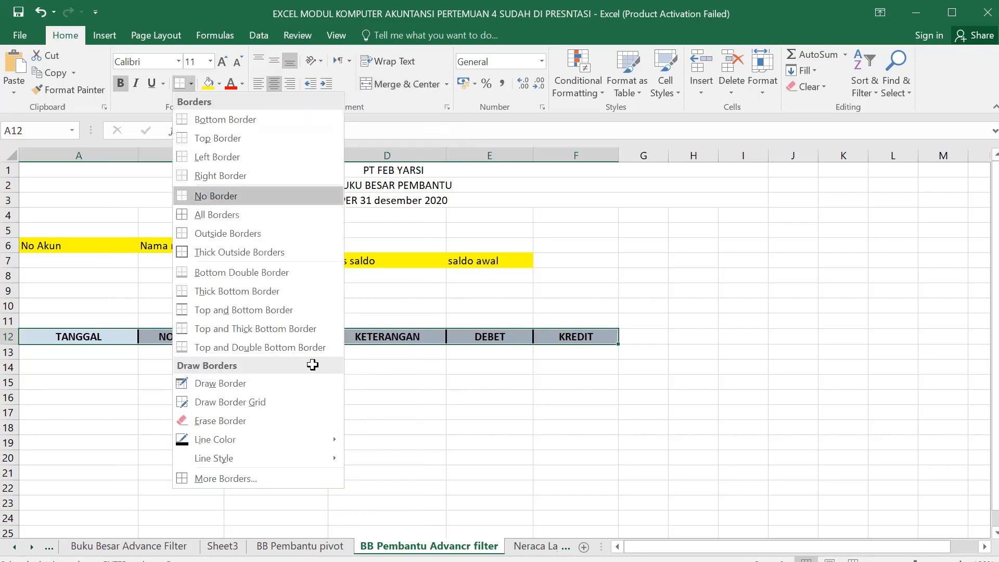
- Enter the header Saldo in G12 and widen column G slightly
{"action": "left_click", "coordinate": [656, 340]}
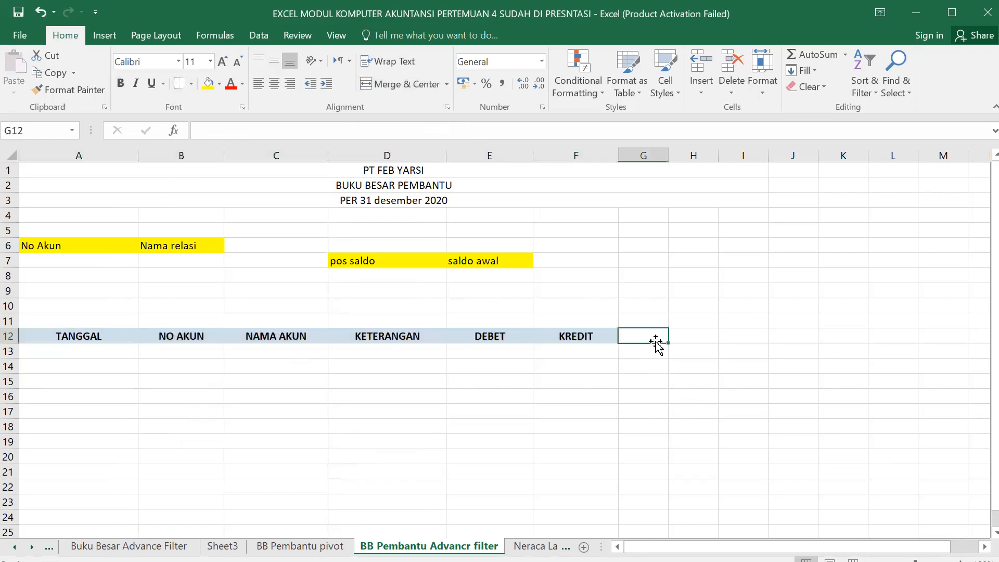
{"action": "type", "text": "a"}
{"action": "key", "text": "BackSpace"}
{"action": "type", "text": "Saldo"}
{"action": "key", "text": "ctrl+Return"}
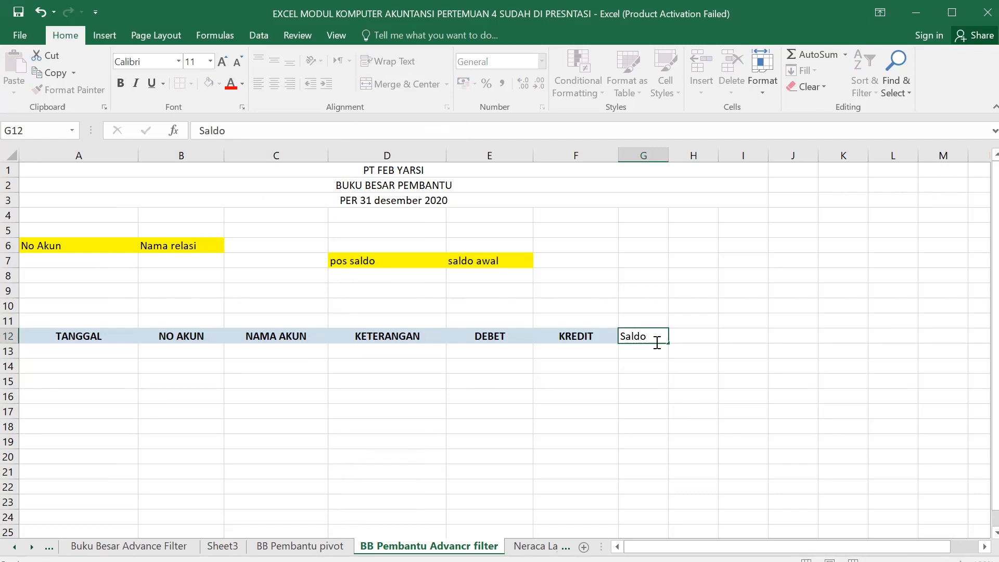
{"action": "key", "text": "Return"}
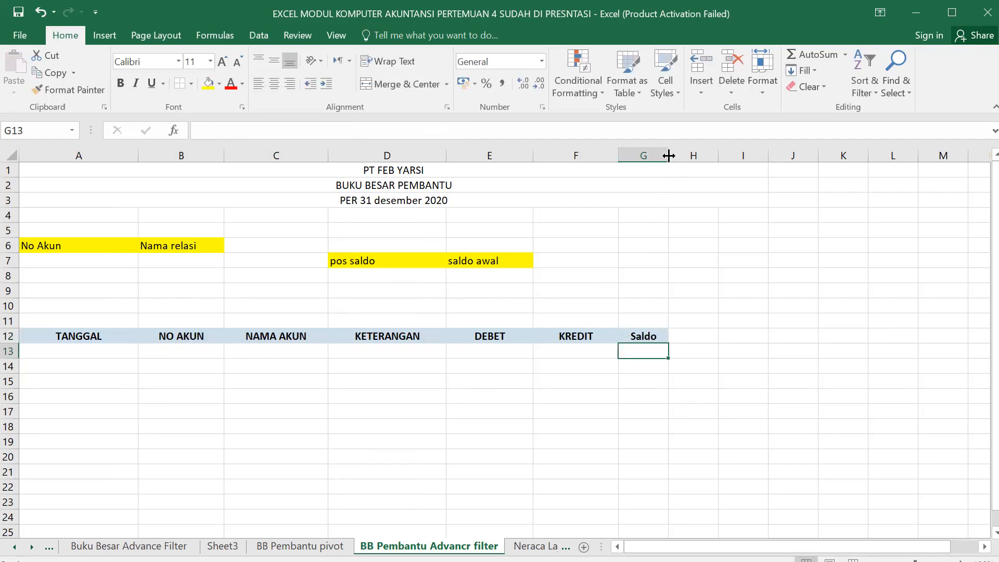
{"action": "left_click_drag", "start_coordinate": [668, 155], "coordinate": [692, 216]}
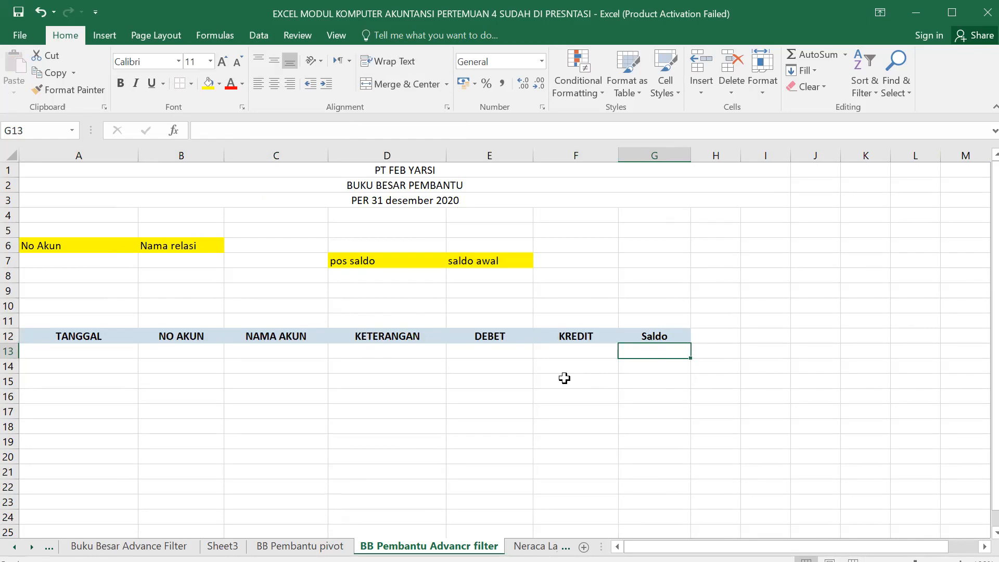
- Restrict A7 under No Akun to a List data validation sourced from the named range of subsidiary (bantu) codes
{"action": "left_click", "coordinate": [80, 261]}
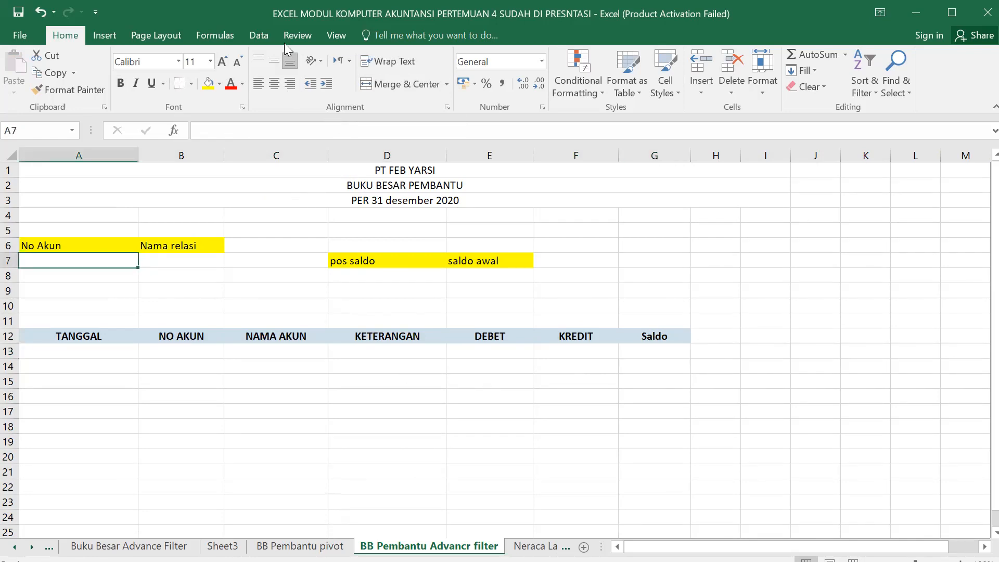
{"action": "left_click", "coordinate": [255, 33]}
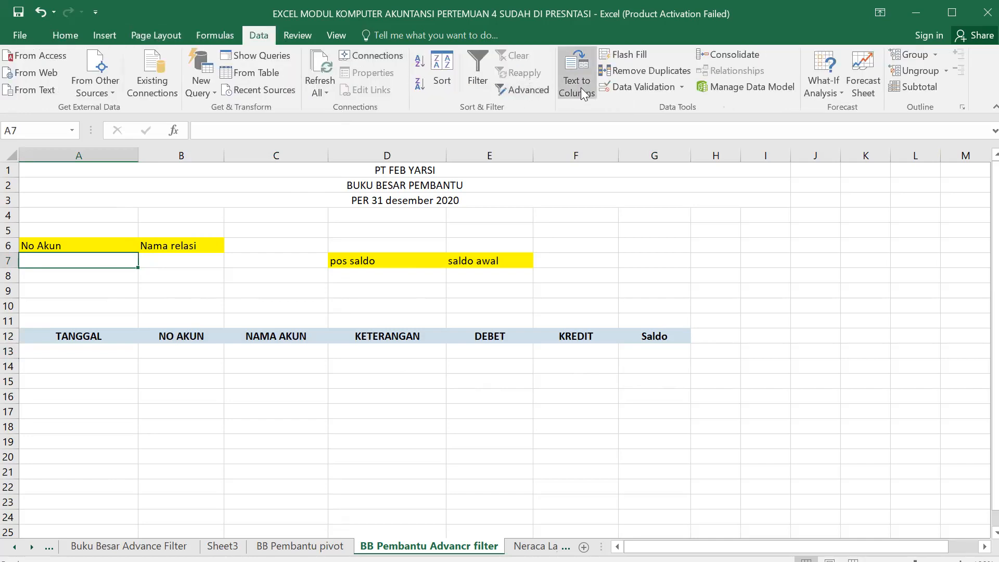
{"action": "left_click", "coordinate": [631, 86]}
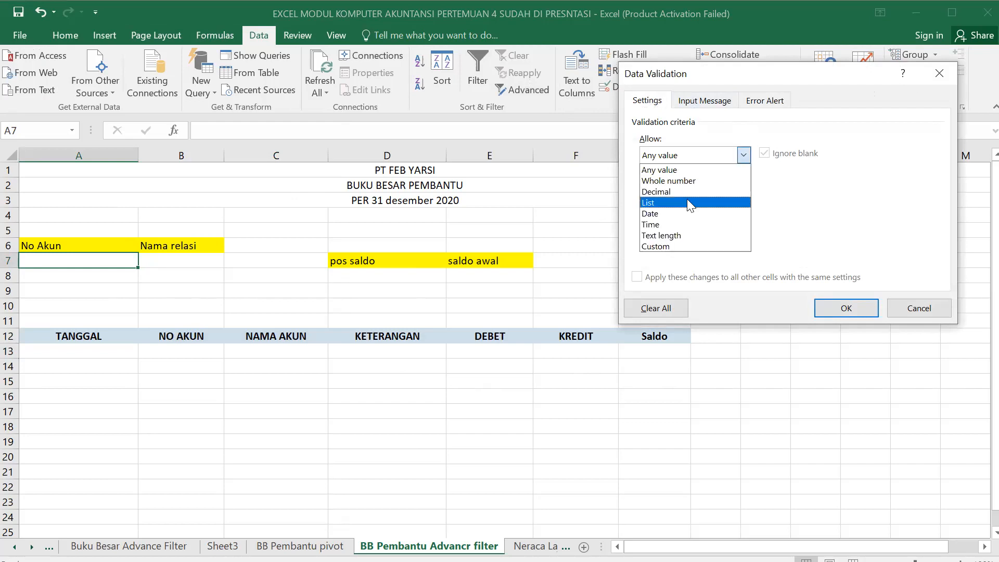
{"action": "left_click", "coordinate": [688, 198]}
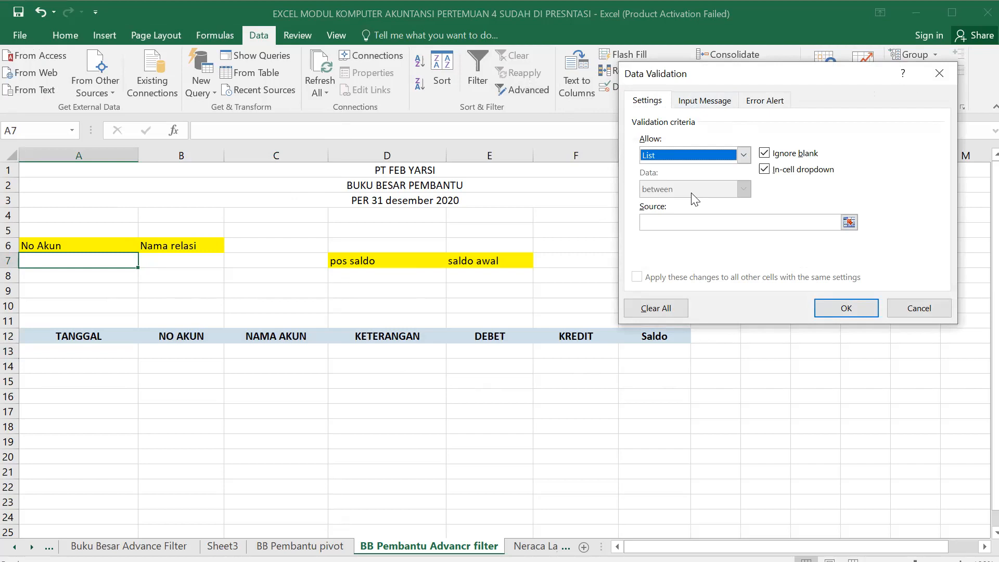
{"action": "left_click", "coordinate": [716, 219]}
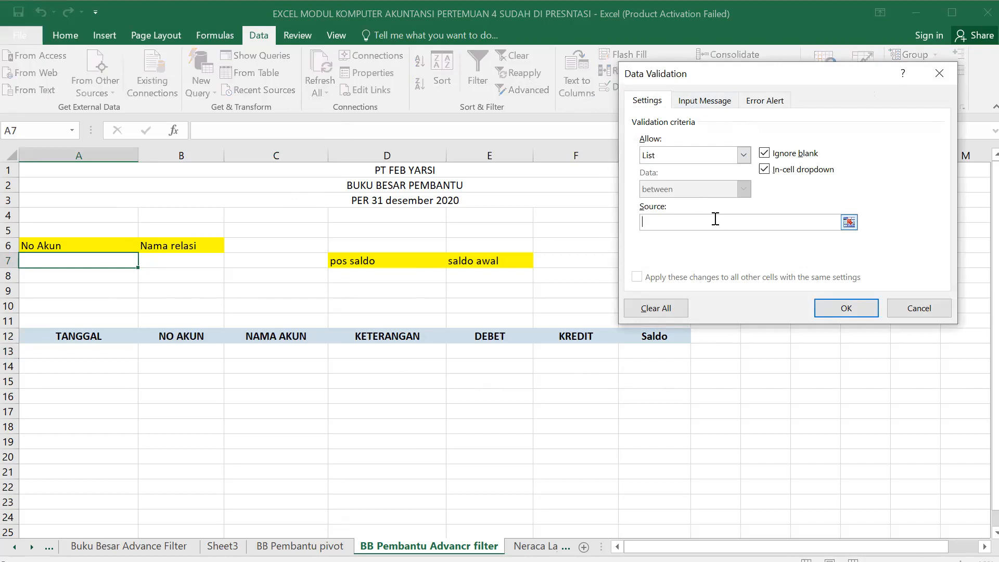
{"action": "type", "text": "=kodeBntuy"}
{"action": "key", "text": "BackSpace"}
{"action": "key", "text": "BackSpace"}
{"action": "key", "text": "BackSpace"}
{"action": "type", "text": "ntu"}
{"action": "left_click", "coordinate": [832, 310]}
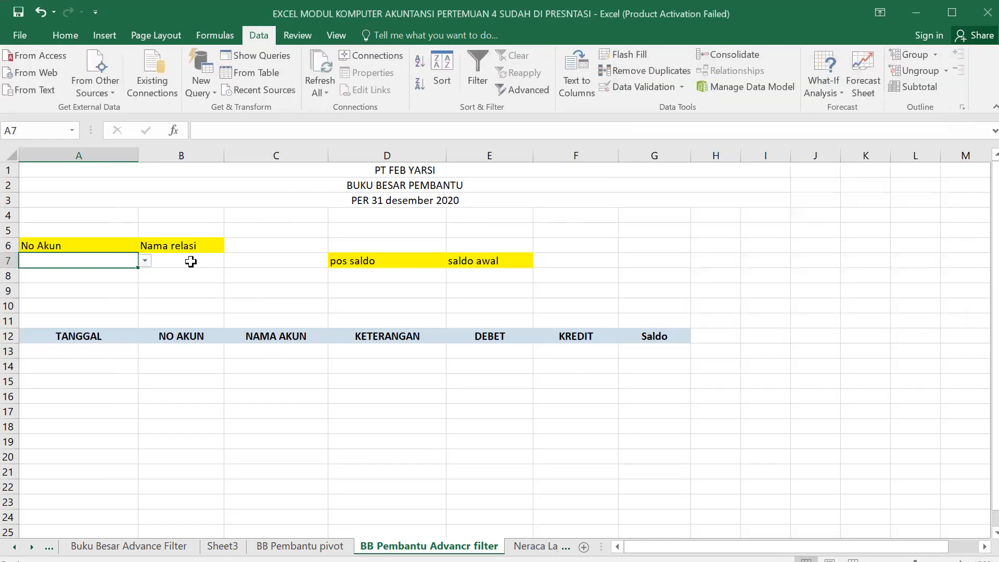
- Enter =VLOOKUP(A7,DAFTARBANTU,2,FALSE) in B7 under Nama relasi
{"action": "left_click", "coordinate": [190, 262]}
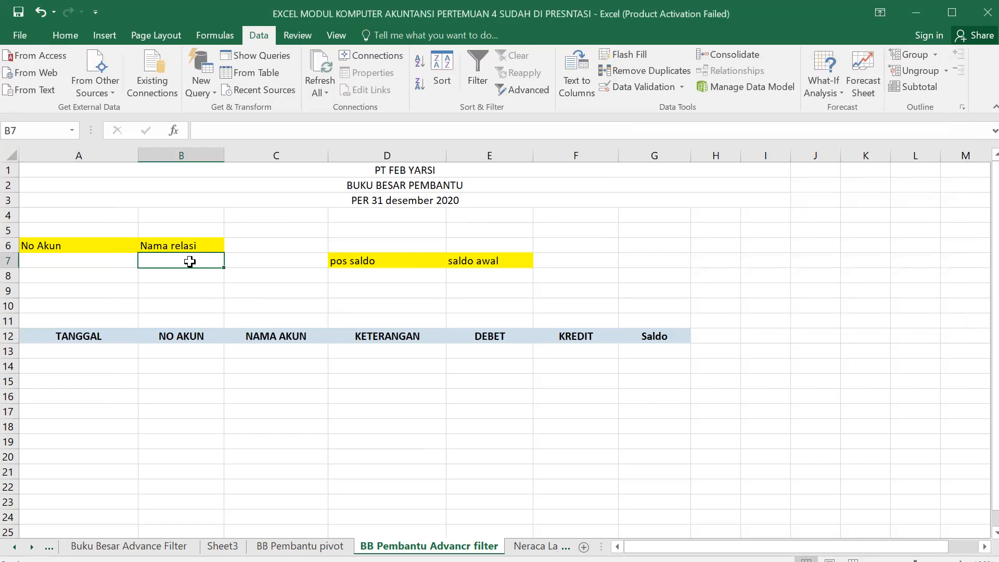
{"action": "type", "text": "=v"}
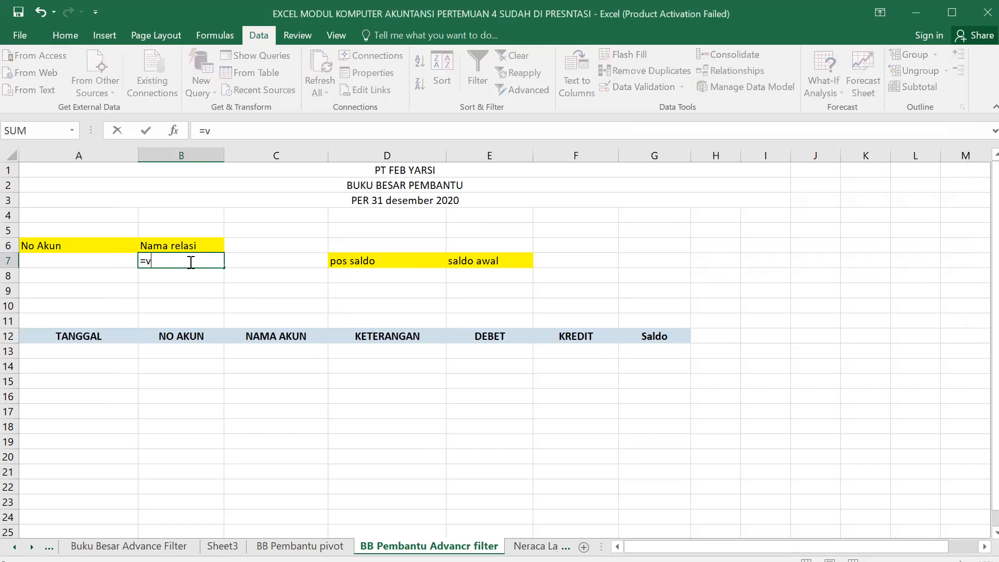
{"action": "type", "text": "l"}
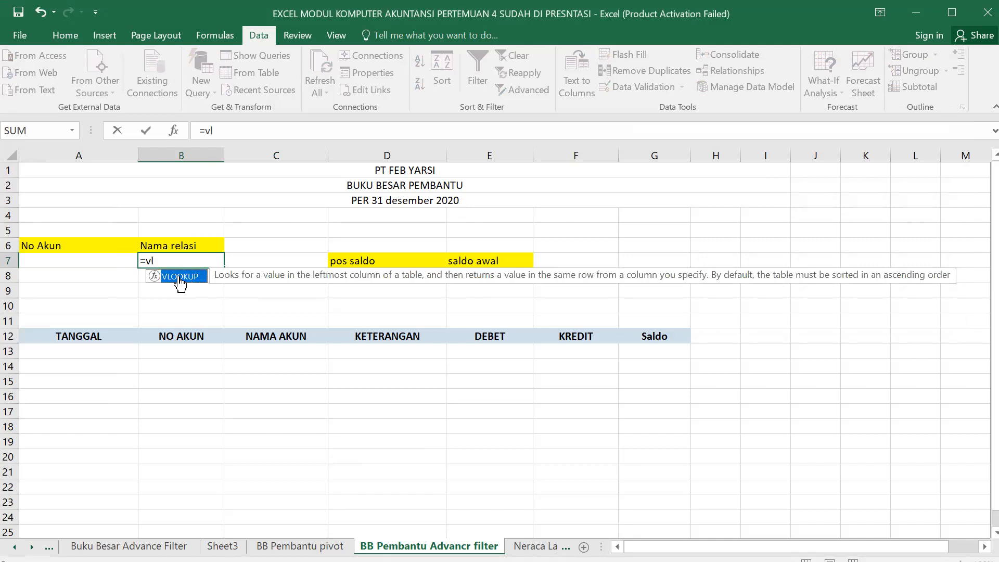
{"action": "double_click", "coordinate": [180, 277]}
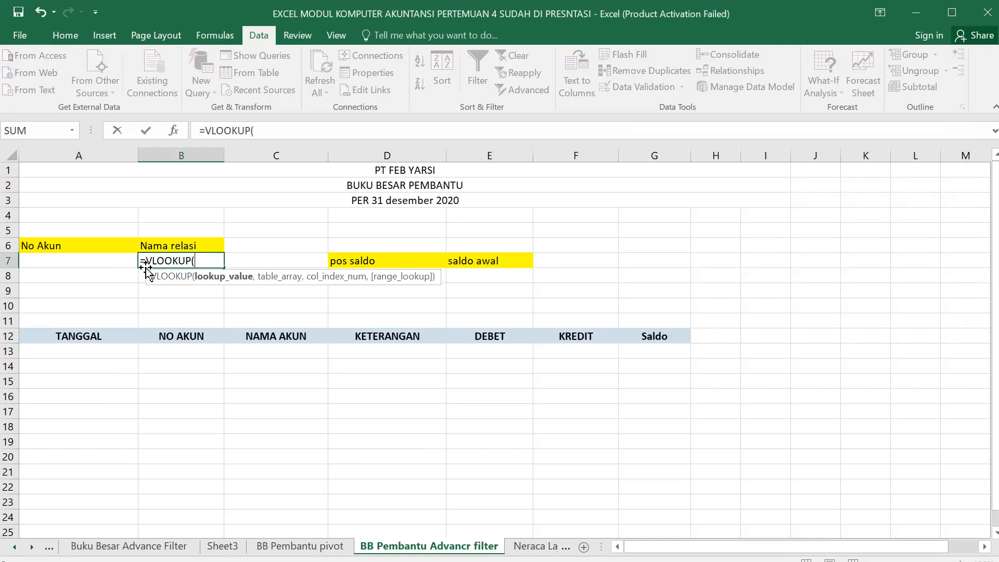
{"action": "left_click", "coordinate": [114, 259]}
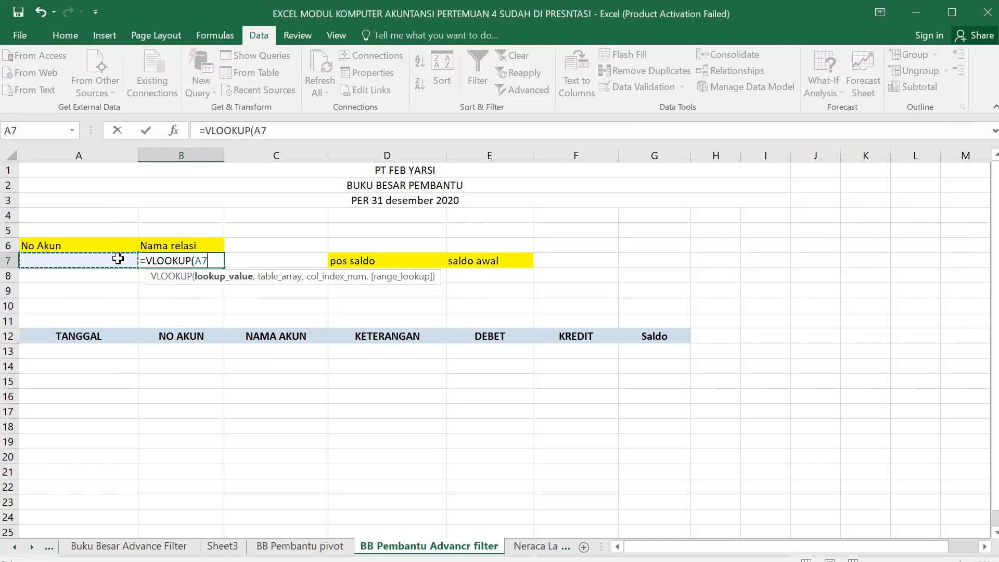
{"action": "type", "text": ",da"}
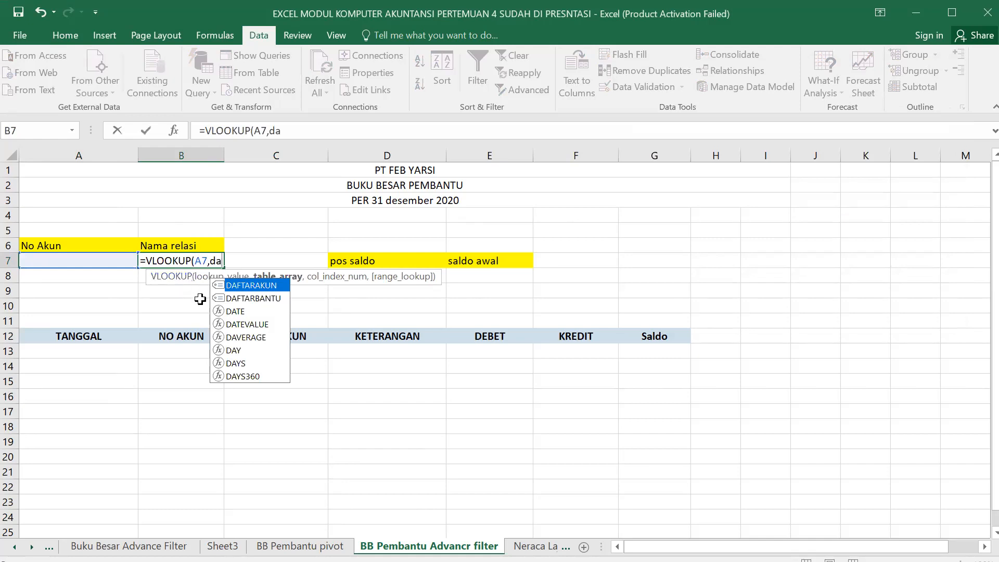
{"action": "left_click", "coordinate": [245, 298]}
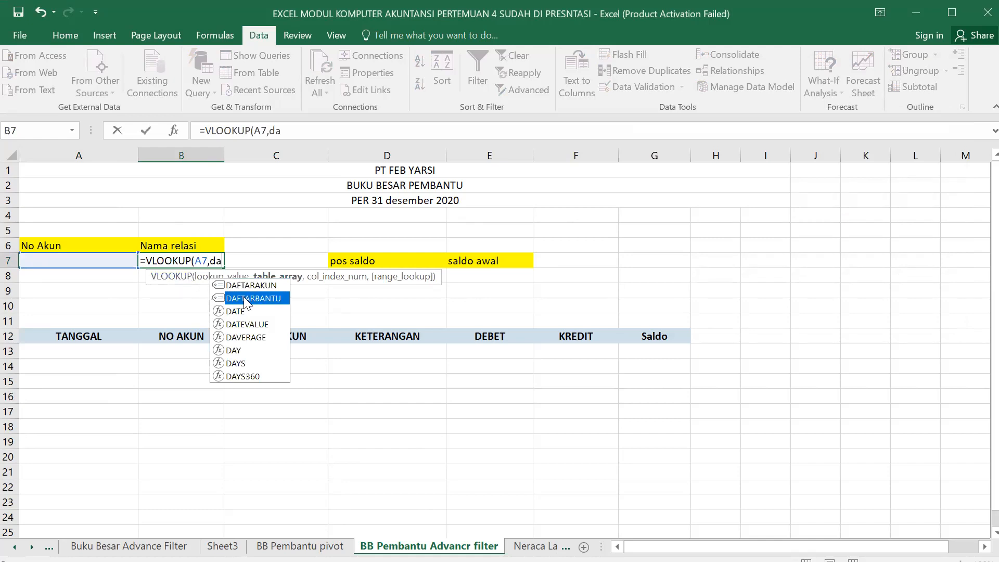
{"action": "double_click", "coordinate": [233, 296]}
{"action": "type", "text": ",2"}
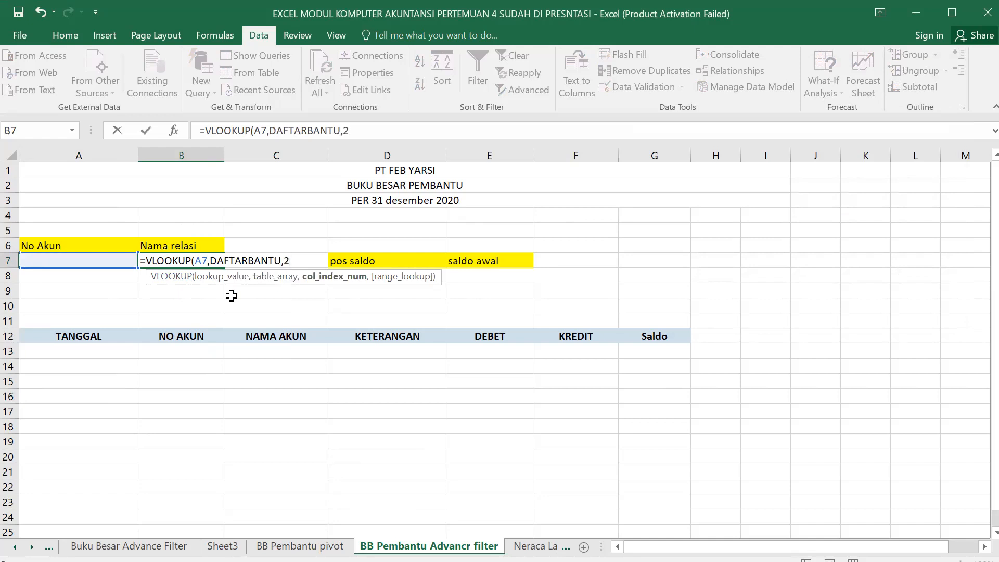
{"action": "type", "text": ","}
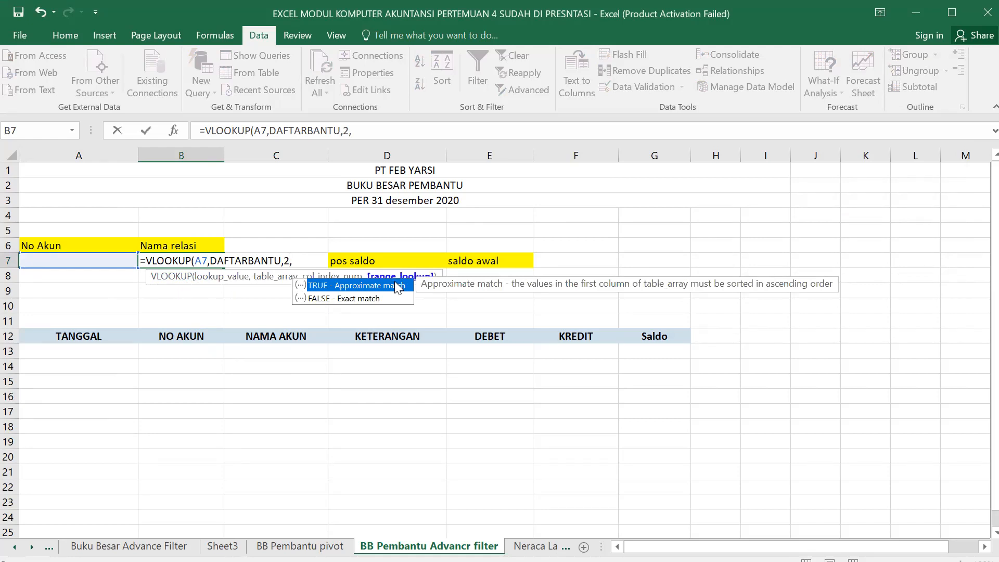
{"action": "double_click", "coordinate": [362, 299]}
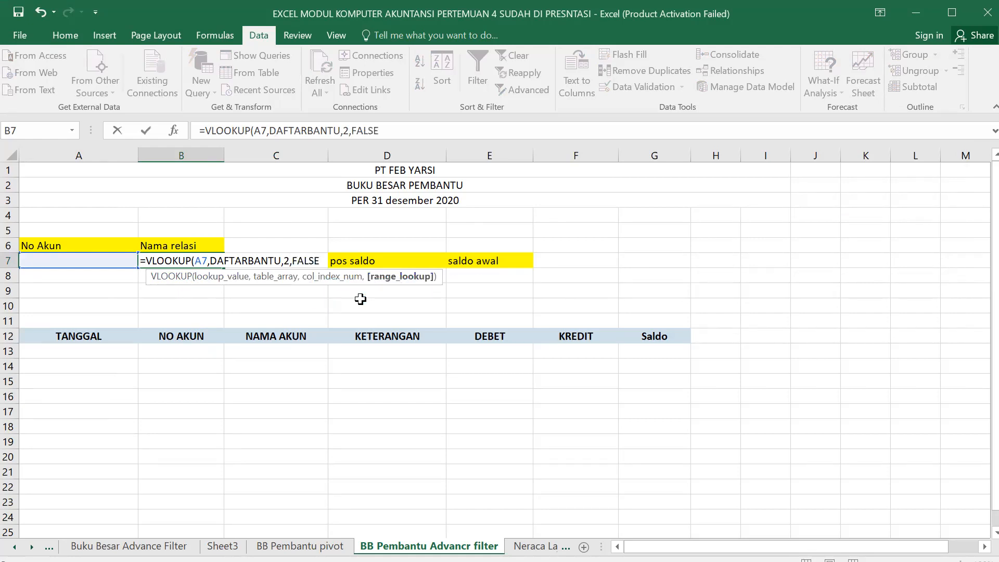
{"action": "type", "text": ")"}
{"action": "key", "text": "Return"}
{"action": "left_click", "coordinate": [161, 259]}
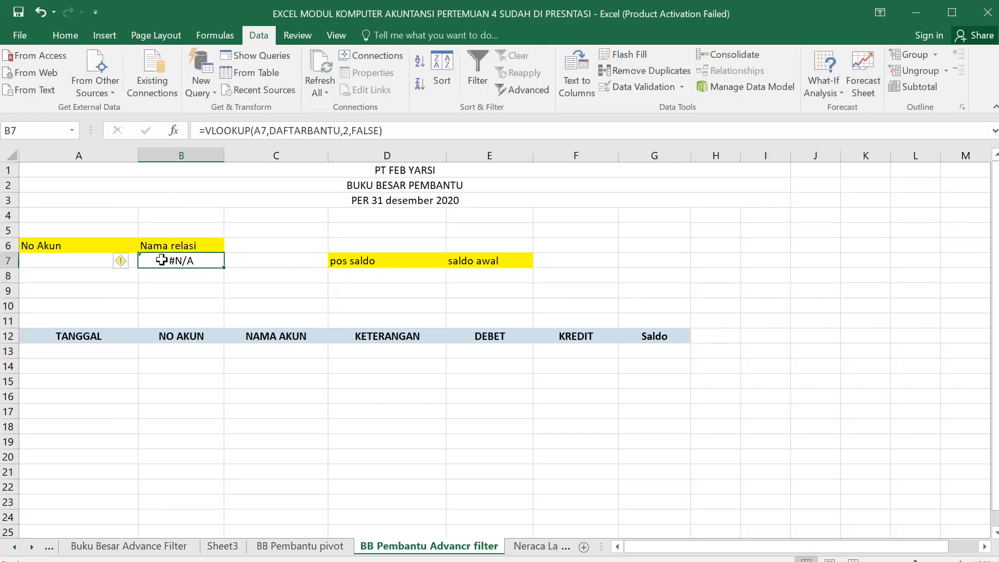
- Copy the lookup formula from B7 into D8 under pos saldo and E8 under saldo awal
{"action": "key", "text": "ctrl+c"}
{"action": "left_click", "coordinate": [345, 274]}
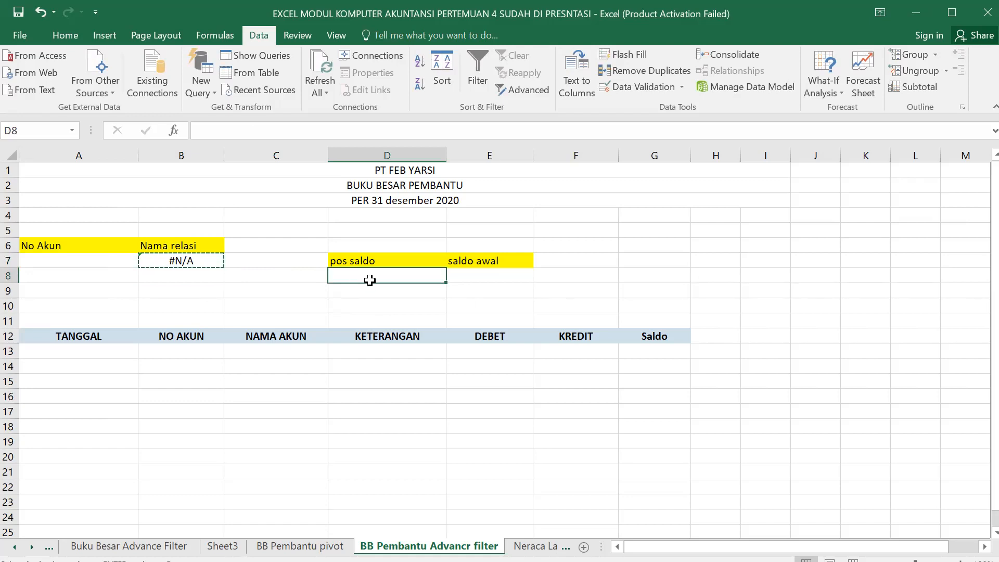
{"action": "right_click", "coordinate": [396, 283]}
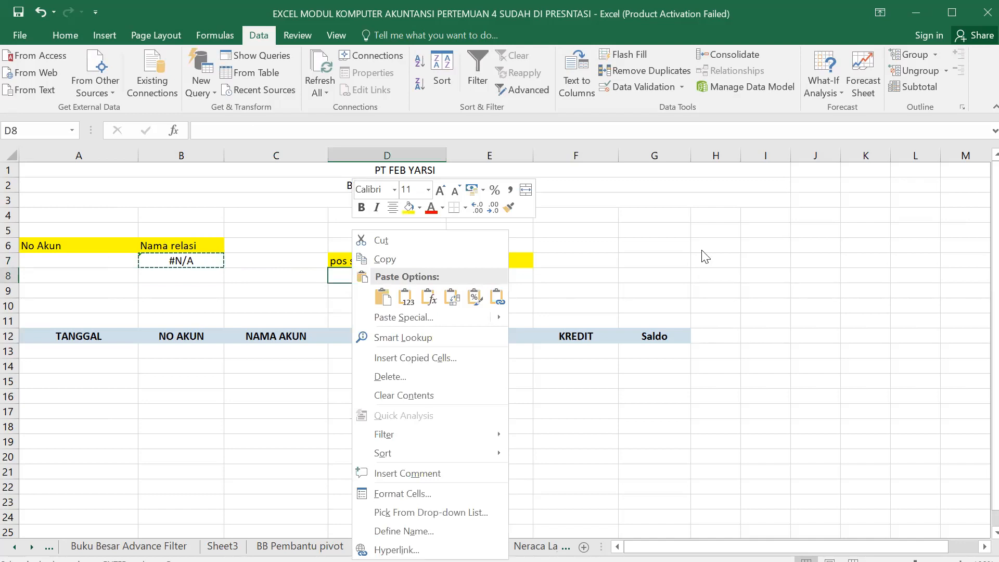
{"action": "left_click", "coordinate": [403, 285]}
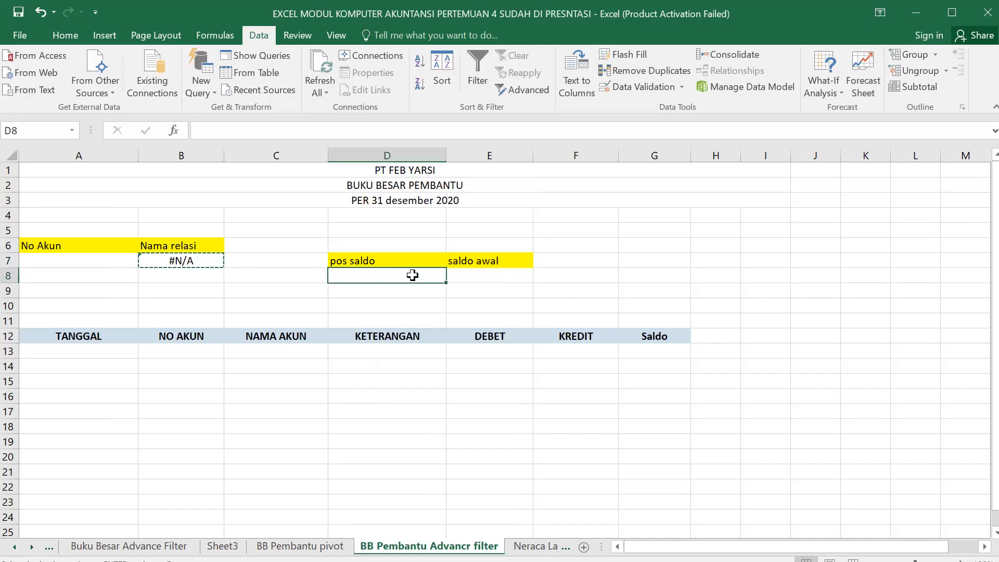
{"action": "key", "text": "ctrl+v"}
{"action": "left_click", "coordinate": [489, 275]}
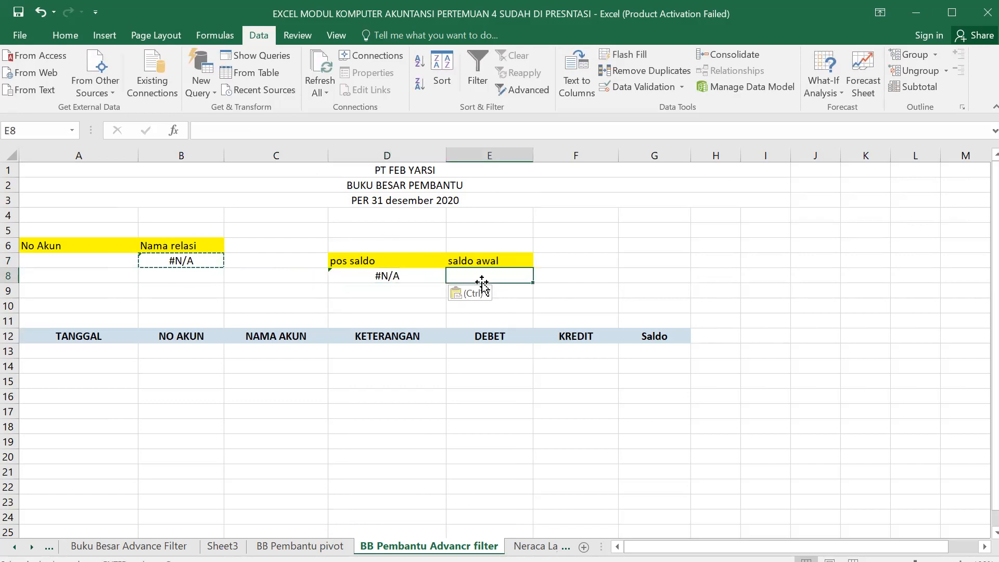
{"action": "key", "text": "ctrl+v"}
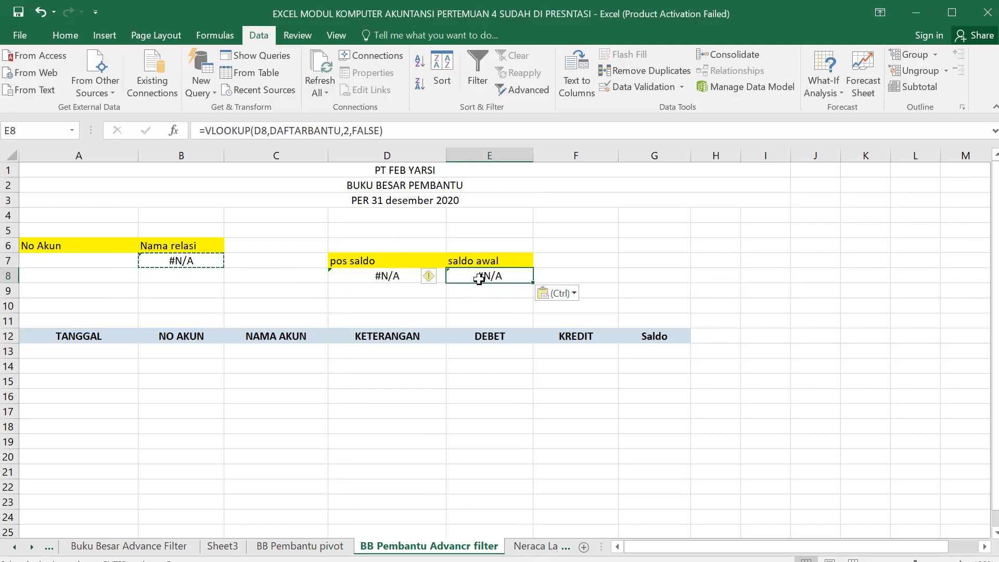
- Change the pos saldo formula in D8 to =VLOOKUP(A7,DAFTARBANTU,3,FALSE)
{"action": "left_click", "coordinate": [377, 275]}
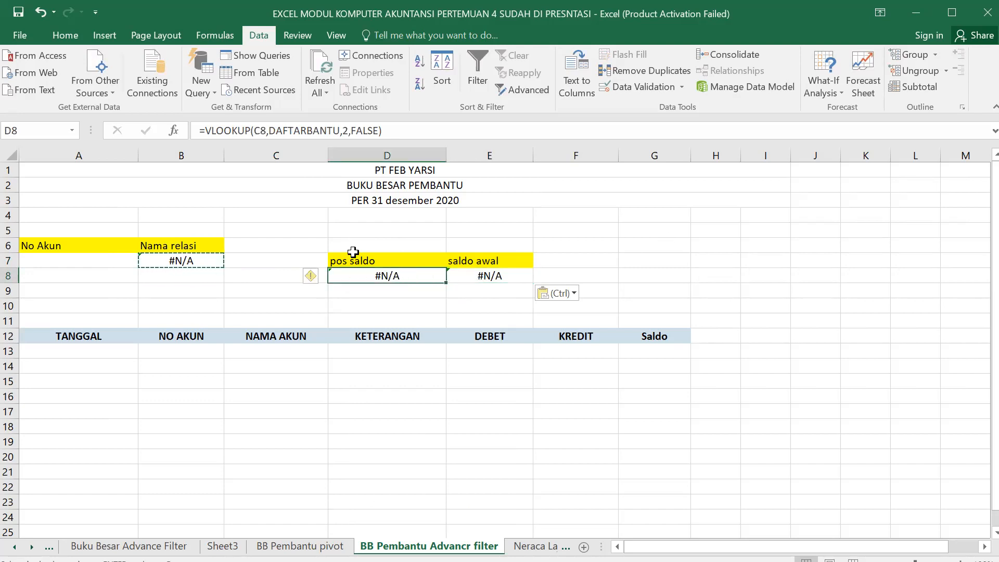
{"action": "double_click", "coordinate": [259, 131]}
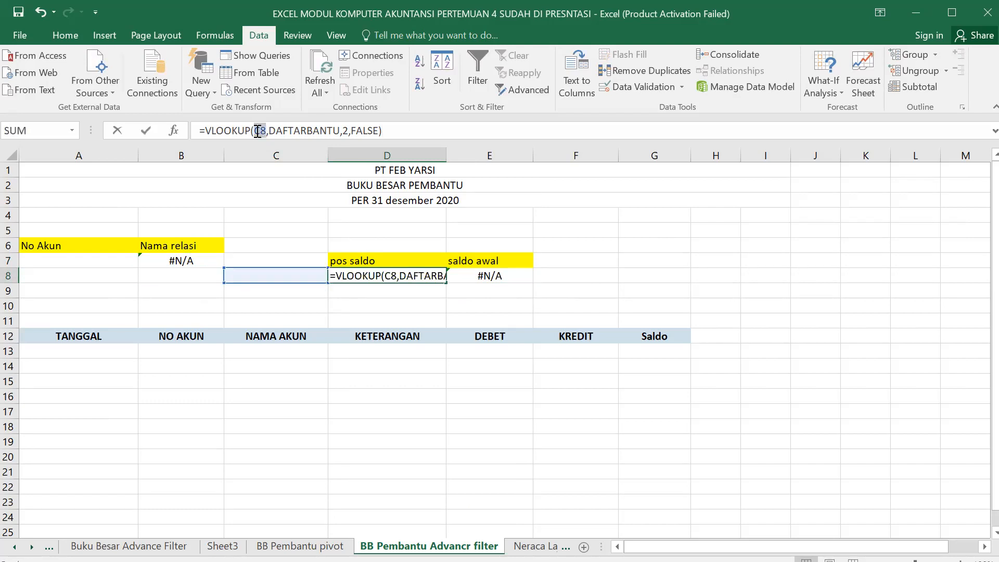
{"action": "key", "text": "BackSpace"}
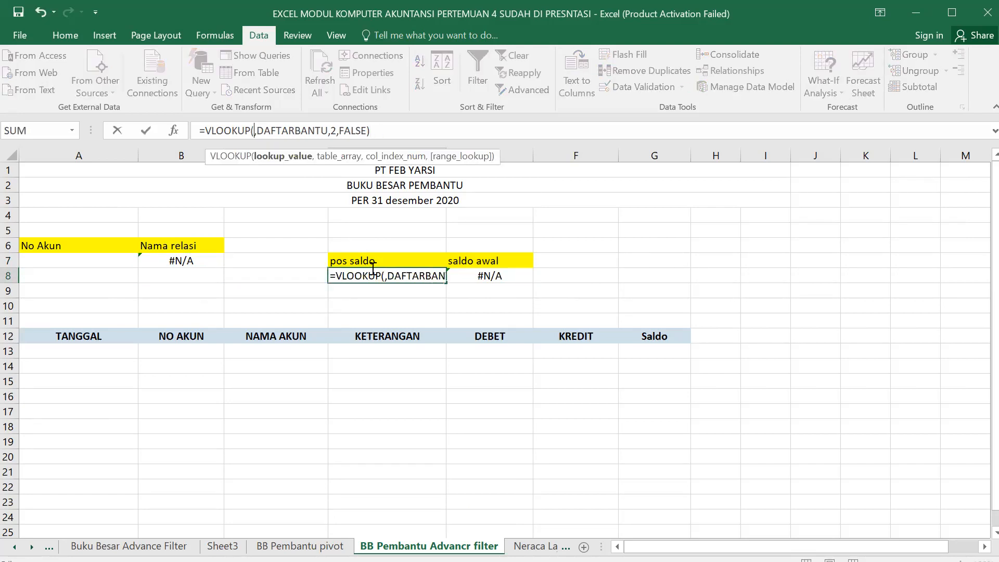
{"action": "left_click", "coordinate": [90, 261]}
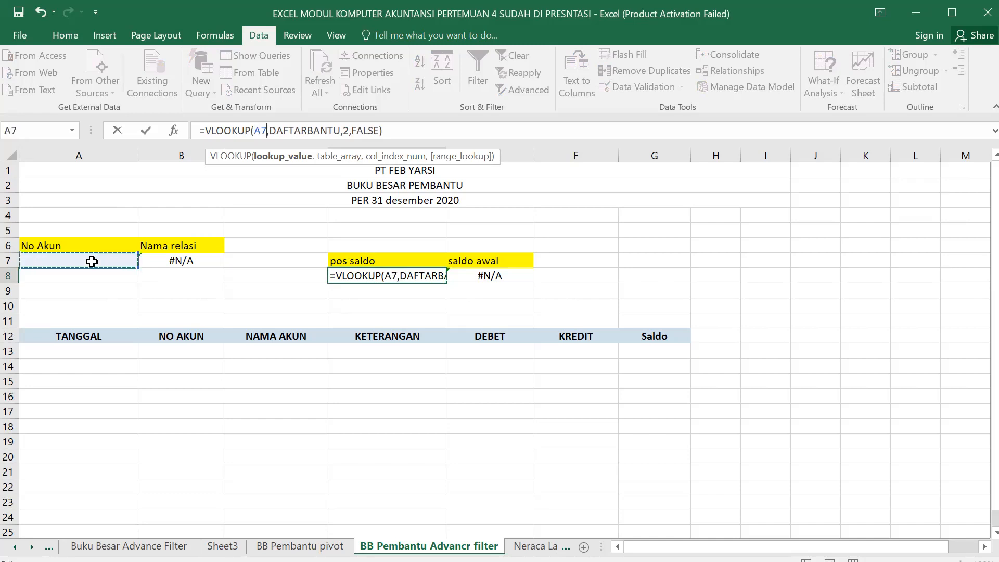
{"action": "left_click", "coordinate": [349, 130]}
{"action": "key", "text": "BackSpace"}
{"action": "type", "text": "3"}
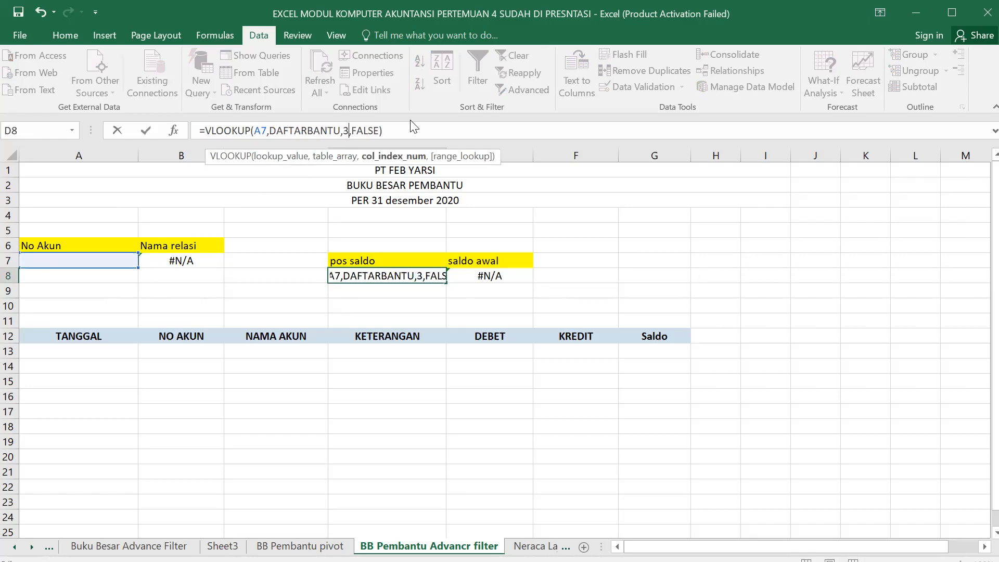
{"action": "key", "text": "Return"}
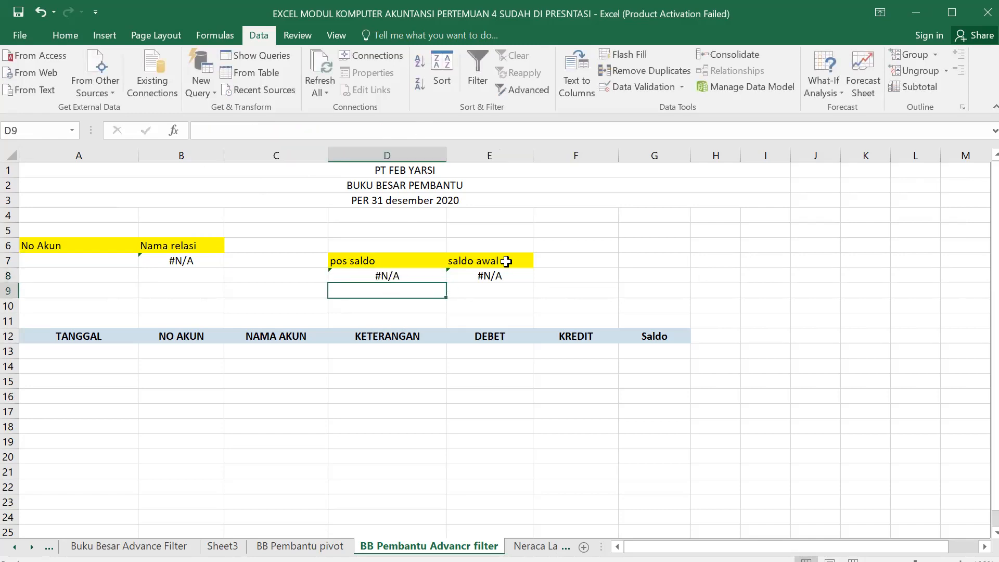
- Change the saldo awal formula in E8 to =VLOOKUP(A7,DAFTARBANTU,4,FALSE)
{"action": "left_click", "coordinate": [497, 276]}
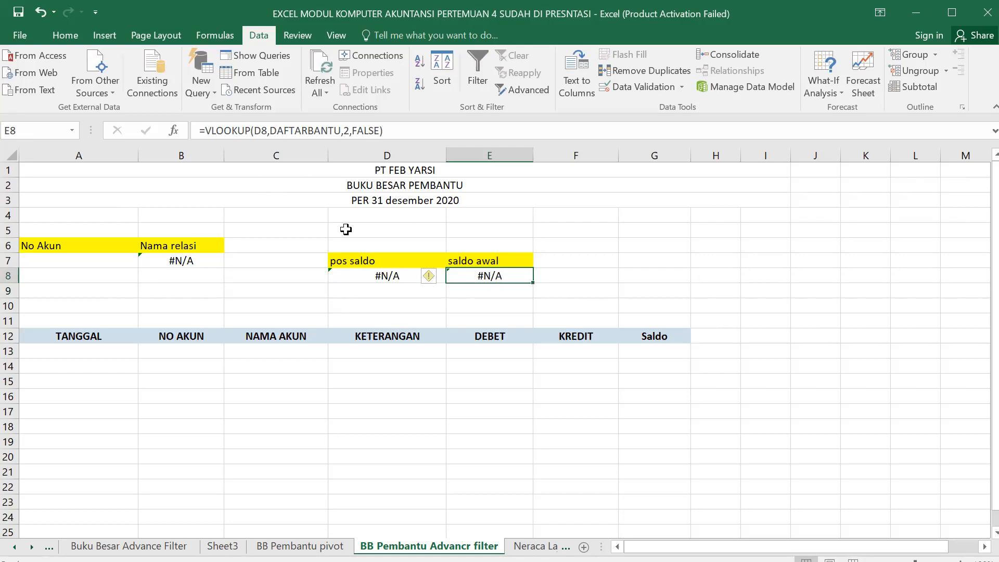
{"action": "left_click_drag", "start_coordinate": [267, 132], "coordinate": [257, 131]}
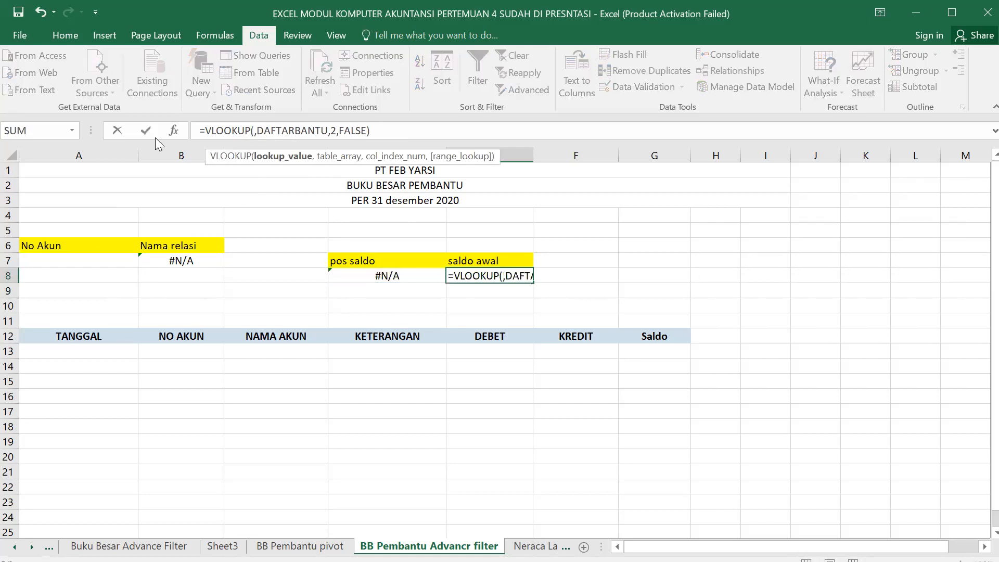
{"action": "left_click", "coordinate": [74, 261]}
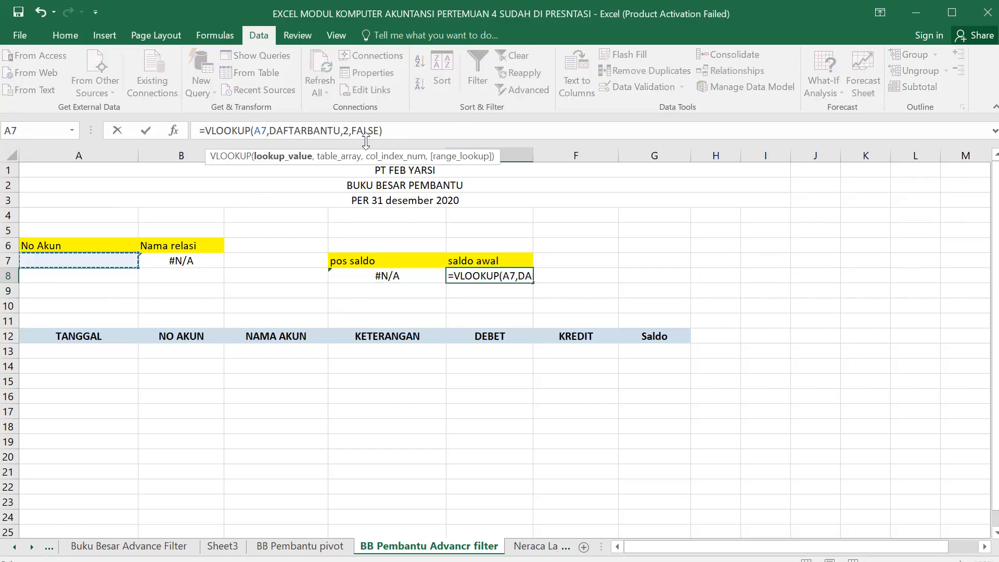
{"action": "left_click", "coordinate": [350, 131]}
{"action": "key", "text": "BackSpace"}
{"action": "type", "text": "3"}
{"action": "key", "text": "BackSpace"}
{"action": "type", "text": "4"}
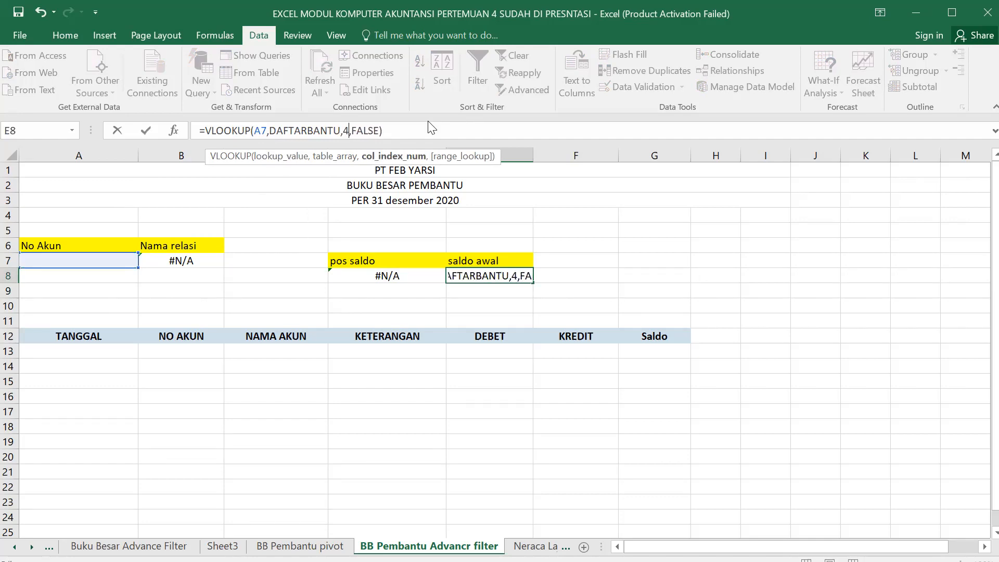
{"action": "key", "text": "Return"}
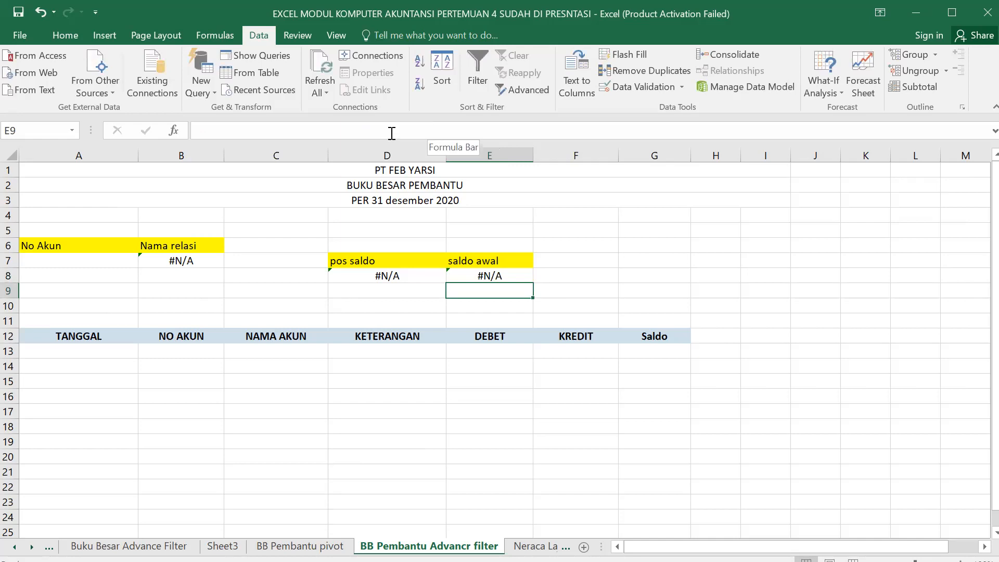
- Choose the subsidiary code P001 for No Akun in A7
{"action": "left_click", "coordinate": [111, 260]}
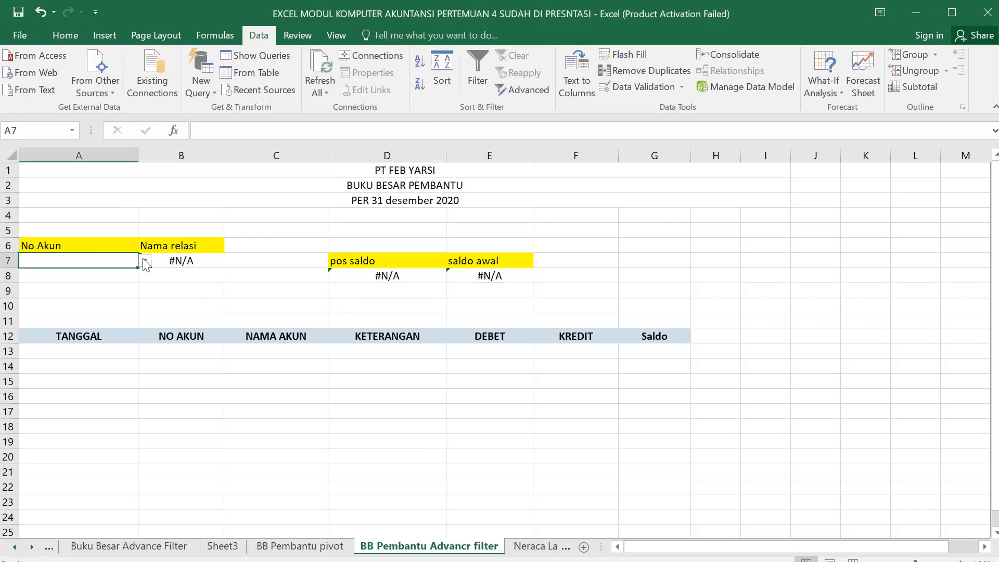
{"action": "left_click", "coordinate": [145, 260]}
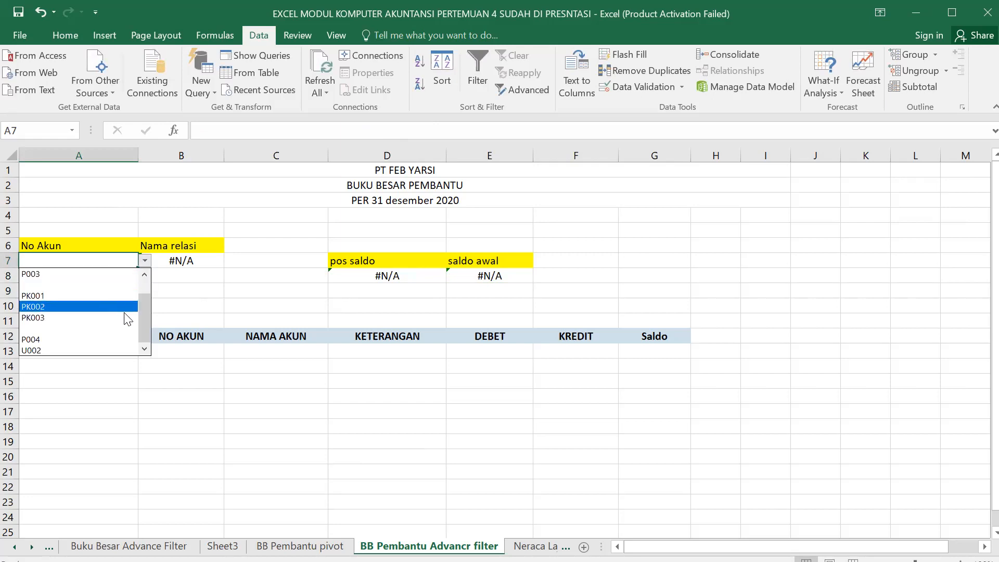
{"action": "left_click_drag", "start_coordinate": [148, 299], "coordinate": [157, 260]}
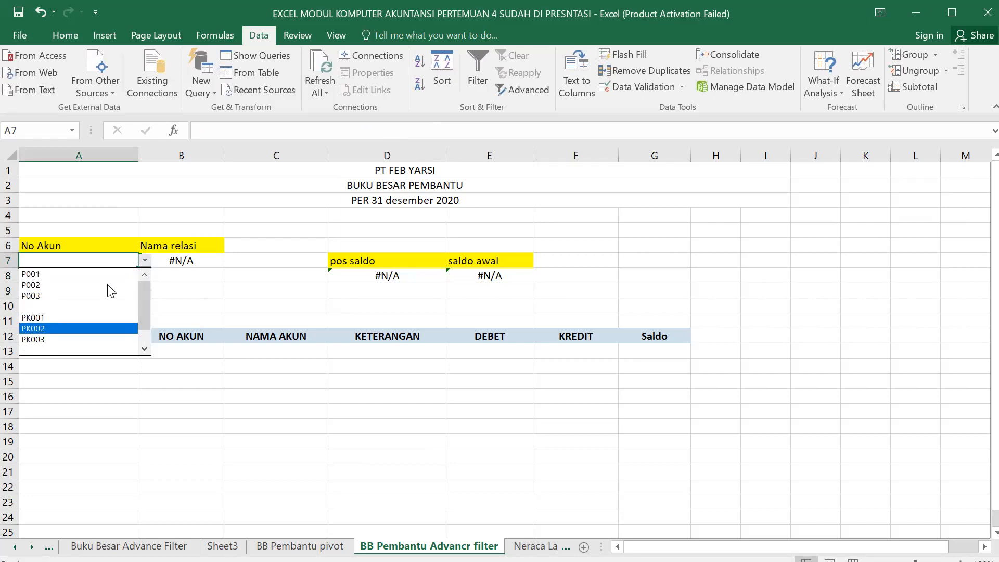
{"action": "left_click", "coordinate": [77, 267]}
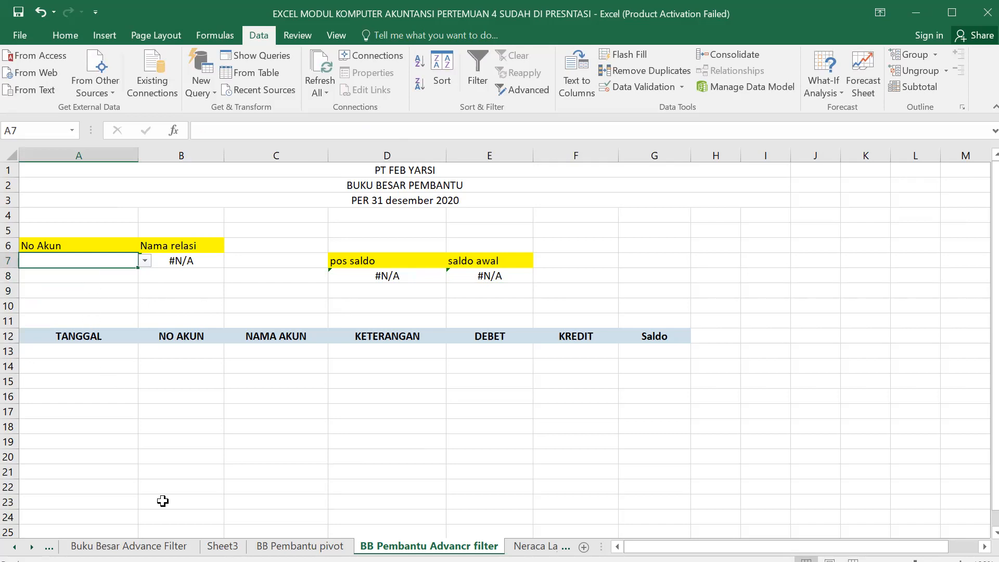
{"action": "left_click", "coordinate": [145, 261]}
{"action": "scroll", "coordinate": [130, 312], "scroll_direction": "down", "scroll_amount": 1}
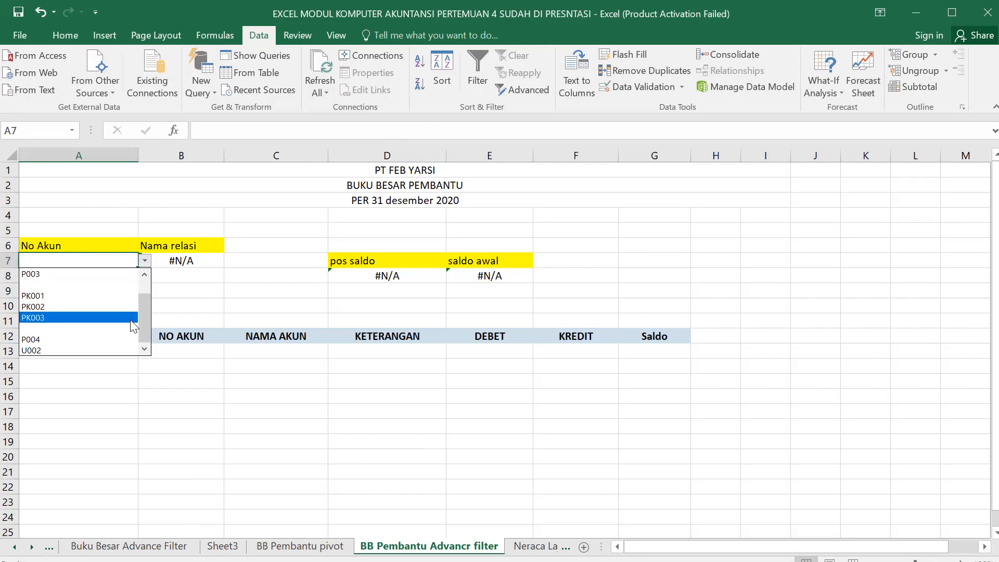
{"action": "scroll", "coordinate": [136, 323], "scroll_direction": "up", "scroll_amount": 1}
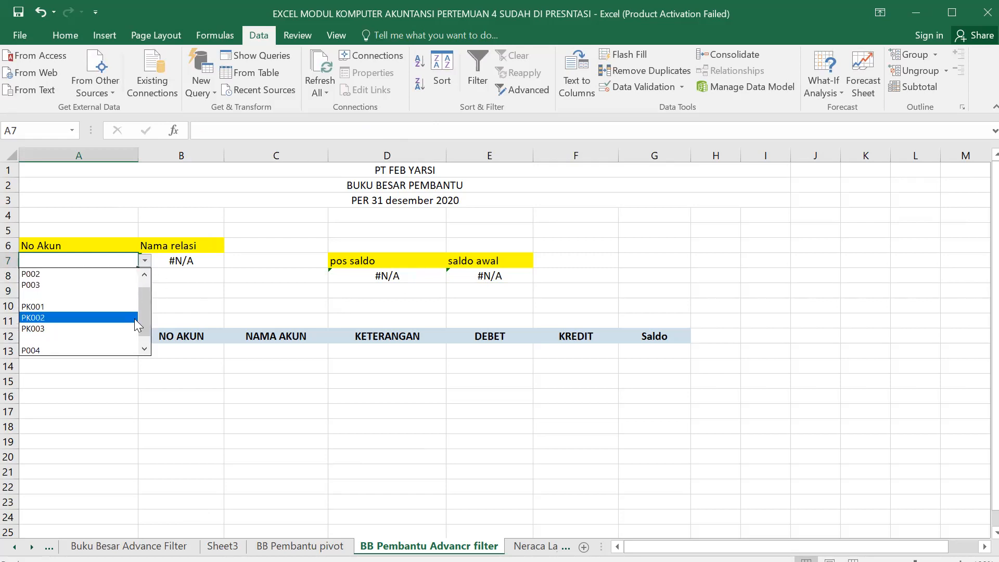
{"action": "scroll", "coordinate": [94, 290], "scroll_direction": "up", "scroll_amount": 1}
{"action": "left_click", "coordinate": [53, 273]}
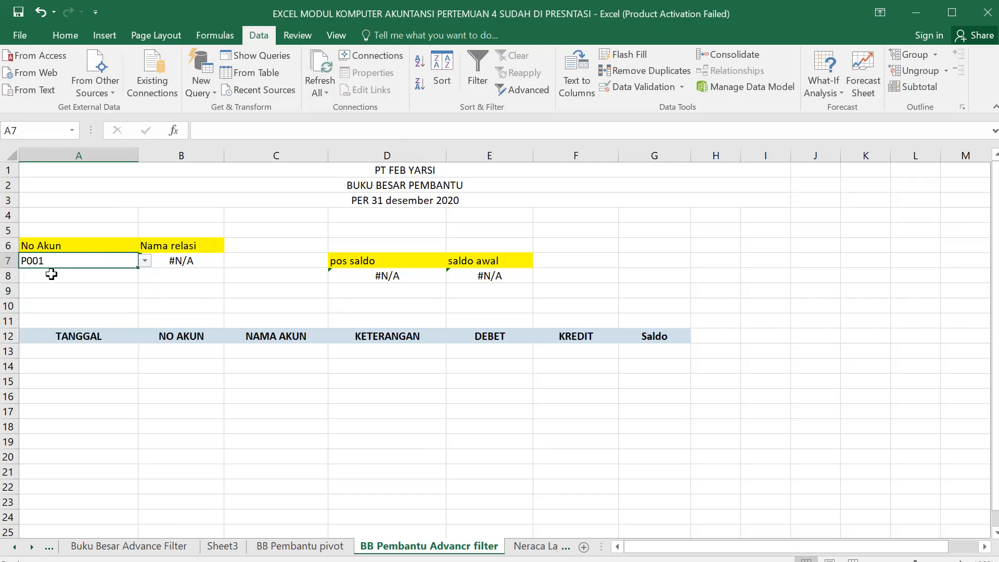
{"action": "key", "text": "Return"}
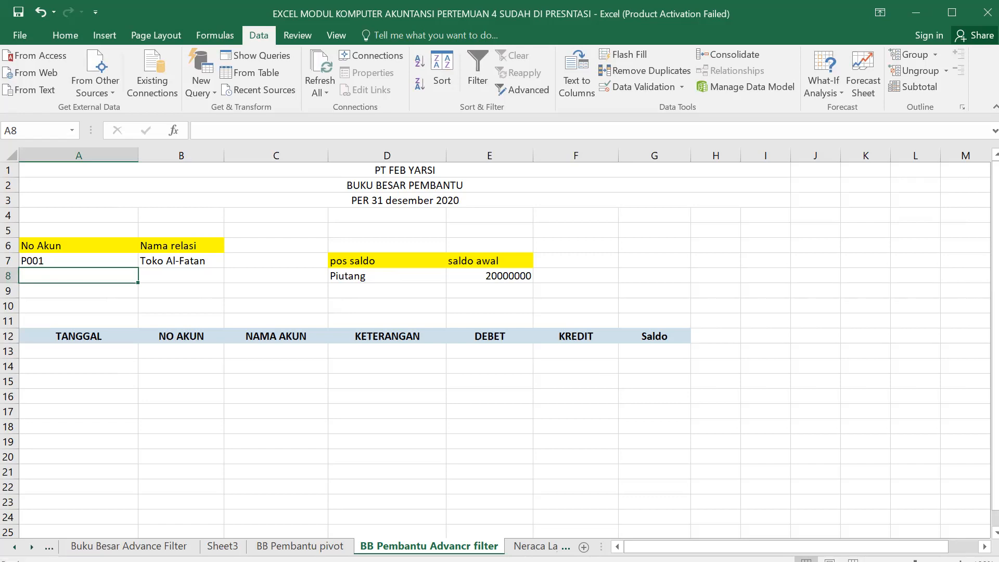
- Format the opening balance in E8 with the custom accounting-style Rp number format without decimals
{"action": "left_click", "coordinate": [508, 274]}
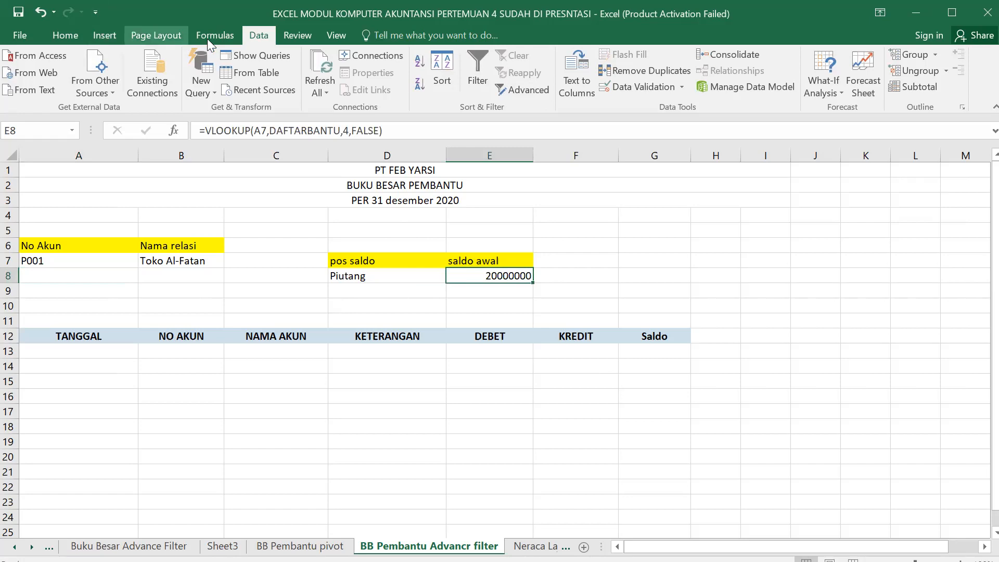
{"action": "left_click", "coordinate": [175, 32]}
{"action": "left_click", "coordinate": [72, 35]}
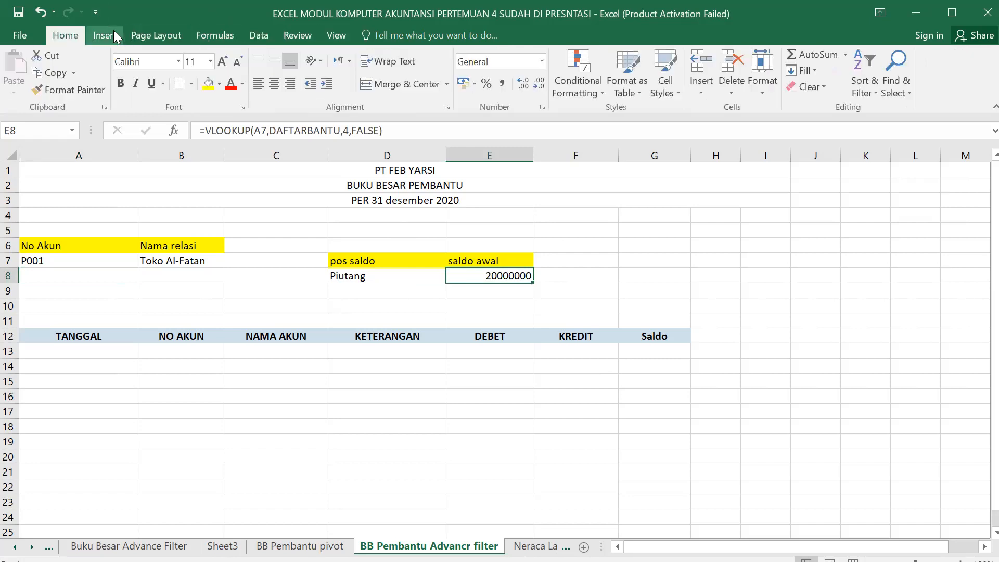
{"action": "left_click", "coordinate": [542, 61]}
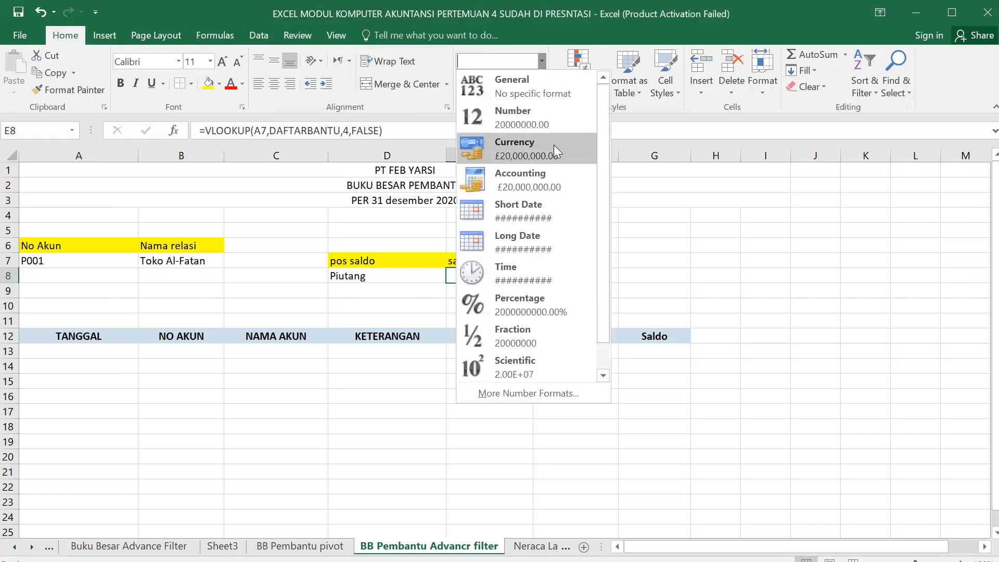
{"action": "left_click", "coordinate": [508, 176]}
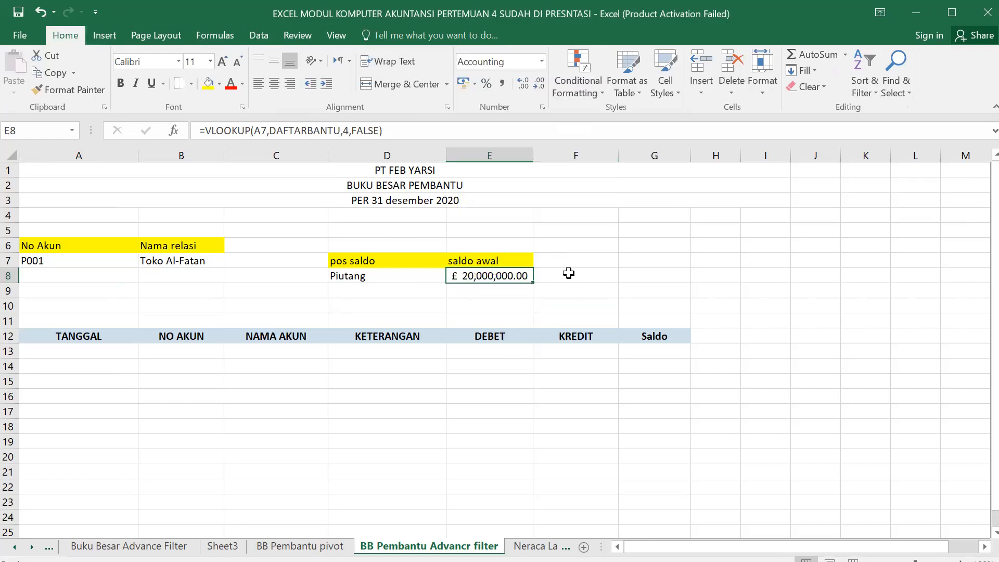
{"action": "left_click", "coordinate": [542, 61]}
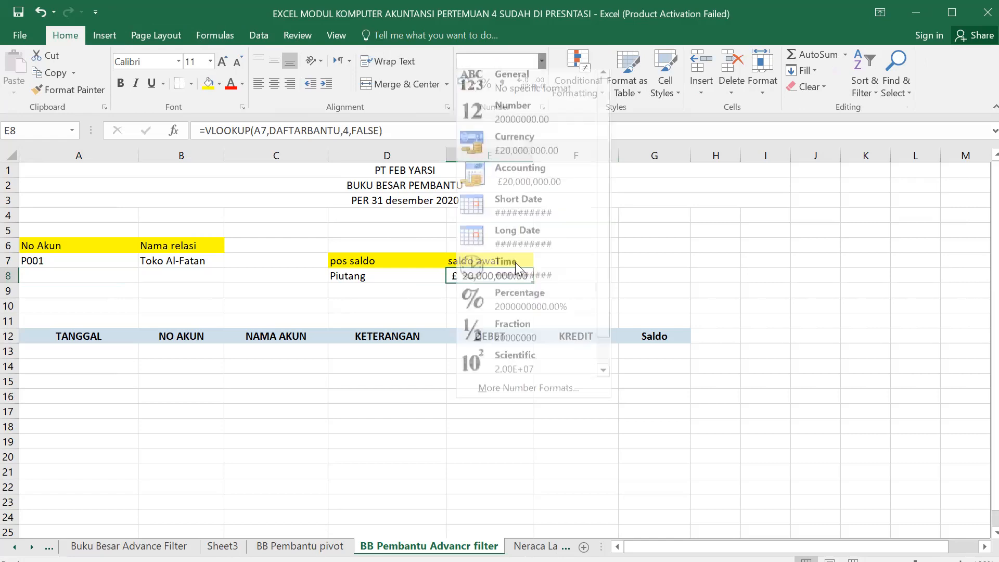
{"action": "left_click", "coordinate": [541, 395]}
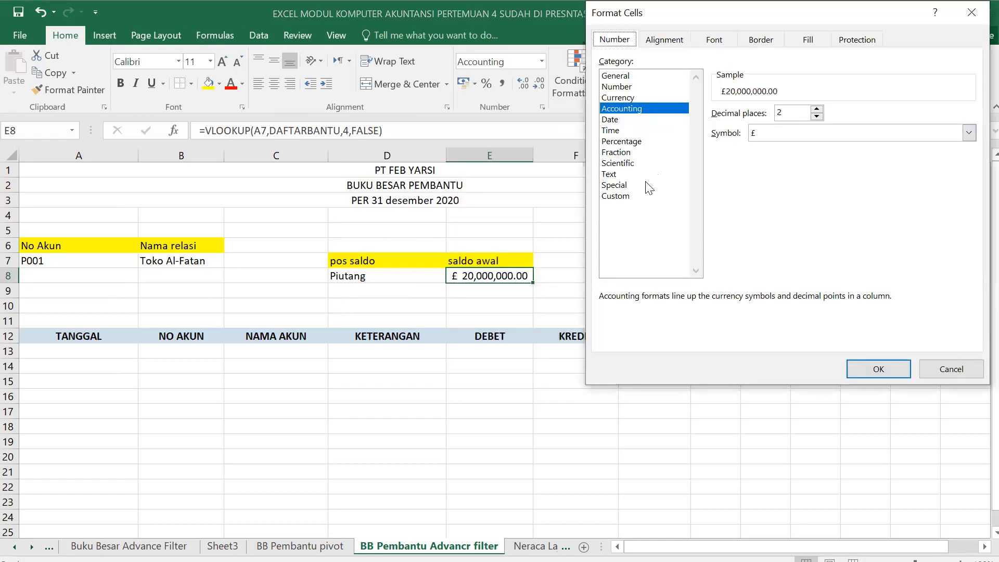
{"action": "left_click", "coordinate": [625, 196]}
{"action": "left_click", "coordinate": [798, 229]}
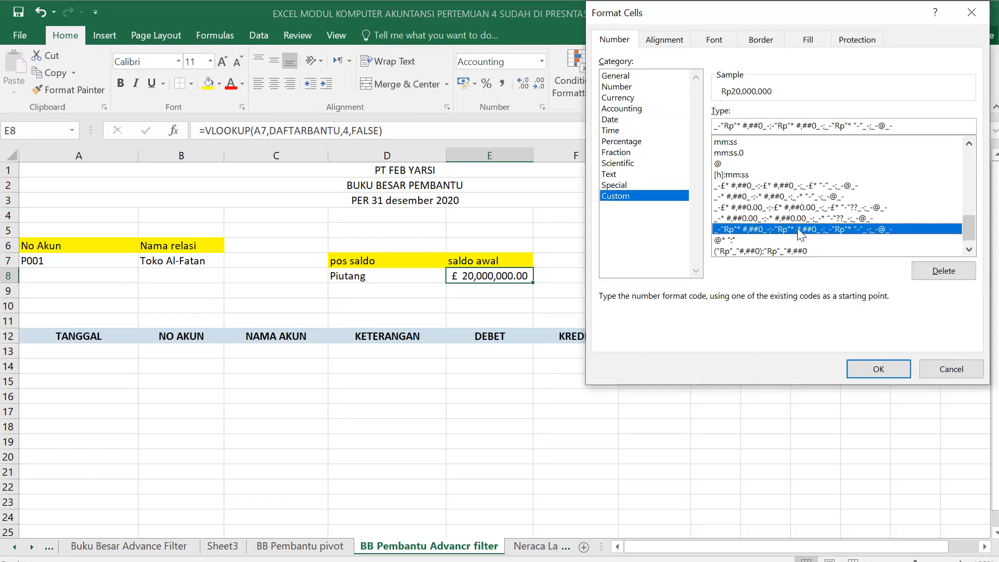
{"action": "left_click", "coordinate": [892, 367]}
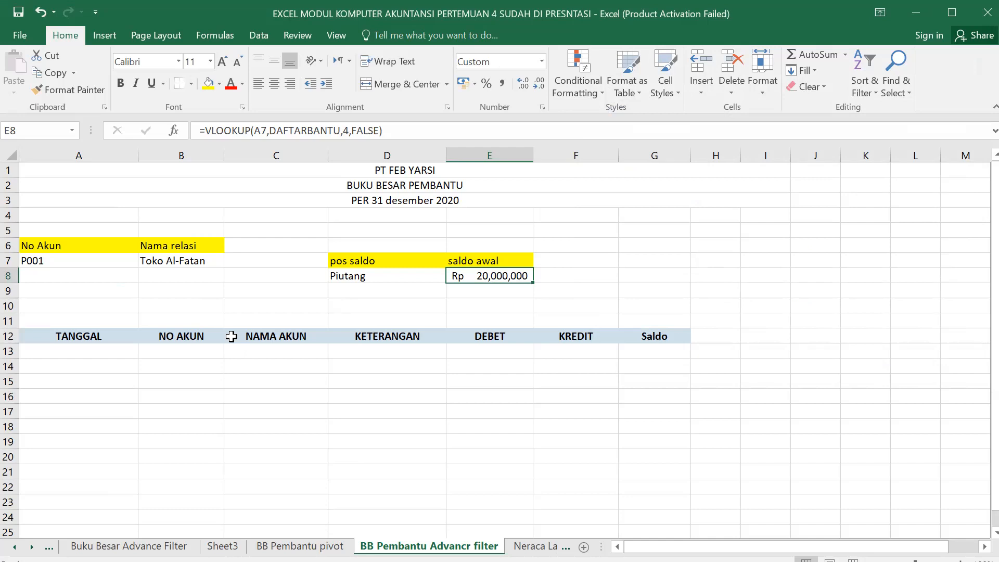
- Start an Advanced Filter from the journal header cells A12:F12, from TANGGAL through KREDIT, using the first row as labels
{"action": "left_click_drag", "start_coordinate": [67, 336], "coordinate": [573, 336]}
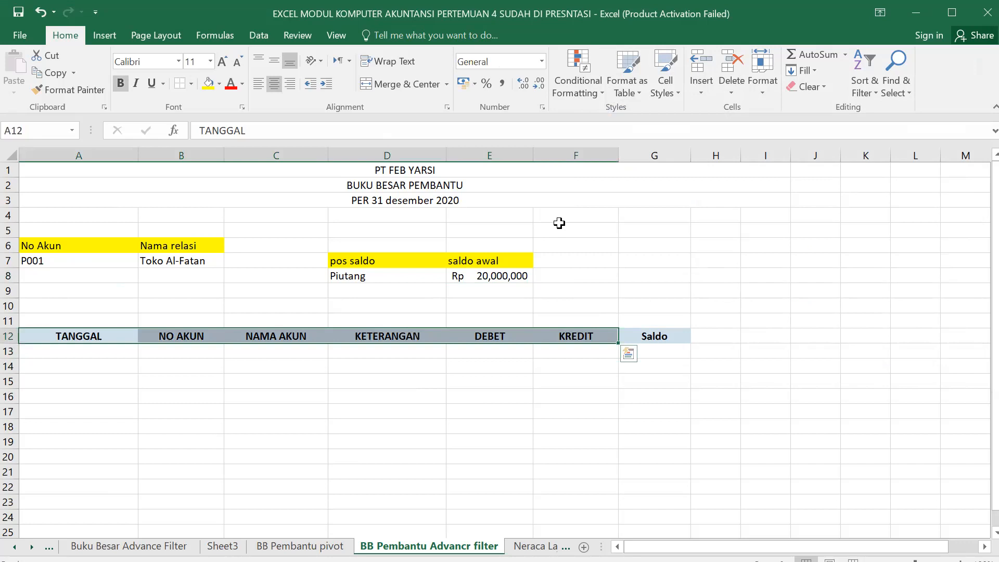
{"action": "left_click", "coordinate": [103, 33]}
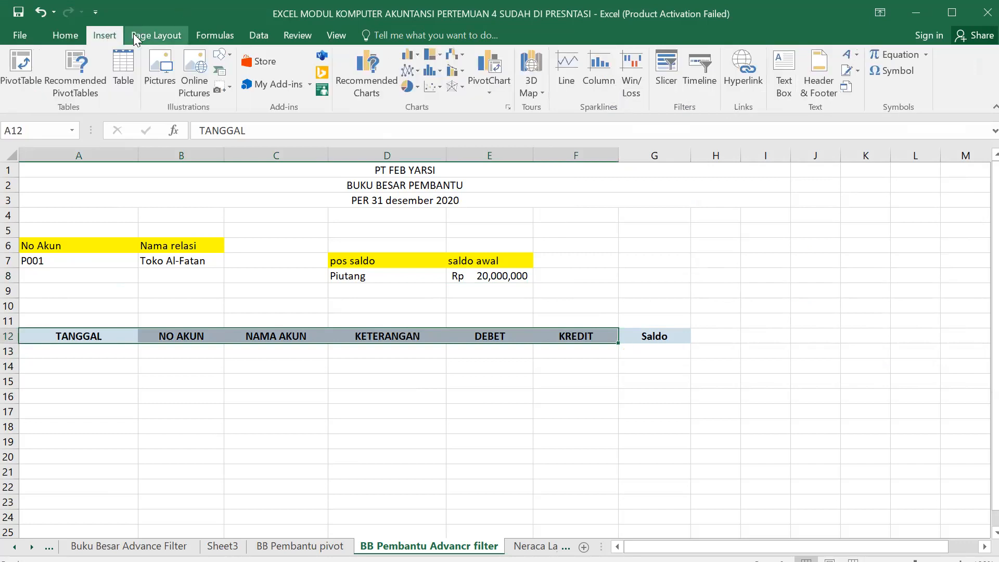
{"action": "left_click", "coordinate": [156, 34]}
{"action": "left_click", "coordinate": [192, 35]}
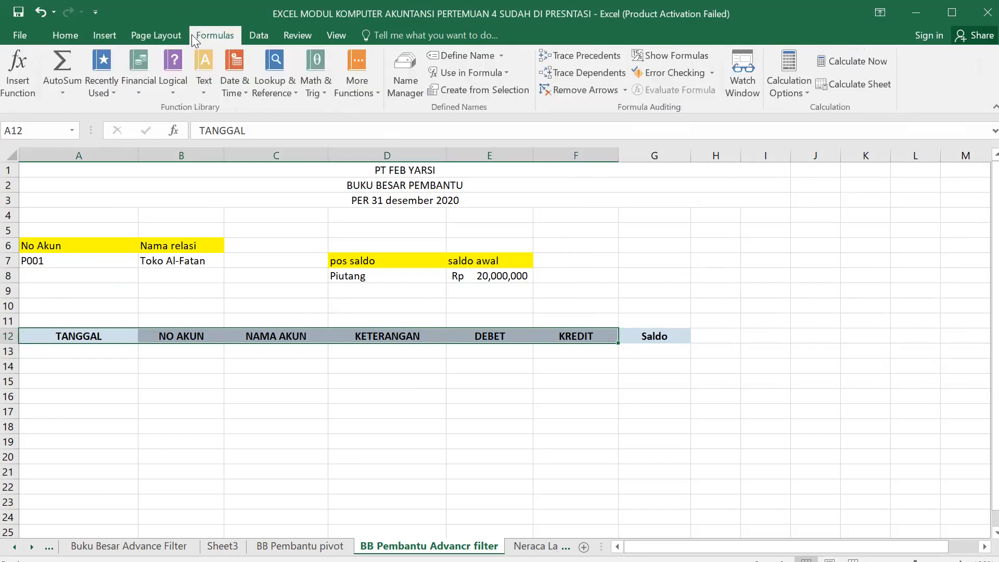
{"action": "left_click", "coordinate": [250, 36]}
{"action": "left_click", "coordinate": [528, 94]}
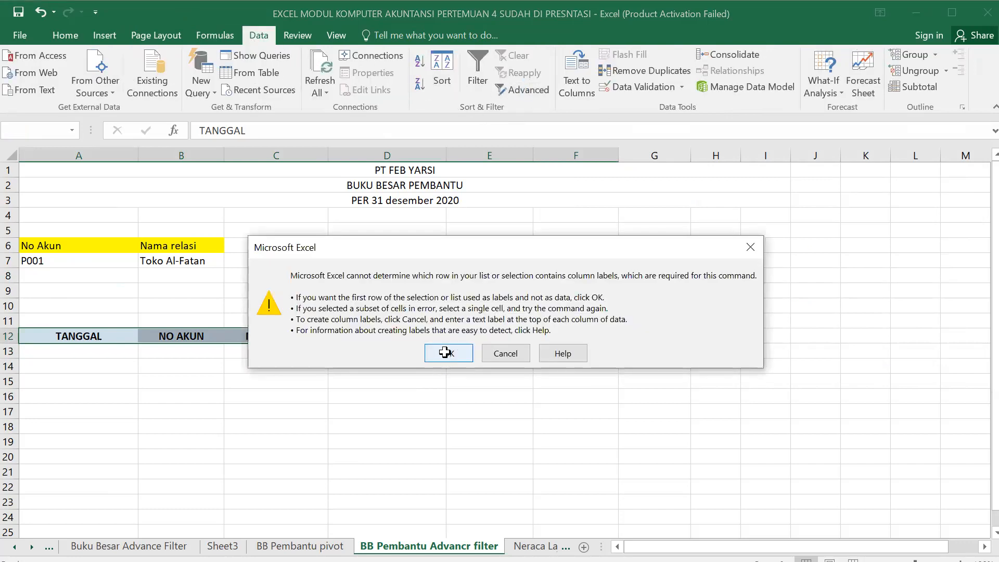
{"action": "left_click", "coordinate": [445, 353]}
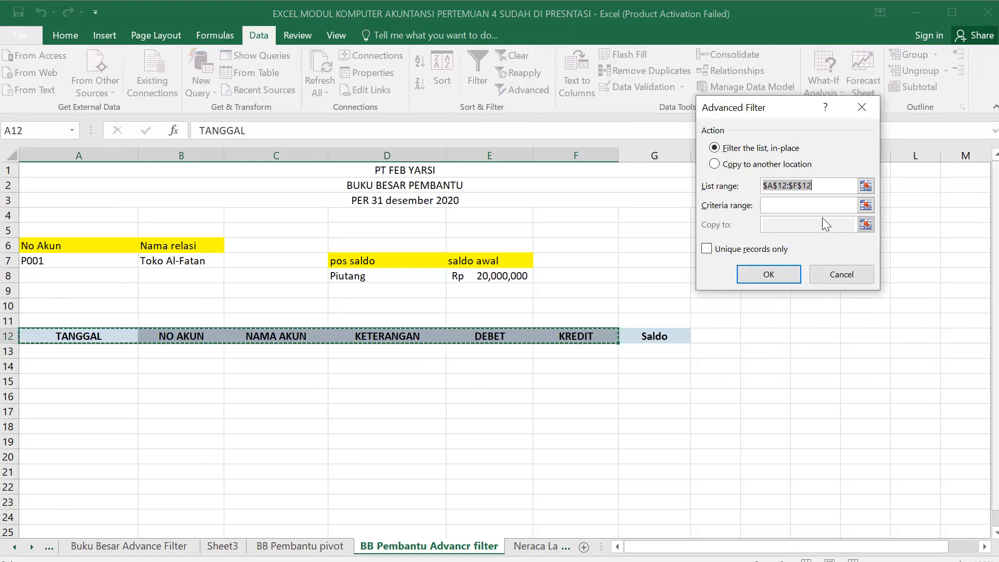
- Replace the Advanced Filter's list range with 'Jurnal Umum'!$A$5:$F$72
{"action": "key", "text": "BackSpace"}
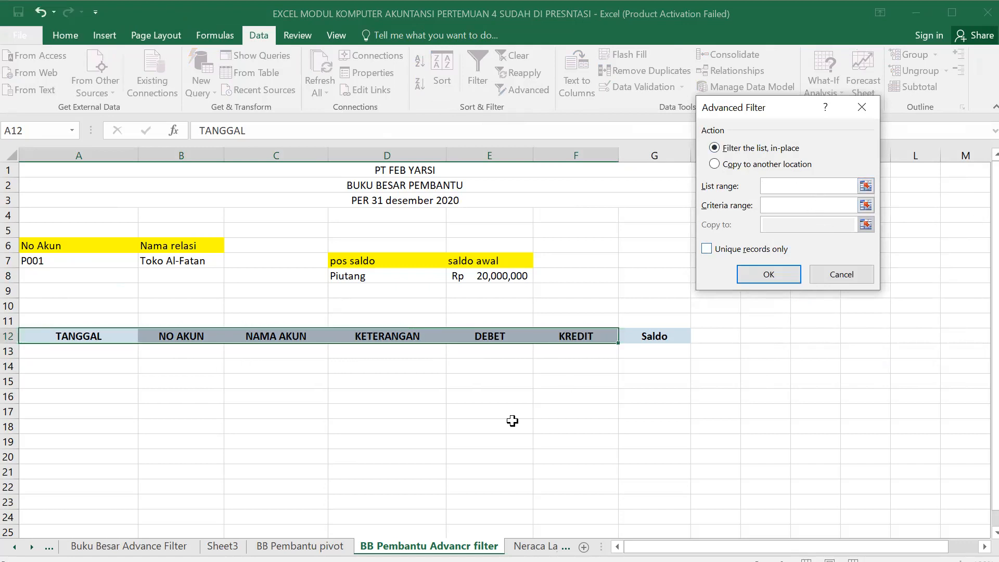
{"action": "left_click", "coordinate": [14, 546]}
{"action": "left_click", "coordinate": [14, 547]}
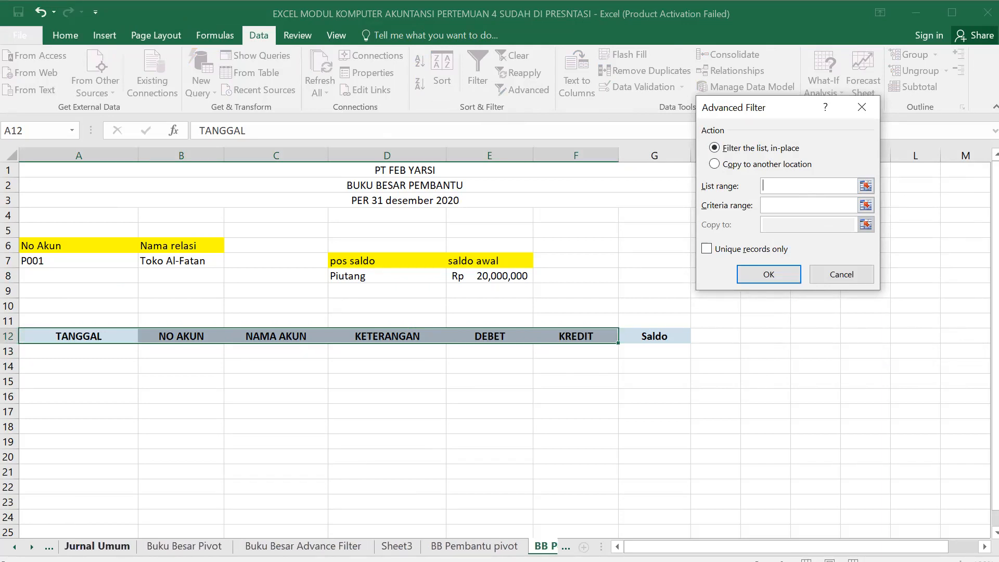
{"action": "left_click", "coordinate": [97, 546]}
{"action": "left_click", "coordinate": [48, 231]}
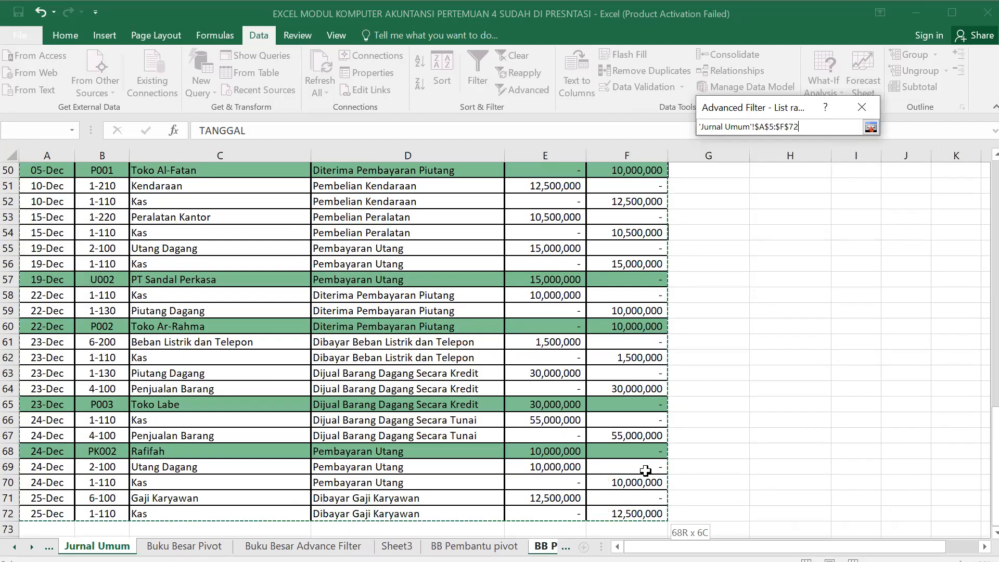
{"action": "left_click_drag", "start_coordinate": [645, 470], "coordinate": [646, 471]}
{"action": "left_click", "coordinate": [775, 206]}
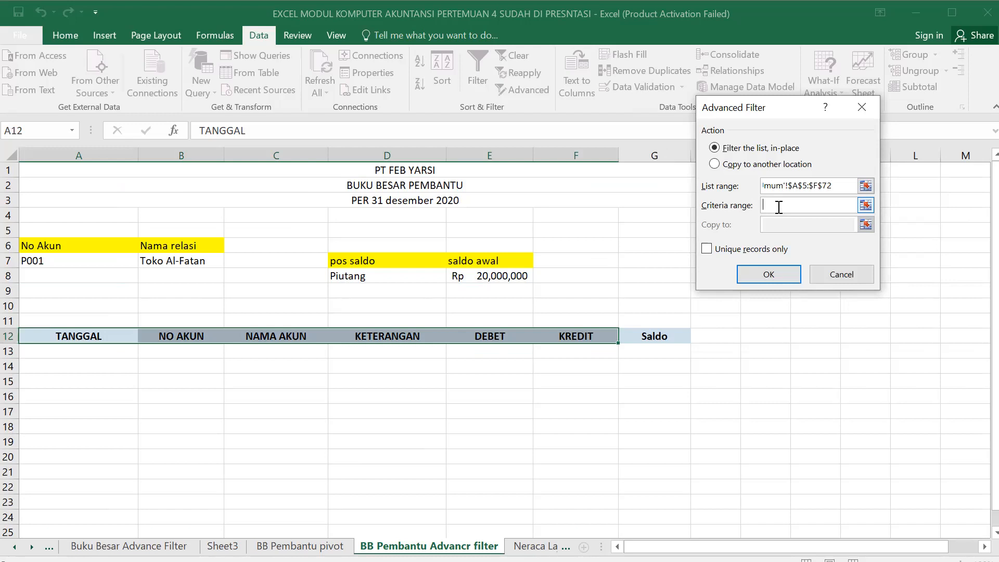
- Run the Advanced Filter with criteria range A6:A7, copying the matching records to another location at A12:F12
{"action": "left_click", "coordinate": [52, 247]}
{"action": "left_click_drag", "start_coordinate": [52, 246], "coordinate": [66, 261]}
{"action": "left_click", "coordinate": [770, 220]}
{"action": "left_click", "coordinate": [715, 165]}
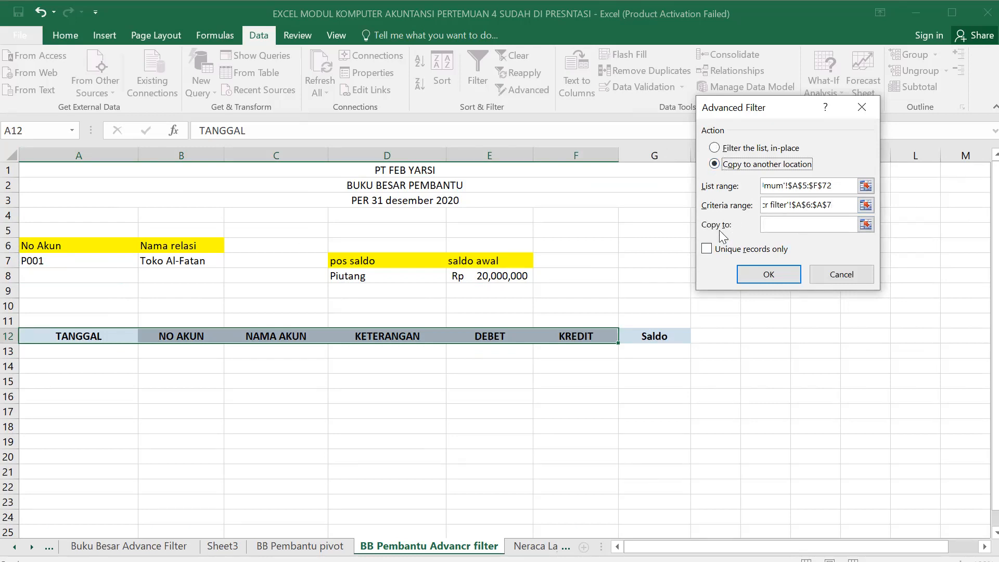
{"action": "left_click", "coordinate": [789, 228]}
{"action": "left_click", "coordinate": [72, 341]}
{"action": "left_click_drag", "start_coordinate": [595, 335], "coordinate": [595, 336]}
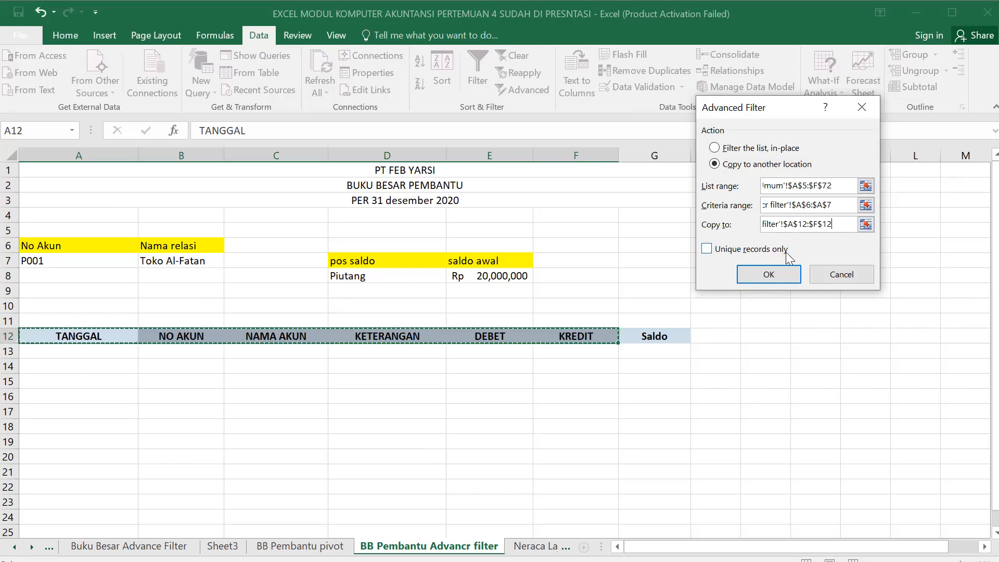
{"action": "left_click", "coordinate": [769, 270]}
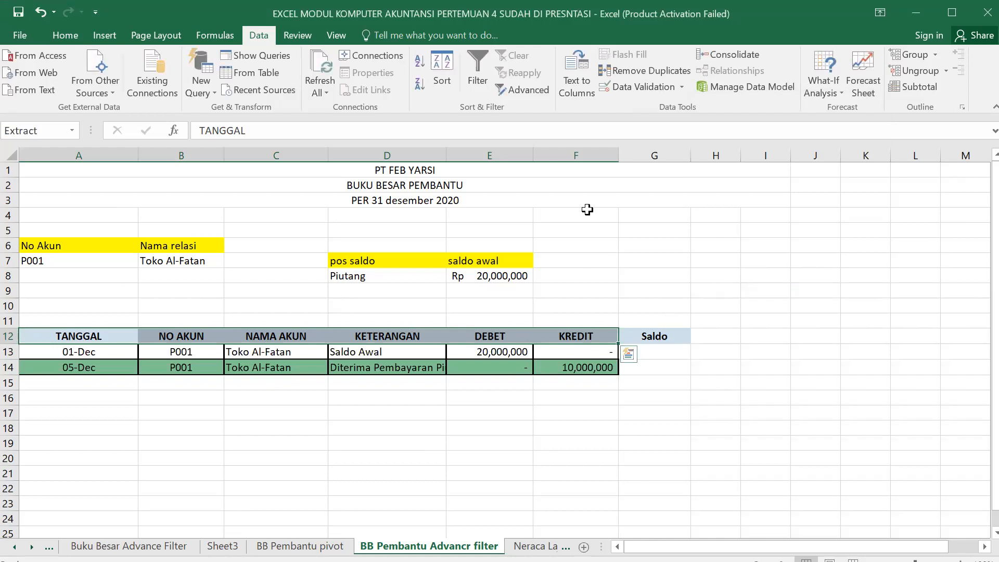
- Widen the KREDIT and DEBET columns and enter the formula =E13 as the first Saldo value in G13
{"action": "left_click_drag", "start_coordinate": [620, 153], "coordinate": [715, 152]}
{"action": "left_click_drag", "start_coordinate": [535, 155], "coordinate": [581, 162]}
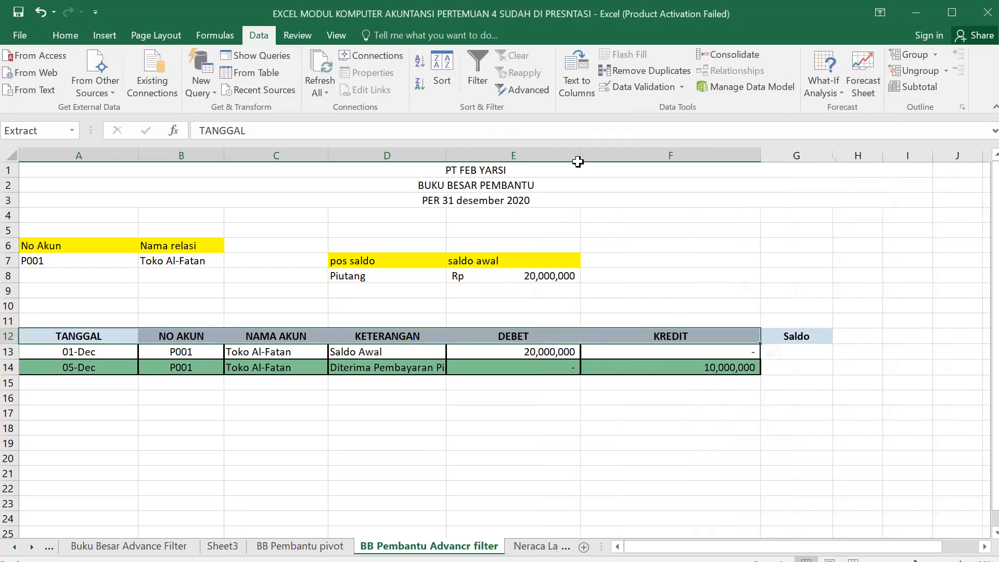
{"action": "left_click", "coordinate": [804, 353]}
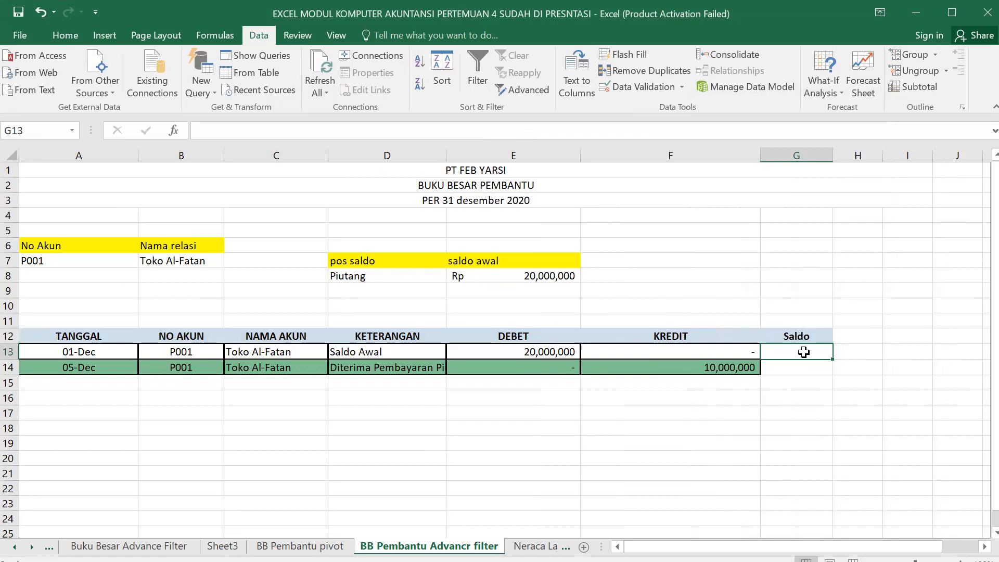
{"action": "type", "text": "="}
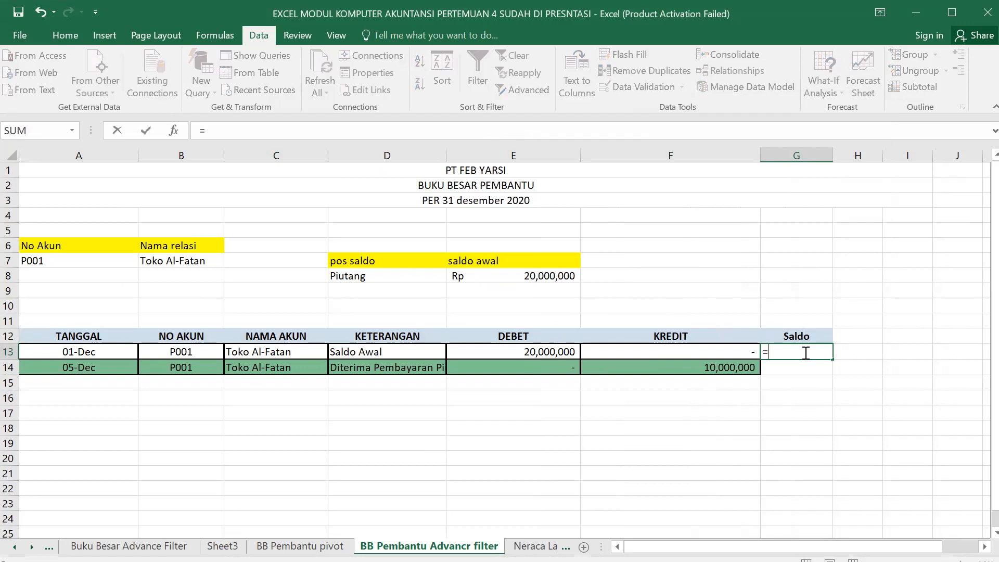
{"action": "left_click", "coordinate": [544, 352]}
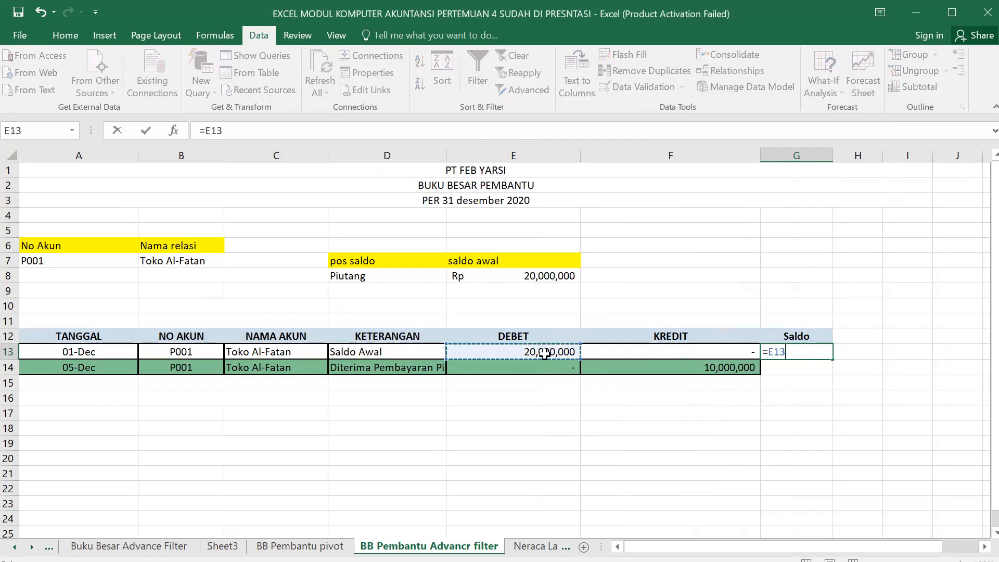
{"action": "key", "text": "Return"}
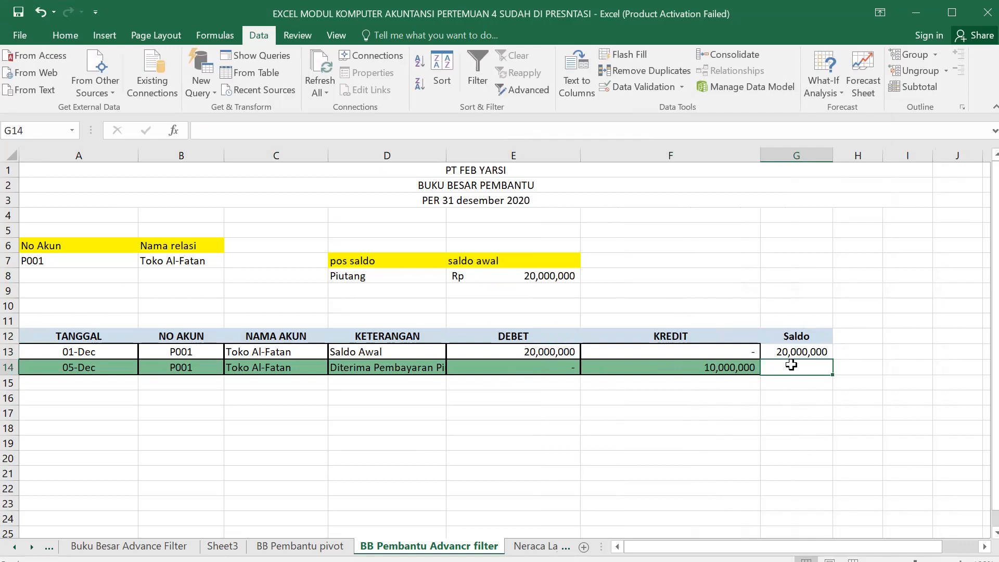
- Enter the formula =G13+E14-F15 as the second Saldo value in cell G14
{"action": "type", "text": "="}
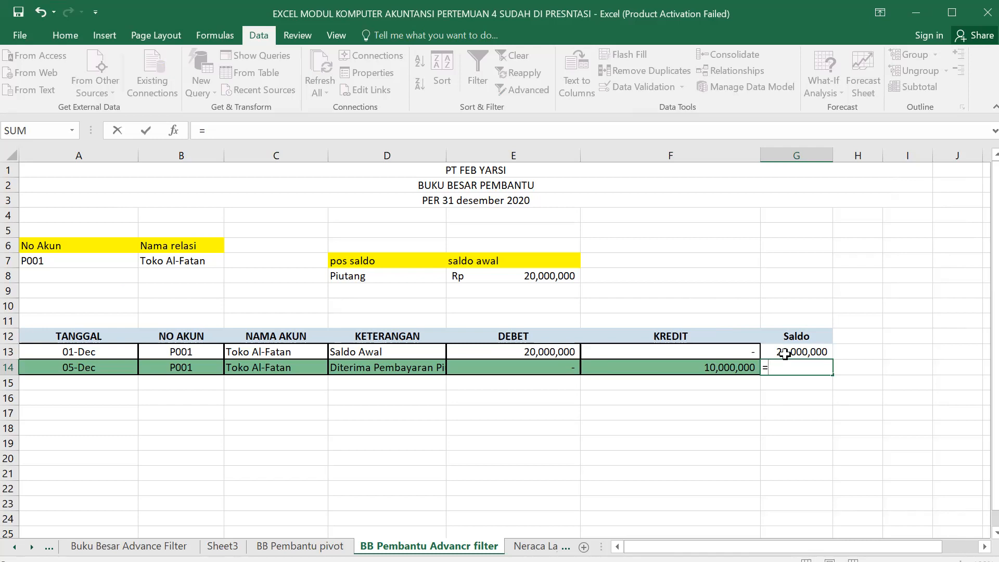
{"action": "left_click", "coordinate": [820, 353]}
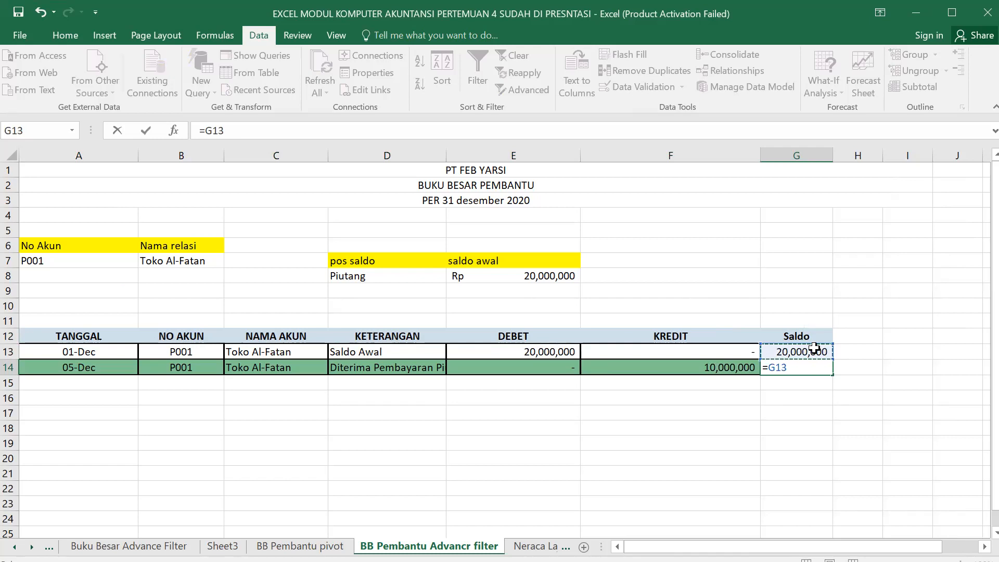
{"action": "type", "text": "="}
{"action": "key", "text": "BackSpace"}
{"action": "type", "text": "+"}
{"action": "left_click", "coordinate": [561, 368]}
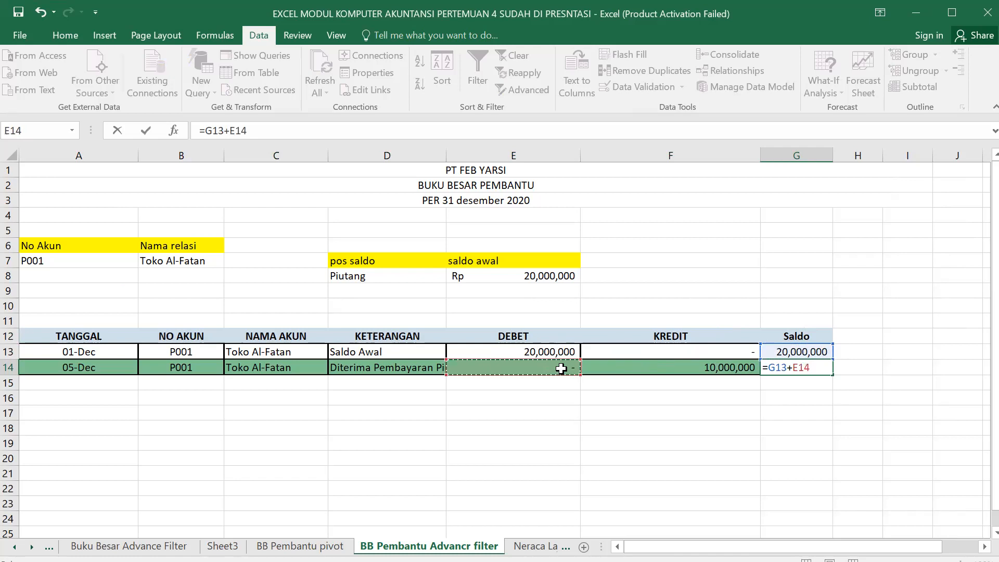
{"action": "type", "text": "_"}
{"action": "key", "text": "BackSpace"}
{"action": "type", "text": "-"}
{"action": "left_click", "coordinate": [645, 379]}
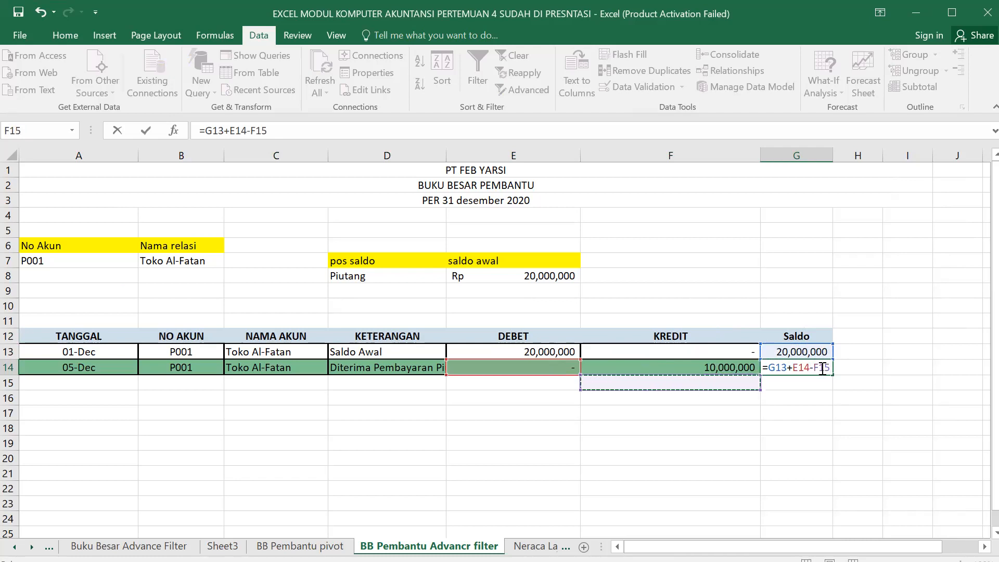
{"action": "left_click", "coordinate": [711, 366]}
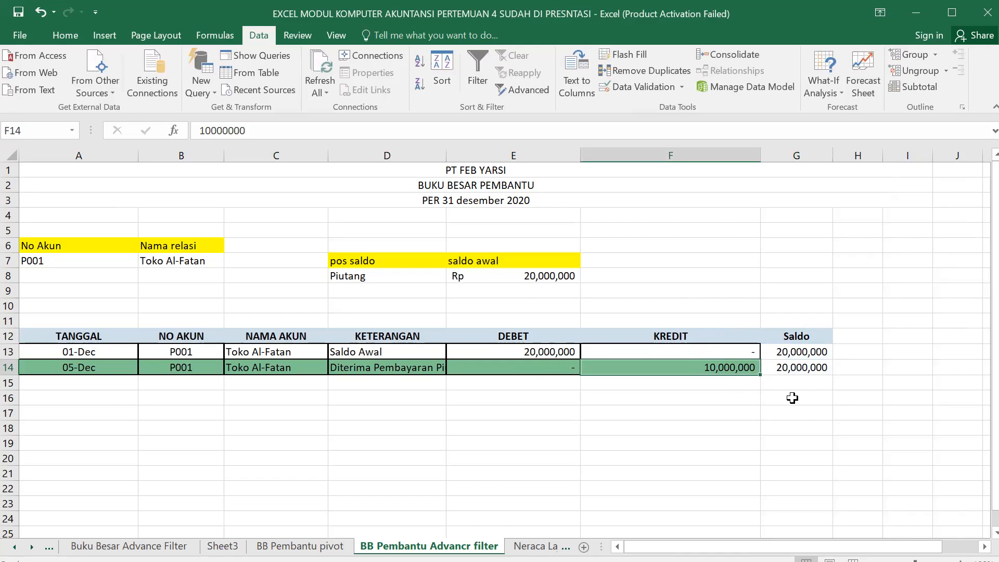
- Replace the formula in G14 with =G13+E14-F14 so the Saldo subtracts the credit from its own row
{"action": "left_click", "coordinate": [800, 371]}
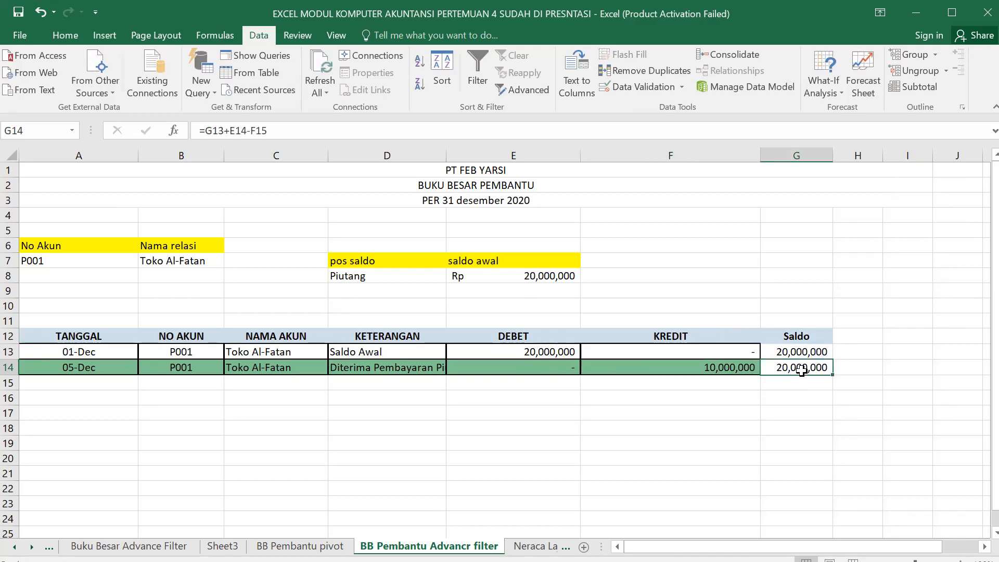
{"action": "double_click", "coordinate": [800, 371]}
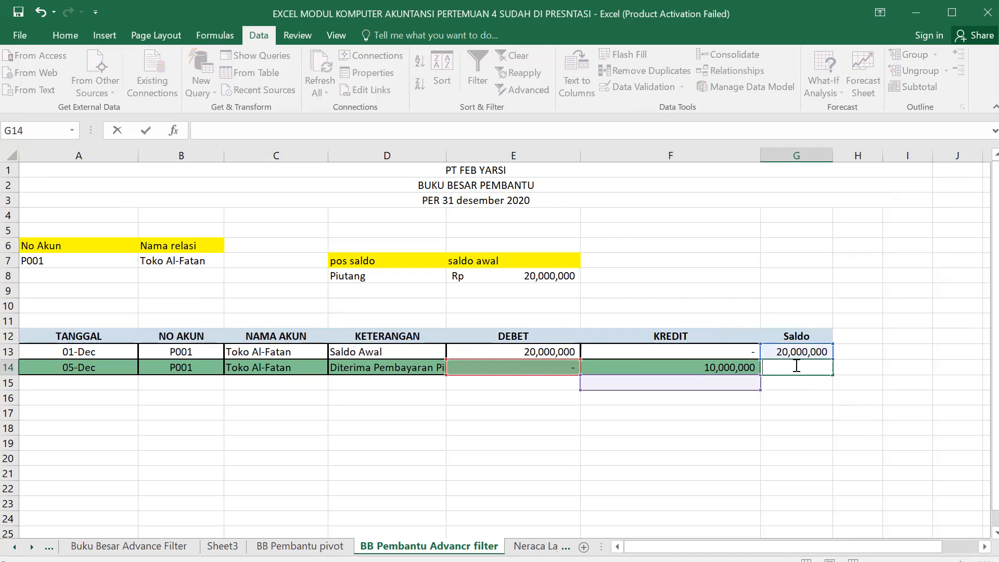
{"action": "type", "text": "="}
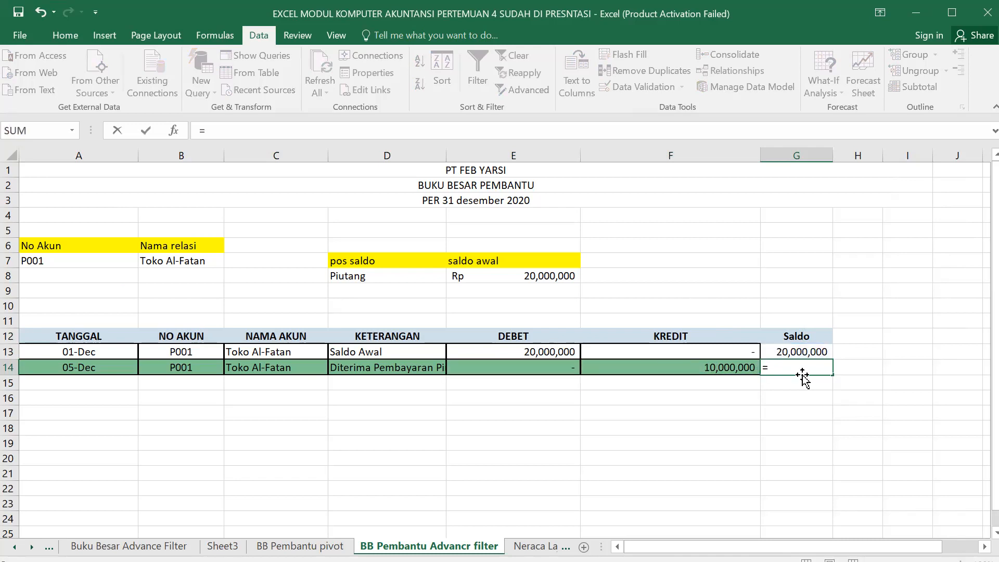
{"action": "left_click", "coordinate": [793, 352]}
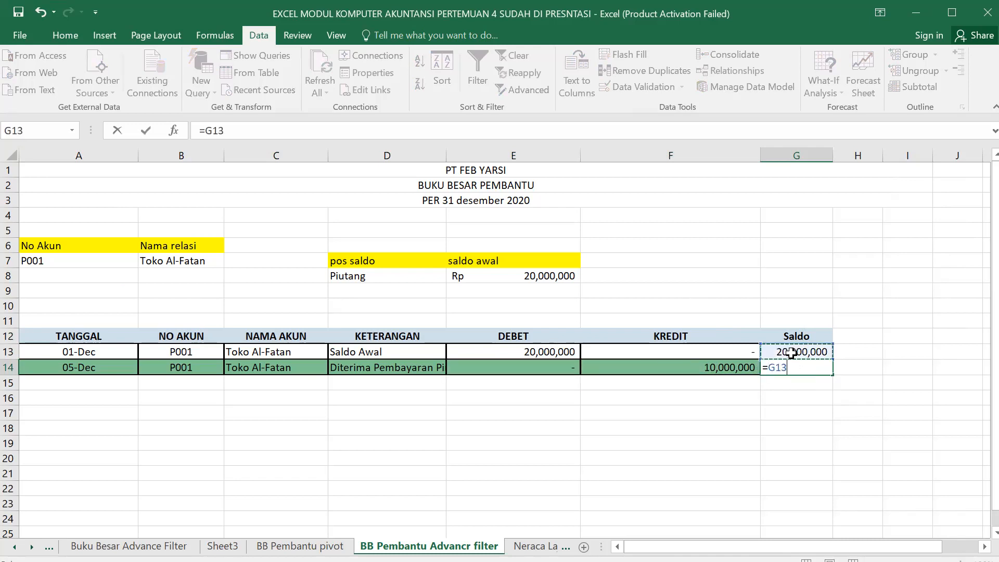
{"action": "type", "text": "+"}
{"action": "left_click", "coordinate": [562, 372]}
{"action": "type", "text": "-"}
{"action": "left_click", "coordinate": [693, 367]}
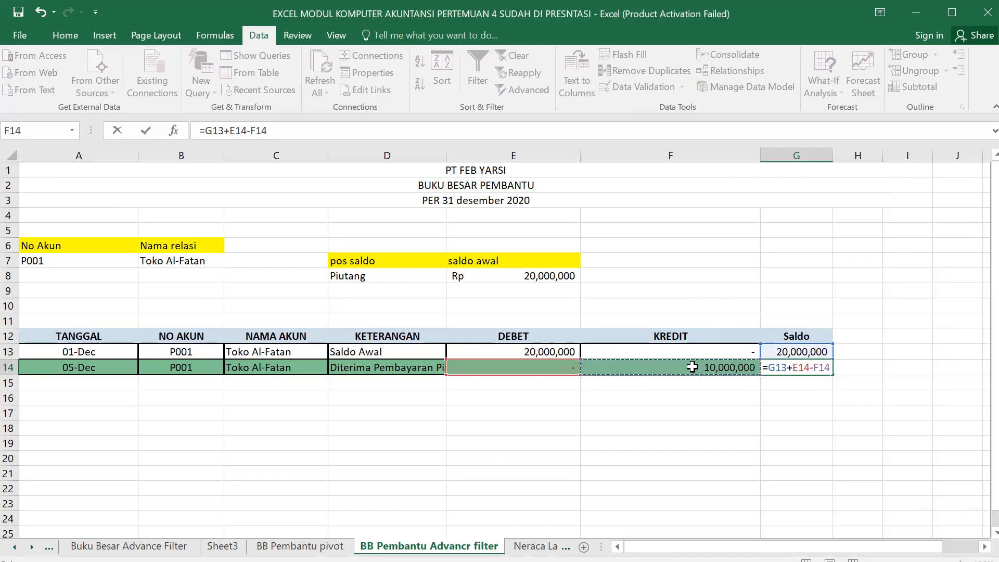
{"action": "key", "text": "Return"}
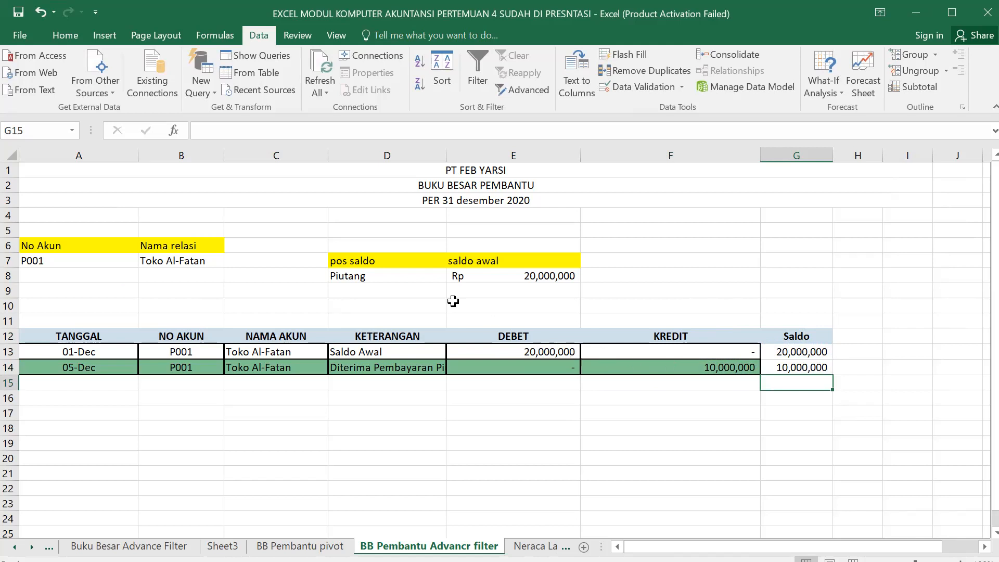
- Copy the account block and table headers in A6:G12 and paste them at A19
{"action": "left_click", "coordinate": [39, 243]}
{"action": "left_click_drag", "start_coordinate": [56, 259], "coordinate": [772, 333]}
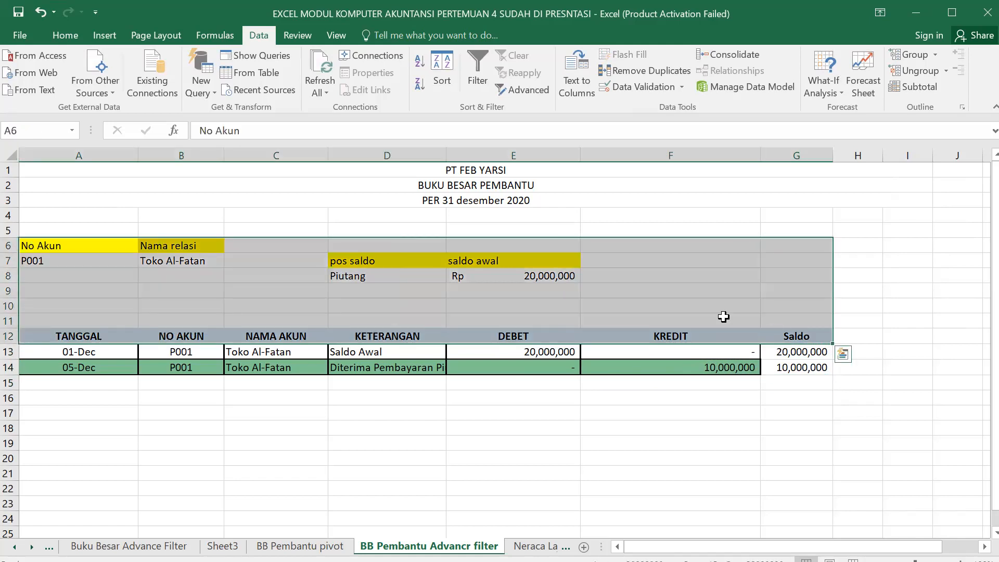
{"action": "key", "text": "ctrl+c"}
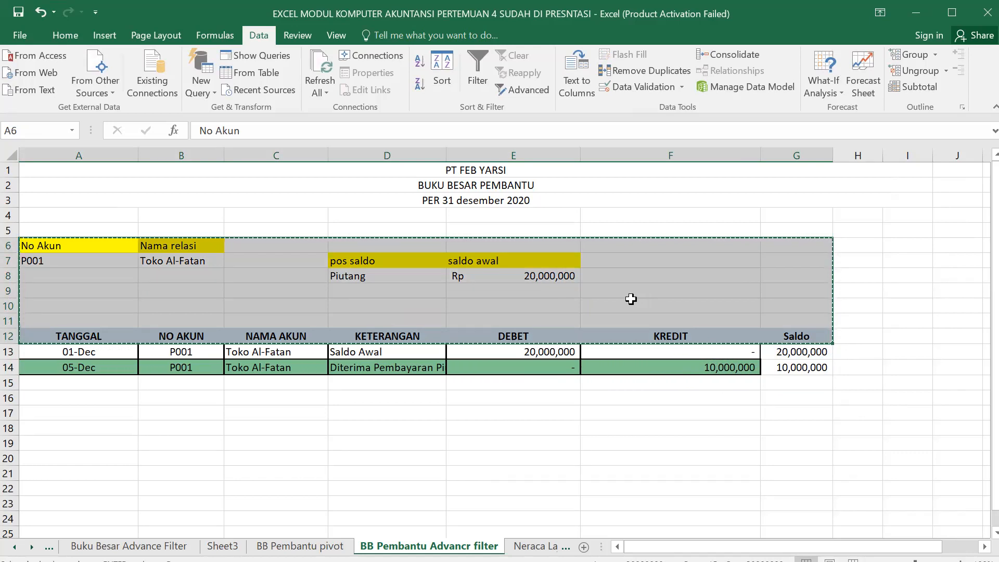
{"action": "left_click", "coordinate": [50, 445]}
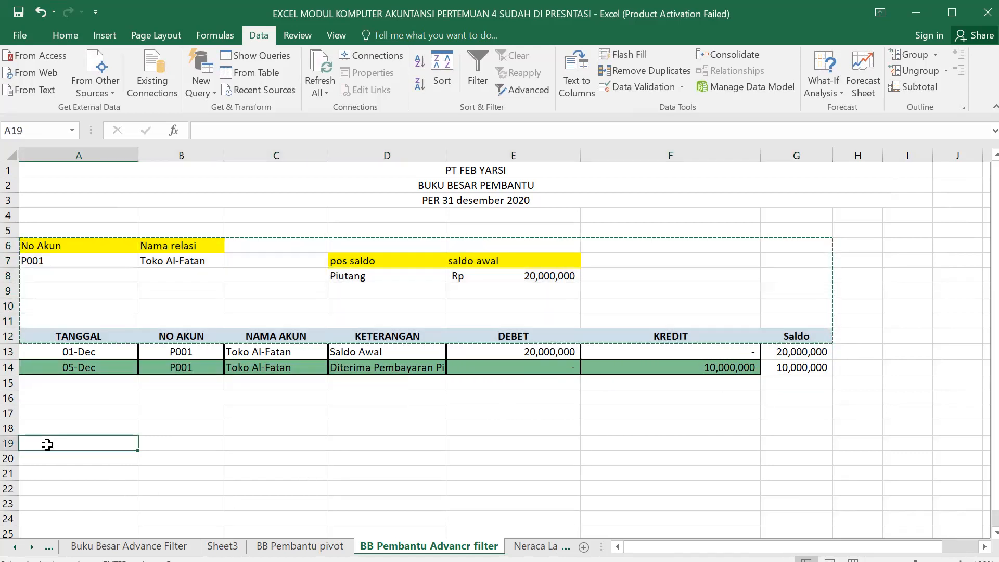
{"action": "key", "text": "ctrl+v"}
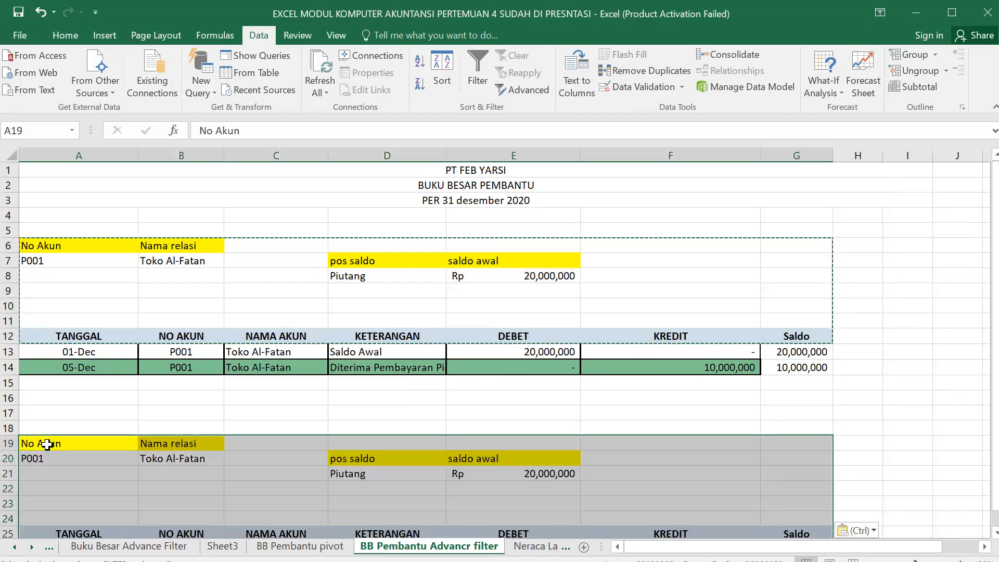
- Set the No Akun in cell A20 of the copied block to U002 from its list of choices
{"action": "scroll", "coordinate": [51, 447], "scroll_direction": "down", "scroll_amount": 1}
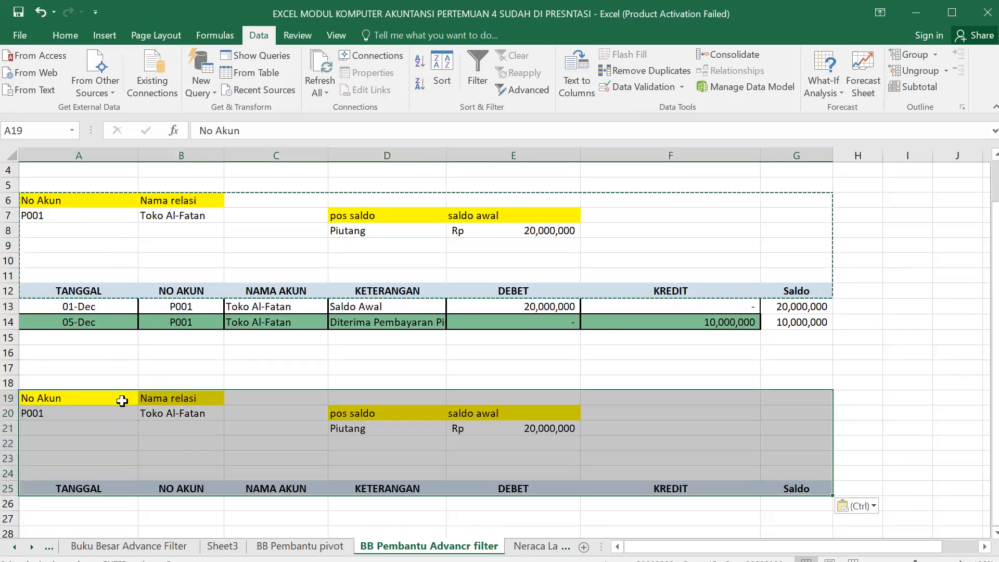
{"action": "left_click", "coordinate": [134, 400]}
{"action": "left_click", "coordinate": [142, 400]}
{"action": "left_click", "coordinate": [122, 399]}
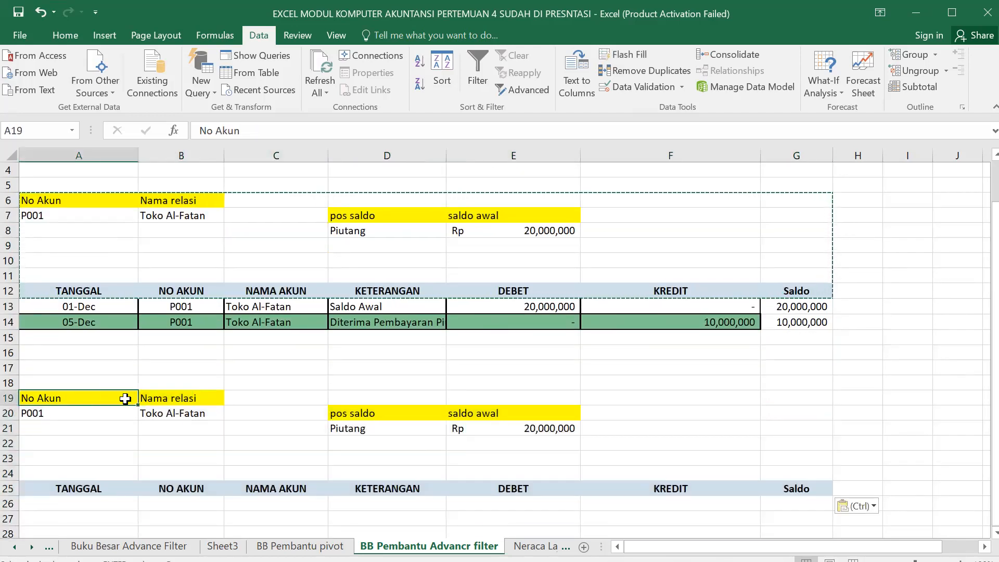
{"action": "left_click", "coordinate": [142, 401]}
{"action": "left_click", "coordinate": [193, 414]}
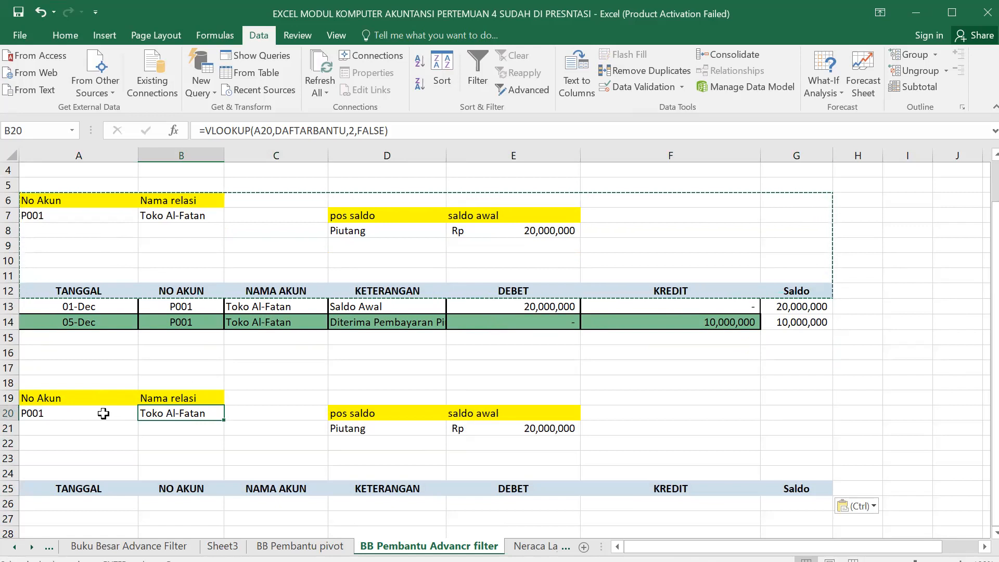
{"action": "left_click", "coordinate": [79, 424]}
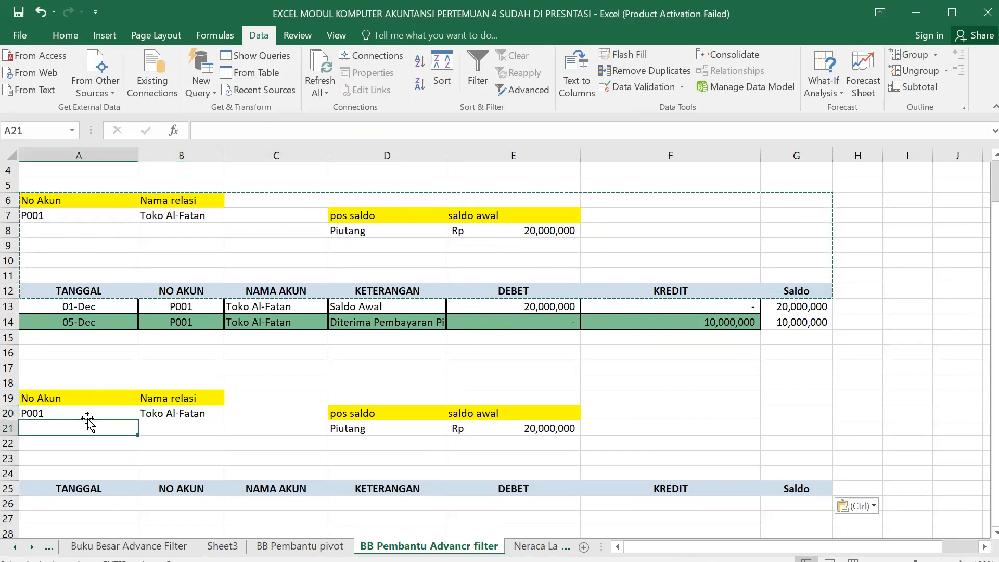
{"action": "left_click", "coordinate": [92, 411]}
{"action": "left_click", "coordinate": [144, 413]}
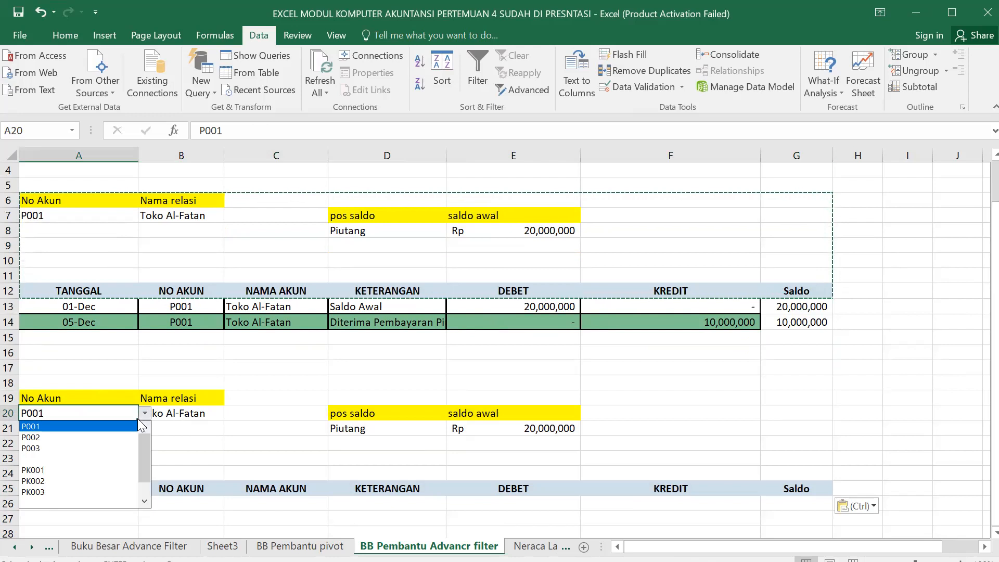
{"action": "scroll", "coordinate": [147, 441], "scroll_direction": "down", "scroll_amount": 3}
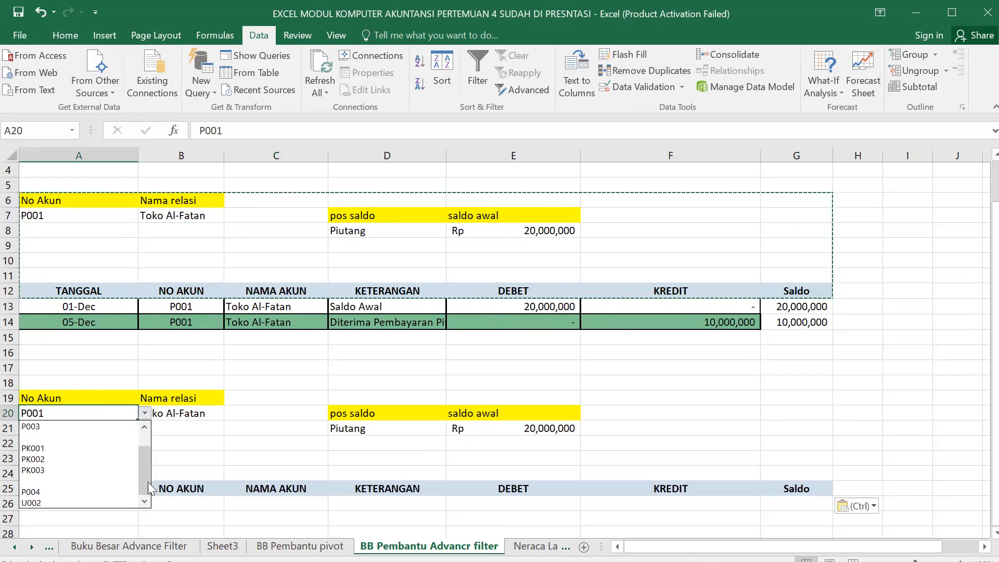
{"action": "left_click", "coordinate": [62, 500]}
- Start an Advanced Filter for the U002 block with the Jurnal Umum table A5:F72 as its list range
{"action": "scroll", "coordinate": [255, 450], "scroll_direction": "down", "scroll_amount": 2}
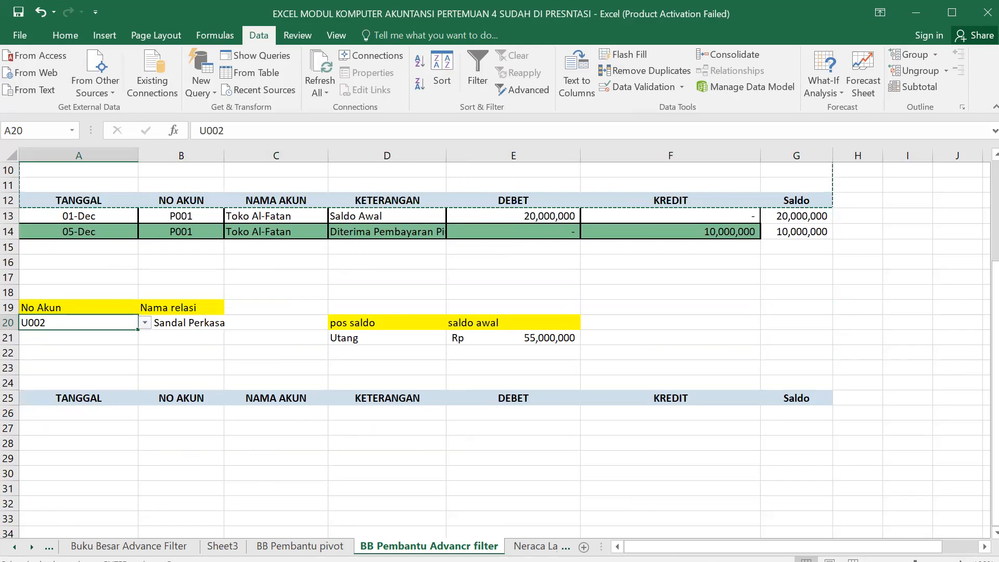
{"action": "left_click_drag", "start_coordinate": [56, 410], "coordinate": [471, 395]}
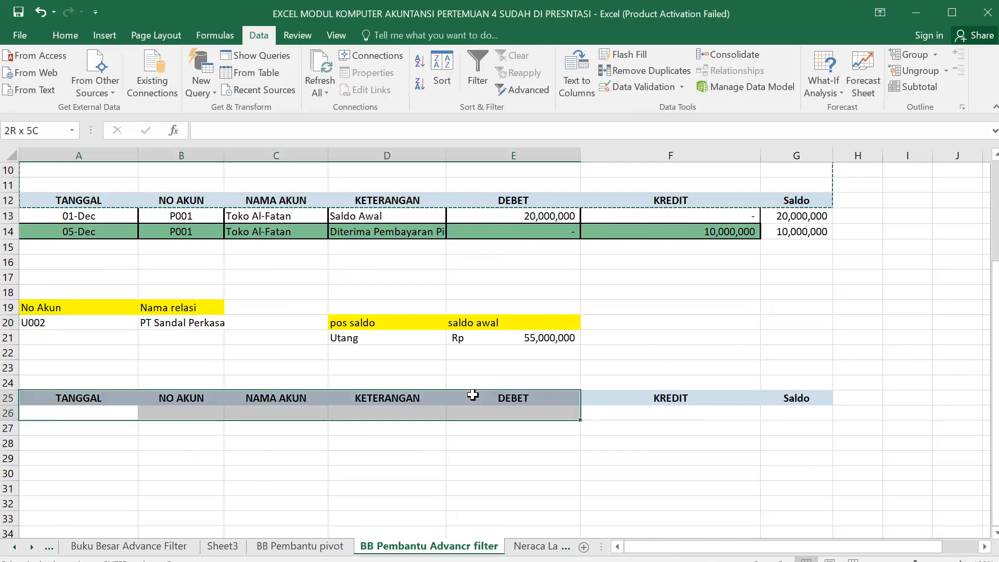
{"action": "left_click_drag", "start_coordinate": [34, 406], "coordinate": [694, 401]}
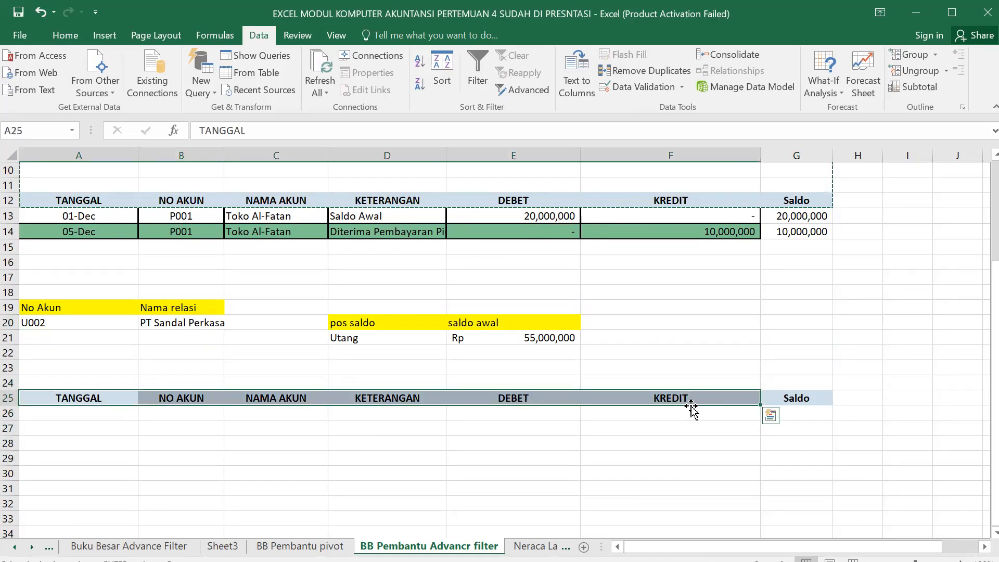
{"action": "left_click", "coordinate": [516, 92]}
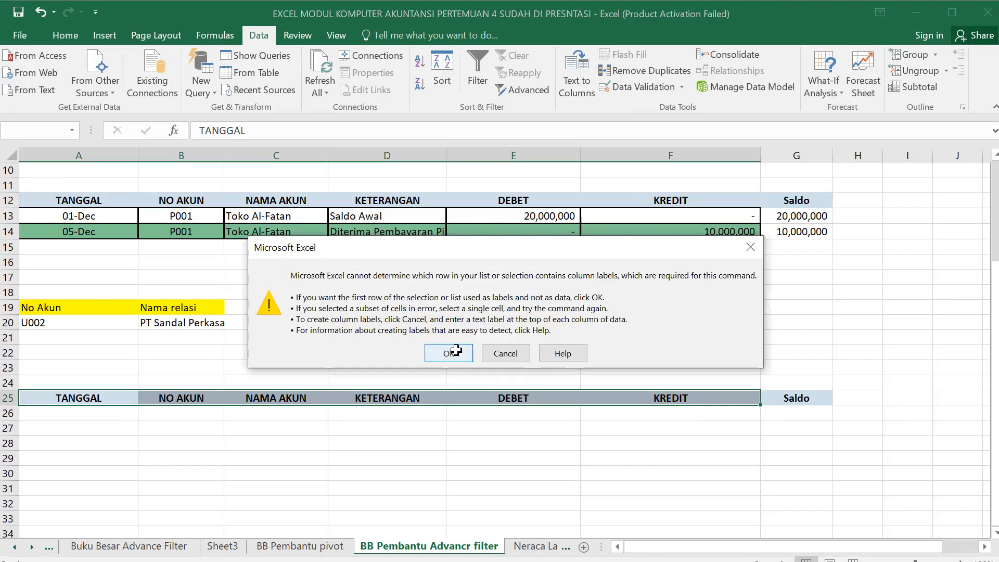
{"action": "left_click", "coordinate": [451, 352]}
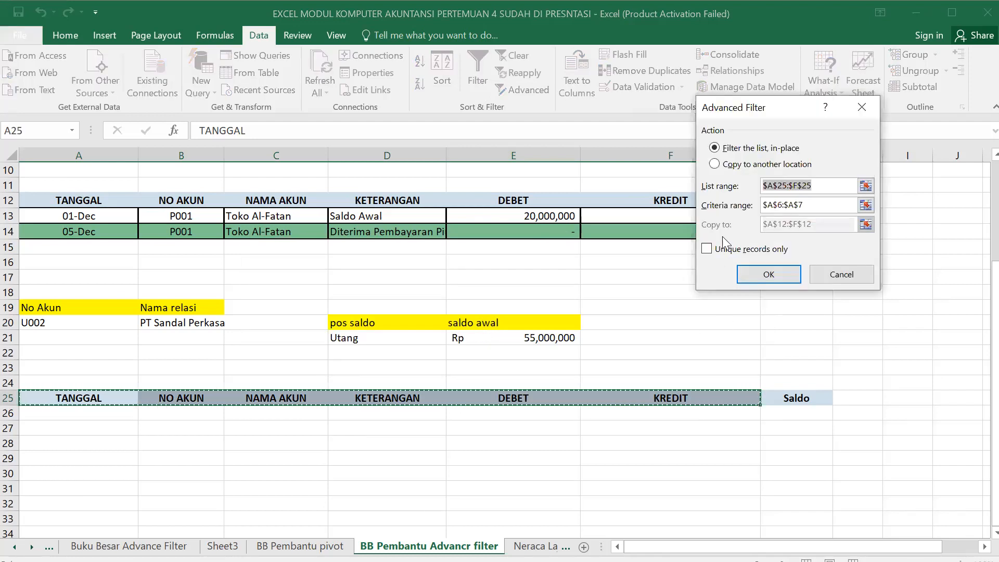
{"action": "key", "text": "BackSpace"}
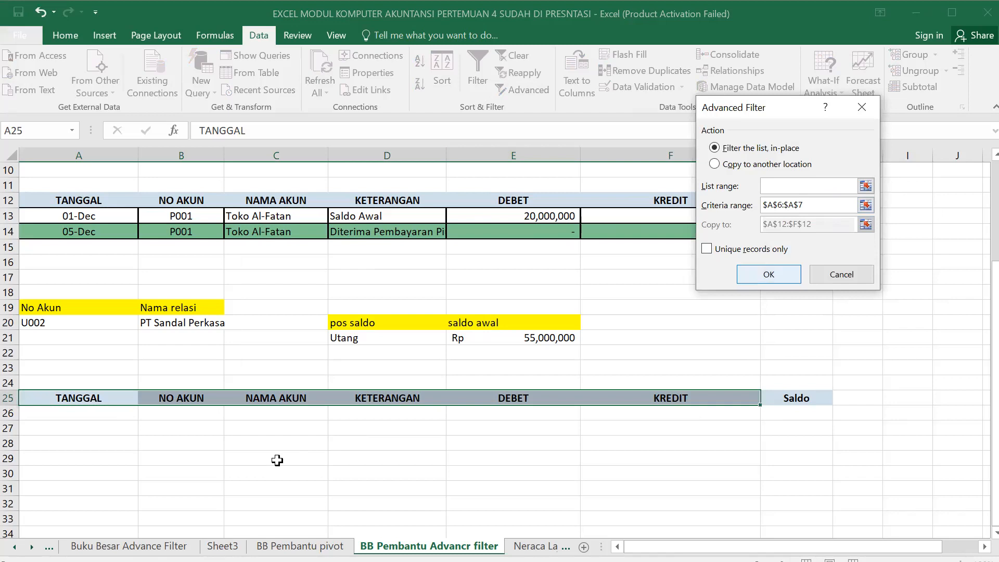
{"action": "left_click", "coordinate": [14, 547]}
{"action": "left_click", "coordinate": [14, 547]}
{"action": "left_click", "coordinate": [15, 547]}
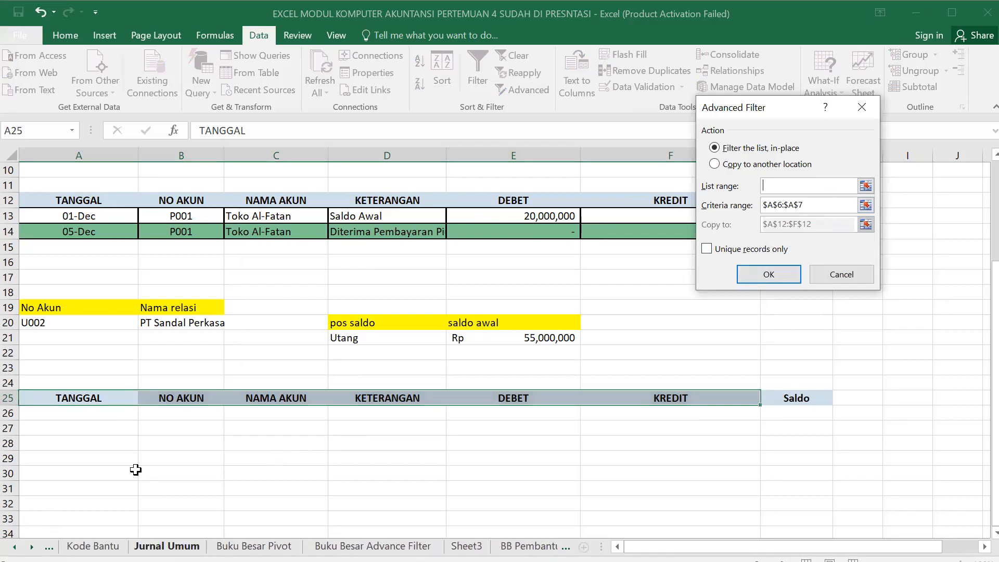
{"action": "left_click", "coordinate": [166, 546]}
{"action": "scroll", "coordinate": [100, 318], "scroll_direction": "up", "scroll_amount": 3}
{"action": "scroll", "coordinate": [100, 319], "scroll_direction": "up", "scroll_amount": 9}
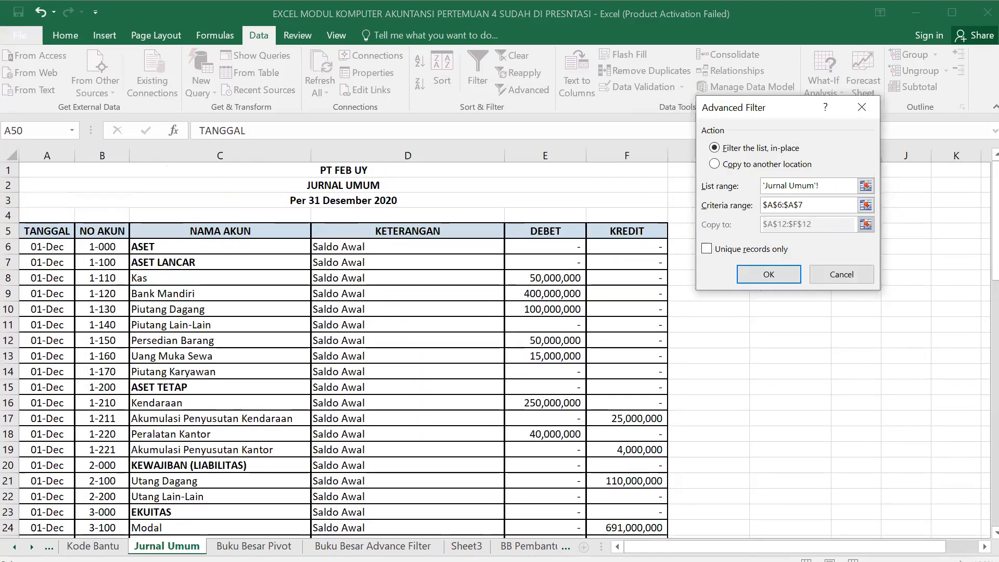
{"action": "left_click_drag", "start_coordinate": [47, 231], "coordinate": [617, 510]}
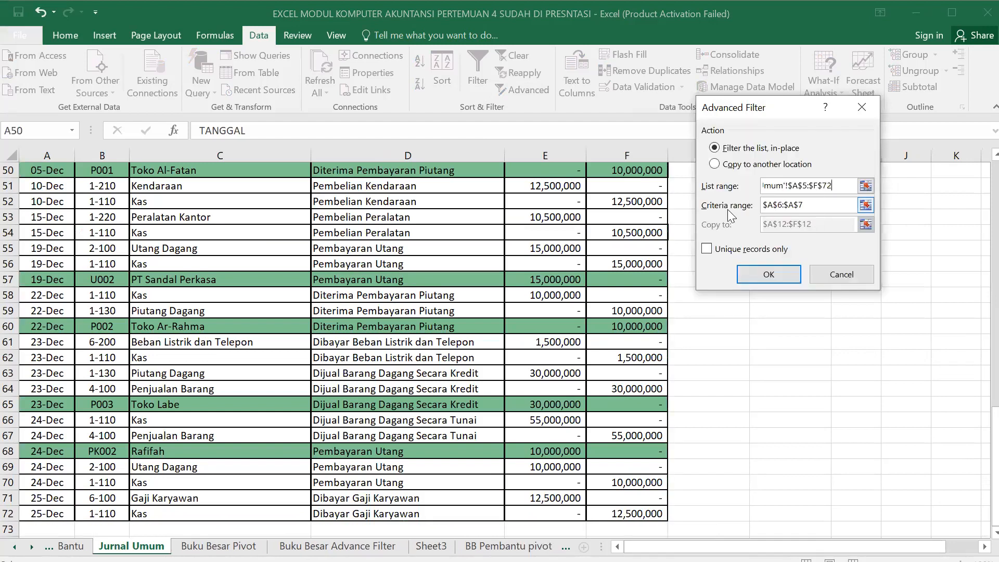
- Set the filter's criteria range to A19:A20 and copy the matching entries to another location at headers A25:F25
{"action": "left_click", "coordinate": [754, 206]}
{"action": "key", "text": "BackSpace"}
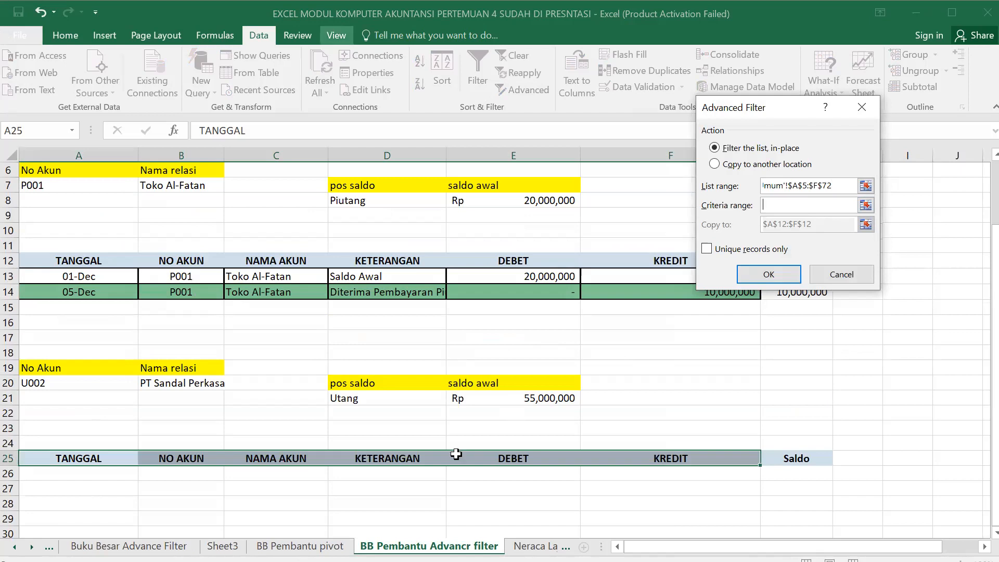
{"action": "left_click_drag", "start_coordinate": [64, 370], "coordinate": [66, 384]}
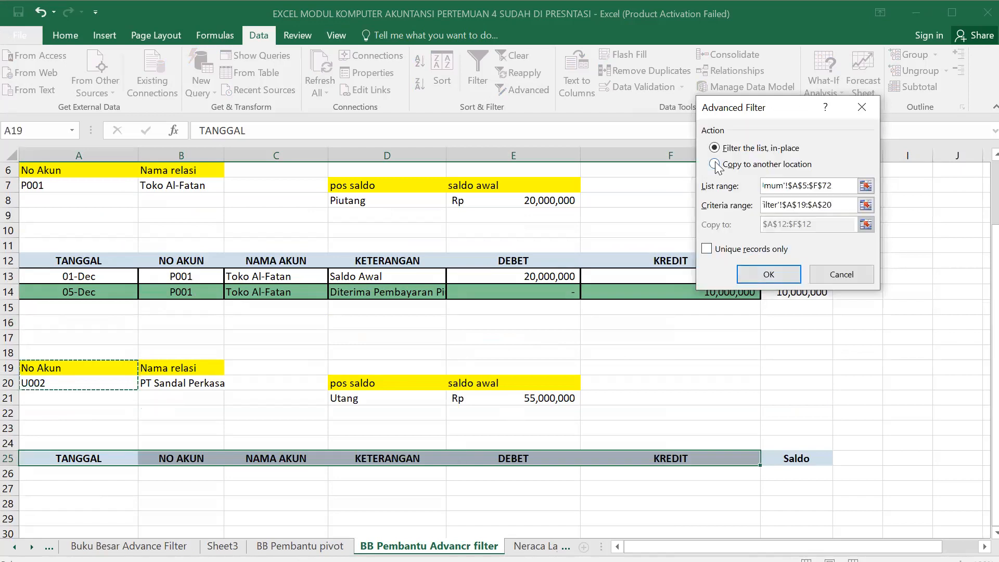
{"action": "left_click", "coordinate": [714, 164]}
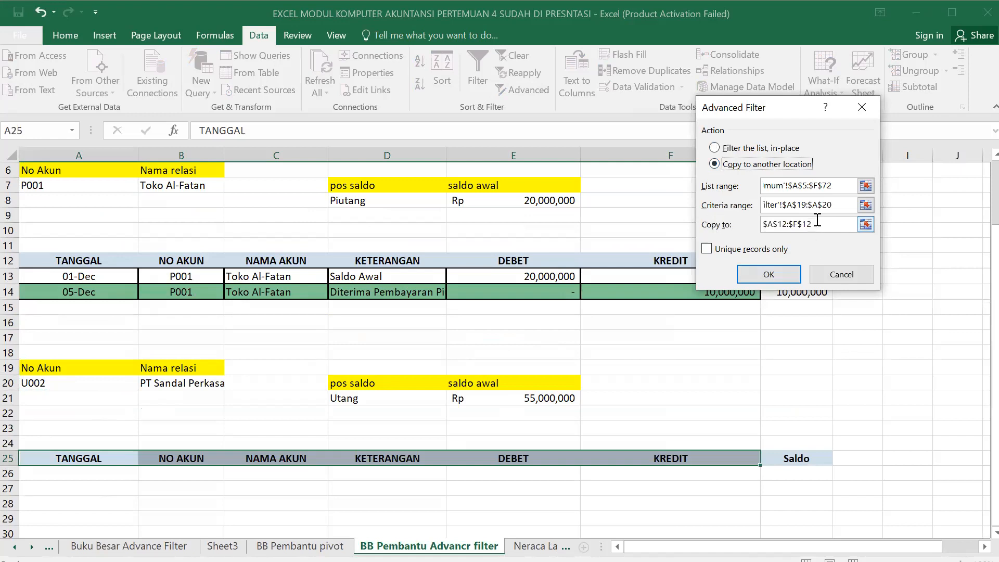
{"action": "left_click_drag", "start_coordinate": [818, 223], "coordinate": [759, 225]}
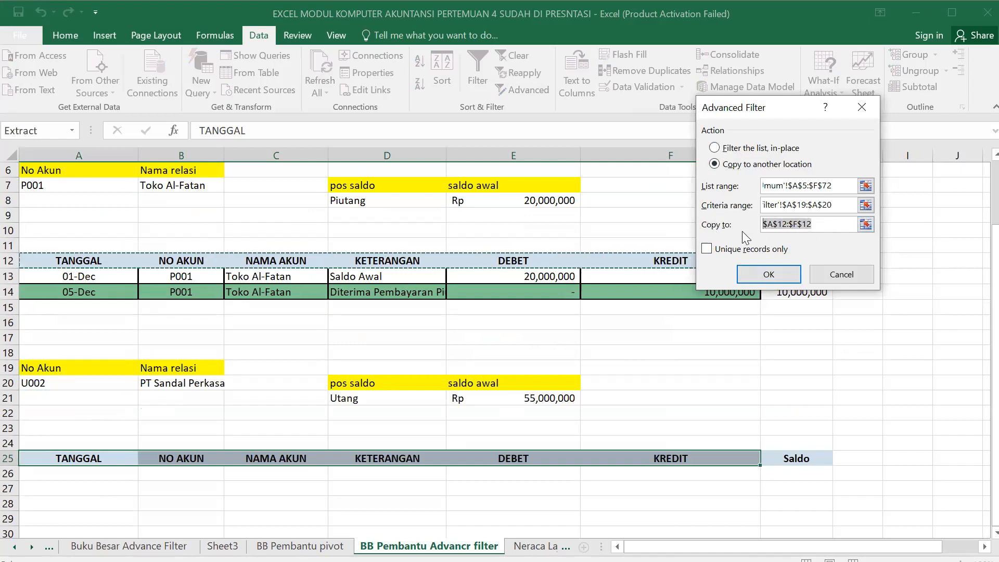
{"action": "key", "text": "BackSpace"}
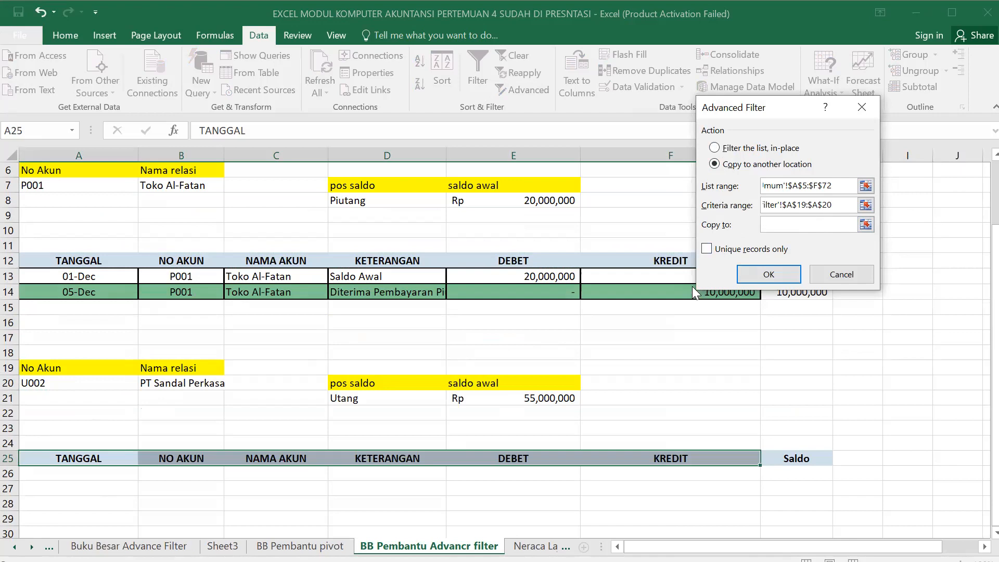
{"action": "left_click", "coordinate": [57, 461]}
{"action": "left_click_drag", "start_coordinate": [696, 461], "coordinate": [695, 462]}
{"action": "left_click", "coordinate": [764, 275]}
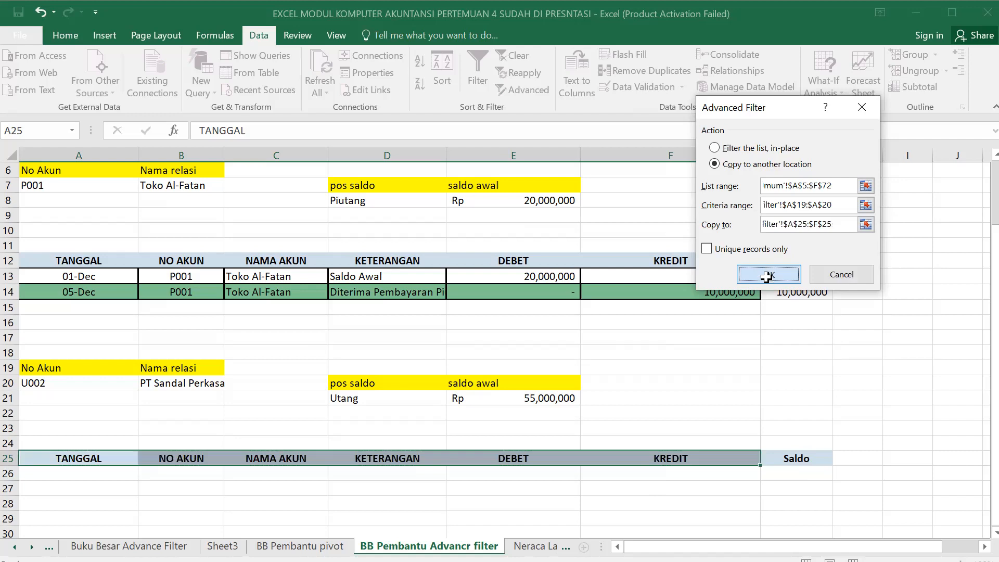
- Enter the formula =F26 as the first Saldo value in cell G26
{"action": "scroll", "coordinate": [783, 208], "scroll_direction": "down", "scroll_amount": 4}
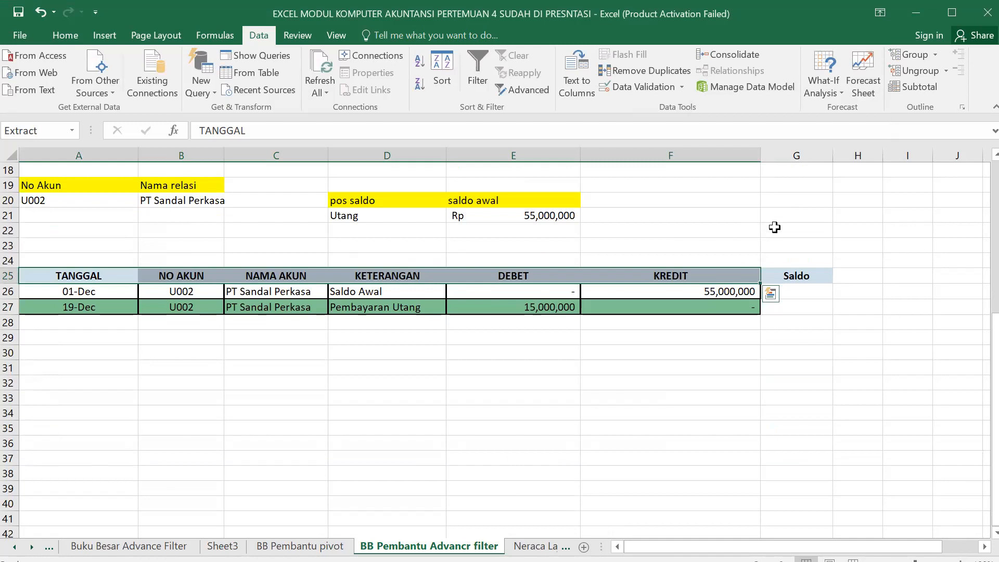
{"action": "left_click", "coordinate": [801, 291]}
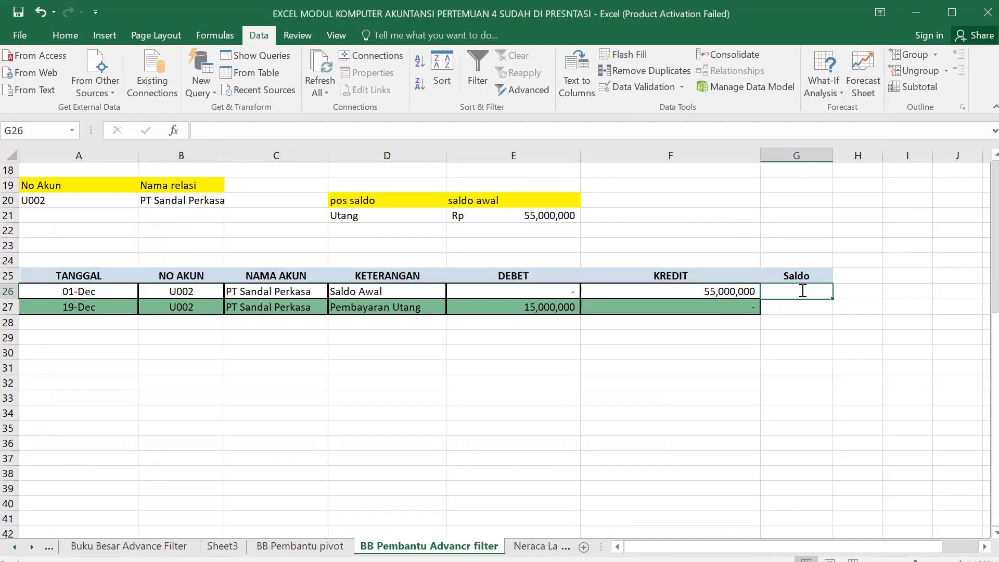
{"action": "type", "text": "="}
{"action": "left_click", "coordinate": [709, 293]}
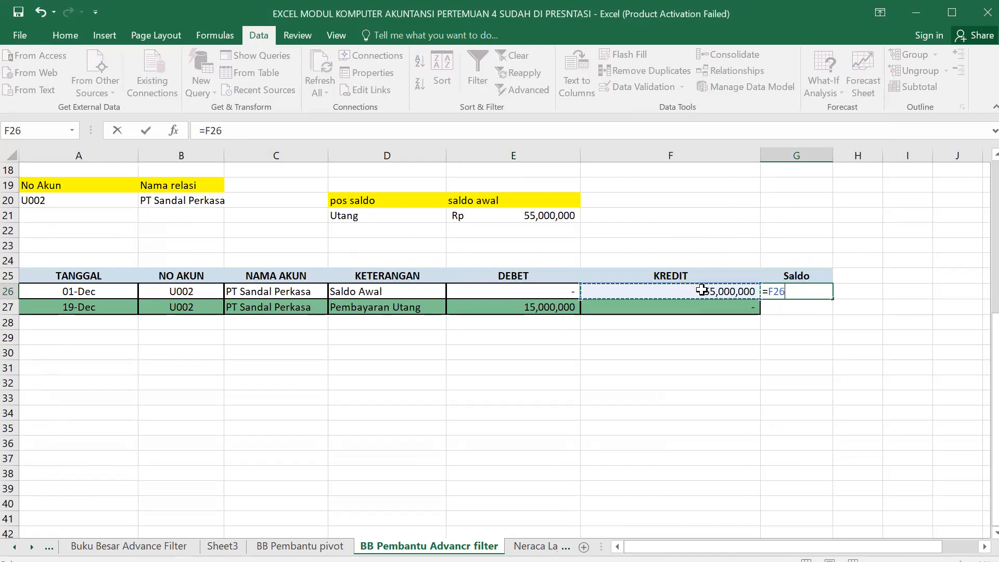
{"action": "key", "text": "Return"}
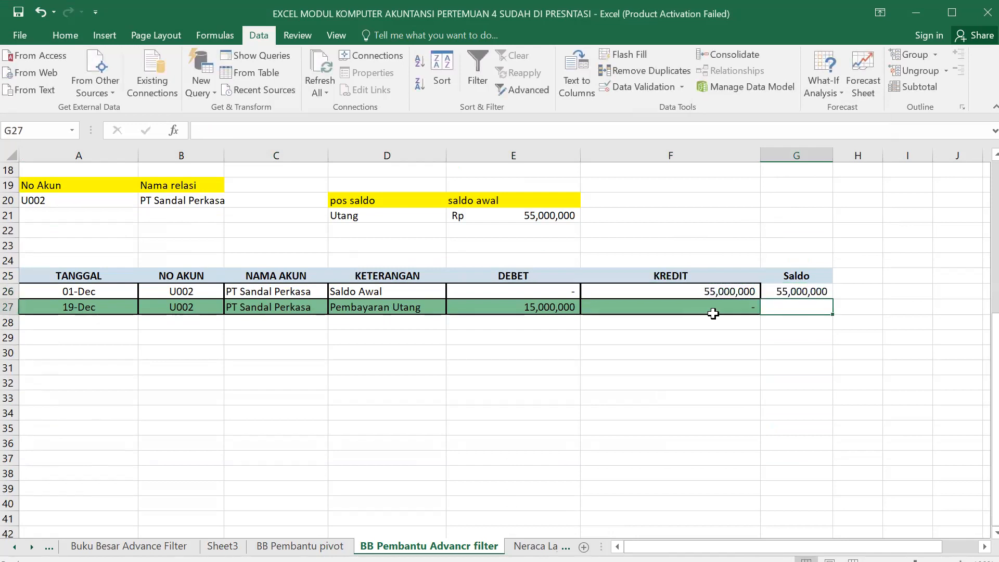
- Enter a Saldo formula in G27 that subtracts debit E27 from the previous balance G26 and adds credit F27
{"action": "type", "text": "="}
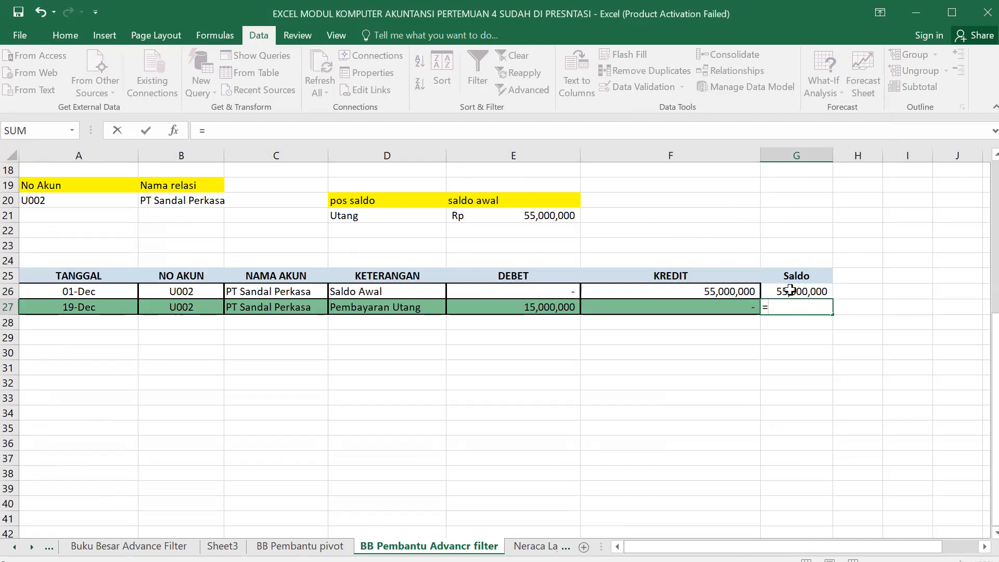
{"action": "left_click", "coordinate": [791, 290]}
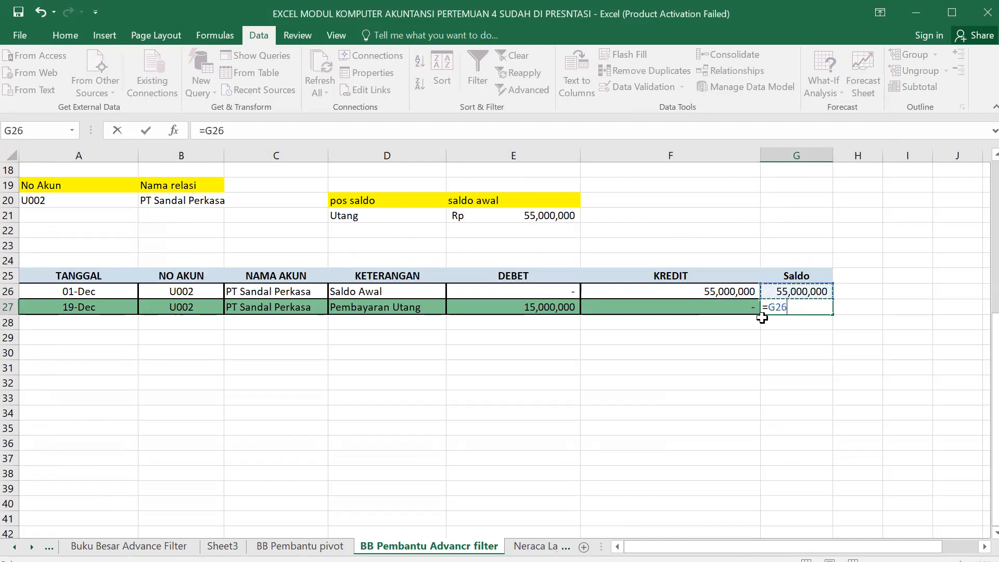
{"action": "type", "text": "+"}
{"action": "left_click", "coordinate": [549, 306]}
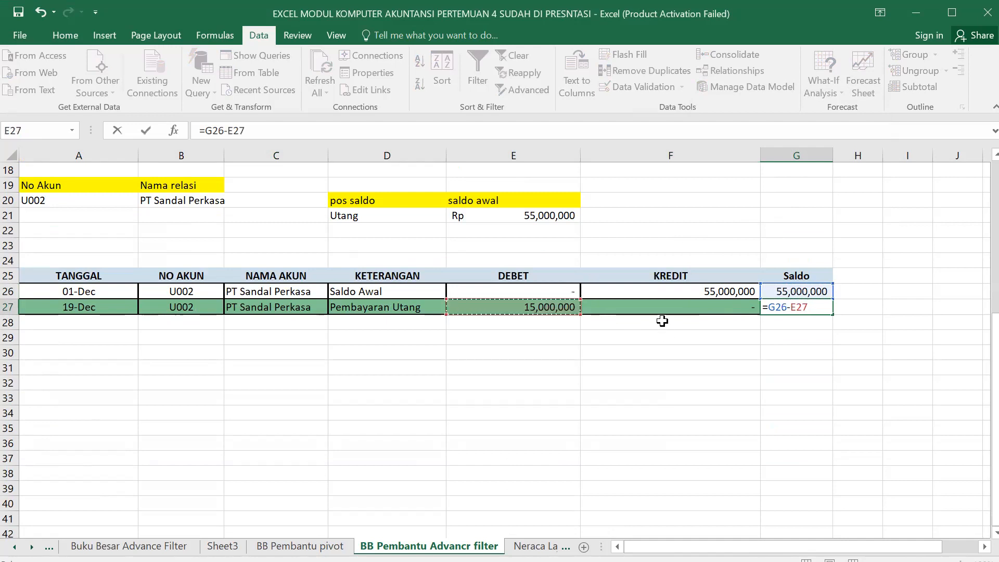
{"action": "type", "text": "="}
{"action": "left_click", "coordinate": [646, 306]}
{"action": "key", "text": "Return"}
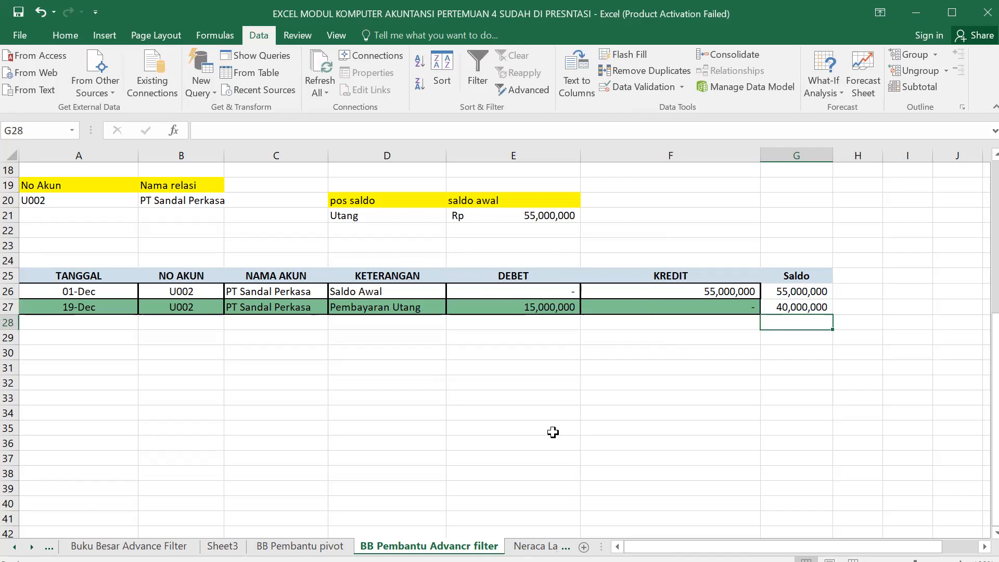
- Clear the existing borders from the U002 entries in A26:G27 and apply All Borders to the range
{"action": "scroll", "coordinate": [462, 374], "scroll_direction": "up", "scroll_amount": 1}
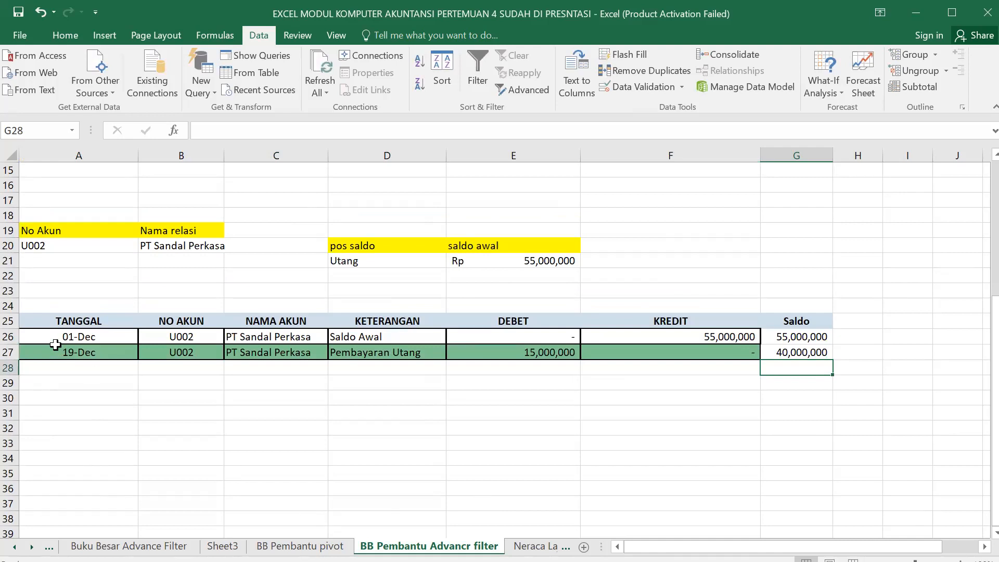
{"action": "left_click_drag", "start_coordinate": [29, 343], "coordinate": [781, 342]}
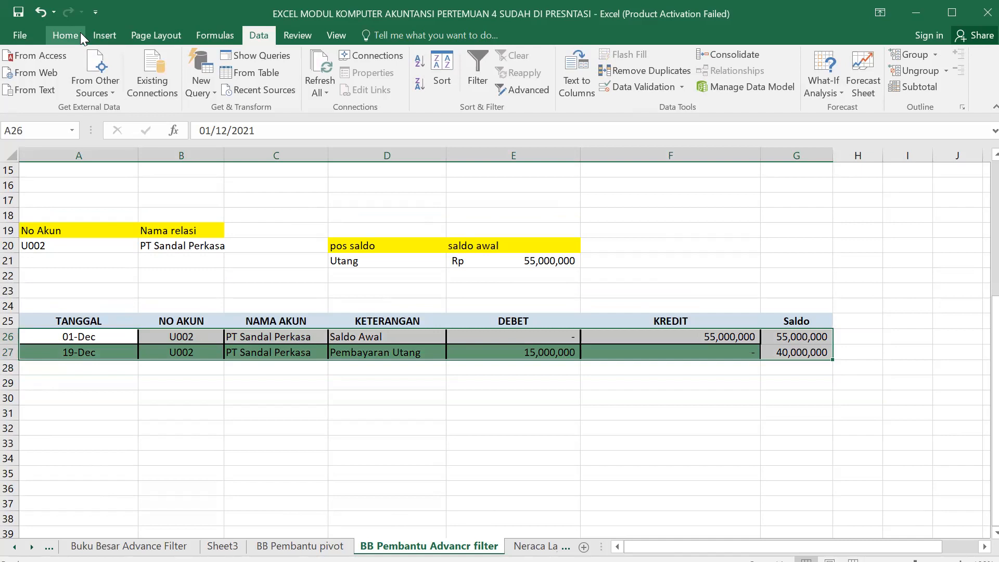
{"action": "left_click", "coordinate": [65, 35]}
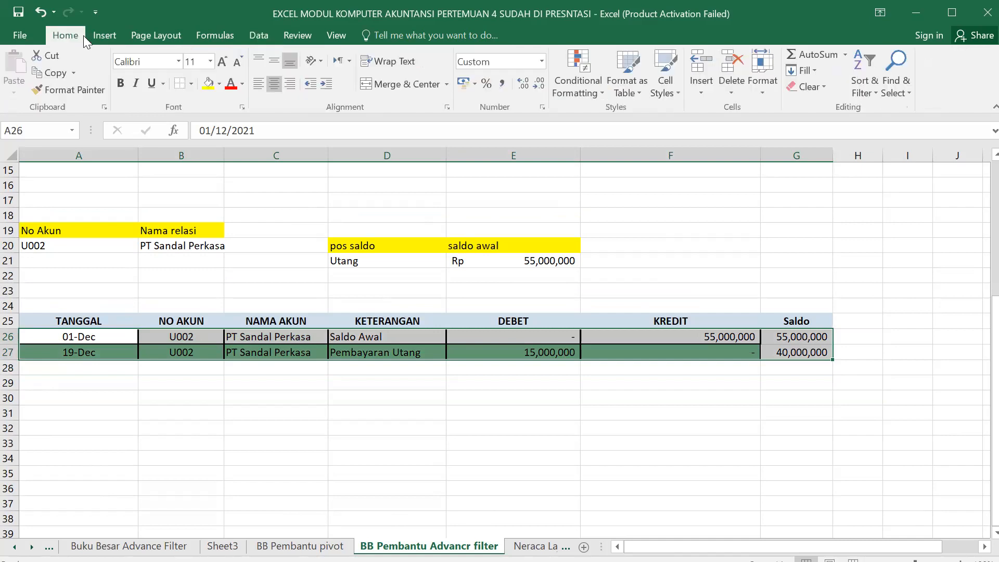
{"action": "left_click", "coordinate": [181, 84]}
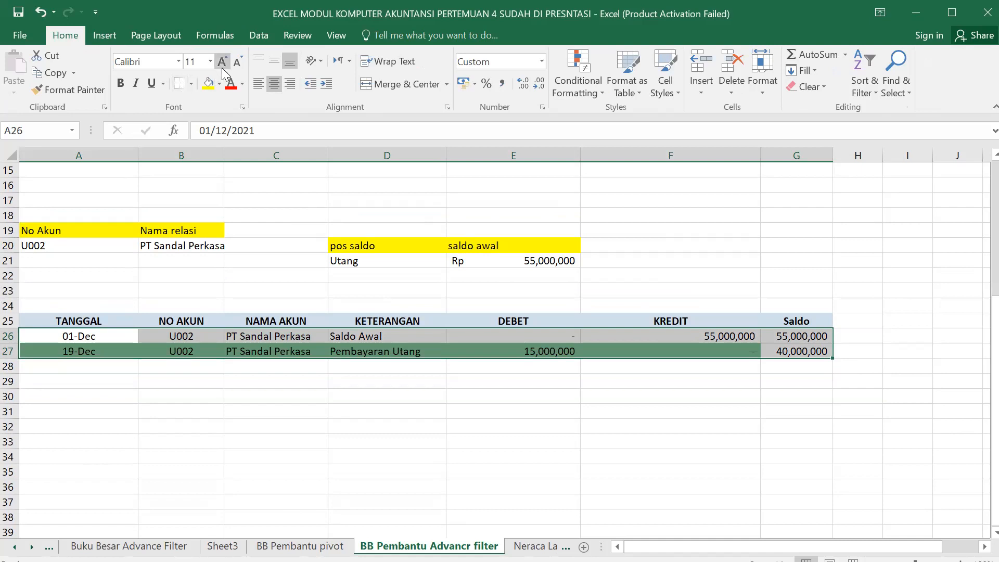
{"action": "left_click", "coordinate": [191, 84]}
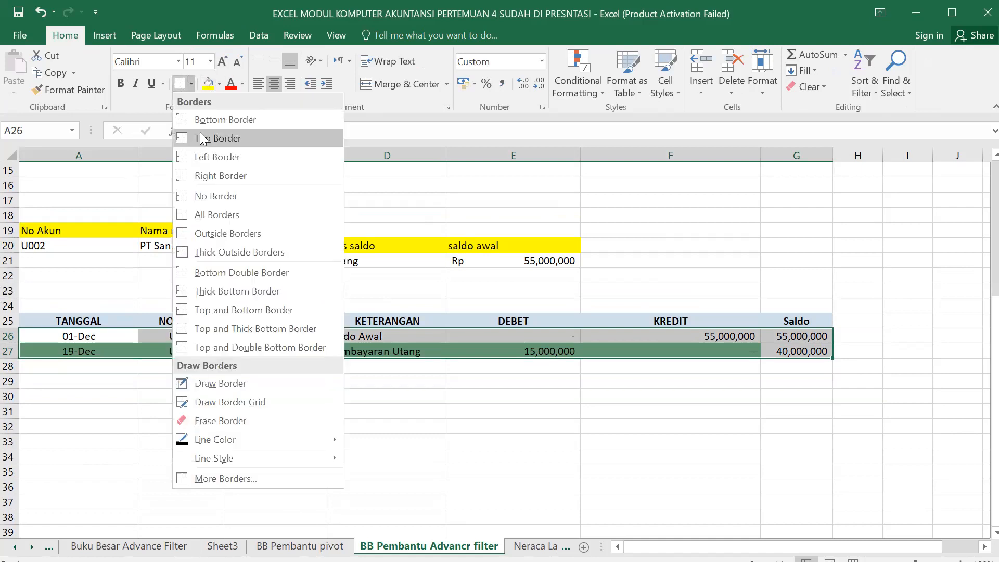
{"action": "left_click", "coordinate": [217, 196]}
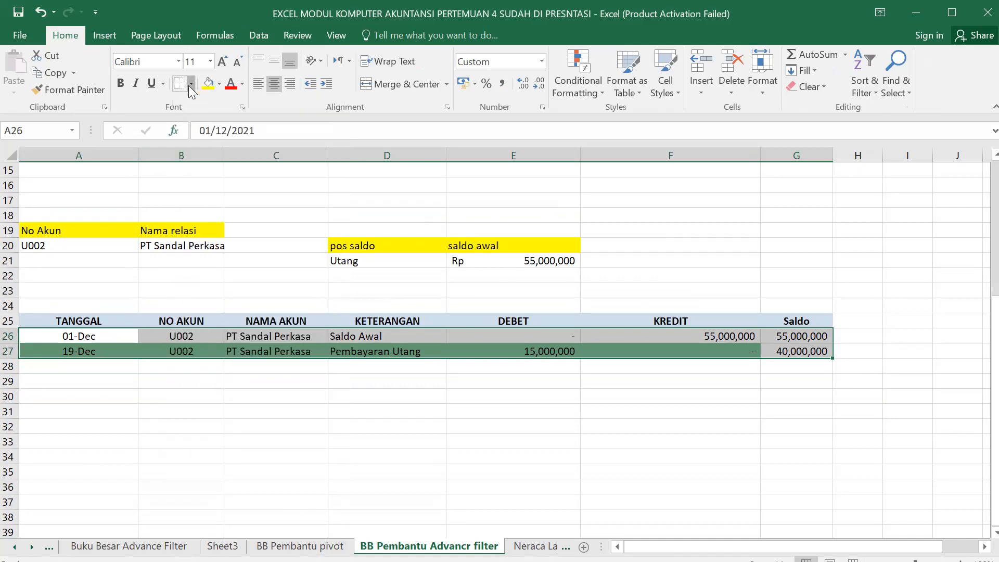
{"action": "left_click", "coordinate": [191, 84]}
{"action": "left_click", "coordinate": [235, 213]}
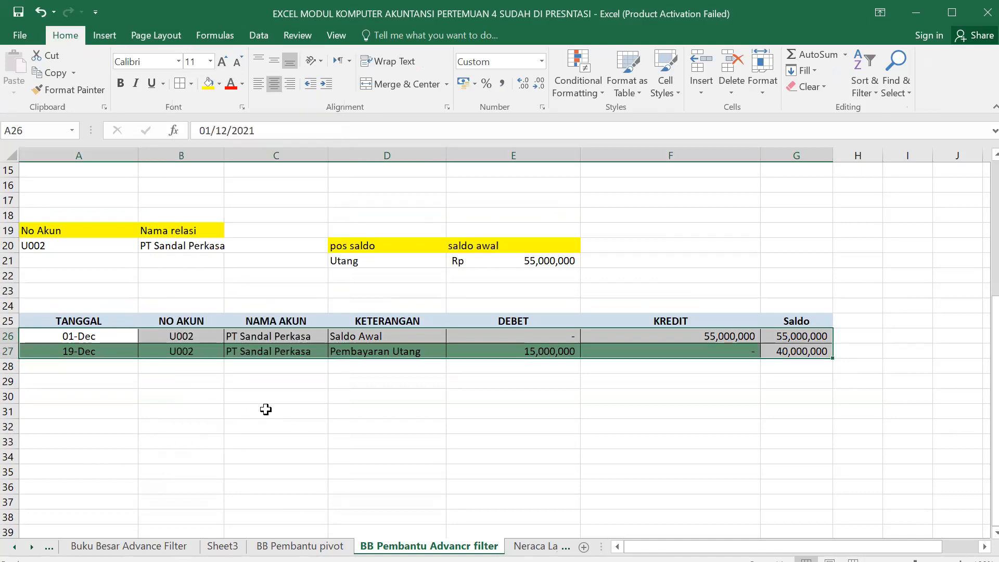
{"action": "left_click", "coordinate": [266, 410]}
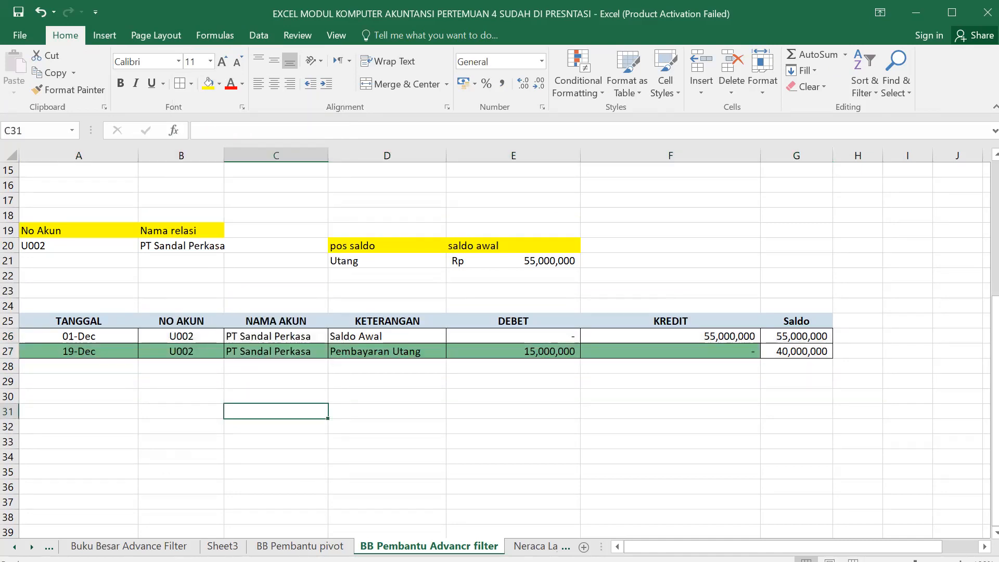
- Copy the three title rows A1:I3 from the BB Pembantu Advancr filter sheet to cell A1 of the Neraca Lajur sheet
{"action": "left_click", "coordinate": [535, 546]}
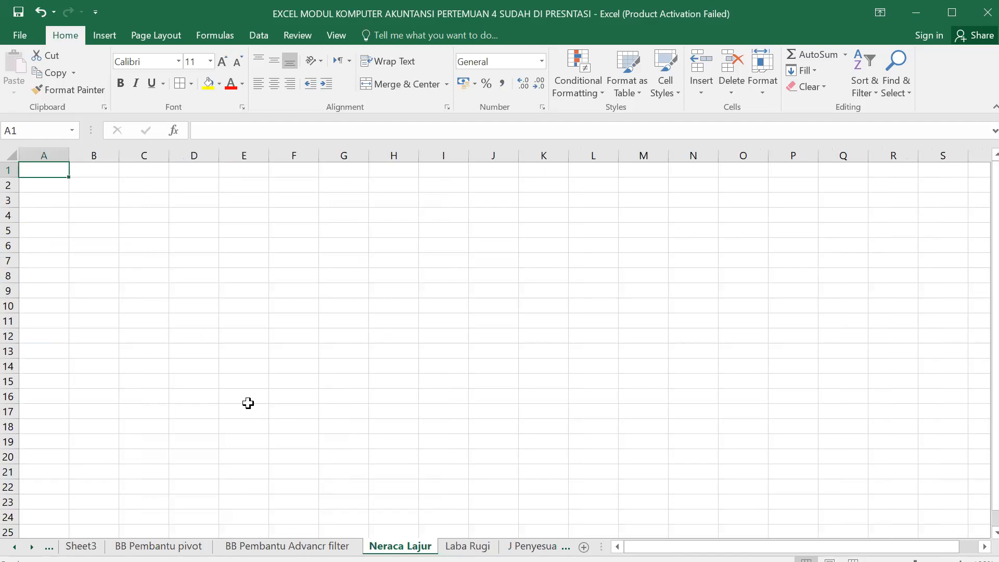
{"action": "left_click", "coordinate": [336, 546]}
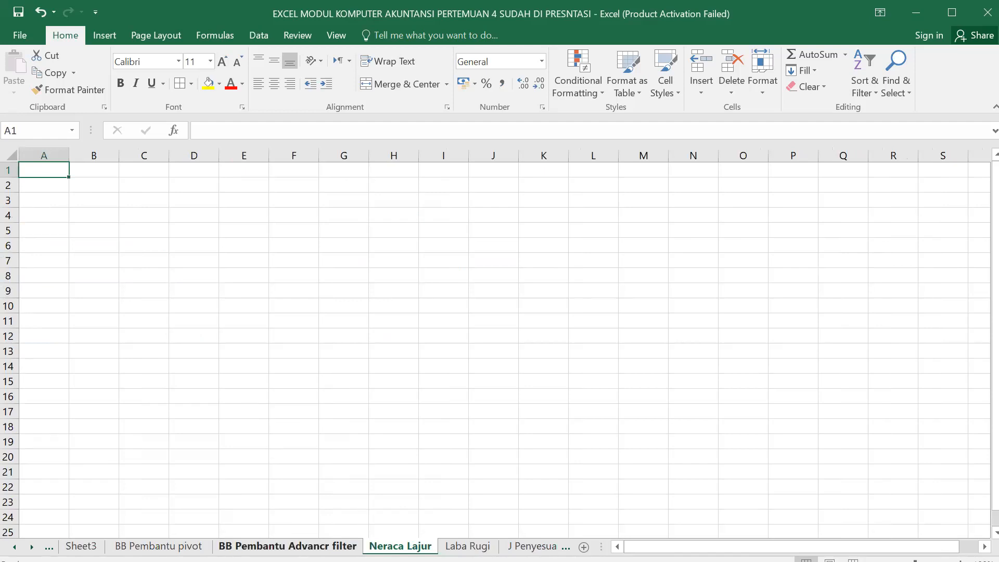
{"action": "scroll", "coordinate": [270, 466], "scroll_direction": "up", "scroll_amount": 6}
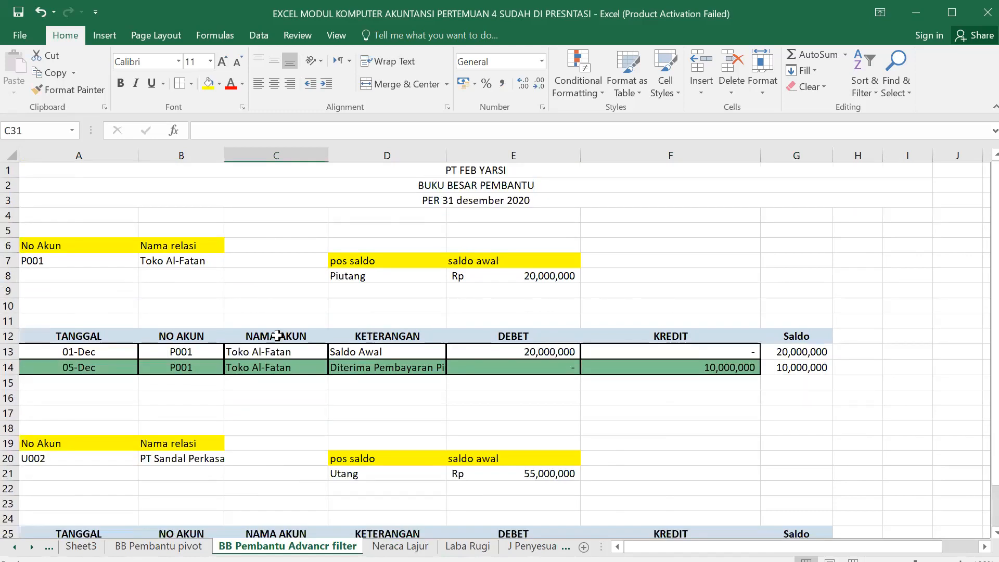
{"action": "left_click_drag", "start_coordinate": [458, 171], "coordinate": [494, 206]}
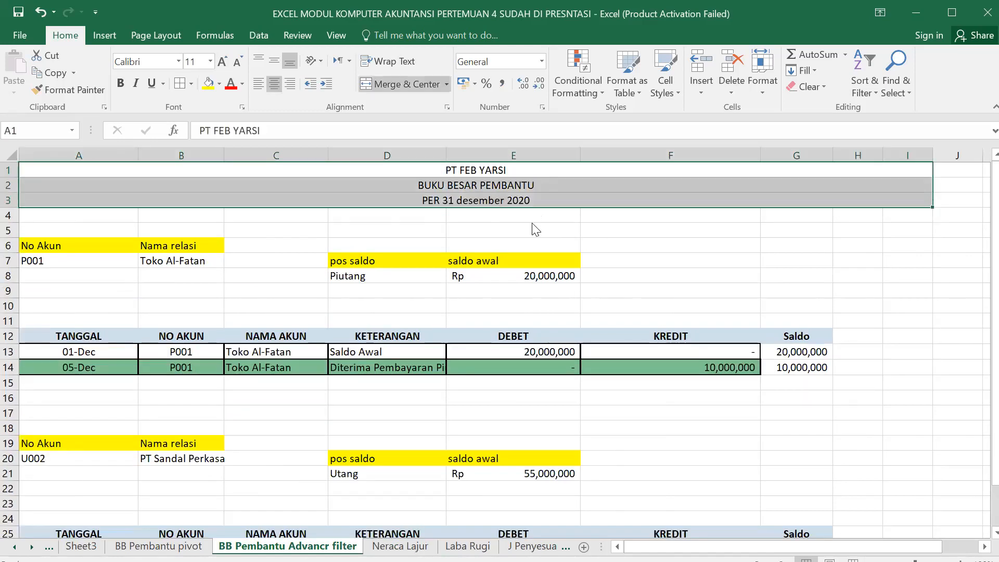
{"action": "key", "text": "ctrl+c"}
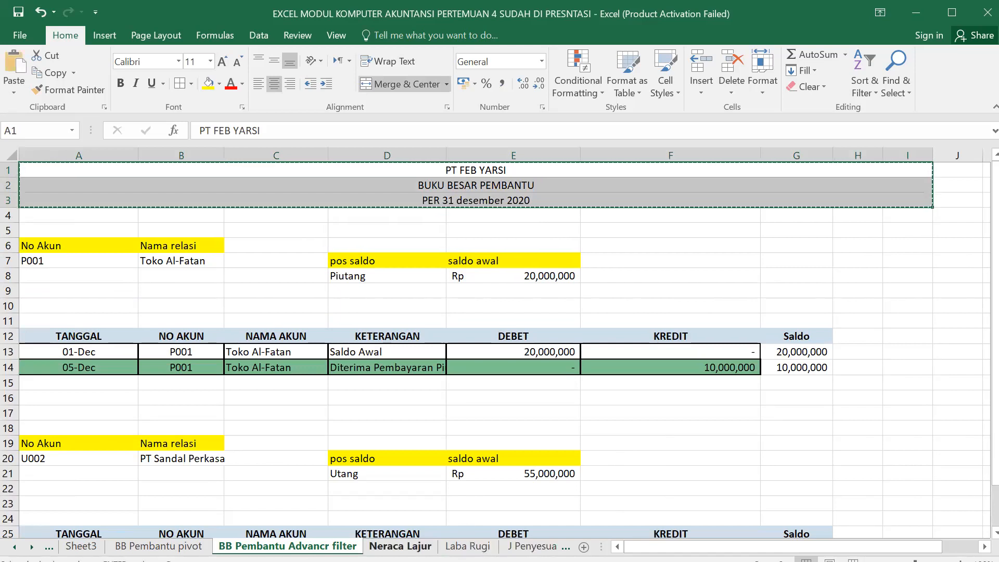
{"action": "left_click", "coordinate": [400, 546]}
{"action": "right_click", "coordinate": [39, 170]}
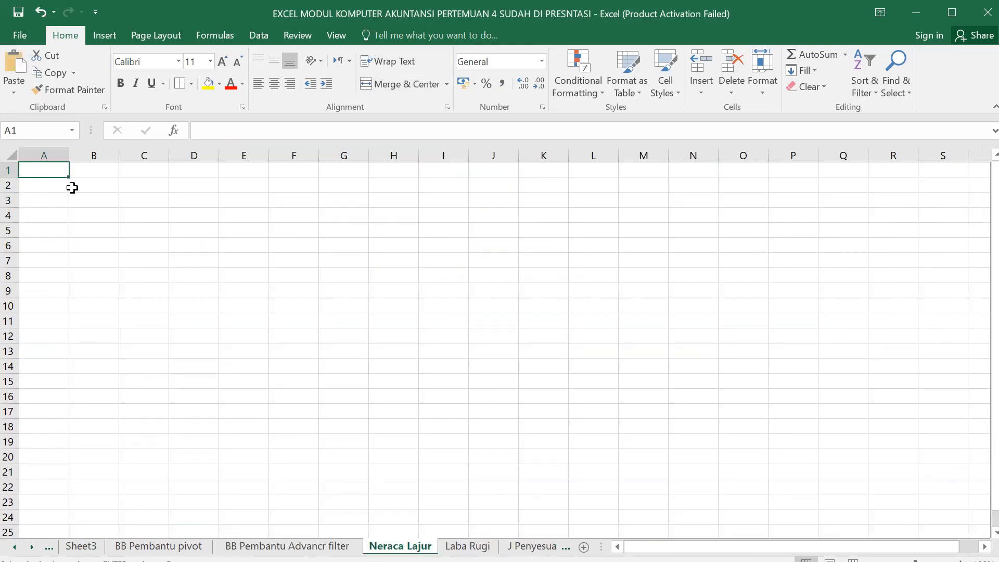
{"action": "left_click", "coordinate": [71, 245]}
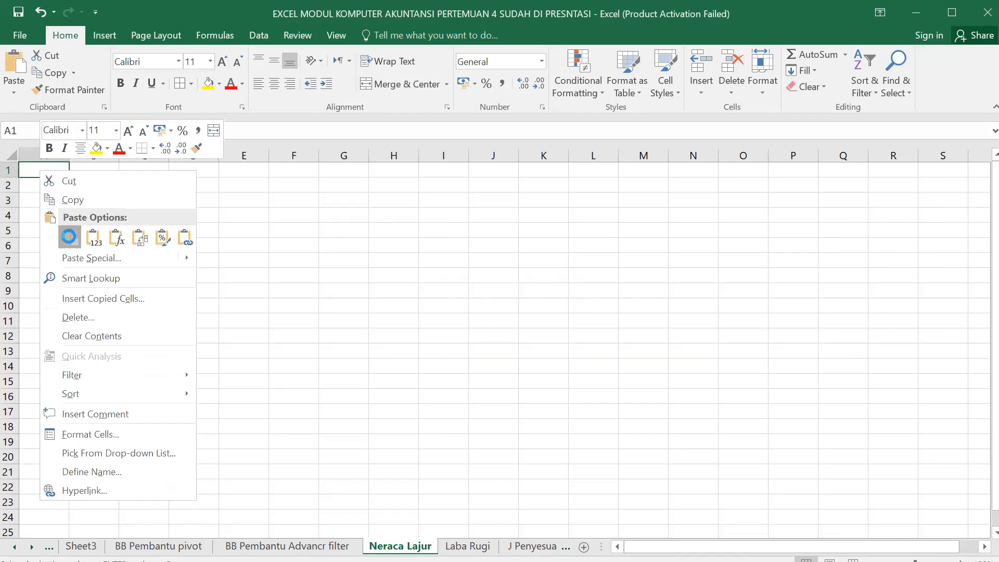
{"action": "left_click", "coordinate": [299, 249]}
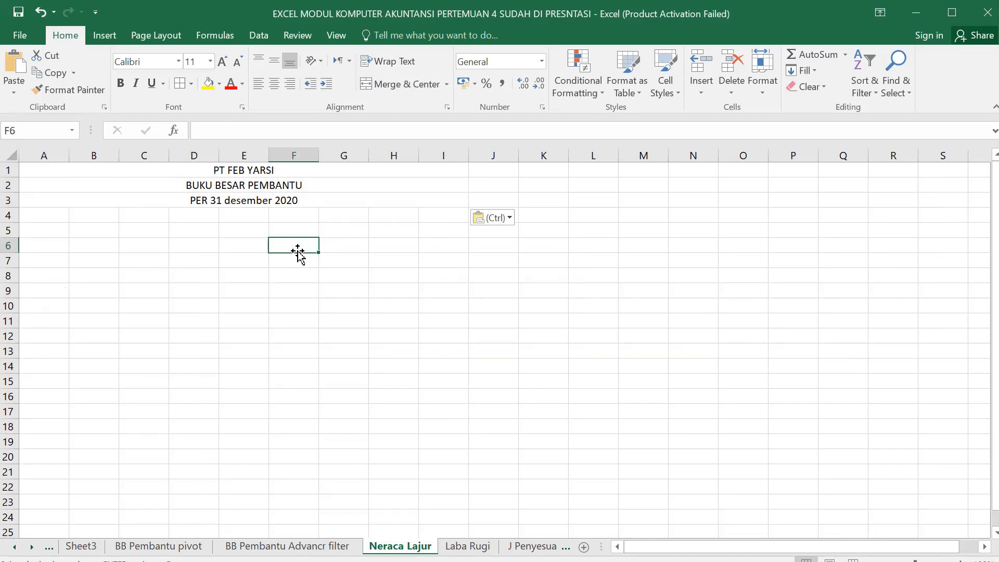
- Start a PivotTable from cell A7 of Neraca Lajur with 'Jurnal Umum'!$A$5:$F$71 as its source range
{"action": "left_click", "coordinate": [42, 261]}
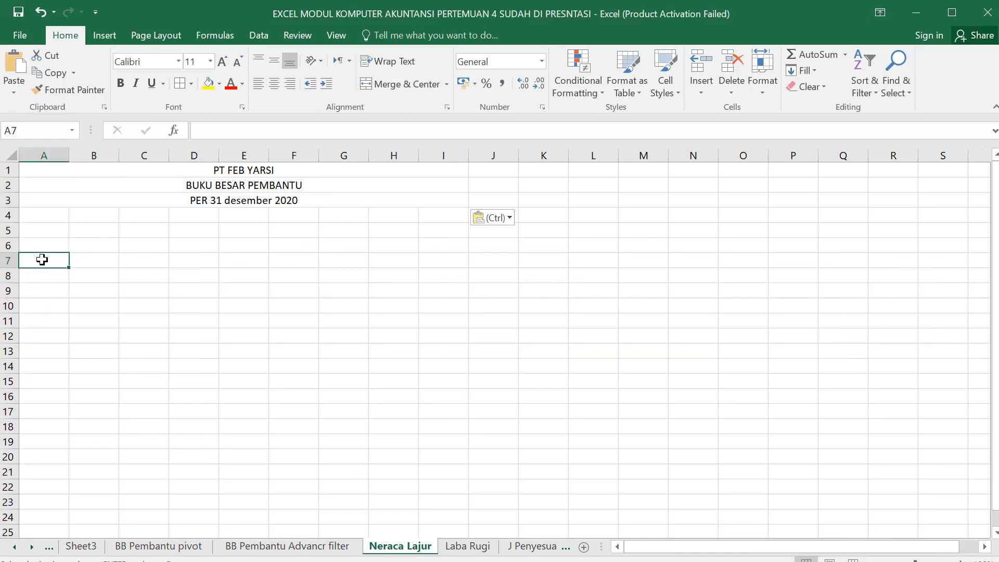
{"action": "left_click", "coordinate": [98, 34]}
{"action": "left_click", "coordinate": [32, 62]}
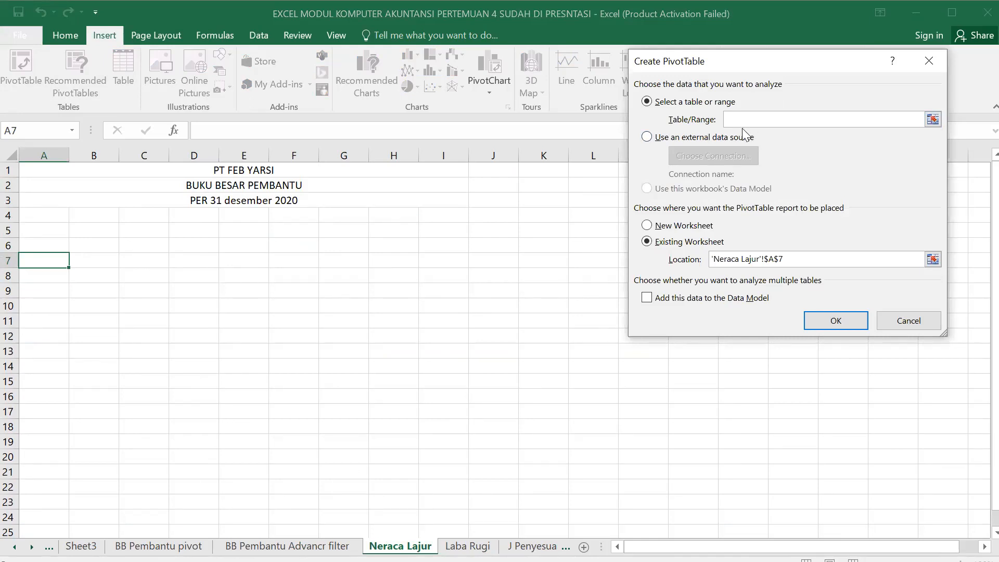
{"action": "left_click", "coordinate": [48, 547]}
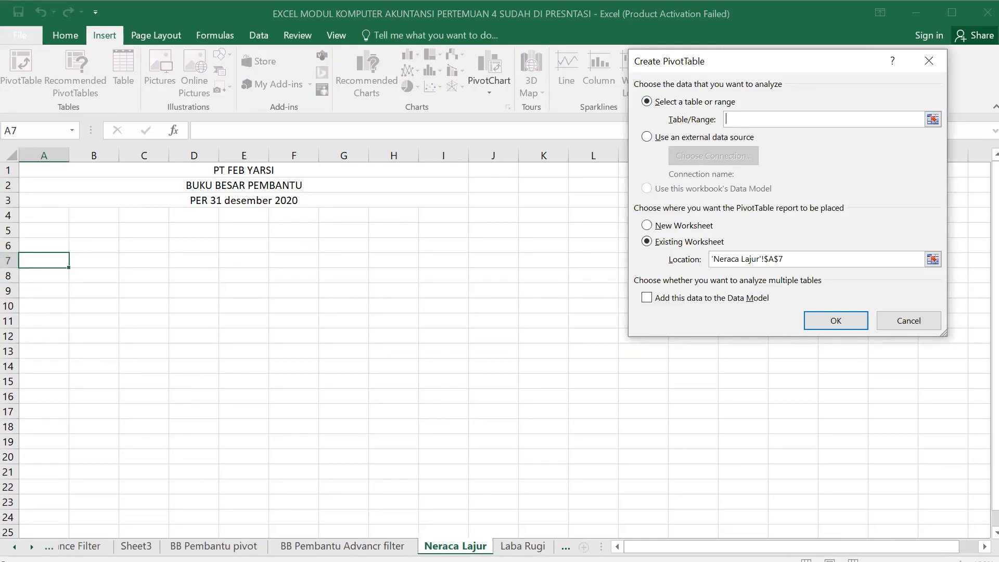
{"action": "left_click", "coordinate": [49, 547]}
{"action": "left_click", "coordinate": [32, 547]}
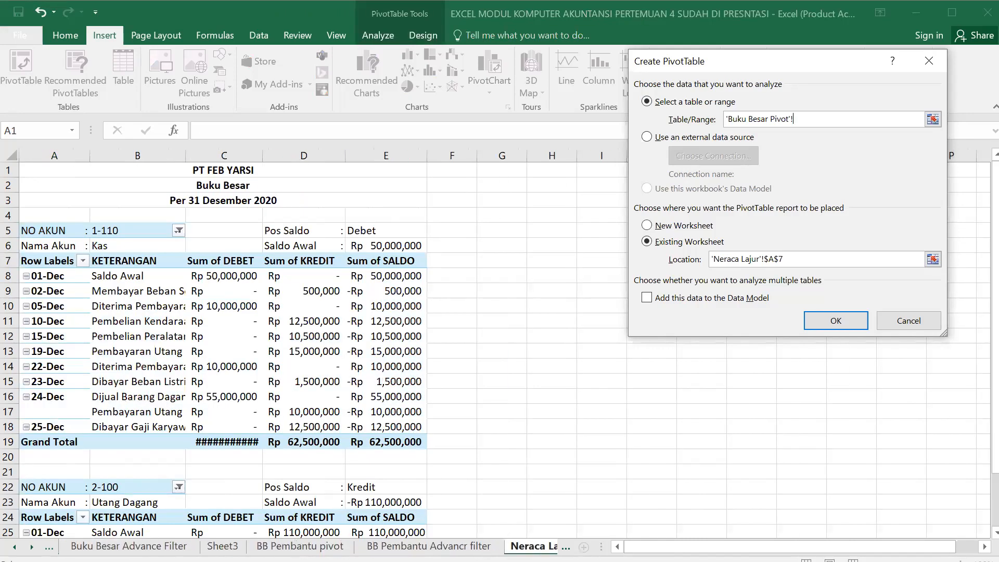
{"action": "left_click", "coordinate": [15, 547]}
{"action": "left_click", "coordinate": [14, 547]}
{"action": "left_click", "coordinate": [14, 547]}
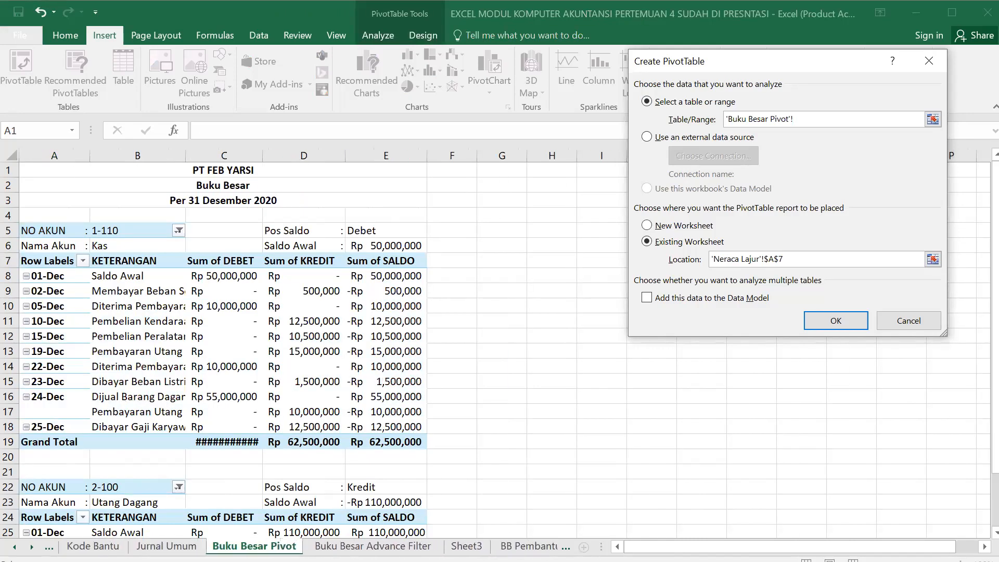
{"action": "left_click", "coordinate": [166, 546]}
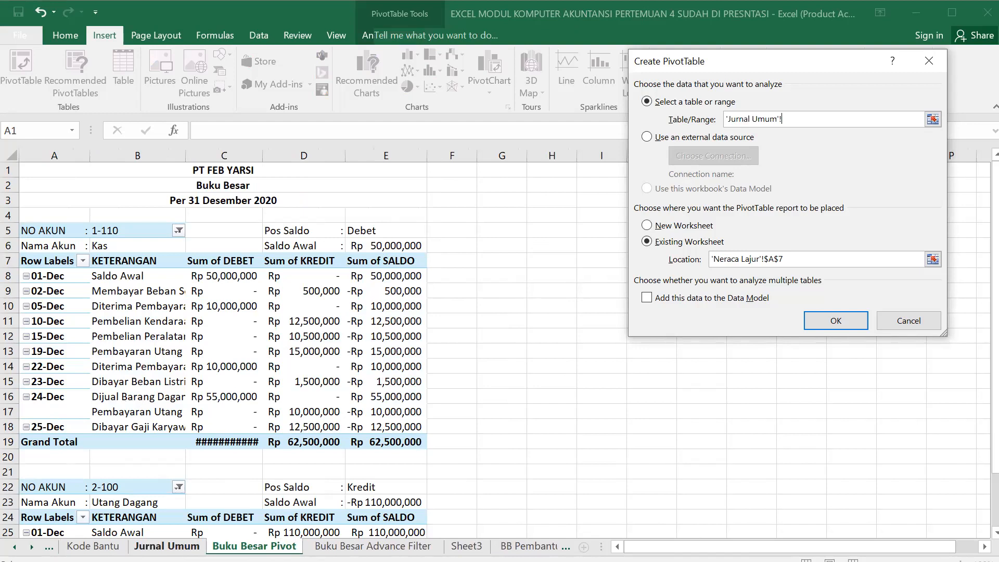
{"action": "scroll", "coordinate": [76, 277], "scroll_direction": "up", "scroll_amount": 9}
{"action": "scroll", "coordinate": [76, 277], "scroll_direction": "up", "scroll_amount": 7}
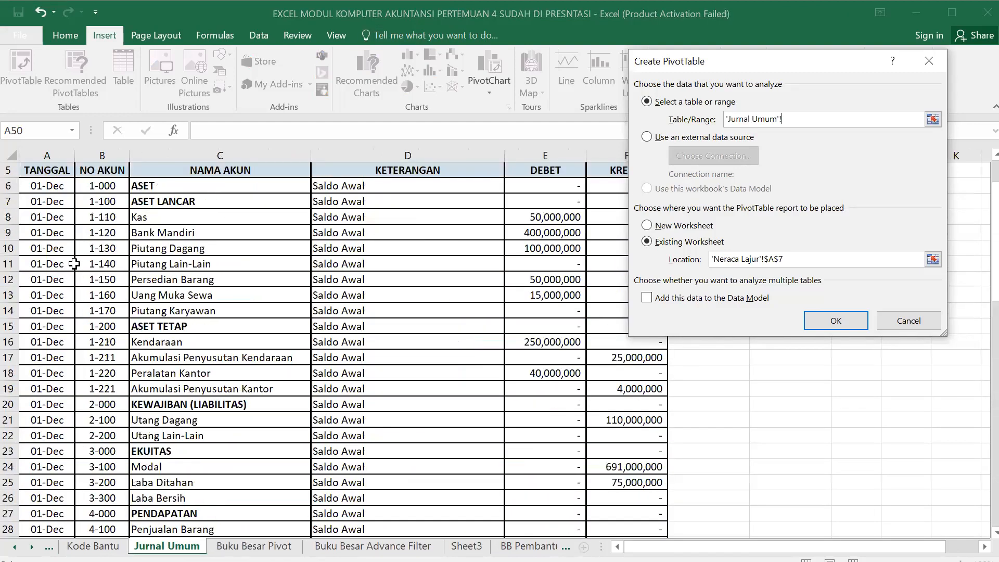
{"action": "left_click", "coordinate": [52, 232]}
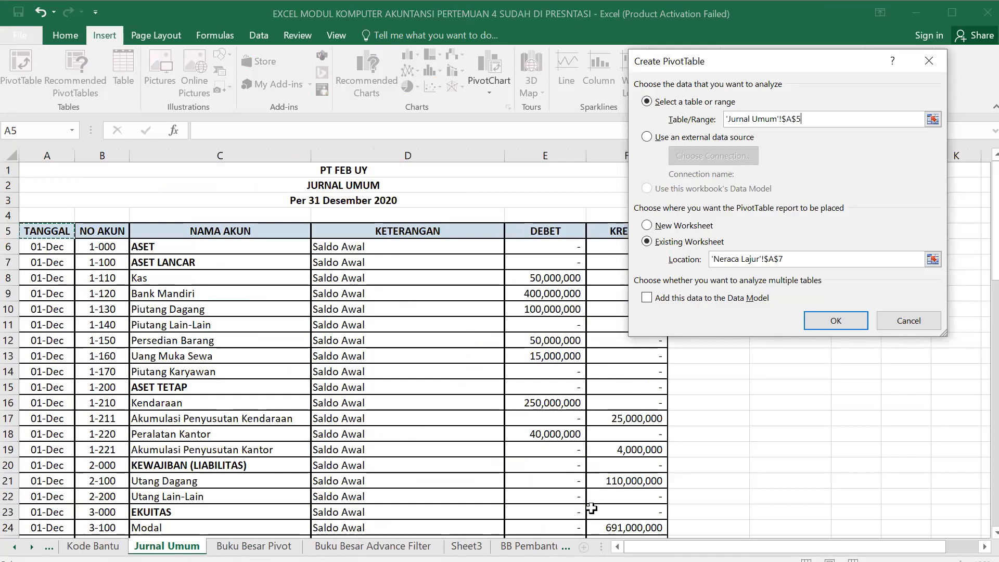
{"action": "type", "text": ":$F$71"}
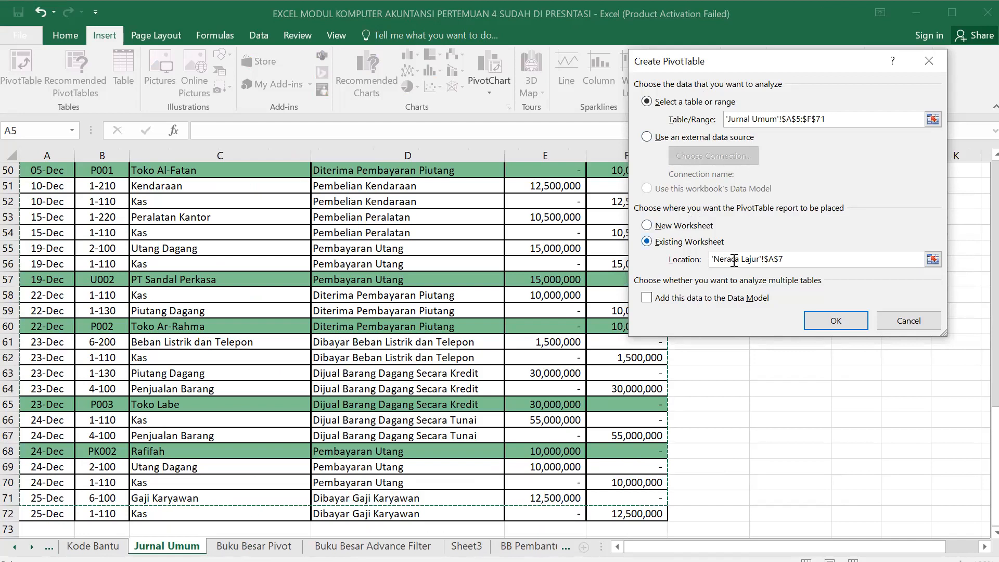
- Re-enter the PivotTable location as cell A7 on the existing Neraca Lajur sheet and create the table
{"action": "left_click", "coordinate": [801, 259]}
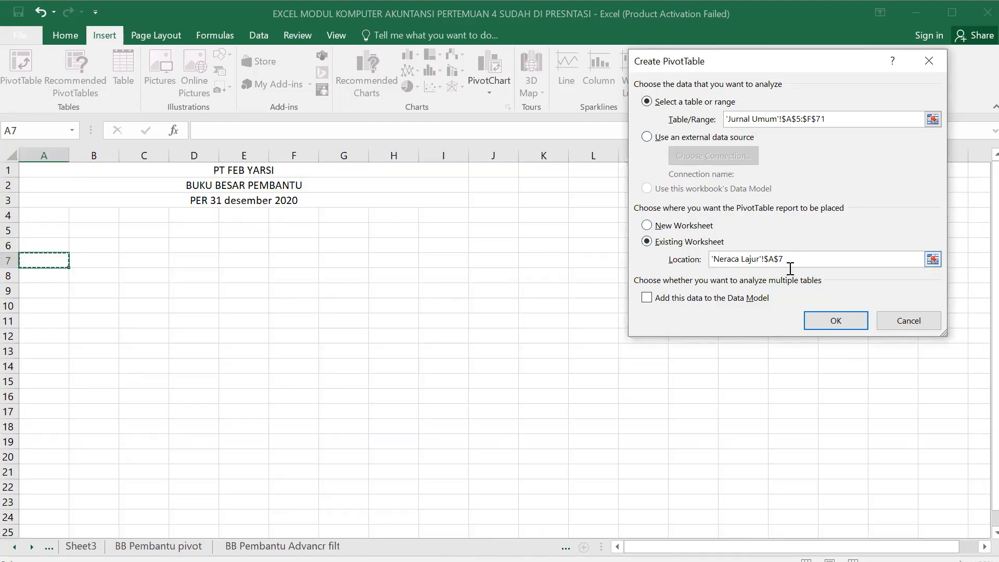
{"action": "left_click_drag", "start_coordinate": [787, 259], "coordinate": [684, 248]}
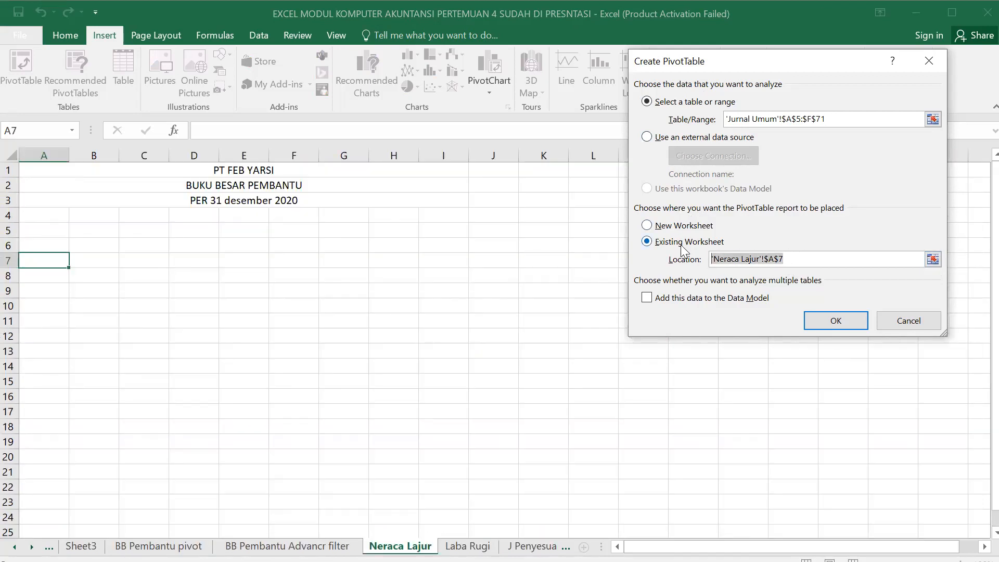
{"action": "key", "text": "BackSpace"}
{"action": "left_click", "coordinate": [383, 530]}
{"action": "left_click_drag", "start_coordinate": [384, 531], "coordinate": [388, 504]}
{"action": "left_click", "coordinate": [401, 546]}
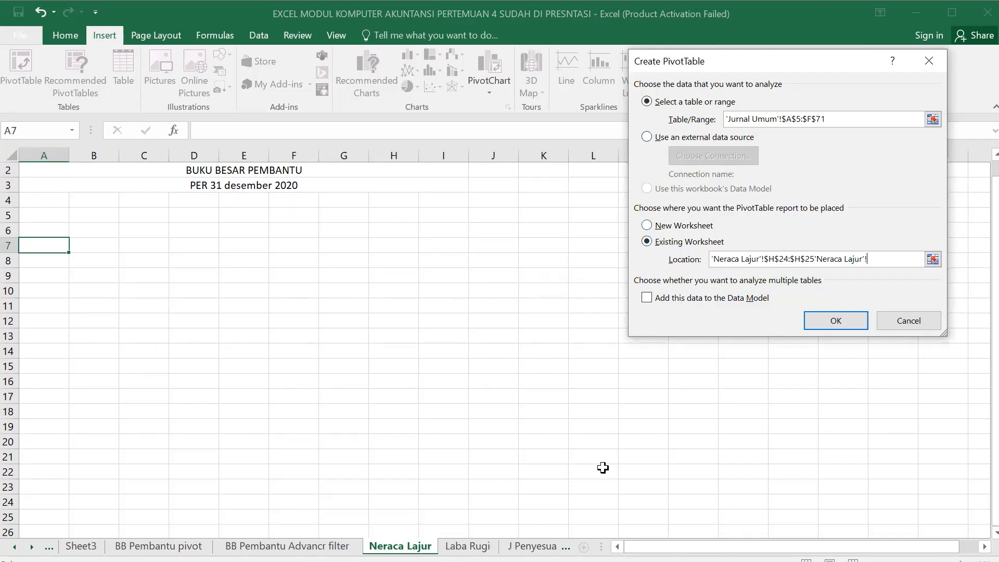
{"action": "key", "text": "BackSpace"}
{"action": "key", "text": "BackSpace"}
{"action": "key", "text": "BackSpace"}
{"action": "key", "text": "BackSpace"}
{"action": "key", "text": "BackSpace"}
{"action": "key", "text": "BackSpace"}
{"action": "key", "text": "BackSpace"}
{"action": "key", "text": "BackSpace"}
{"action": "key", "text": "BackSpace"}
{"action": "key", "text": "BackSpace"}
{"action": "key", "text": "BackSpace"}
{"action": "key", "text": "BackSpace"}
{"action": "key", "text": "BackSpace"}
{"action": "key", "text": "BackSpace"}
{"action": "key", "text": "BackSpace"}
{"action": "key", "text": "BackSpace"}
{"action": "key", "text": "BackSpace"}
{"action": "key", "text": "BackSpace"}
{"action": "key", "text": "BackSpace"}
{"action": "key", "text": "BackSpace"}
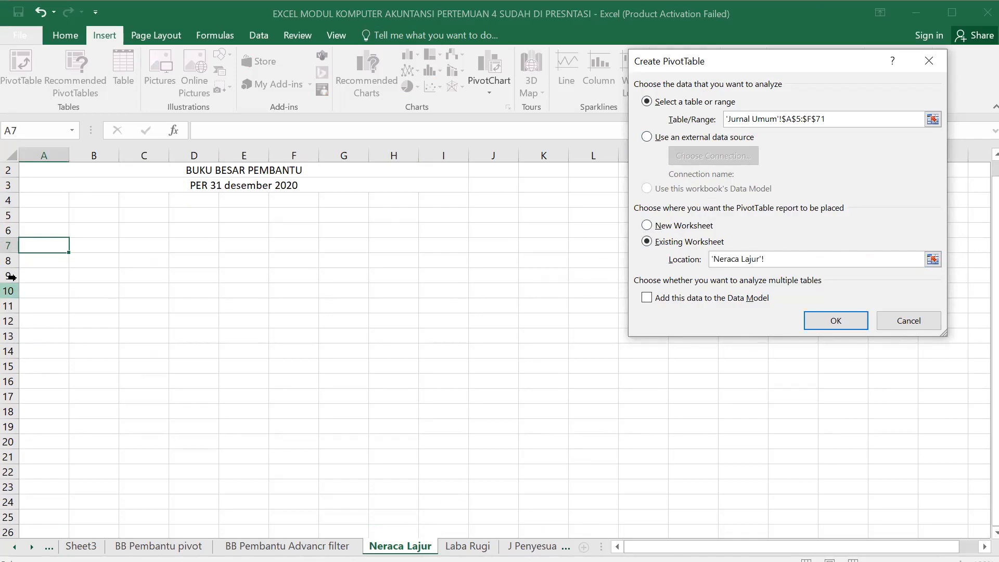
{"action": "left_click", "coordinate": [43, 249]}
{"action": "left_click", "coordinate": [819, 320]}
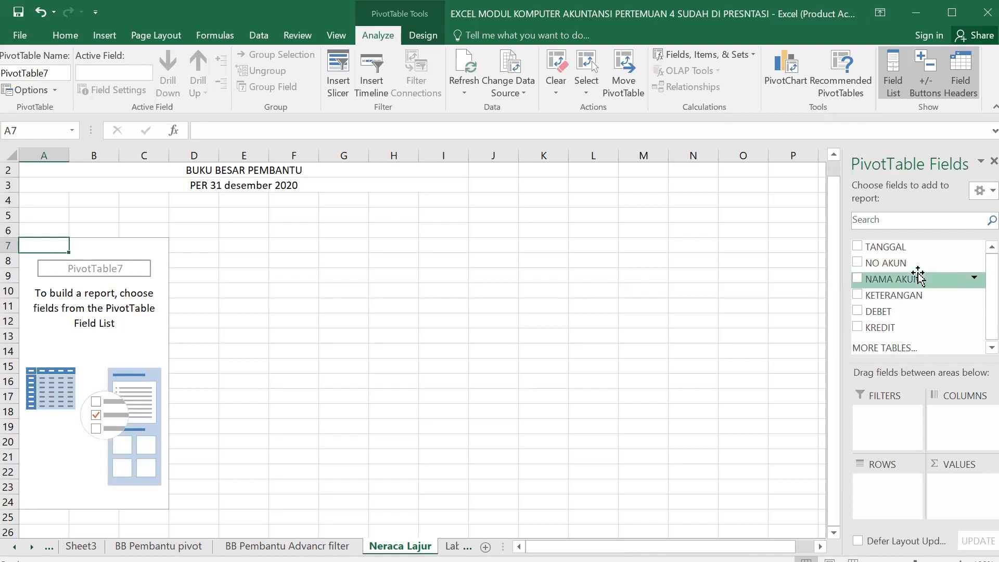
- Place NO AKUN in the pivot rows, try DEBET and KREDIT as values, and take KREDIT out again
{"action": "left_click_drag", "start_coordinate": [910, 264], "coordinate": [886, 489]}
{"action": "left_click_drag", "start_coordinate": [885, 312], "coordinate": [977, 484]}
{"action": "left_click_drag", "start_coordinate": [879, 327], "coordinate": [967, 505]}
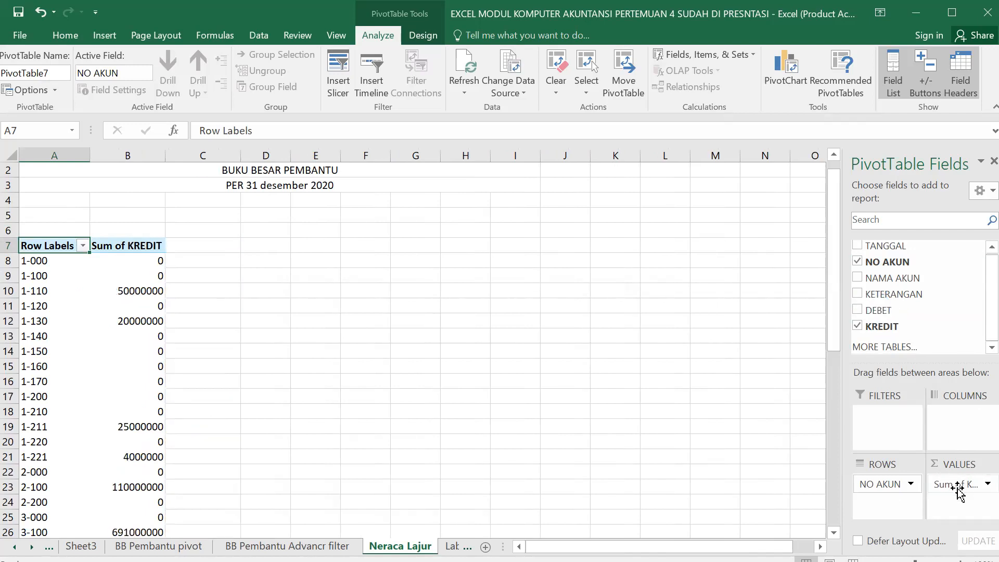
{"action": "left_click_drag", "start_coordinate": [959, 488], "coordinate": [909, 317]}
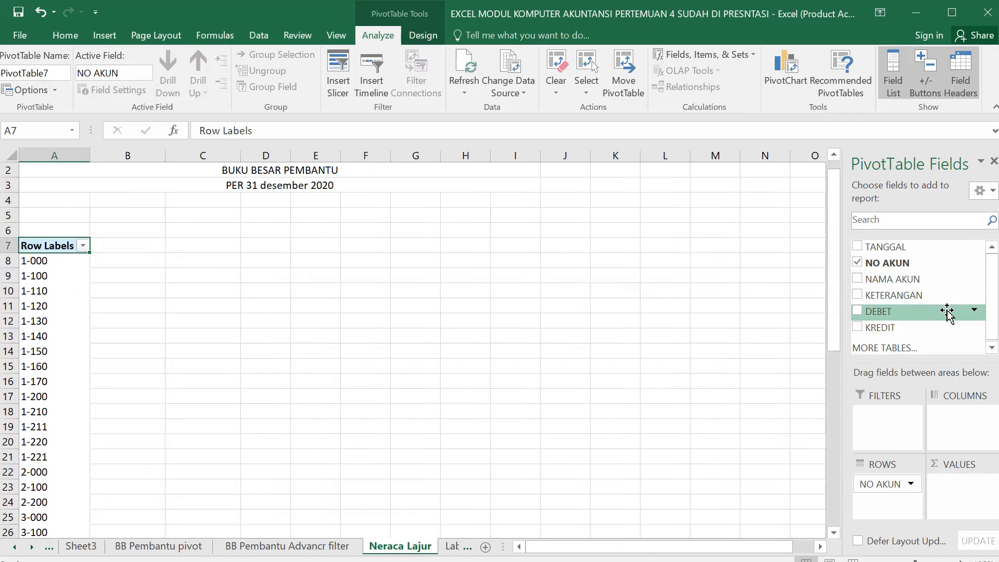
{"action": "left_click", "coordinate": [883, 347]}
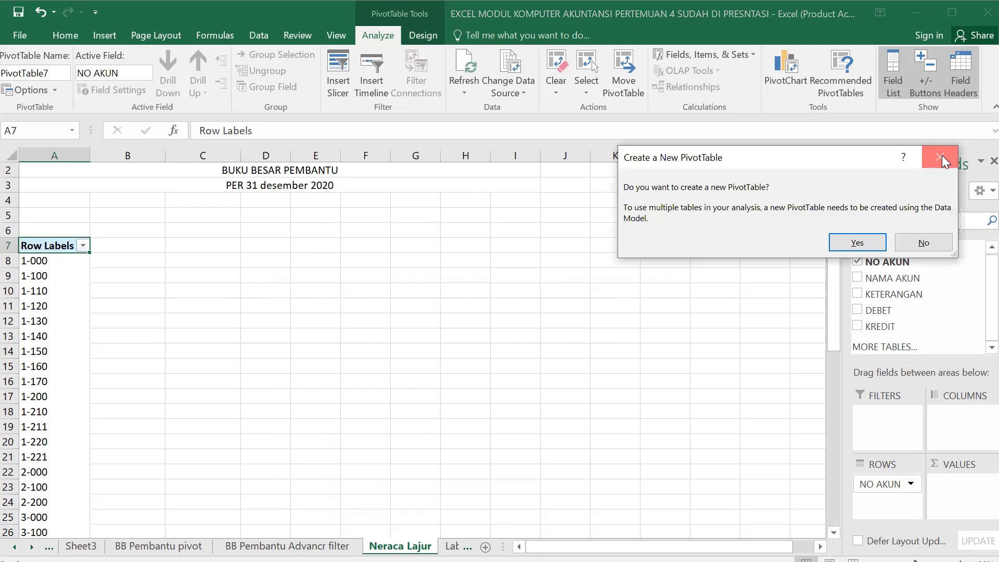
{"action": "left_click", "coordinate": [941, 155]}
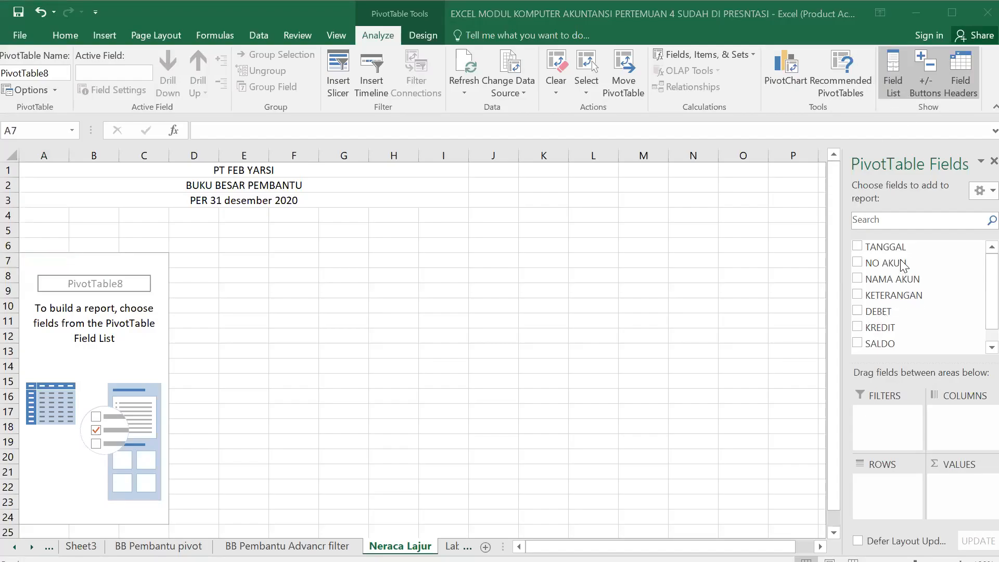
- Add NO AKUN and NAMA AKUN to the new PivotTable's rows and SALDO to its values
{"action": "left_click_drag", "start_coordinate": [895, 263], "coordinate": [887, 497]}
{"action": "left_click_drag", "start_coordinate": [887, 280], "coordinate": [865, 503]}
{"action": "left_click_drag", "start_coordinate": [885, 344], "coordinate": [886, 430]}
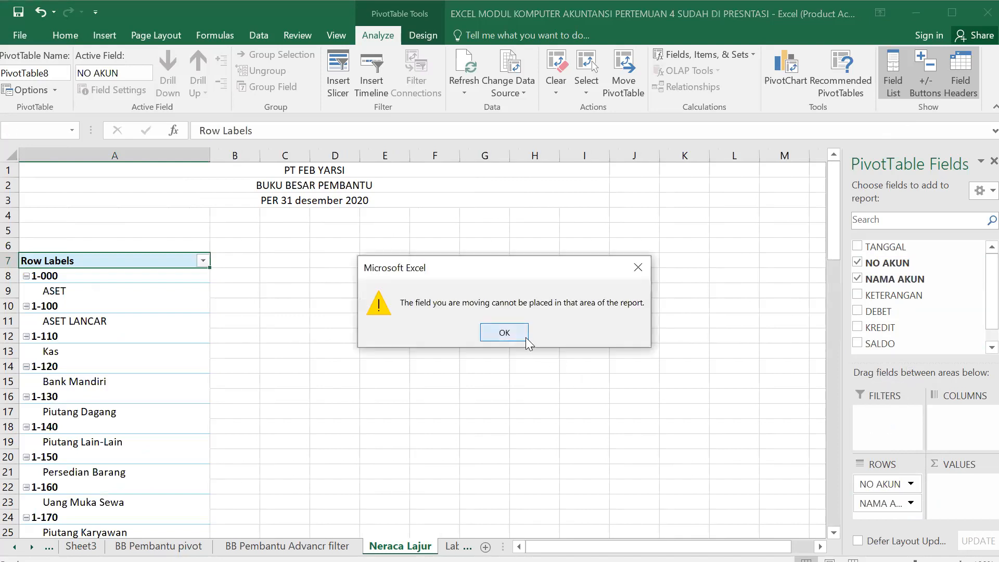
{"action": "left_click", "coordinate": [504, 333]}
{"action": "left_click_drag", "start_coordinate": [879, 343], "coordinate": [891, 415]}
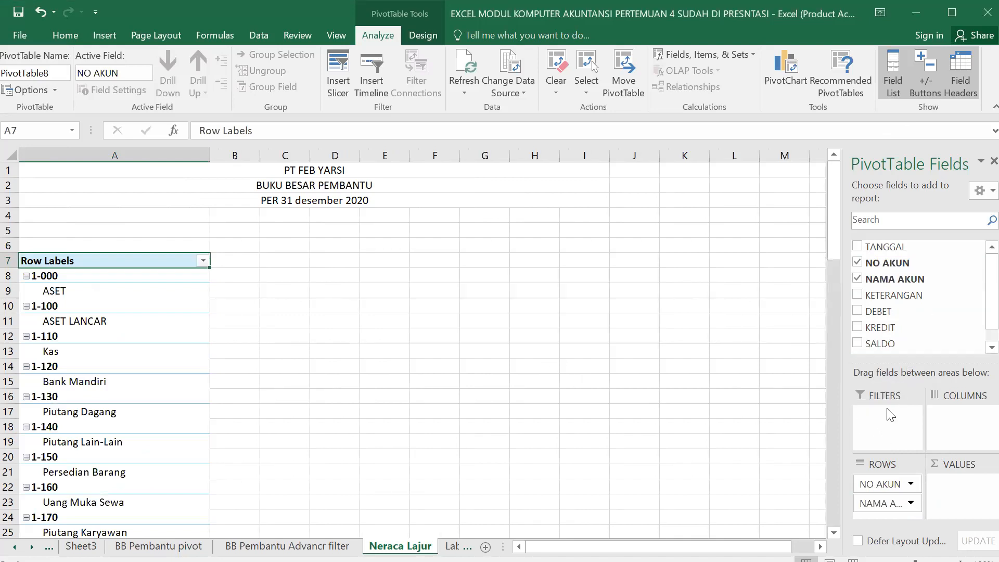
{"action": "left_click", "coordinate": [501, 329]}
{"action": "left_click_drag", "start_coordinate": [880, 343], "coordinate": [976, 503]}
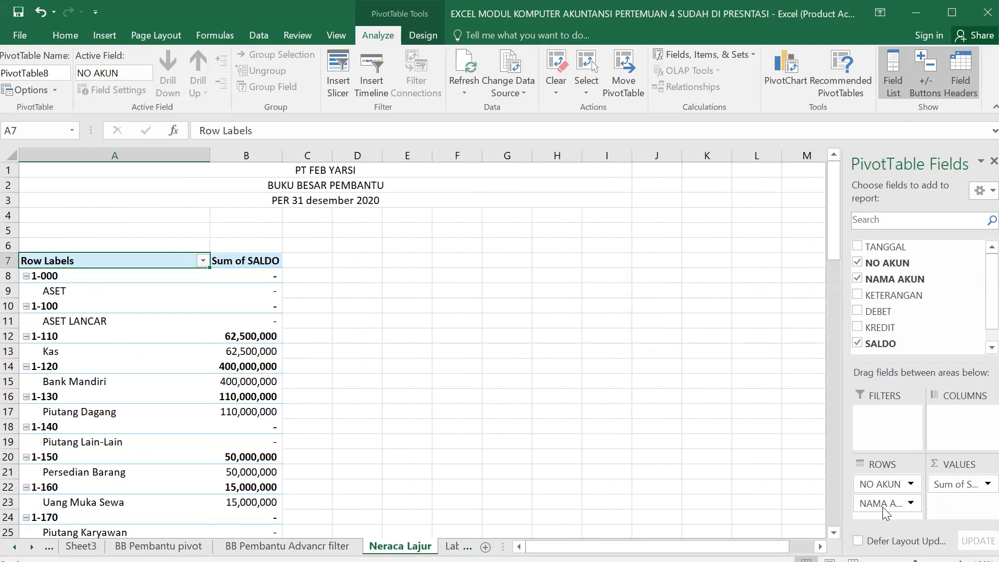
- Set the NO AKUN field's subtotals to None and show its item labels in tabular form
{"action": "left_click", "coordinate": [891, 484]}
{"action": "left_click", "coordinate": [895, 466]}
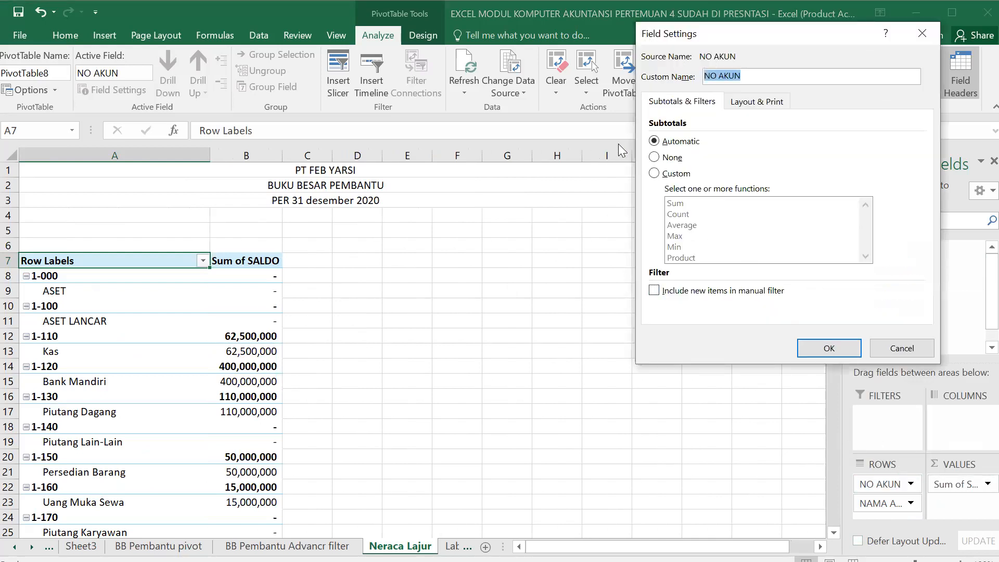
{"action": "left_click", "coordinate": [654, 158]}
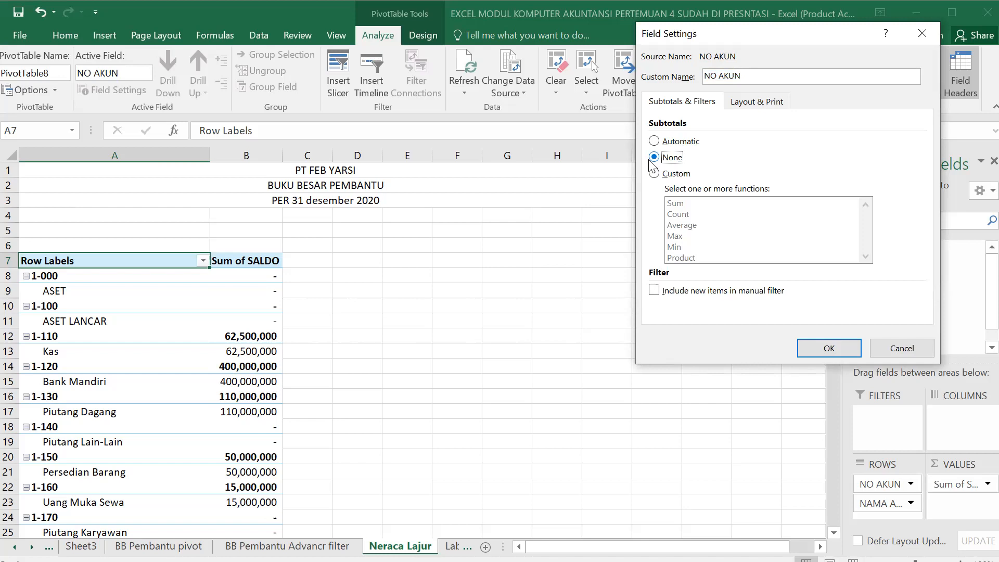
{"action": "left_click", "coordinate": [754, 104]}
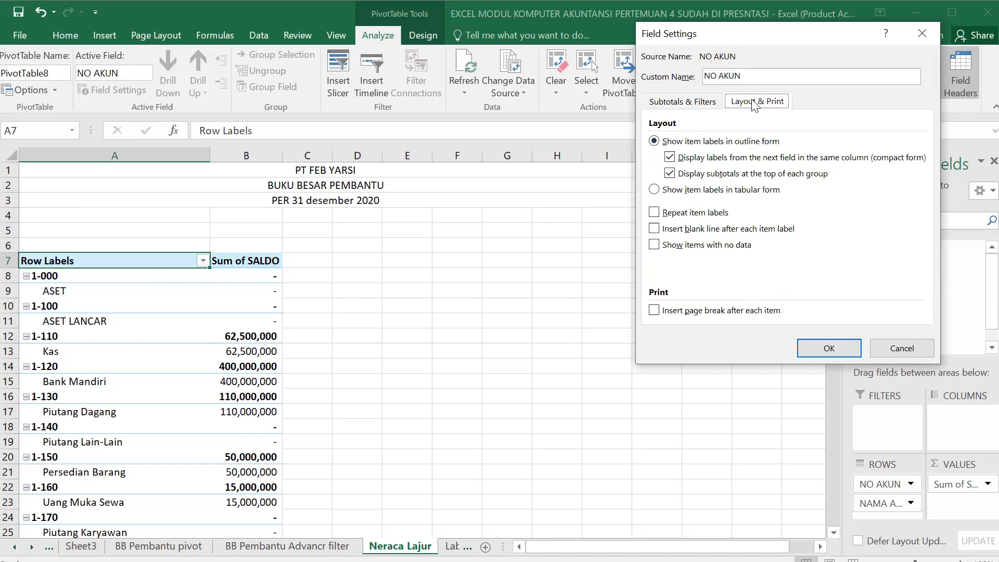
{"action": "left_click", "coordinate": [657, 190]}
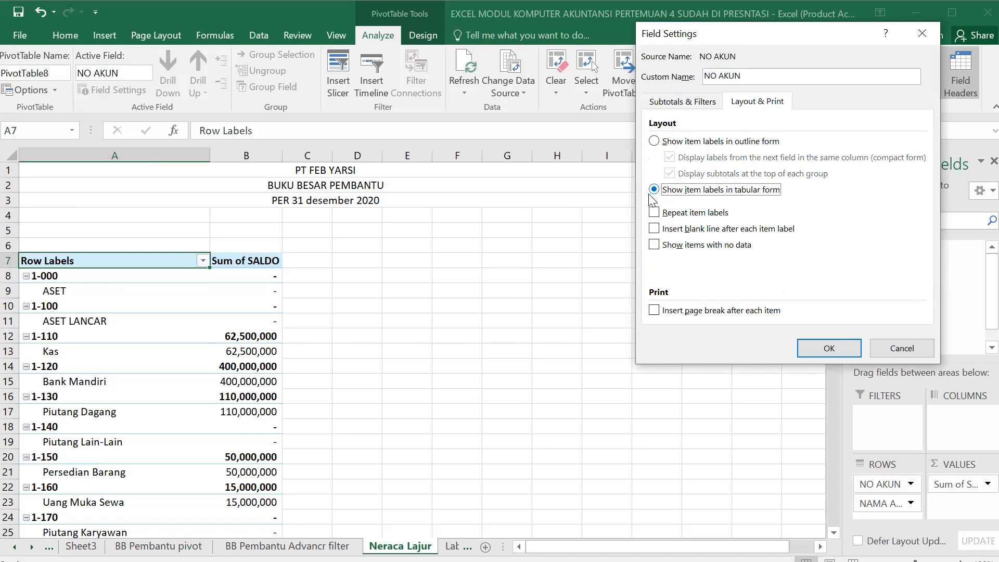
{"action": "left_click", "coordinate": [817, 347]}
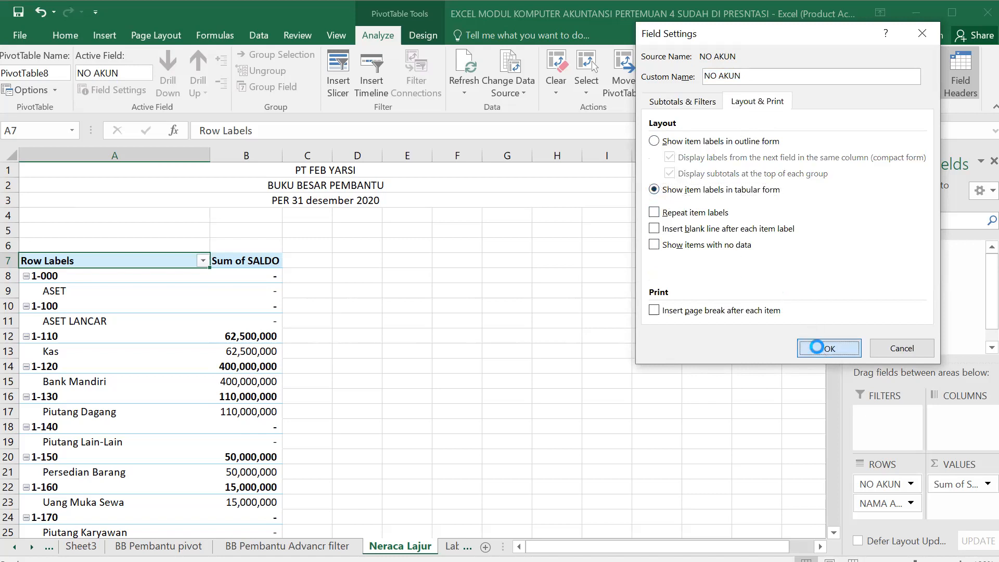
{"action": "scroll", "coordinate": [614, 371], "scroll_direction": "down", "scroll_amount": 1}
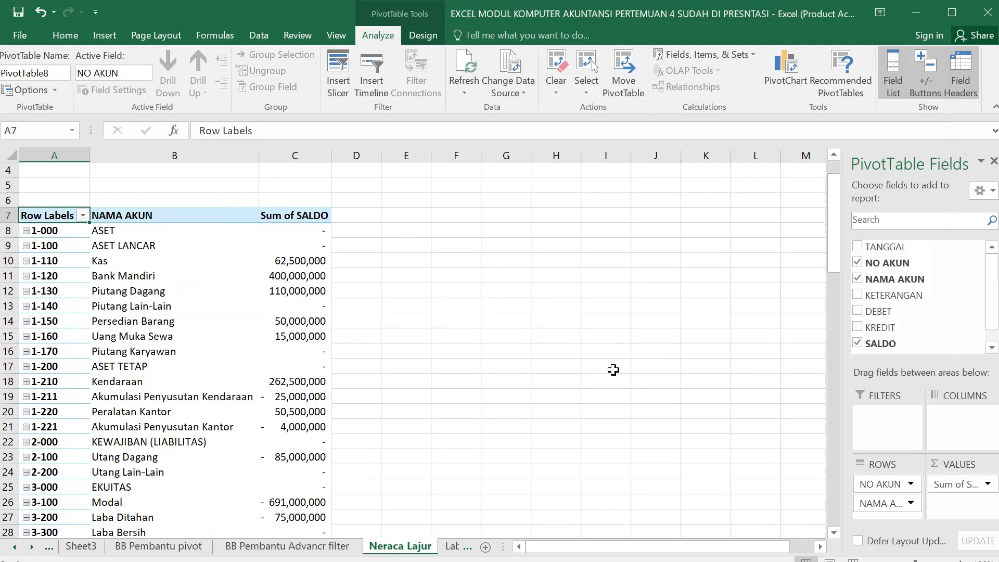
- Check the PivotTable down to its Grand Total row and collapse the 1-000 account entry
{"action": "scroll", "coordinate": [404, 414], "scroll_direction": "down", "scroll_amount": 10}
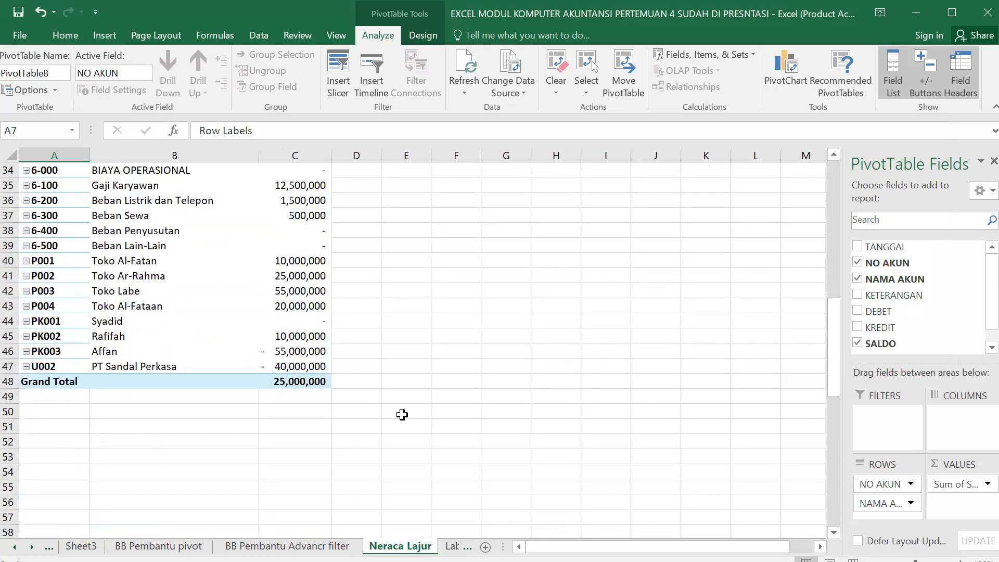
{"action": "scroll", "coordinate": [402, 415], "scroll_direction": "up", "scroll_amount": 11}
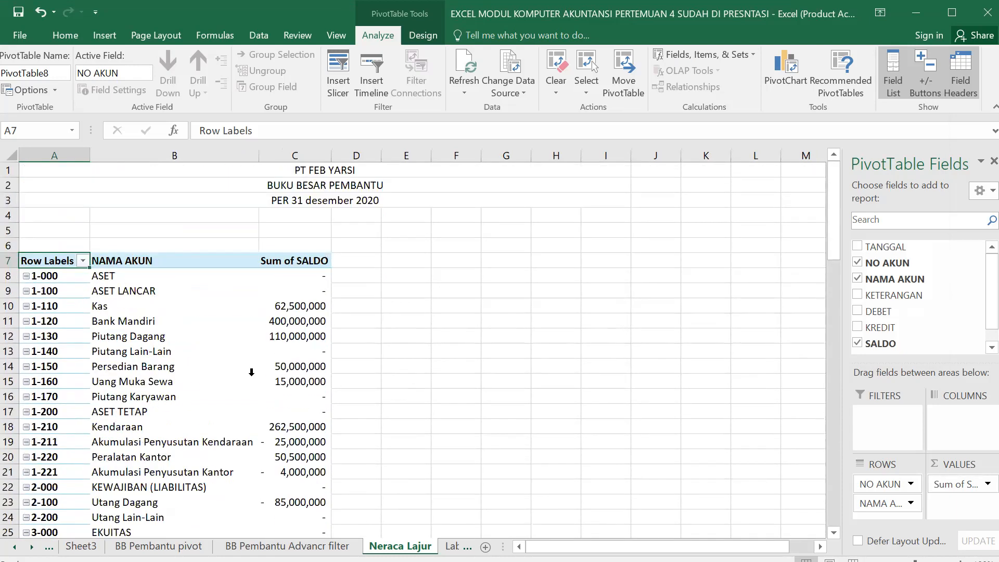
{"action": "left_click", "coordinate": [82, 263]}
{"action": "key", "text": "Escape"}
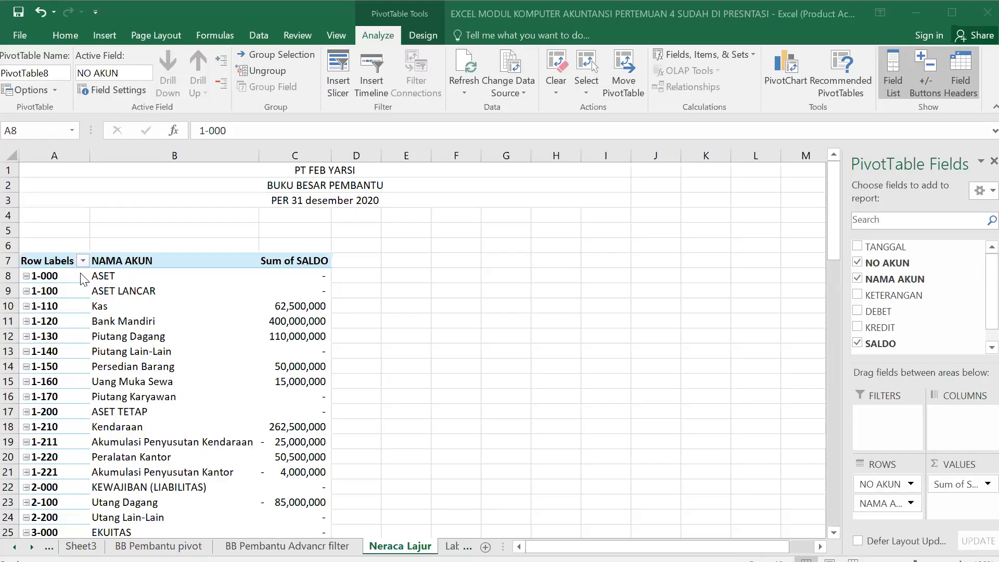
{"action": "double_click", "coordinate": [77, 260]}
{"action": "key", "text": "Return"}
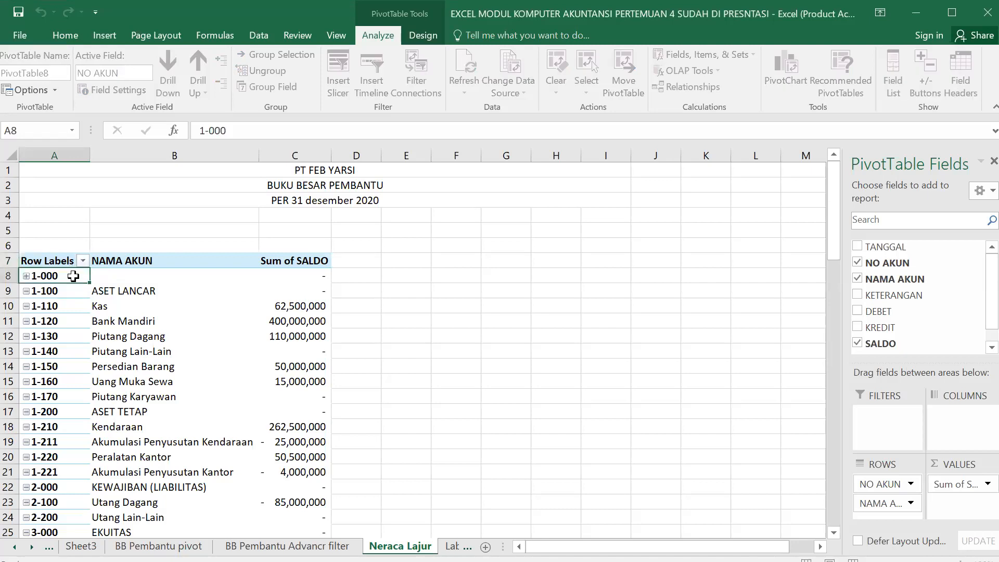
{"action": "double_click", "coordinate": [79, 276]}
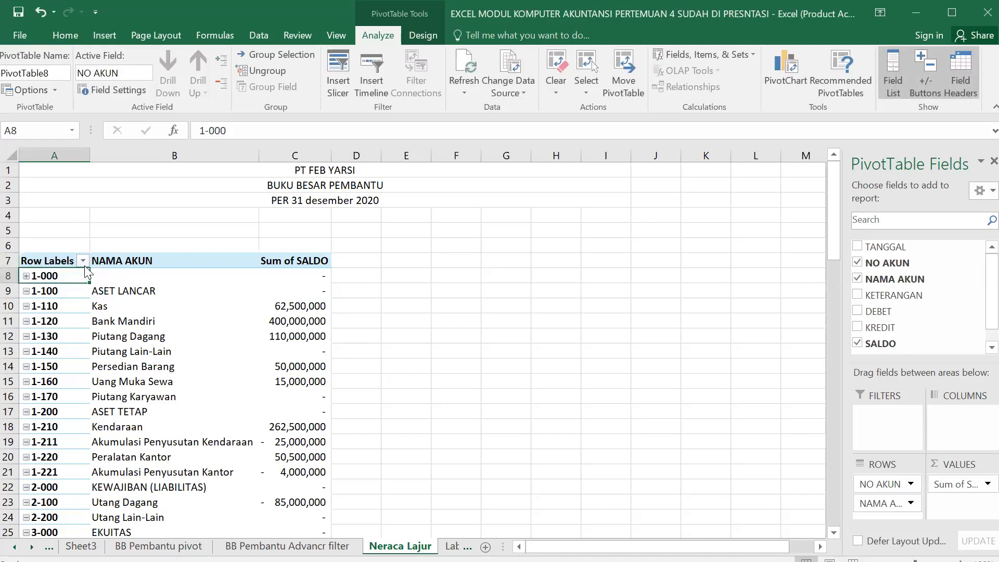
- Filter the PivotTable's NO AKUN field to exclude P001 to P004, PK001 to PK003 and U002
{"action": "left_click", "coordinate": [84, 261]}
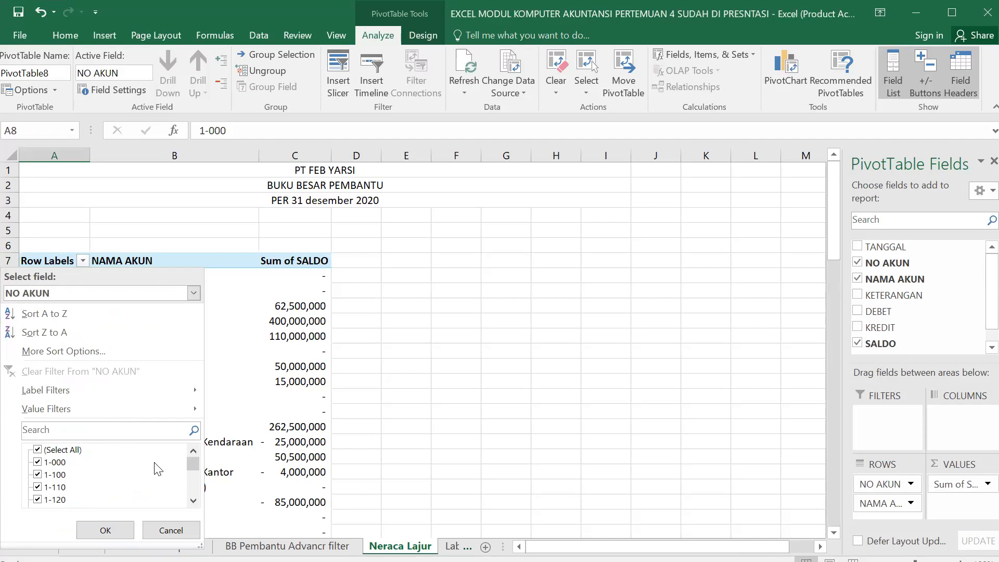
{"action": "left_click_drag", "start_coordinate": [195, 463], "coordinate": [192, 495]}
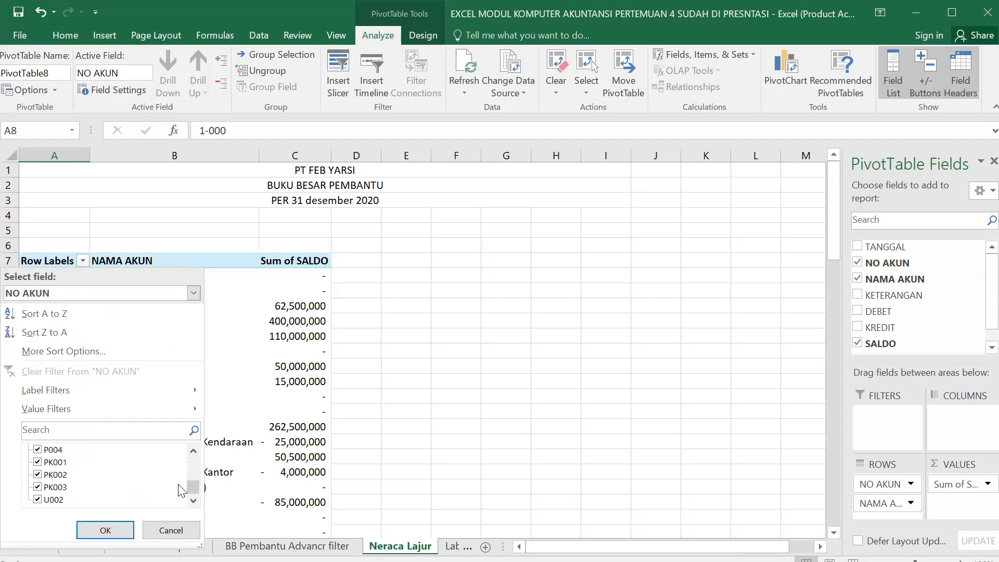
{"action": "left_click", "coordinate": [36, 487]}
{"action": "scroll", "coordinate": [36, 492], "scroll_direction": "down", "scroll_amount": 1}
{"action": "left_click", "coordinate": [37, 462]}
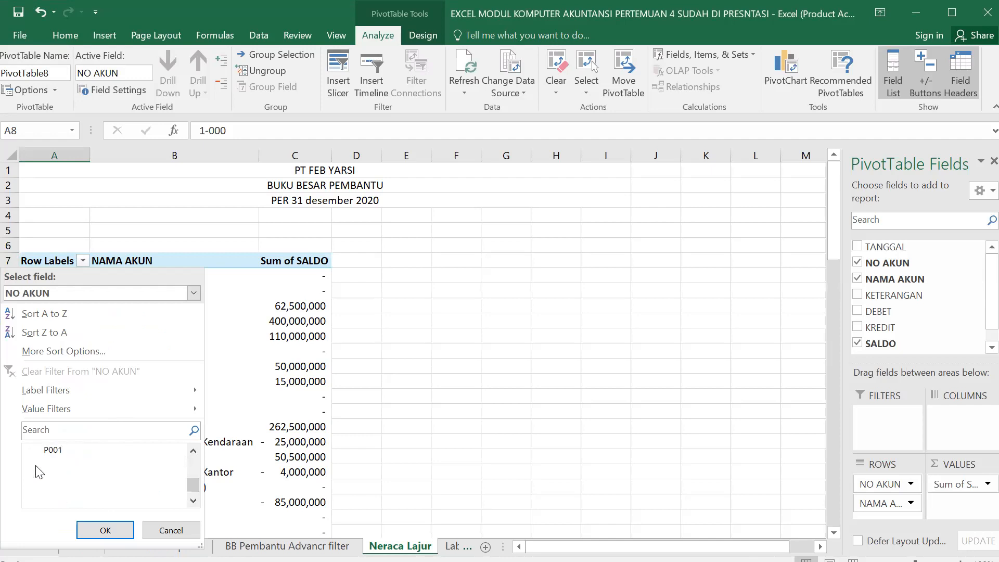
{"action": "left_click", "coordinate": [38, 474]}
{"action": "left_click", "coordinate": [37, 487]}
{"action": "left_click", "coordinate": [38, 500]}
{"action": "scroll", "coordinate": [39, 497], "scroll_direction": "down", "scroll_amount": 1}
{"action": "left_click", "coordinate": [37, 474]}
{"action": "left_click", "coordinate": [38, 487]}
{"action": "left_click", "coordinate": [38, 500]}
{"action": "left_click", "coordinate": [106, 529]}
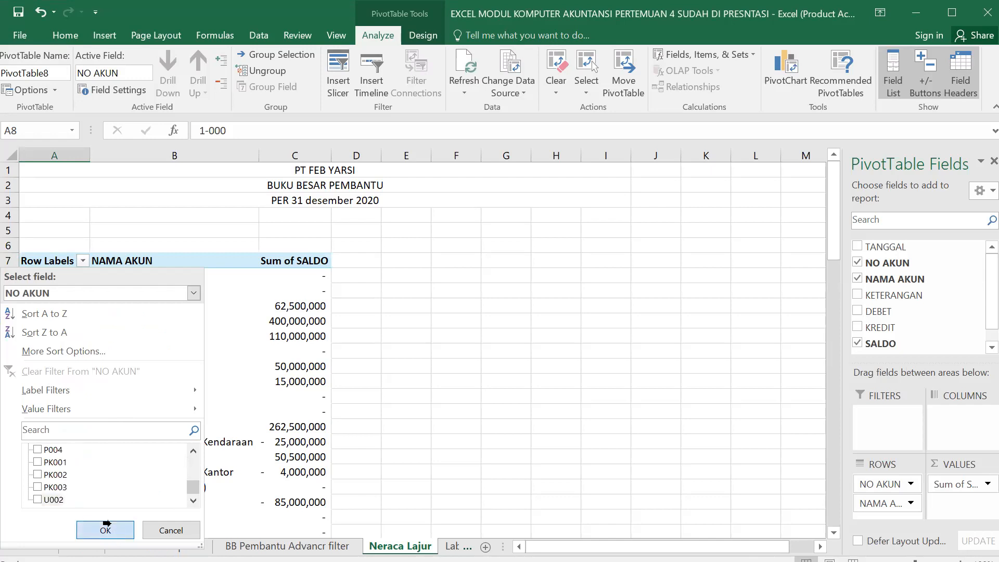
- Check the filtered PivotTable and add the headers DEBET in D7 and KREDIT in E7
{"action": "scroll", "coordinate": [684, 261], "scroll_direction": "down", "scroll_amount": 3}
{"action": "scroll", "coordinate": [685, 261], "scroll_direction": "down", "scroll_amount": 5}
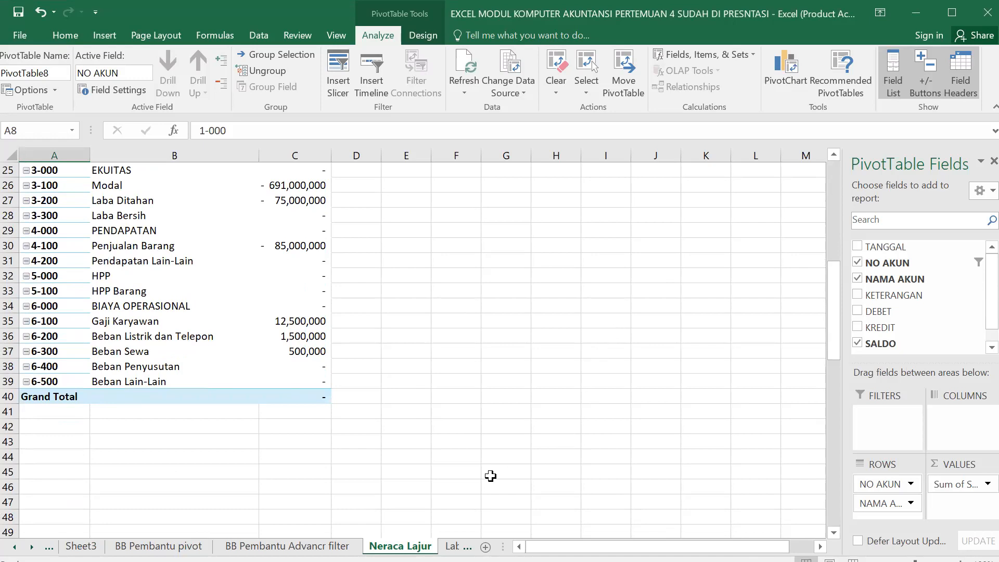
{"action": "scroll", "coordinate": [354, 424], "scroll_direction": "up", "scroll_amount": 3}
{"action": "scroll", "coordinate": [353, 424], "scroll_direction": "up", "scroll_amount": 2}
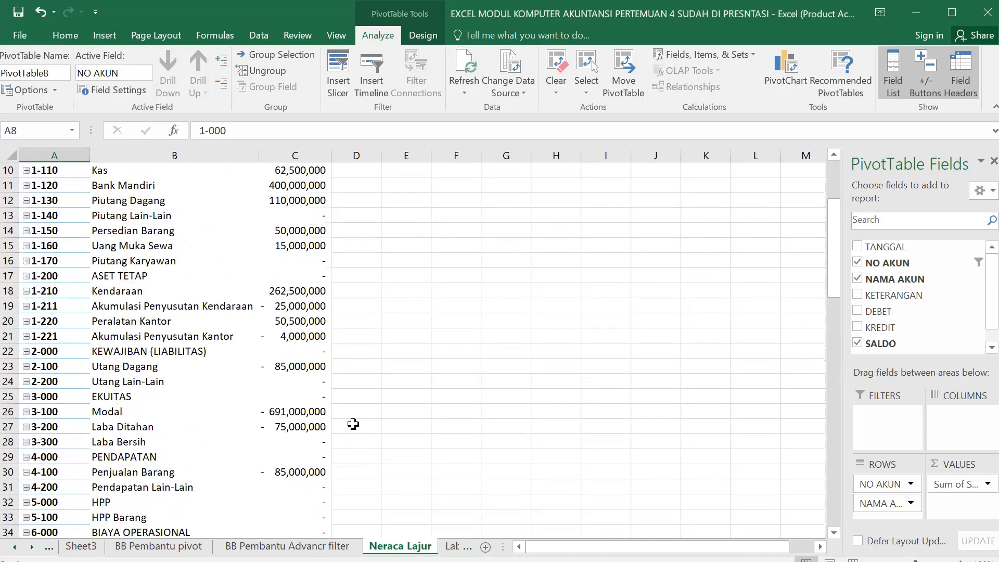
{"action": "scroll", "coordinate": [353, 424], "scroll_direction": "up", "scroll_amount": 1}
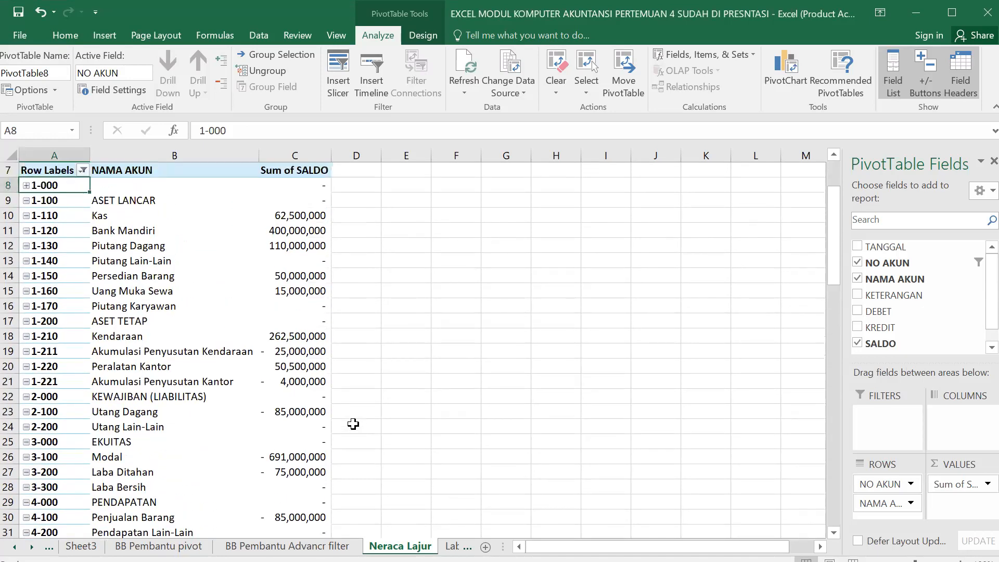
{"action": "scroll", "coordinate": [354, 424], "scroll_direction": "up", "scroll_amount": 2}
{"action": "left_click", "coordinate": [362, 261]}
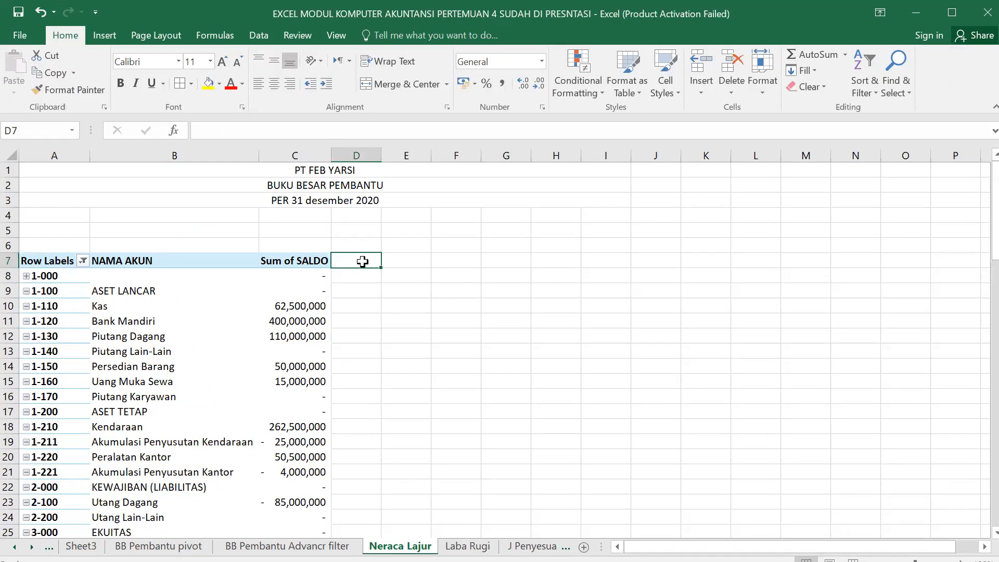
{"action": "type", "text": "DEBET"}
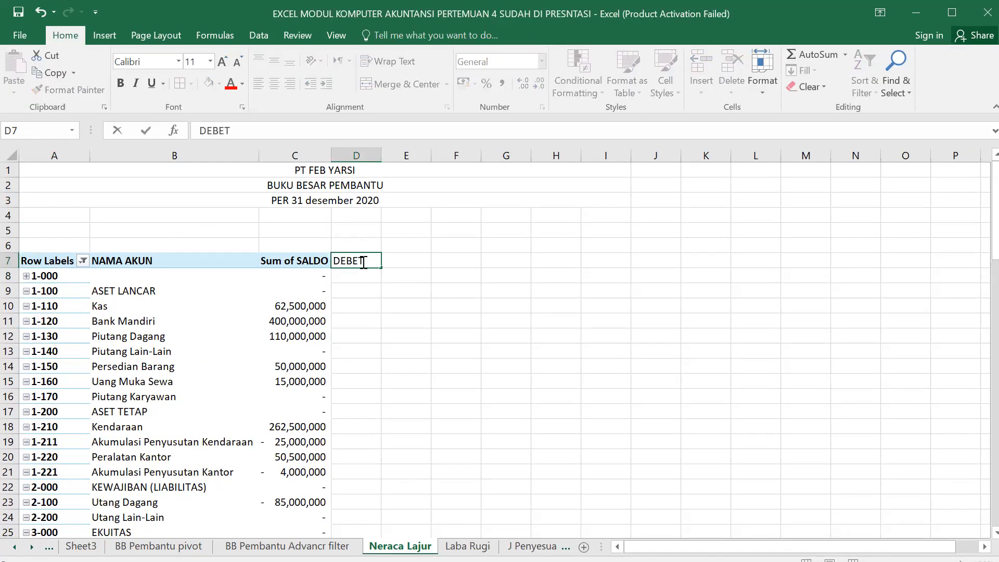
{"action": "key", "text": "Tab"}
{"action": "type", "text": "KREDIT"}
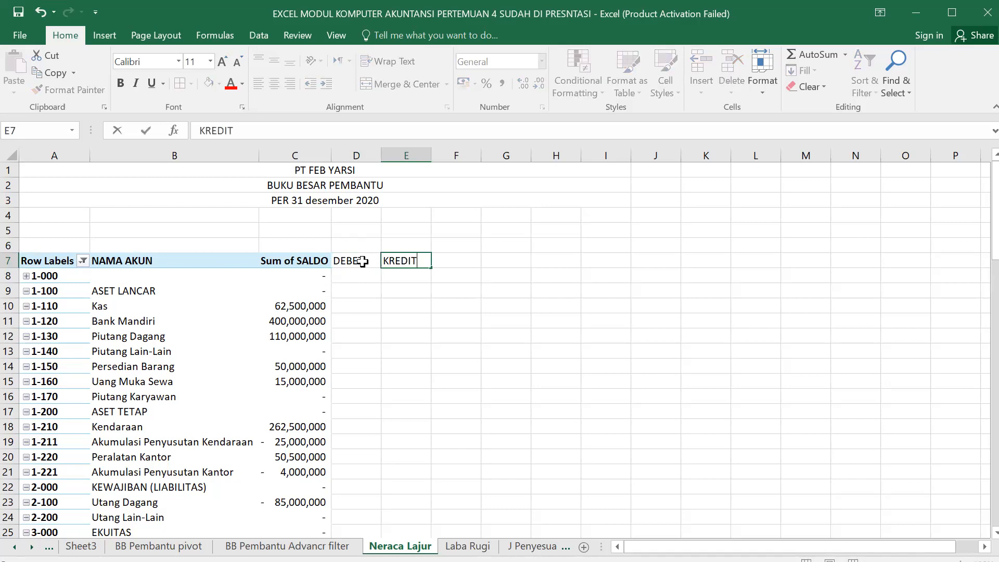
{"action": "key", "text": "Return"}
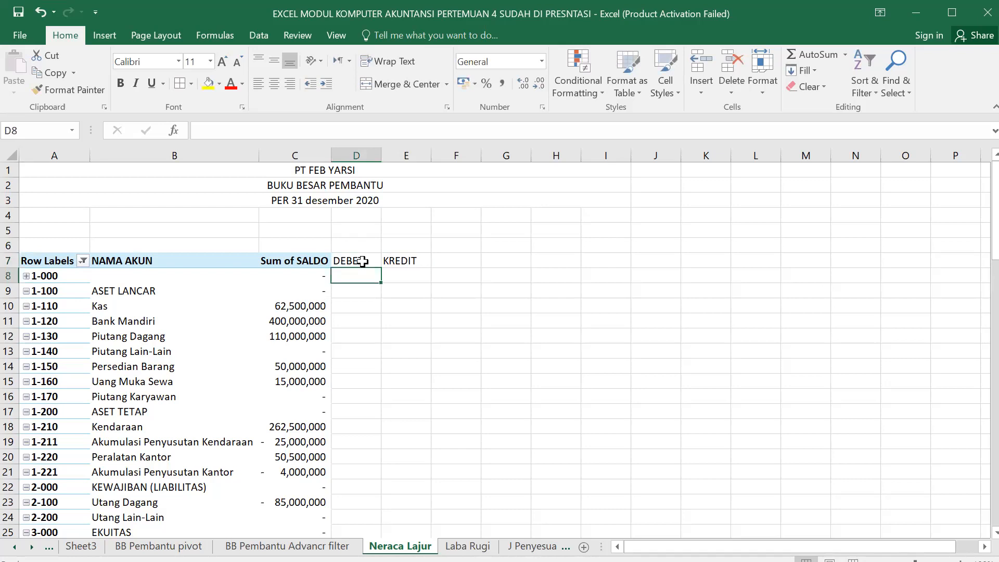
- Widen the DEBET and KREDIT columns, D and E
{"action": "left_click", "coordinate": [362, 262]}
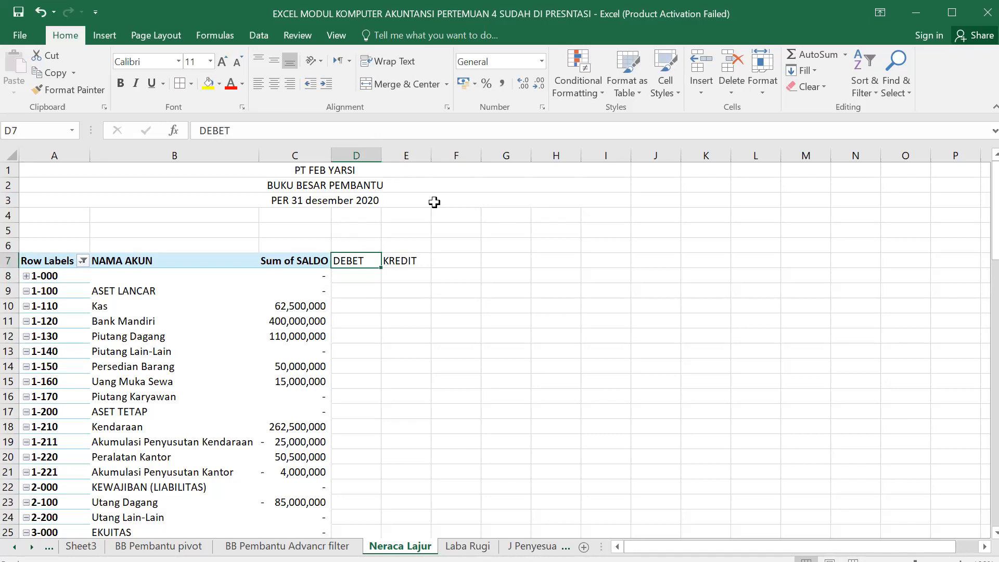
{"action": "left_click", "coordinate": [436, 261]}
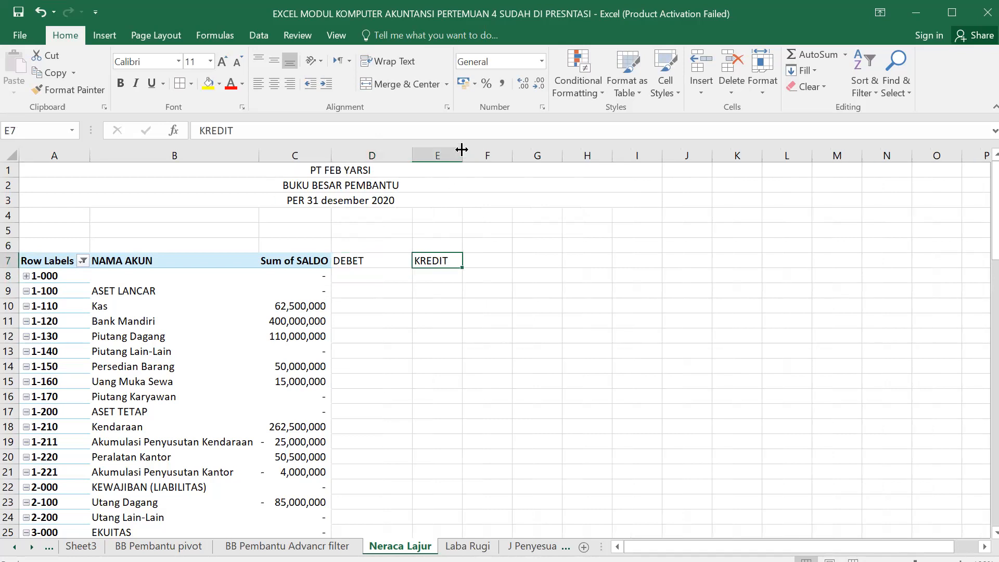
{"action": "left_click_drag", "start_coordinate": [461, 150], "coordinate": [497, 151]}
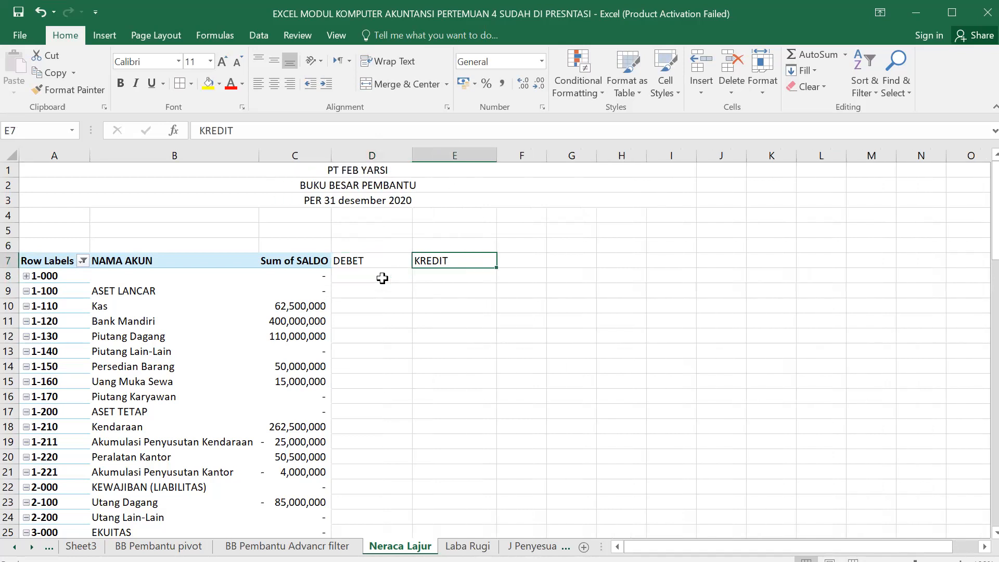
- Enter =C10 in D10, the DEBET cell for Kas, as a direct cell reference instead of a GETPIVOTDATA formula
{"action": "left_click", "coordinate": [378, 281]}
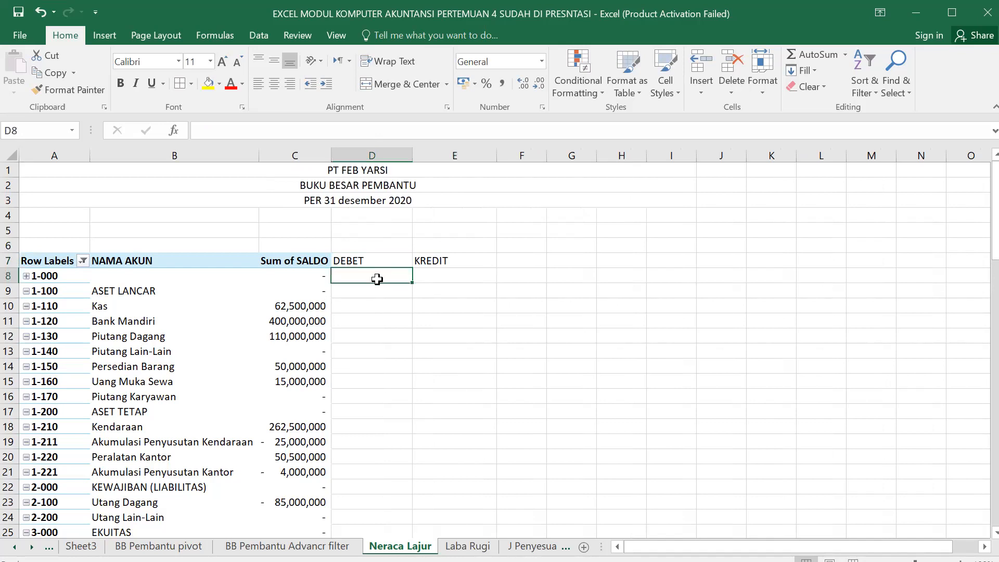
{"action": "left_click", "coordinate": [357, 305]}
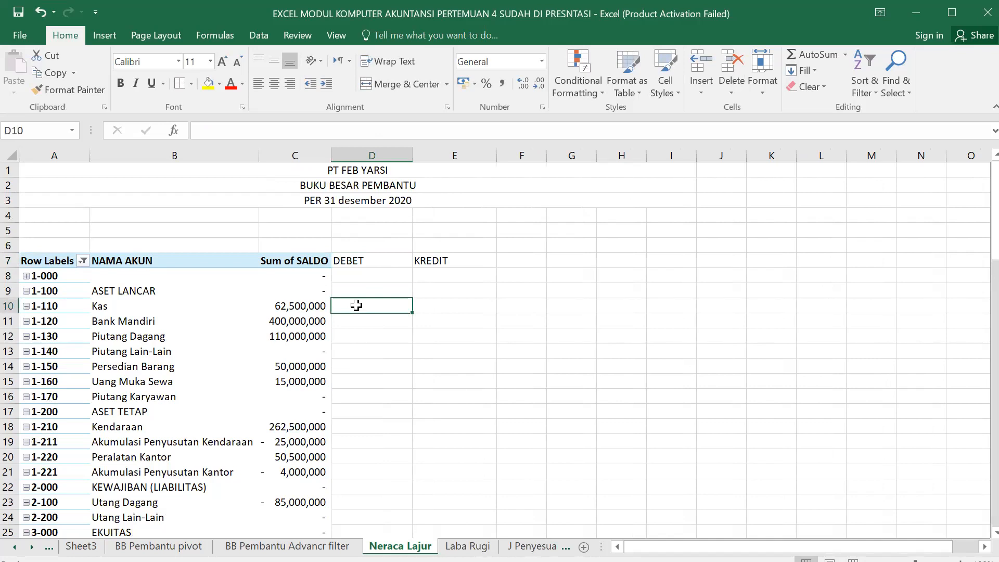
{"action": "type", "text": "="}
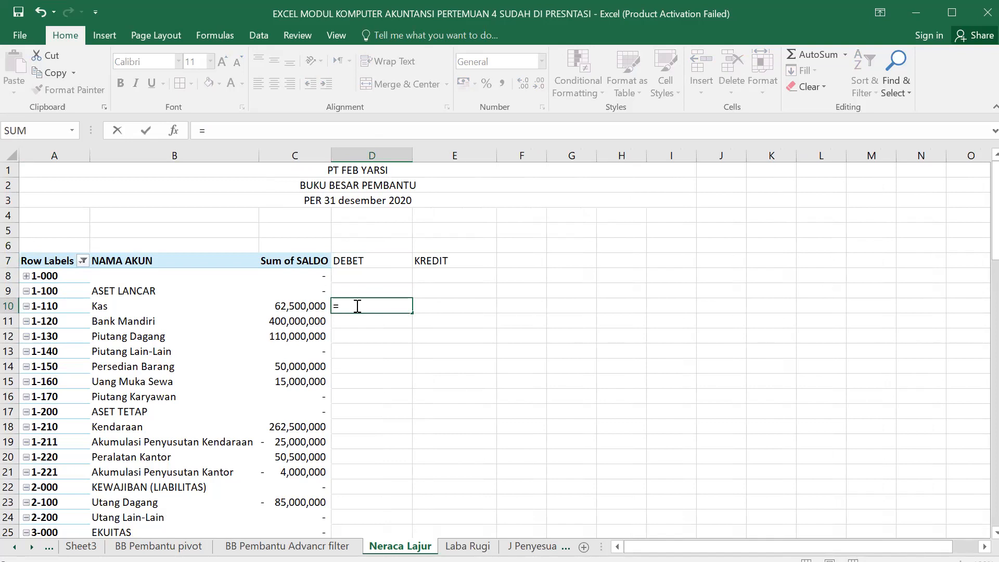
{"action": "left_click", "coordinate": [295, 306]}
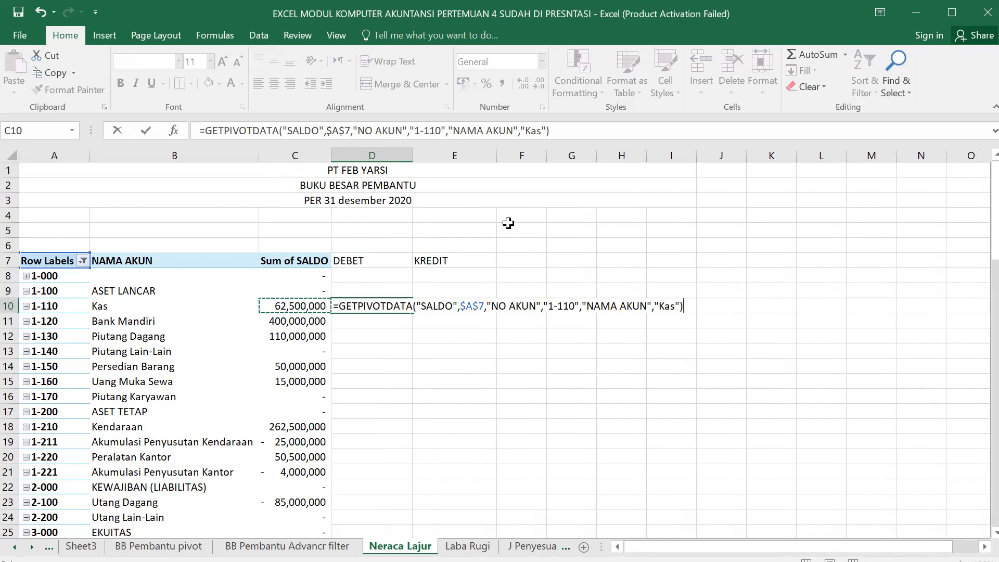
{"action": "left_click_drag", "start_coordinate": [553, 130], "coordinate": [208, 130]}
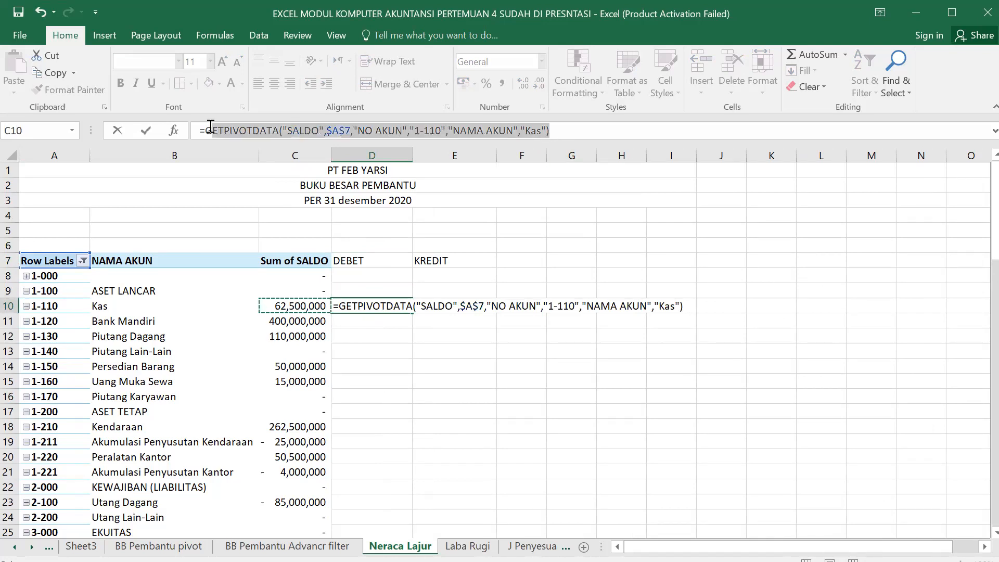
{"action": "key", "text": "BackSpace"}
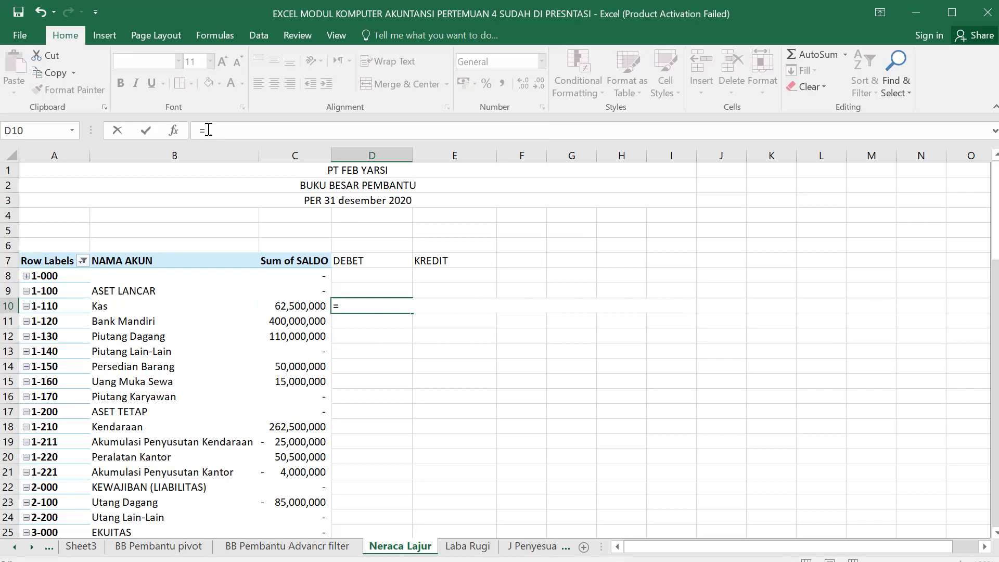
{"action": "type", "text": "C"}
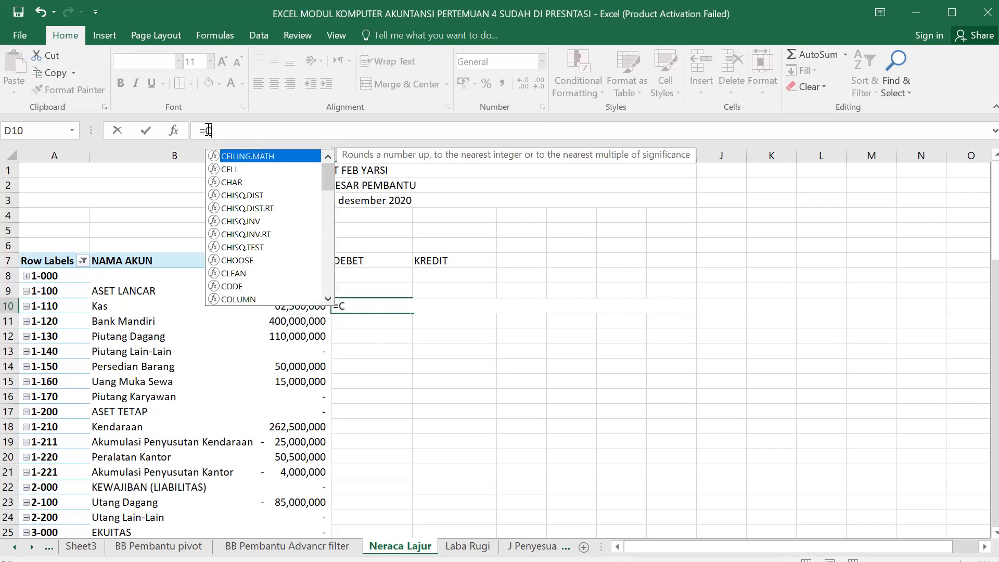
{"action": "type", "text": "10"}
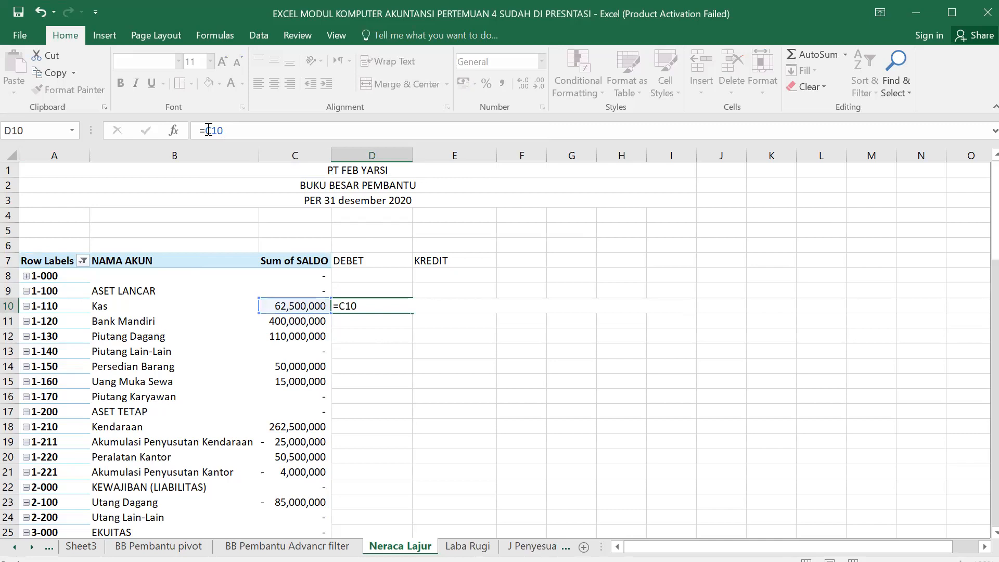
{"action": "key", "text": "Return"}
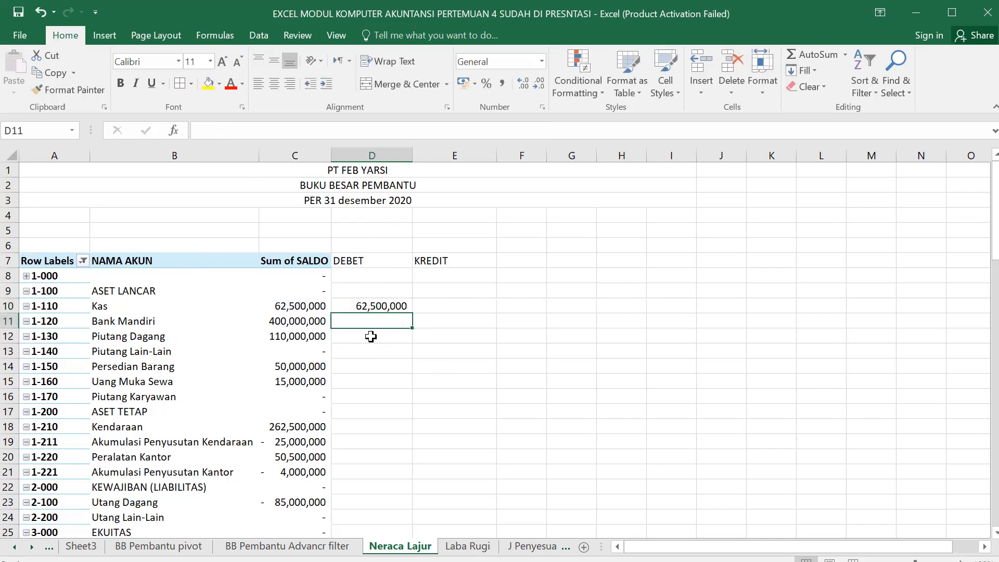
- Copy the formula in D10 down the DEBET column to D39, the Beban Lain-Lain row
{"action": "left_click", "coordinate": [372, 305]}
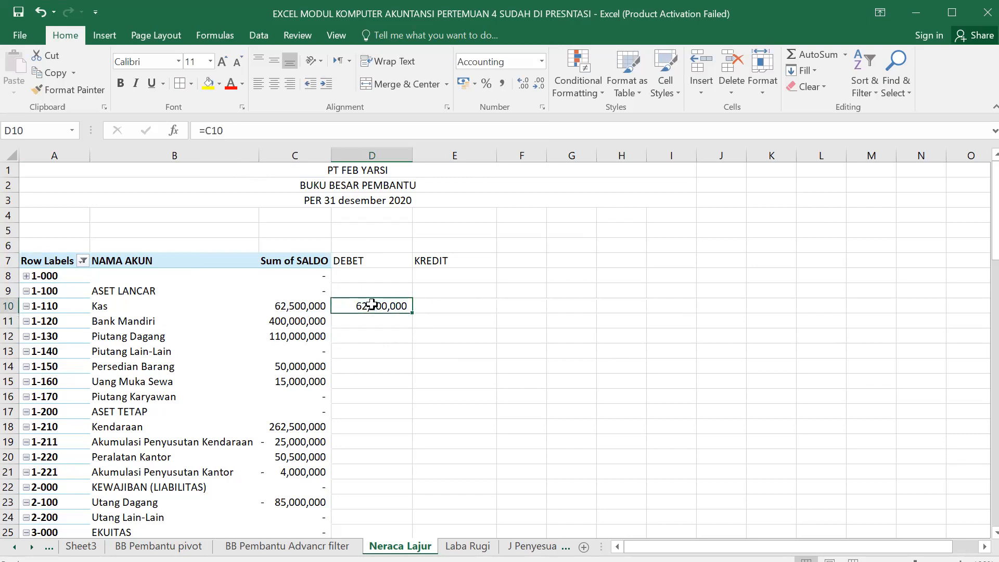
{"action": "left_click_drag", "start_coordinate": [412, 312], "coordinate": [352, 466]}
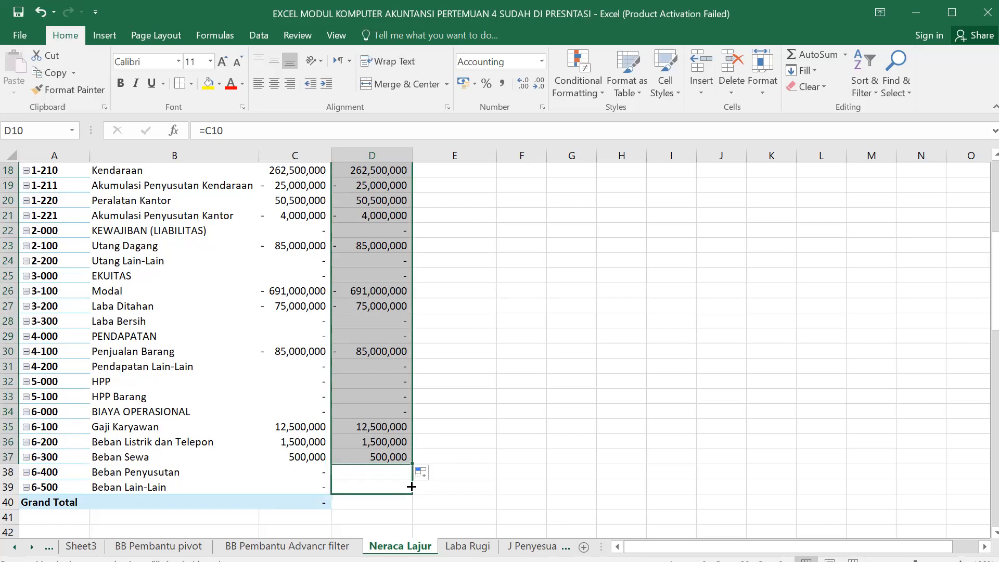
{"action": "scroll", "coordinate": [480, 433], "scroll_direction": "up", "scroll_amount": 6}
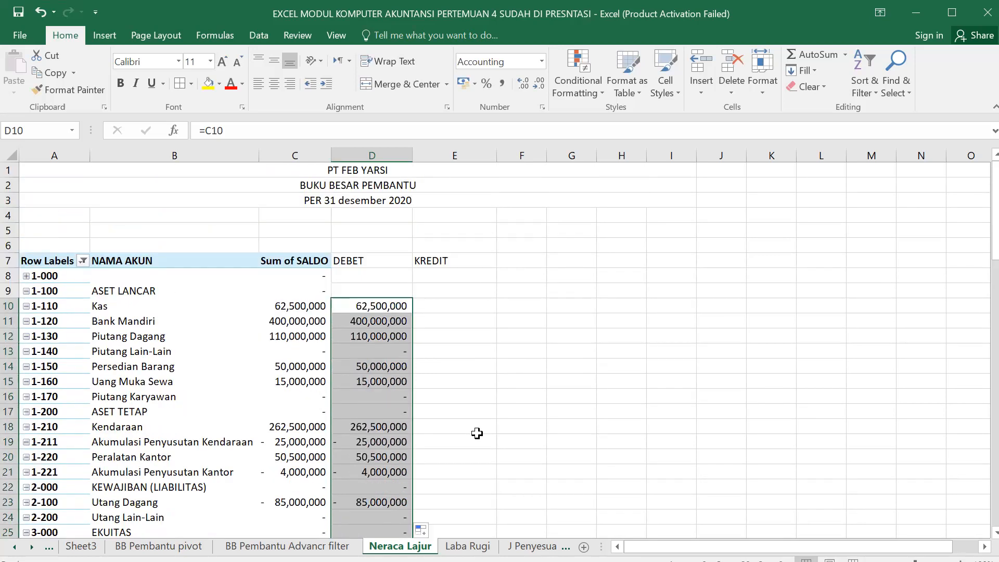
{"action": "scroll", "coordinate": [455, 440], "scroll_direction": "down", "scroll_amount": 1}
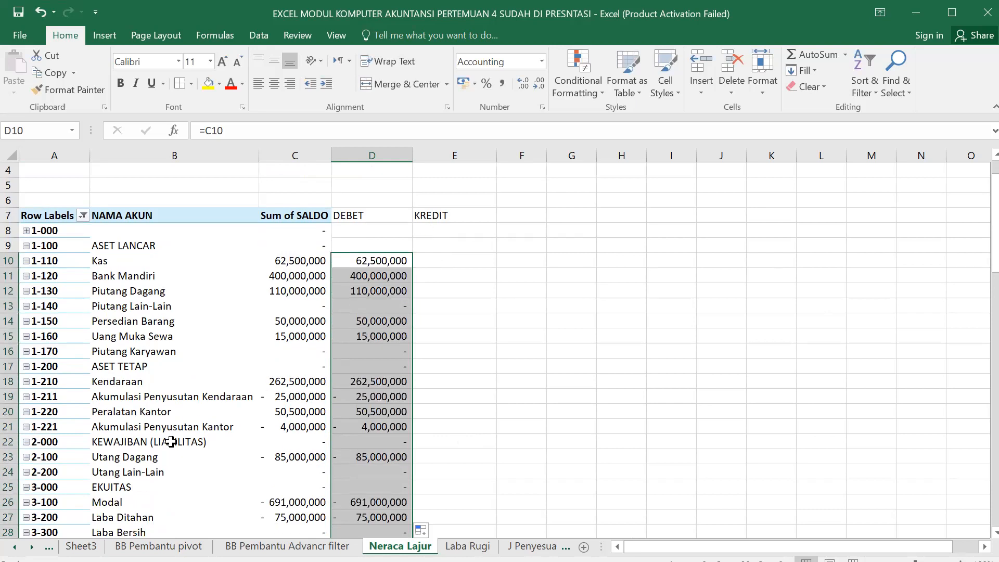
{"action": "left_click", "coordinate": [423, 399]}
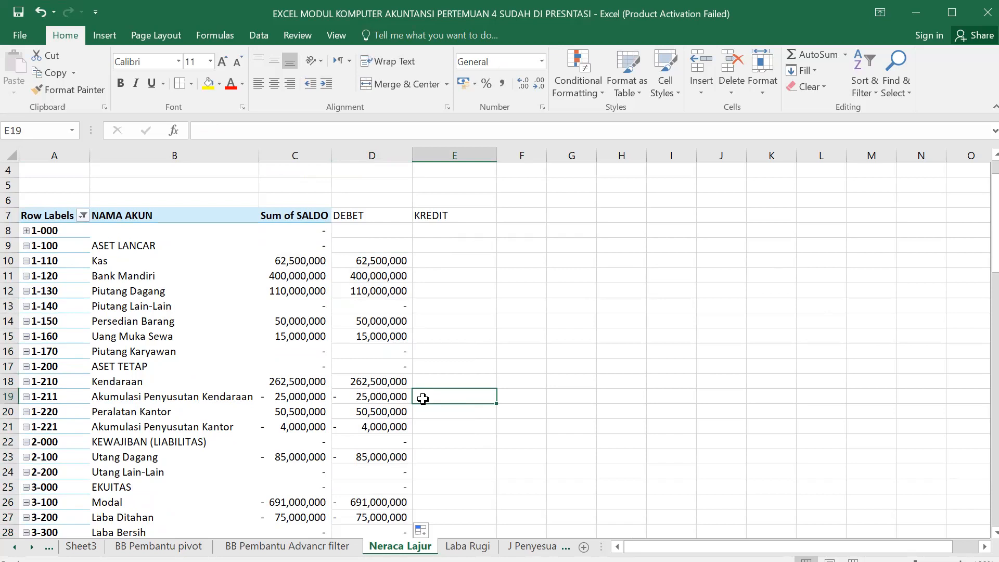
{"action": "type", "text": "="}
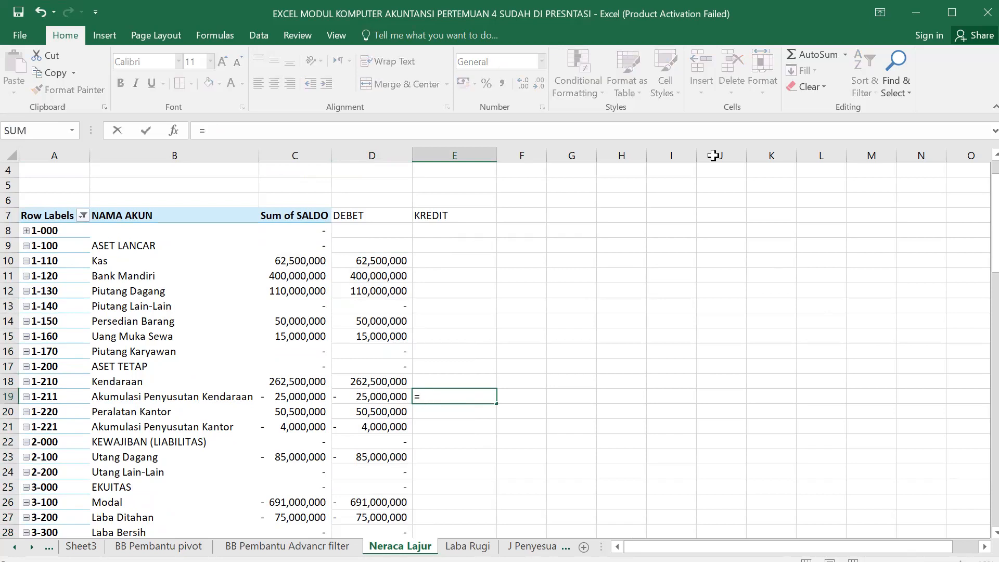
{"action": "left_click", "coordinate": [763, 27]}
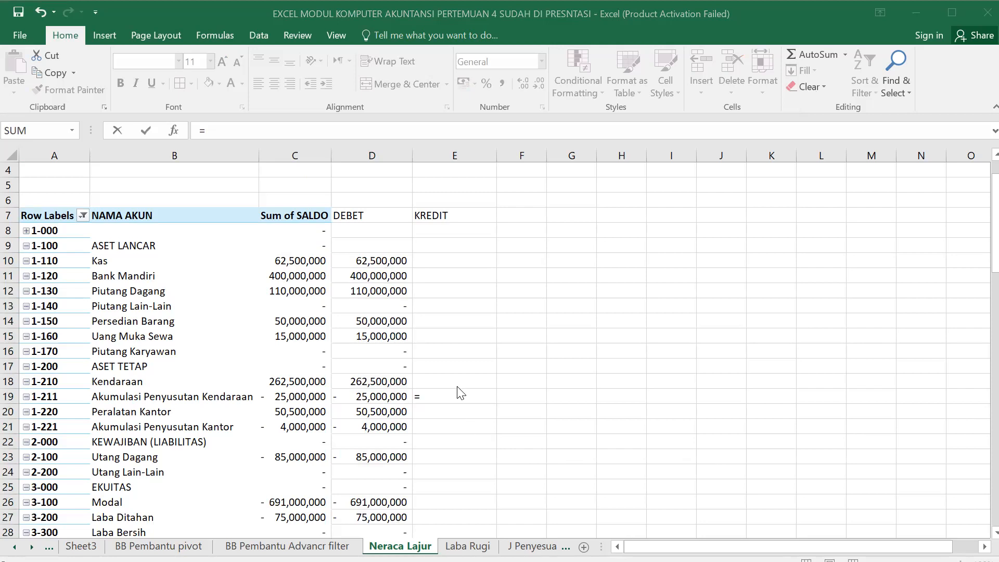
{"action": "type", "text": "-"}
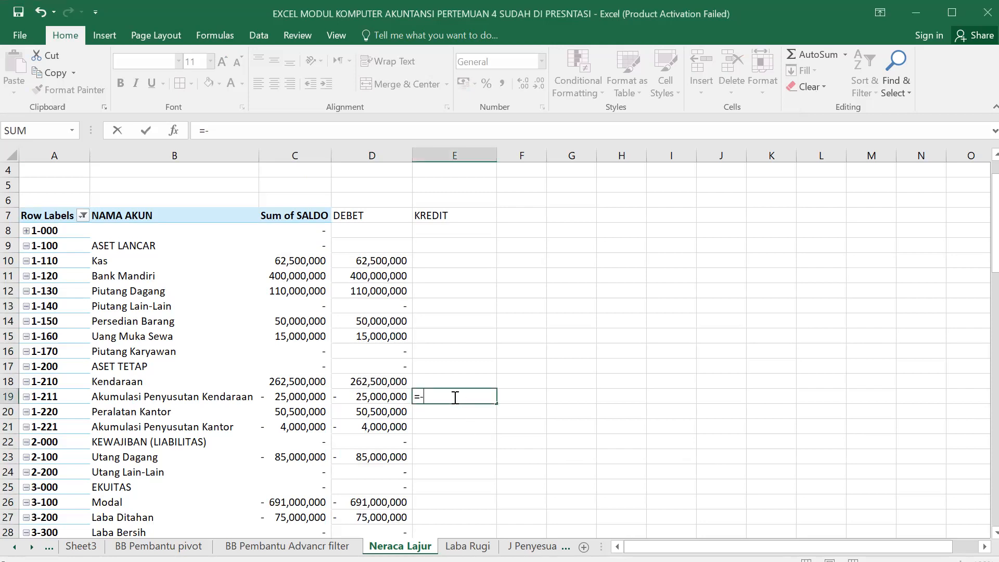
{"action": "type", "text": "C9"}
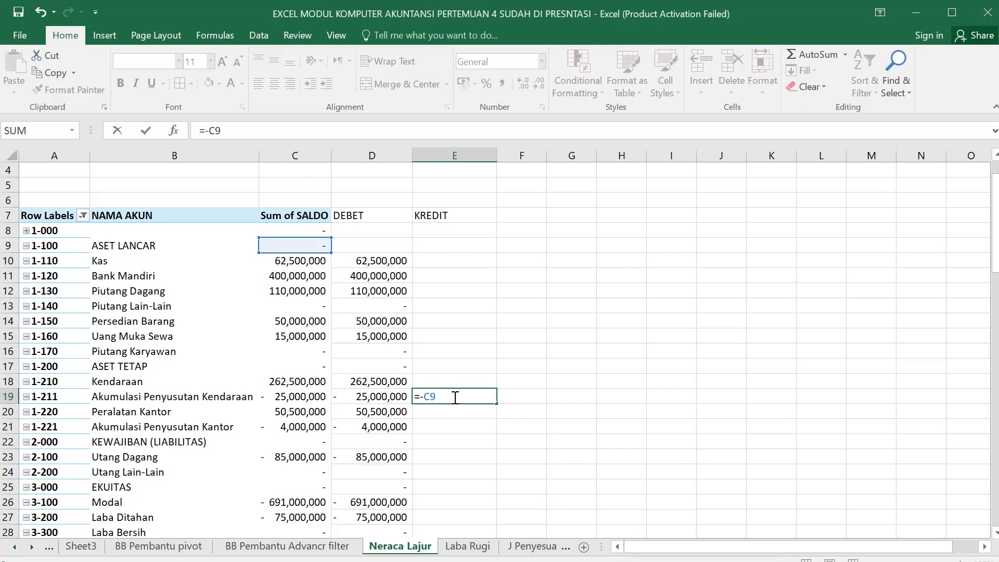
{"action": "key", "text": "Return"}
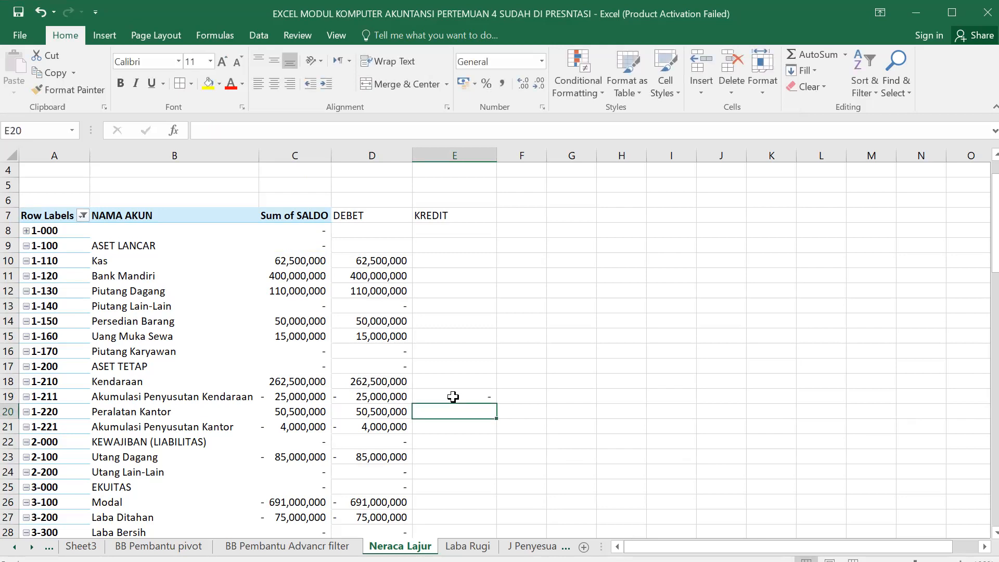
{"action": "left_click", "coordinate": [424, 396]}
{"action": "left_click", "coordinate": [40, 12]}
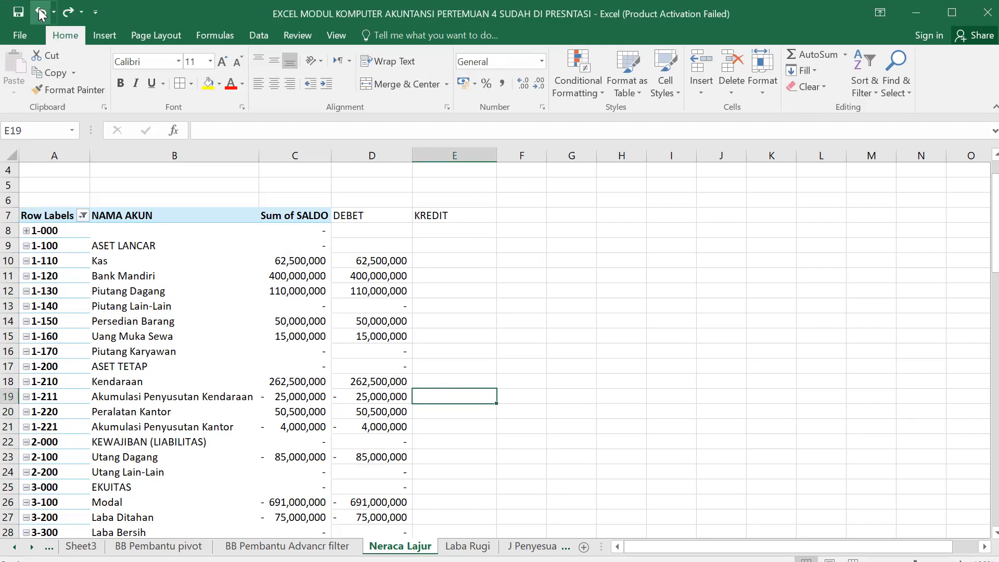
{"action": "left_click", "coordinate": [41, 12]}
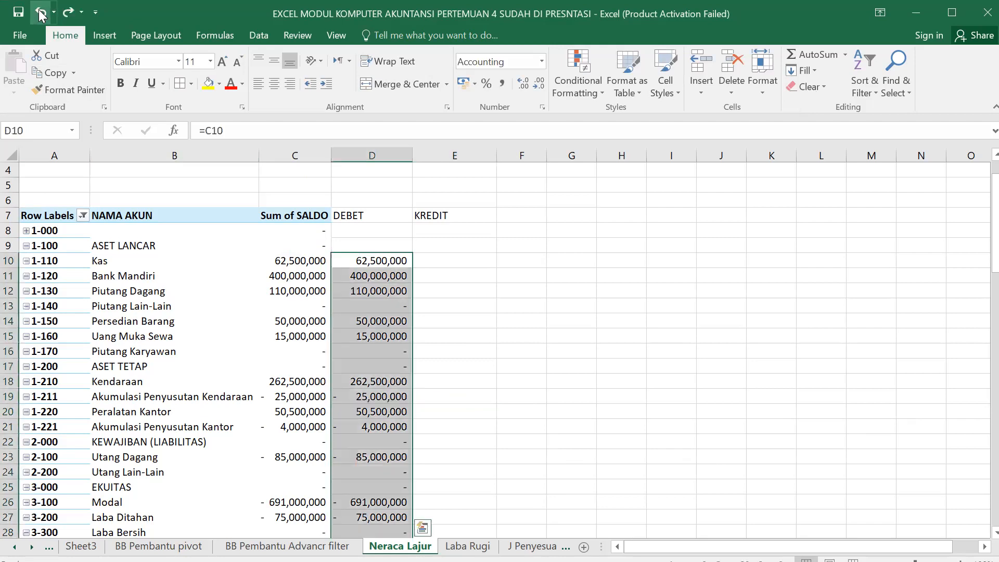
- Enter =-C19 in E19, the KREDIT cell for Akumulasi Penyusutan Kendaraan, to reverse the sign of its balance
{"action": "left_click", "coordinate": [425, 399]}
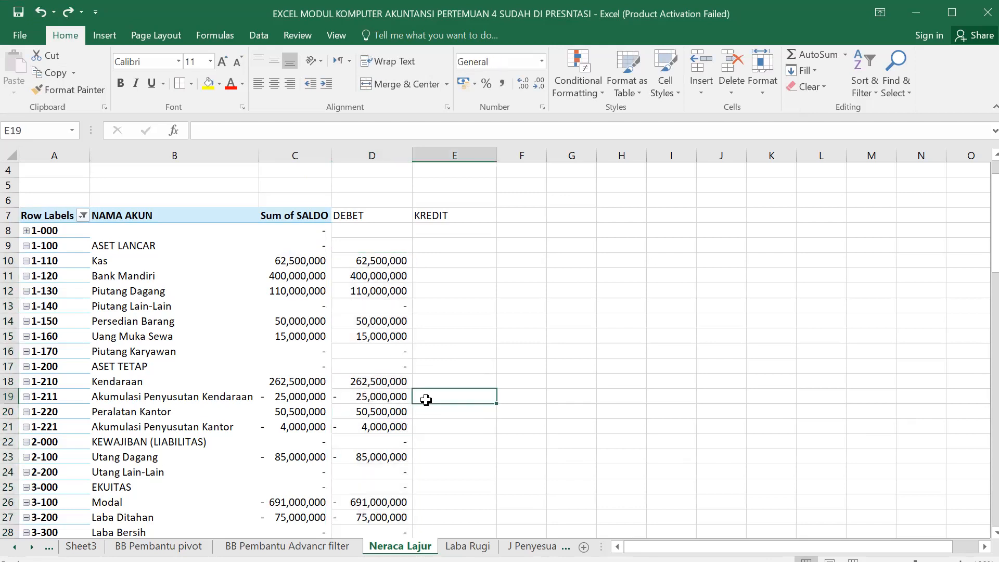
{"action": "type", "text": "=-"}
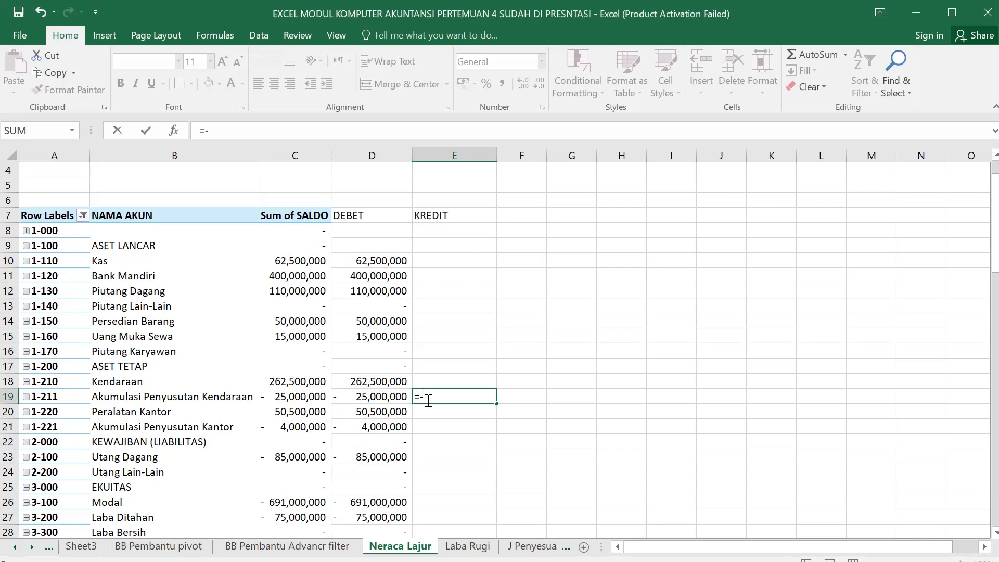
{"action": "type", "text": "C19"}
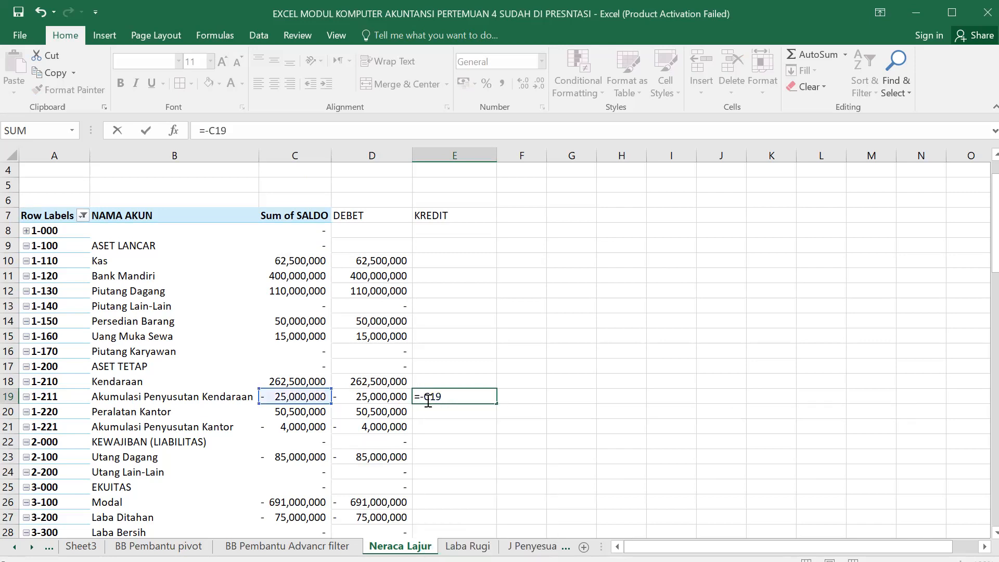
{"action": "key", "text": "Return"}
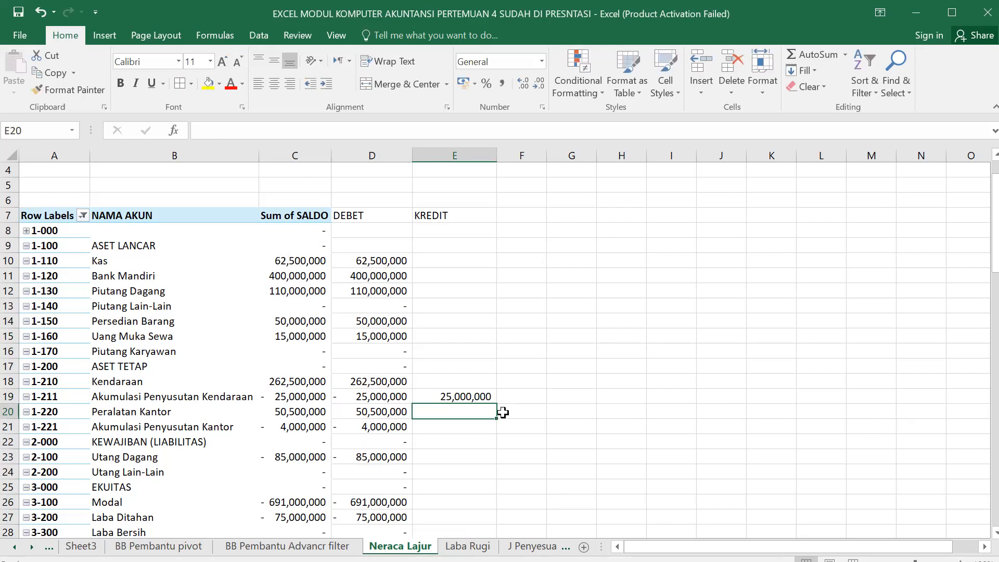
- Copy the formula in E19 down the KREDIT column to E37, the Beban Sewa row
{"action": "left_click", "coordinate": [486, 398]}
{"action": "left_click_drag", "start_coordinate": [499, 405], "coordinate": [453, 216]}
{"action": "scroll", "coordinate": [575, 268], "scroll_direction": "up", "scroll_amount": 11}
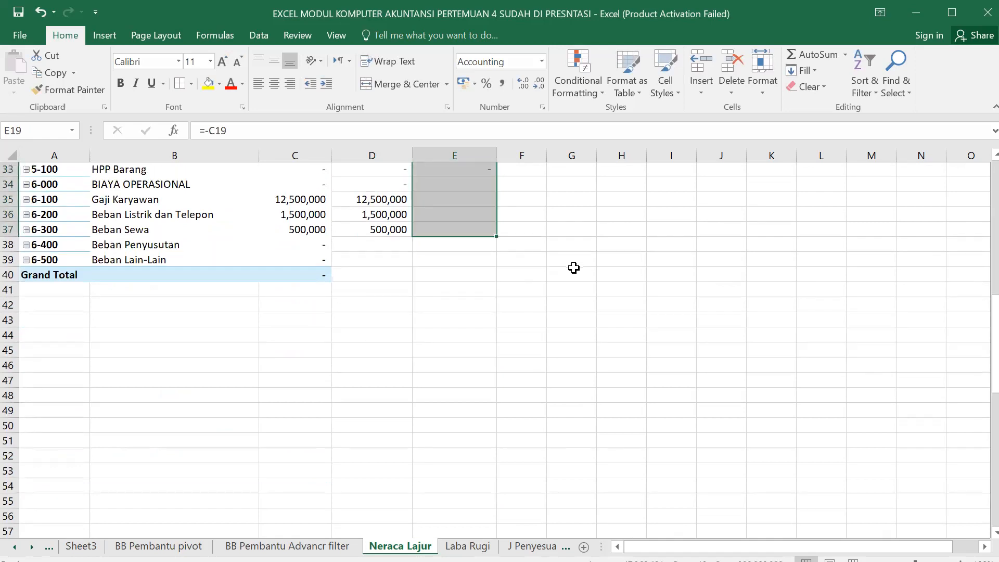
{"action": "scroll", "coordinate": [592, 287], "scroll_direction": "down", "scroll_amount": 7}
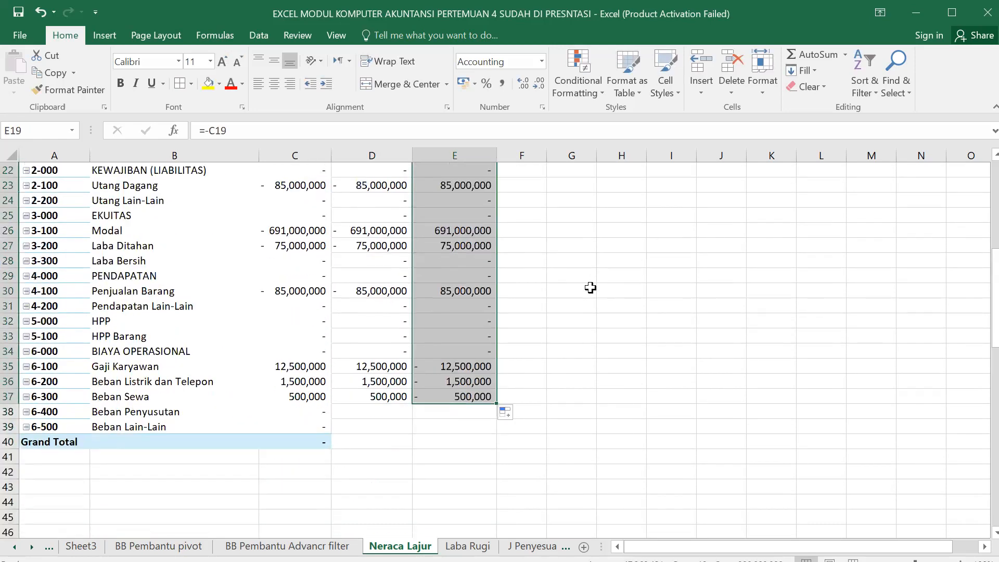
{"action": "scroll", "coordinate": [590, 288], "scroll_direction": "up", "scroll_amount": 1}
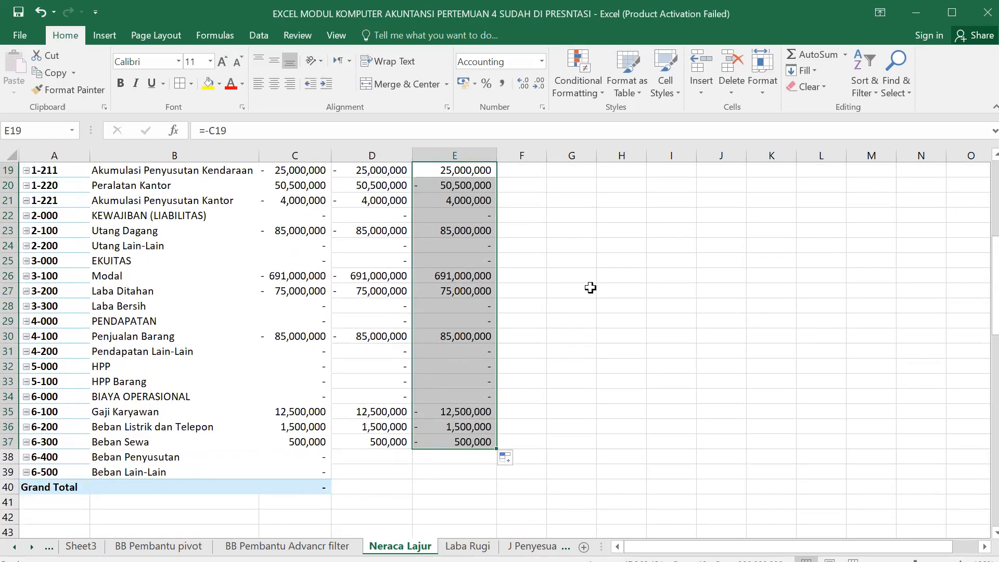
{"action": "left_click", "coordinate": [426, 489]}
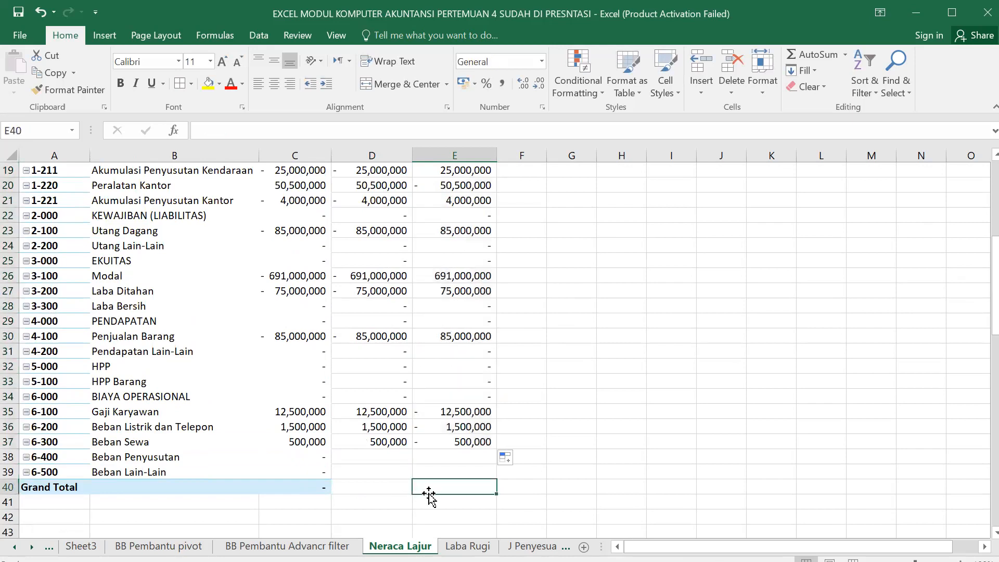
{"action": "left_click", "coordinate": [360, 487]}
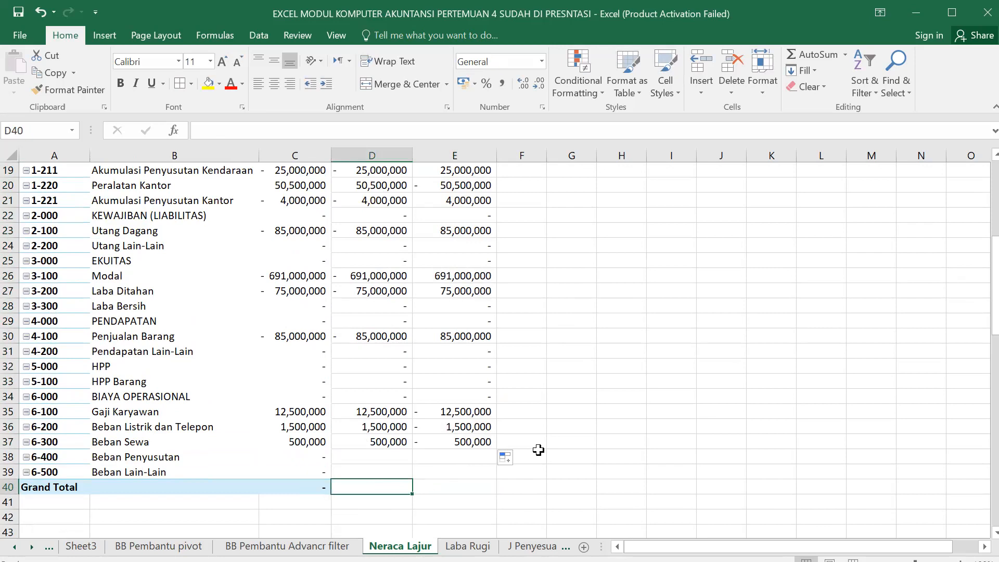
{"action": "type", "text": "=SUM"}
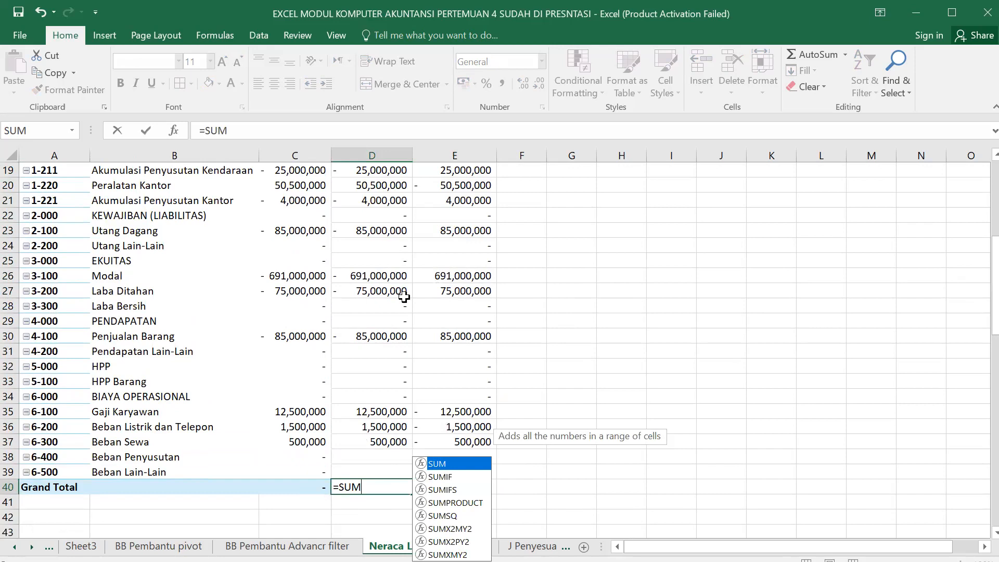
{"action": "scroll", "coordinate": [368, 284], "scroll_direction": "up", "scroll_amount": 6}
{"action": "left_click_drag", "start_coordinate": [368, 284], "coordinate": [404, 504]}
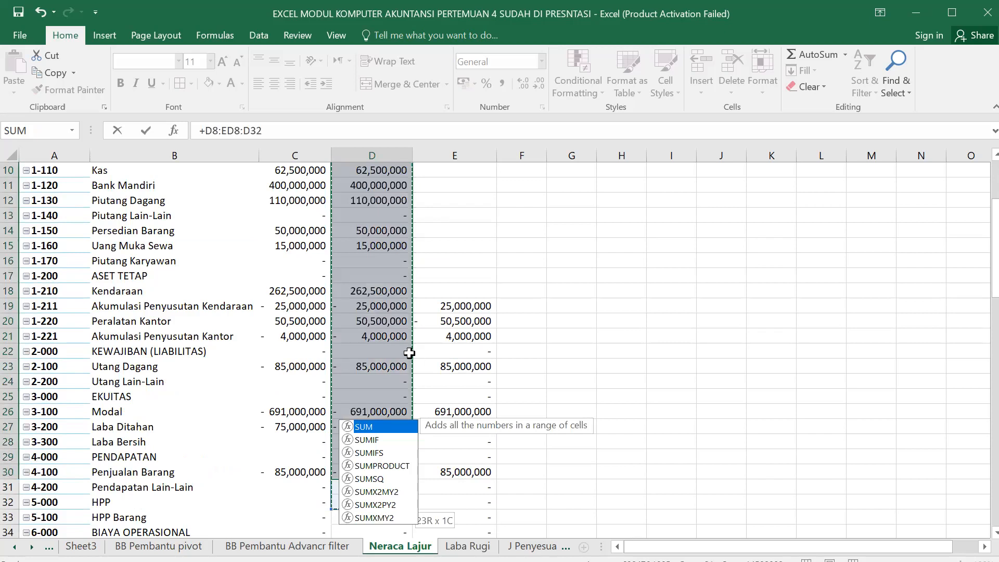
{"action": "scroll", "coordinate": [397, 239], "scroll_direction": "down", "scroll_amount": 3}
{"action": "left_click_drag", "start_coordinate": [402, 193], "coordinate": [377, 435]}
{"action": "scroll", "coordinate": [523, 284], "scroll_direction": "up", "scroll_amount": 6}
{"action": "left_click_drag", "start_coordinate": [401, 297], "coordinate": [312, 503]}
{"action": "scroll", "coordinate": [385, 427], "scroll_direction": "down", "scroll_amount": 2}
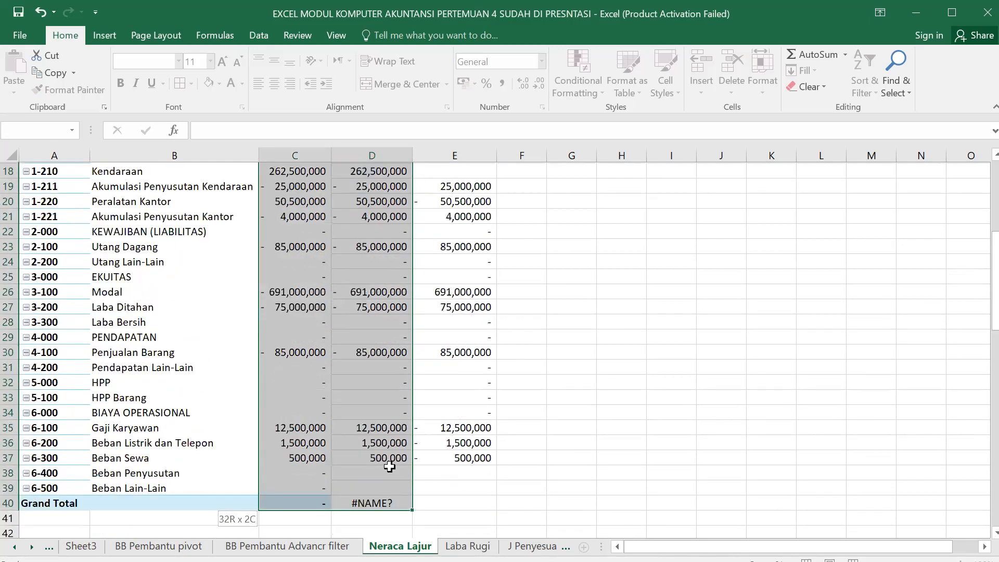
{"action": "left_click", "coordinate": [787, 263]}
{"action": "left_click", "coordinate": [36, 11]}
{"action": "left_click", "coordinate": [35, 11]}
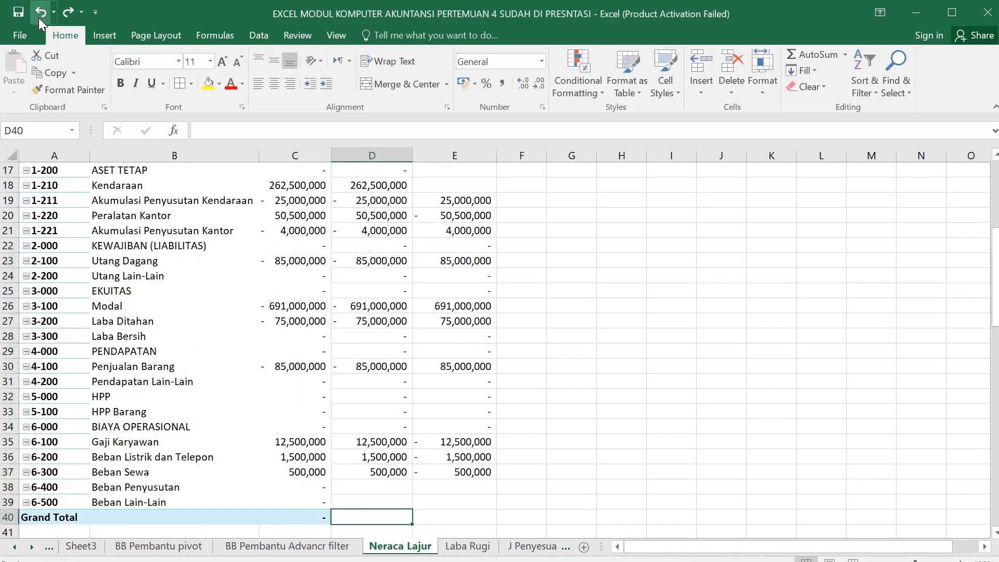
{"action": "scroll", "coordinate": [406, 364], "scroll_direction": "down", "scroll_amount": 2}
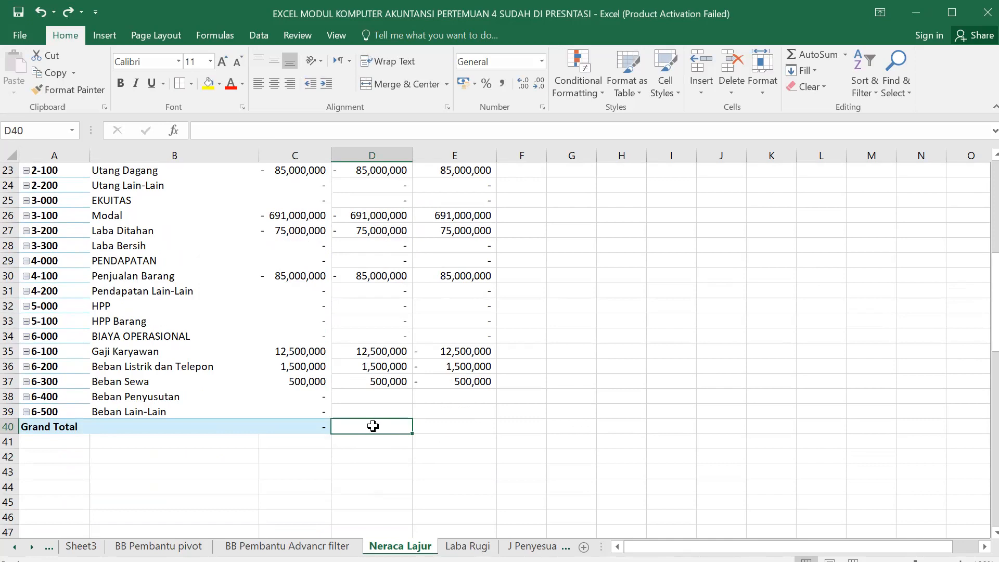
{"action": "type", "text": "="}
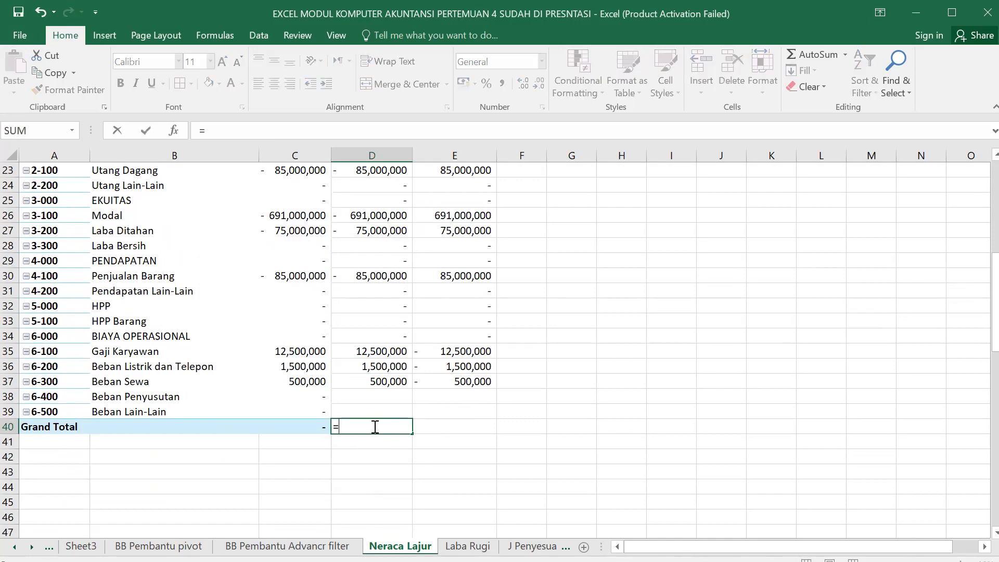
{"action": "type", "text": "SUM"}
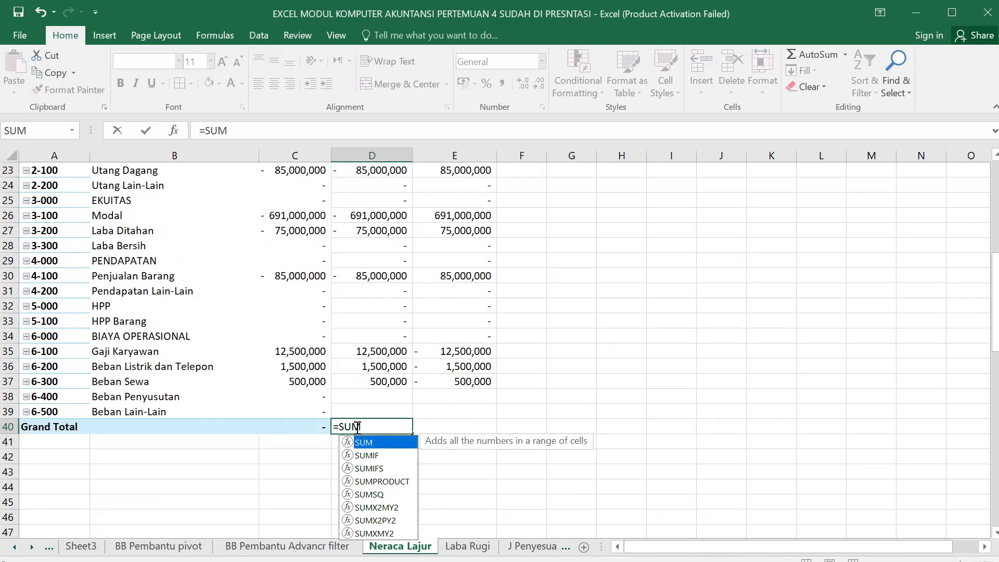
{"action": "scroll", "coordinate": [354, 419], "scroll_direction": "up", "scroll_amount": 4}
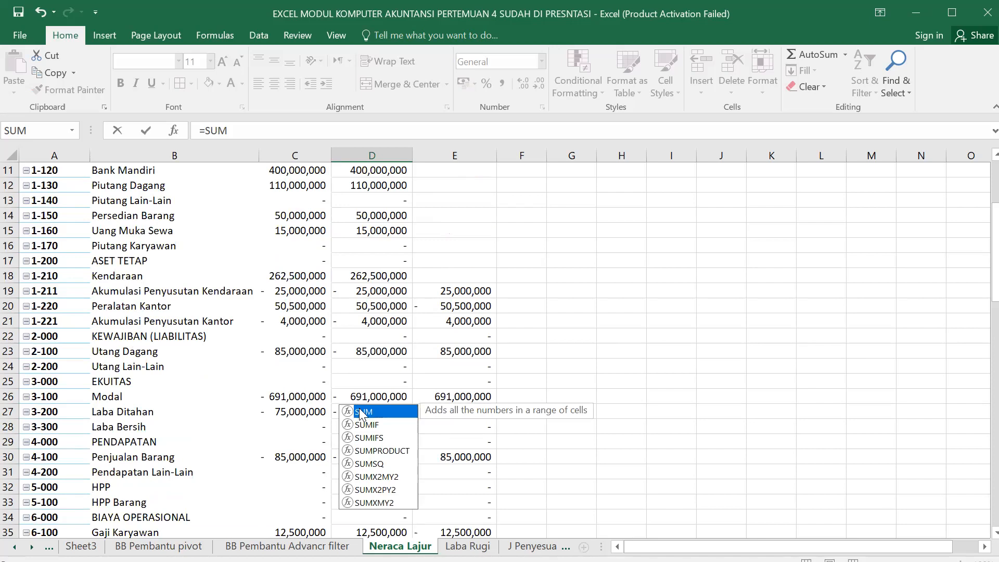
{"action": "scroll", "coordinate": [660, 281], "scroll_direction": "down", "scroll_amount": 3}
{"action": "left_click", "coordinate": [660, 339]}
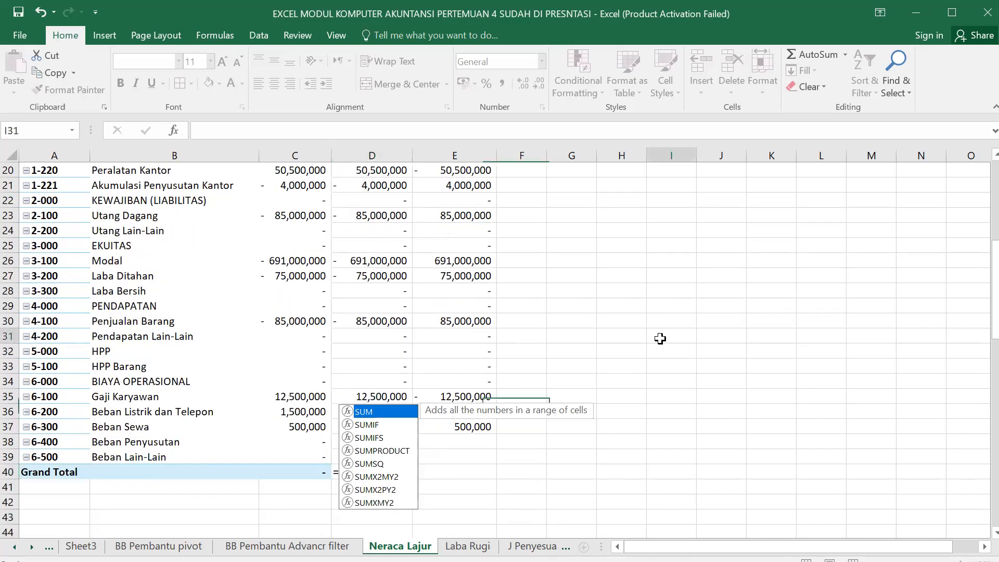
{"action": "left_click", "coordinate": [389, 473]}
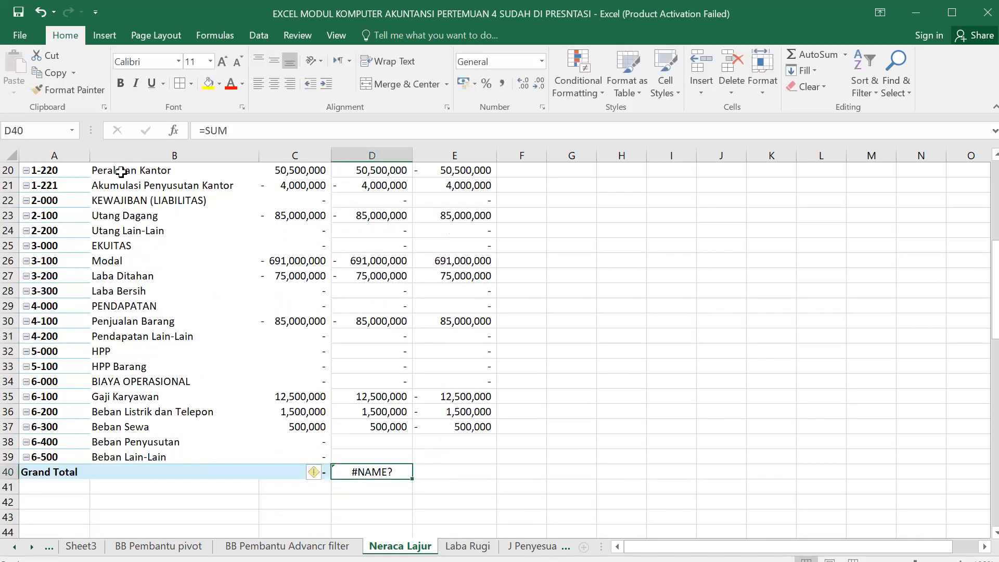
{"action": "left_click", "coordinate": [41, 13]}
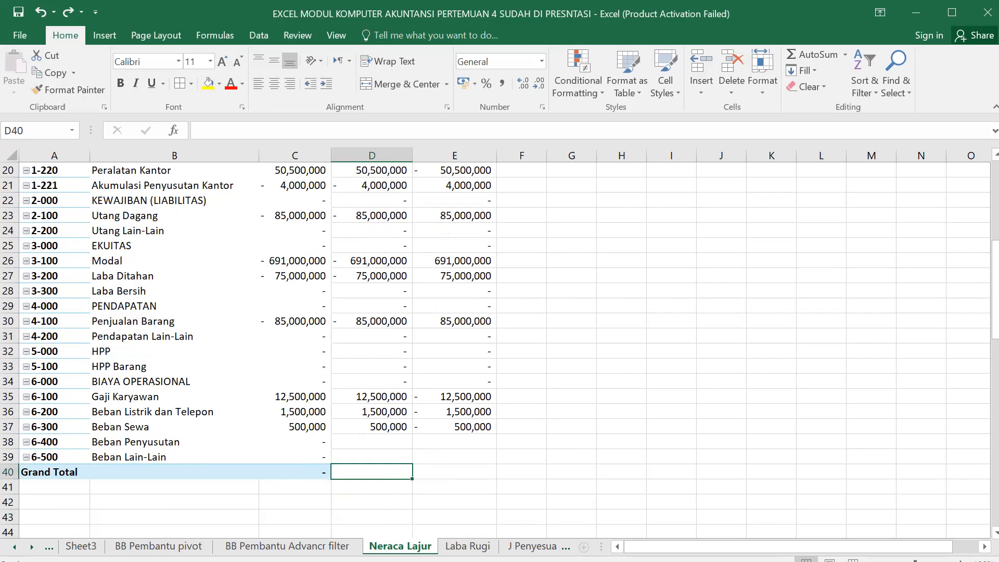
- Clear D20, the DEBET cell for Peralatan Kantor
{"action": "scroll", "coordinate": [263, 408], "scroll_direction": "up", "scroll_amount": 4}
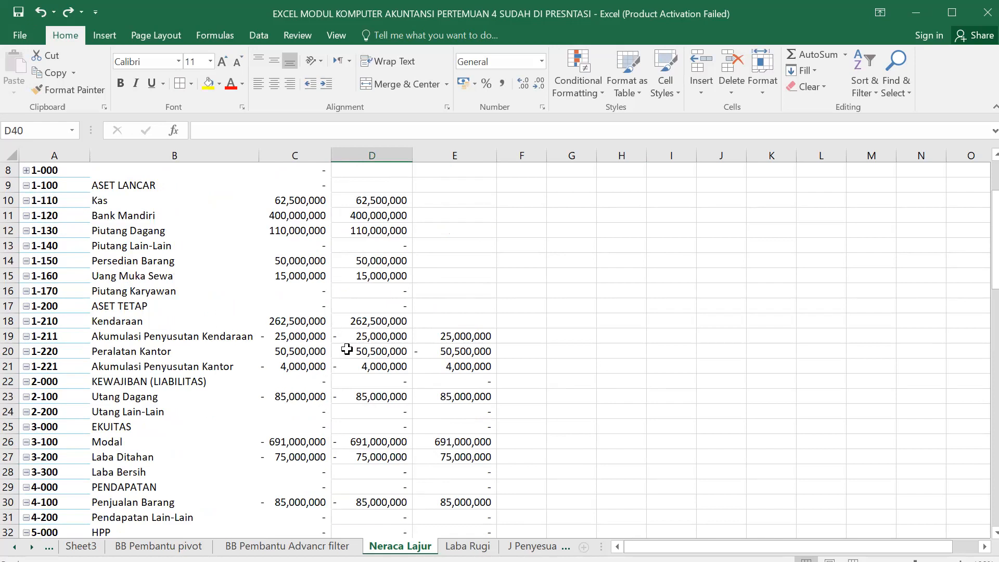
{"action": "left_click", "coordinate": [390, 352]}
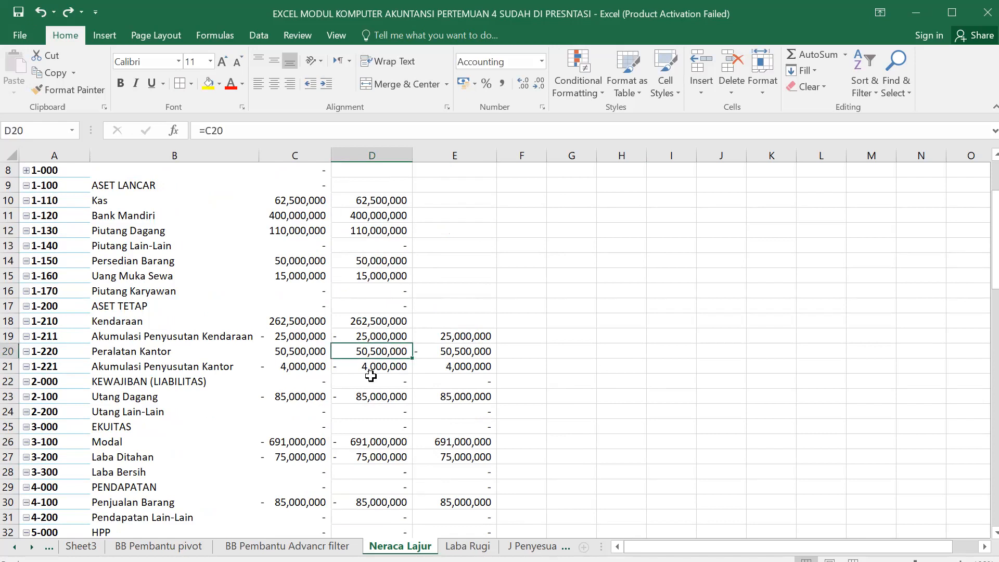
{"action": "key", "text": "Delete"}
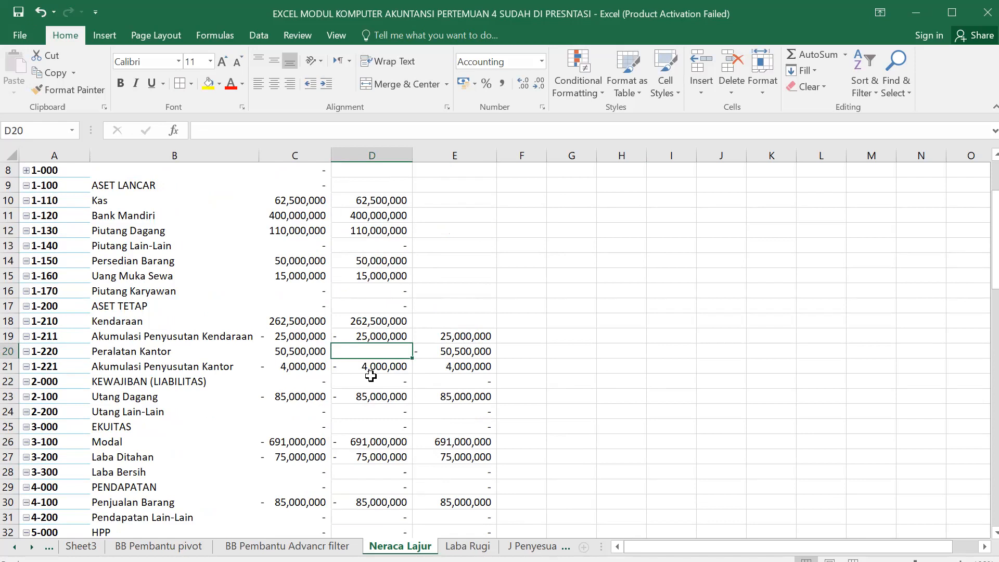
- Clear D23, the DEBET cell for Utang Dagang
{"action": "left_click", "coordinate": [383, 397]}
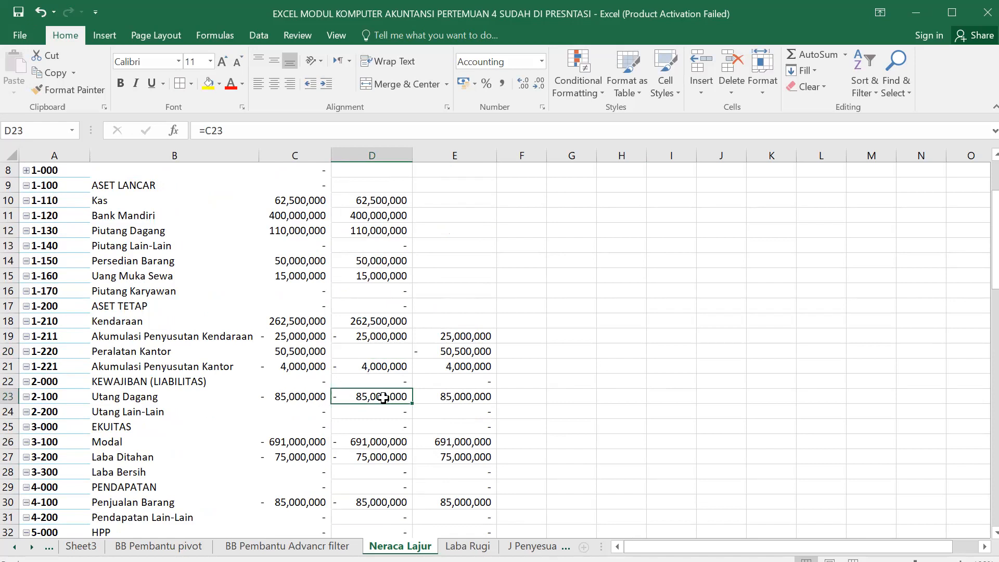
{"action": "double_click", "coordinate": [384, 397]}
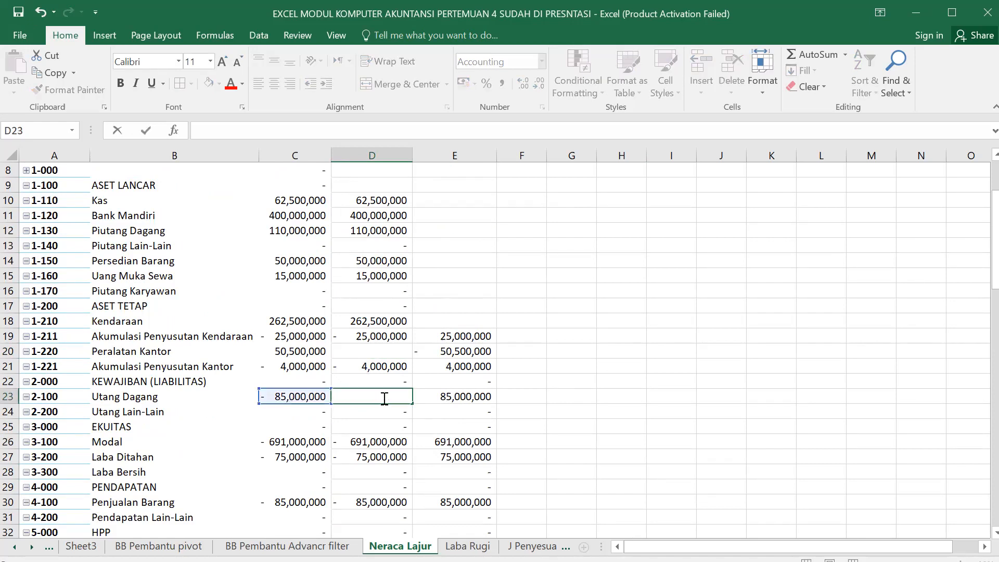
{"action": "left_click", "coordinate": [40, 11]}
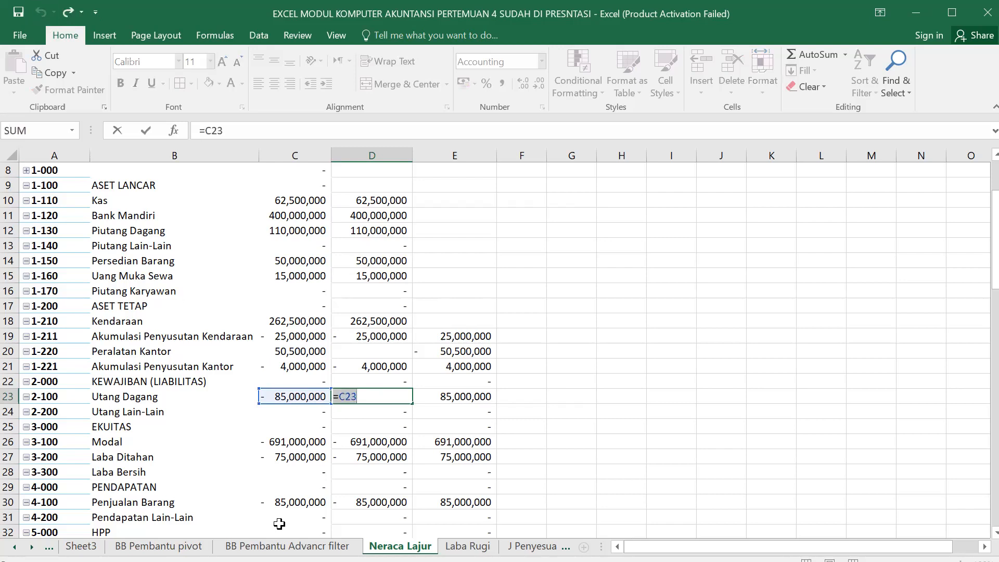
{"action": "left_click", "coordinate": [736, 383]}
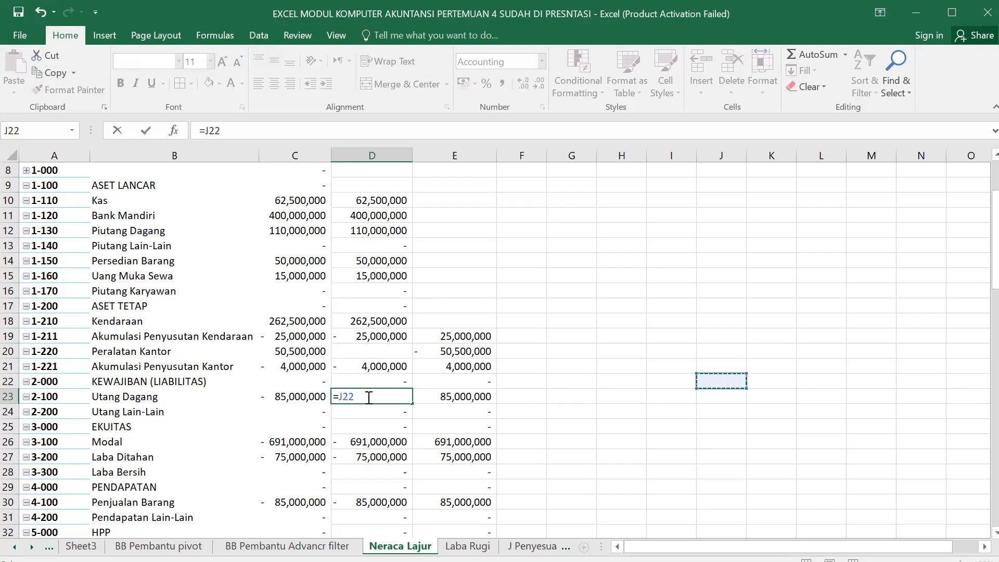
{"action": "key", "text": "BackSpace"}
{"action": "key", "text": "BackSpace"}
{"action": "key", "text": "BackSpace"}
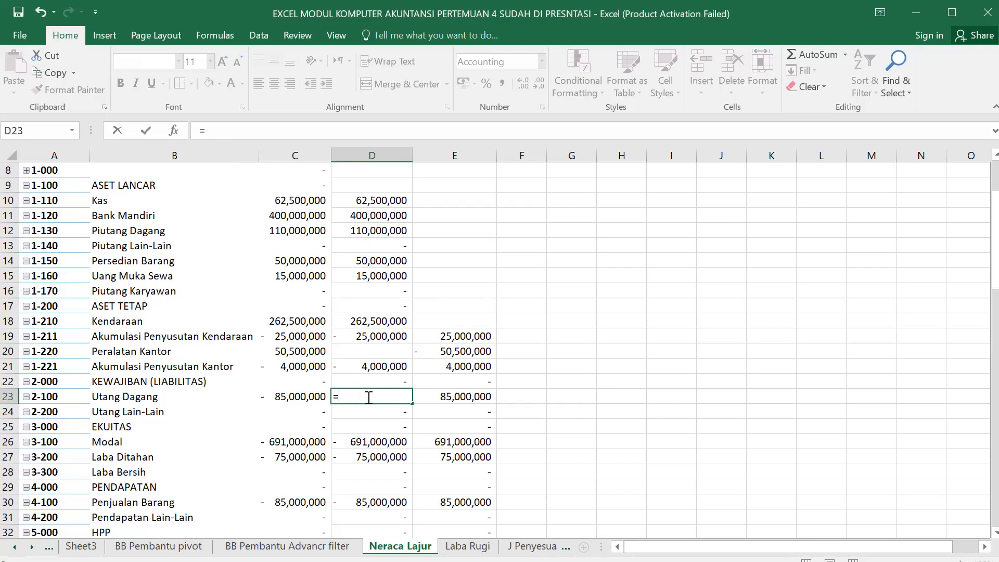
{"action": "key", "text": "BackSpace"}
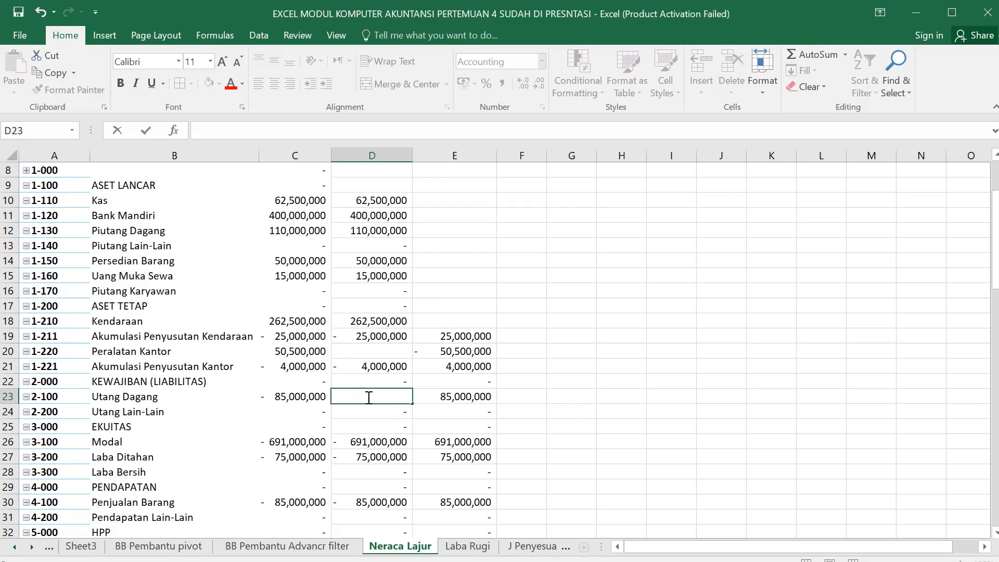
- Clear the DEBET cells D19 for Akumulasi Penyusutan Kendaraan, D26 for Modal and D27 for Laba Ditahan
{"action": "left_click", "coordinate": [389, 337]}
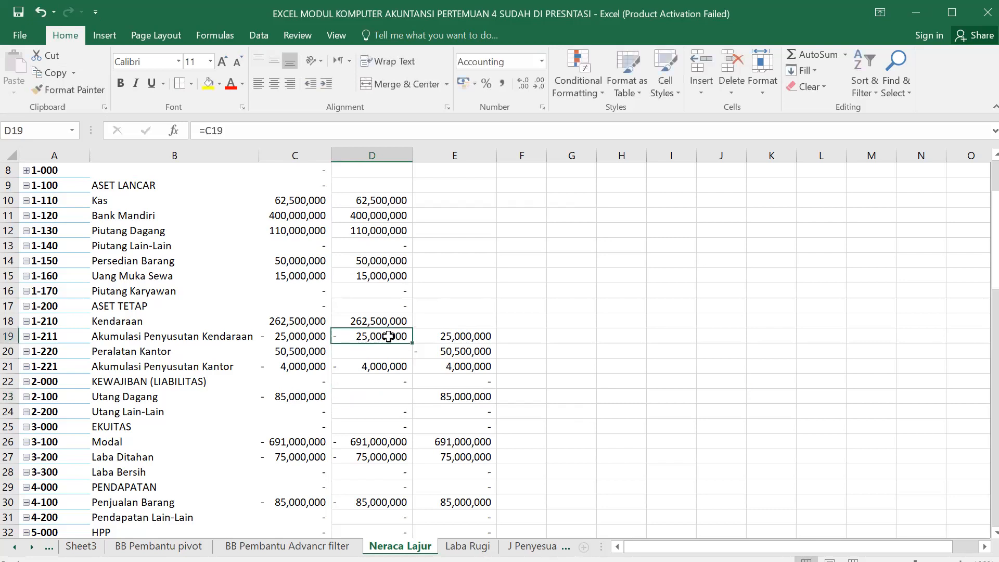
{"action": "key", "text": "Delete"}
{"action": "scroll", "coordinate": [380, 400], "scroll_direction": "down", "scroll_amount": 1}
{"action": "left_click", "coordinate": [381, 396]}
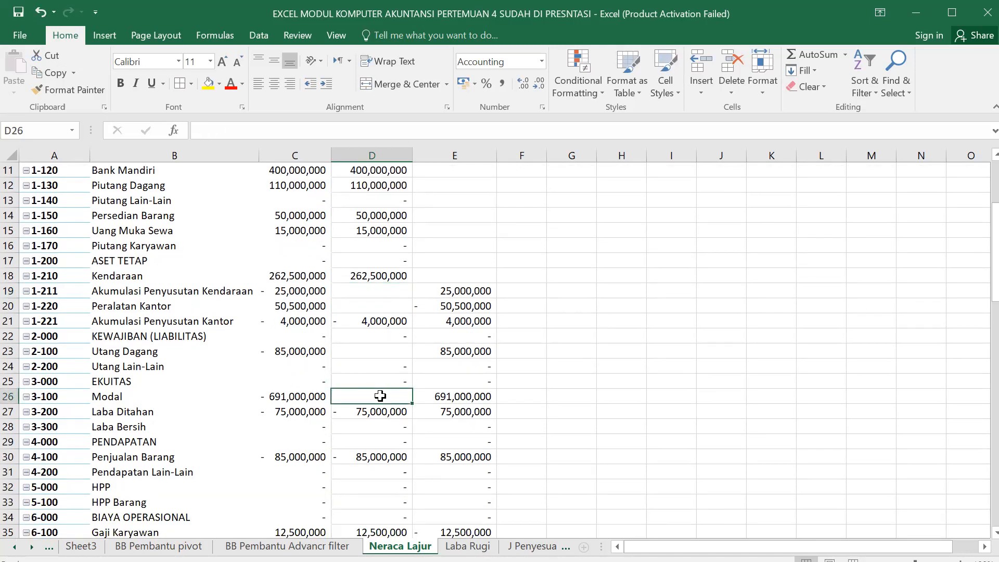
{"action": "left_click", "coordinate": [367, 414]}
{"action": "key", "text": "Delete"}
- Clear D30, the DEBET cell for Penjualan Barang
{"action": "scroll", "coordinate": [370, 396], "scroll_direction": "down", "scroll_amount": 2}
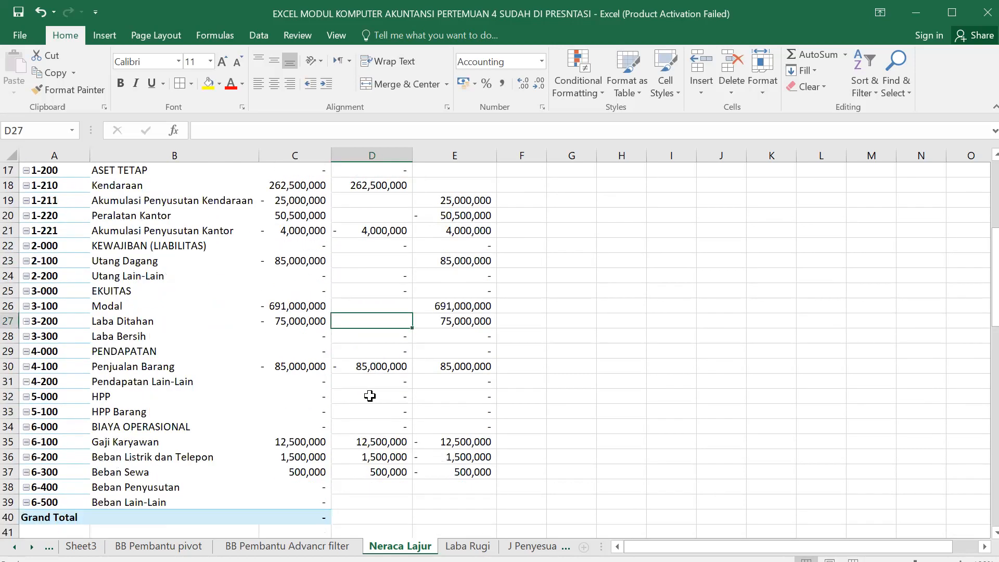
{"action": "scroll", "coordinate": [370, 396], "scroll_direction": "down", "scroll_amount": 1}
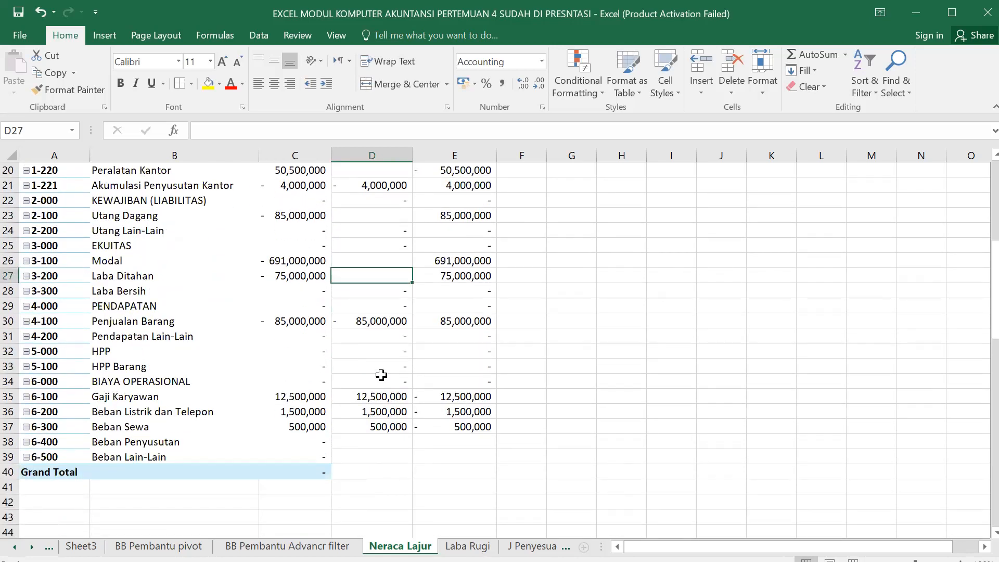
{"action": "left_click", "coordinate": [365, 321]}
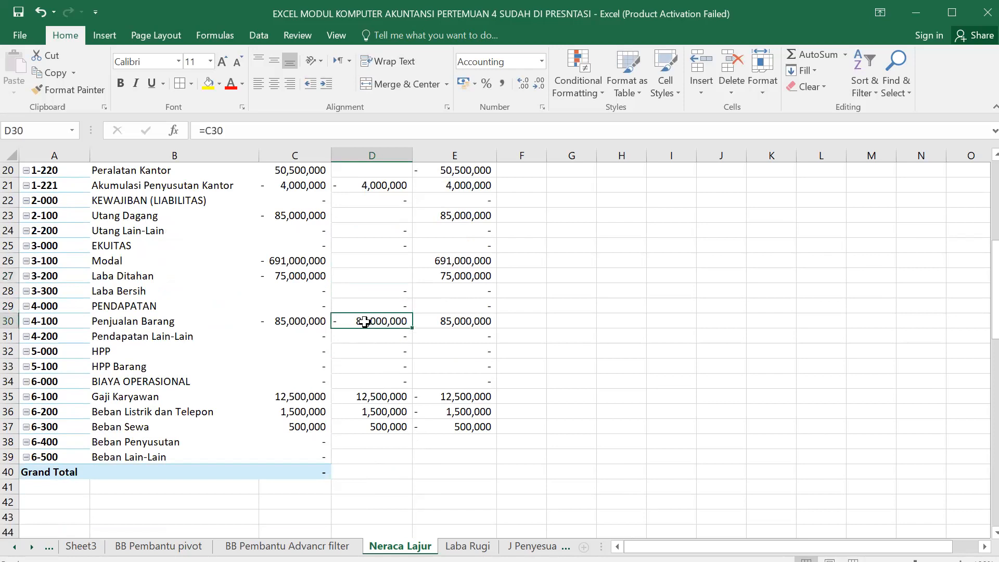
{"action": "key", "text": "Delete"}
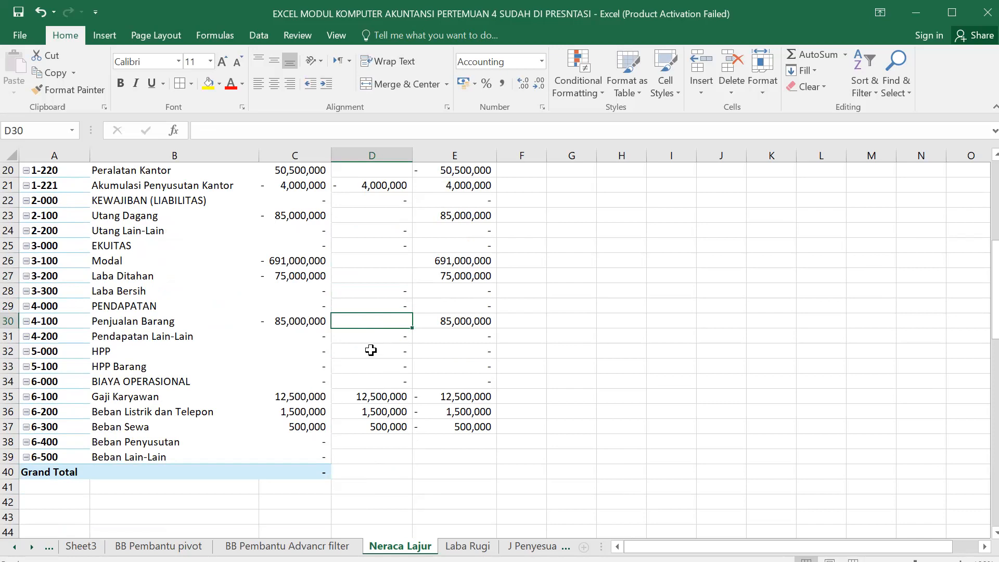
{"action": "scroll", "coordinate": [371, 350], "scroll_direction": "down", "scroll_amount": 1}
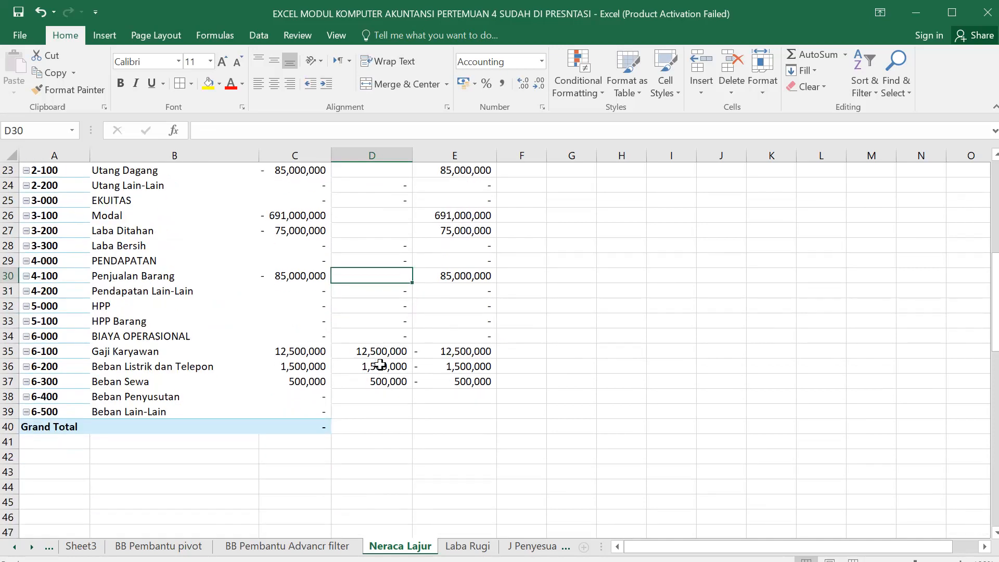
- Try to total the DEBET column with a SUM formula in D40 of the Grand Total row, and undo the stray entry
{"action": "left_click", "coordinate": [372, 425]}
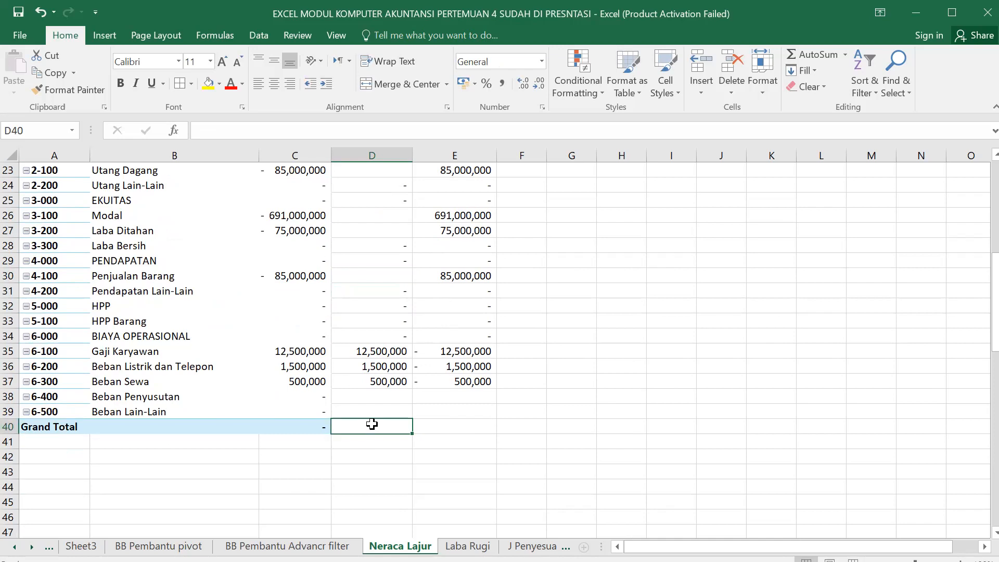
{"action": "type", "text": "=SUM"}
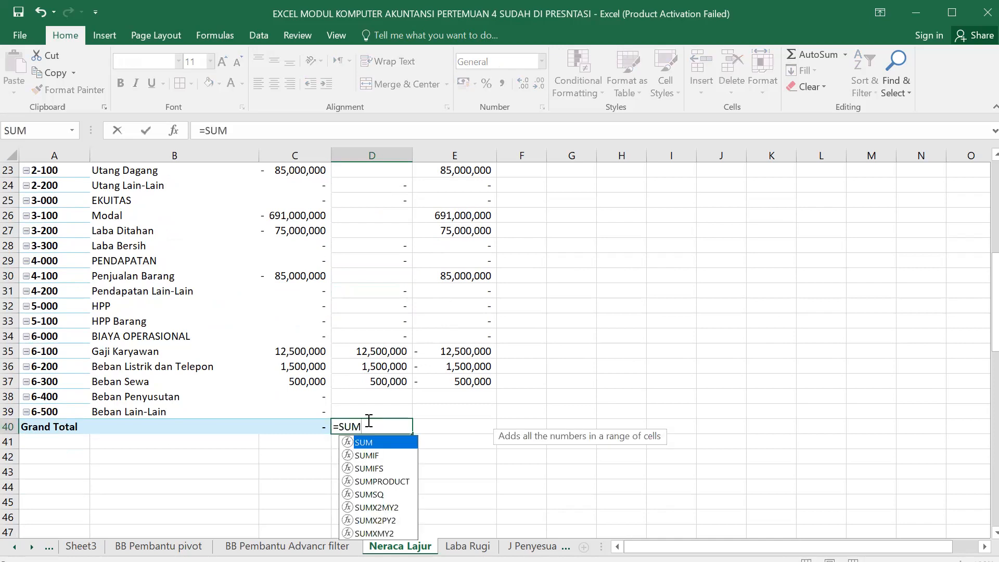
{"action": "scroll", "coordinate": [376, 275], "scroll_direction": "up", "scroll_amount": 7}
{"action": "left_click_drag", "start_coordinate": [372, 275], "coordinate": [381, 465]}
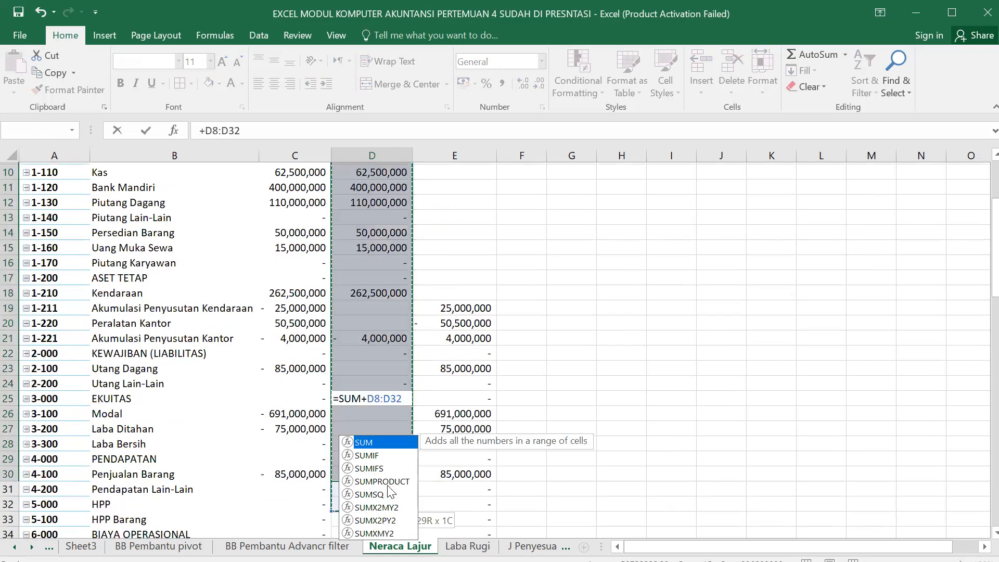
{"action": "scroll", "coordinate": [489, 293], "scroll_direction": "down", "scroll_amount": 4}
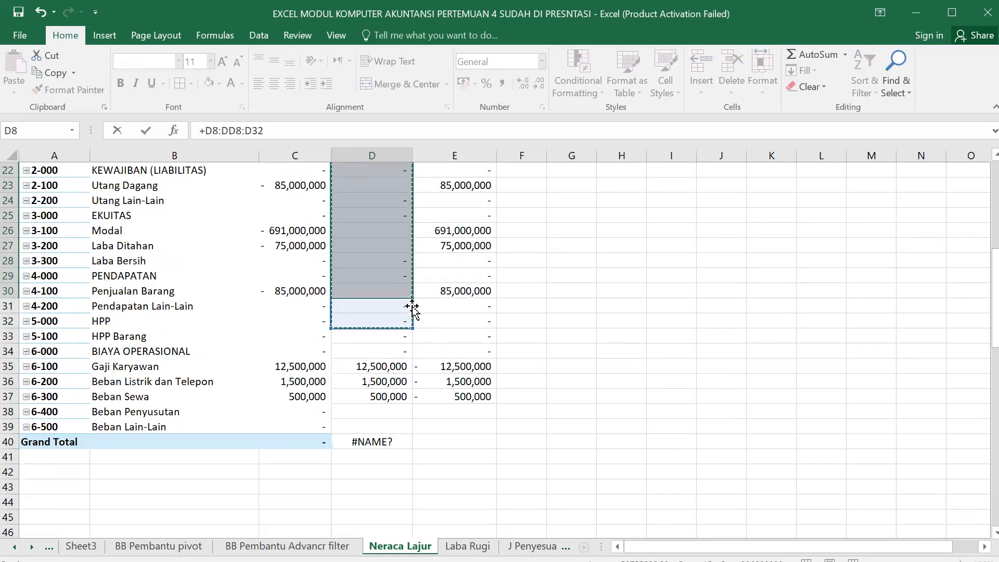
{"action": "scroll", "coordinate": [440, 276], "scroll_direction": "up", "scroll_amount": 7}
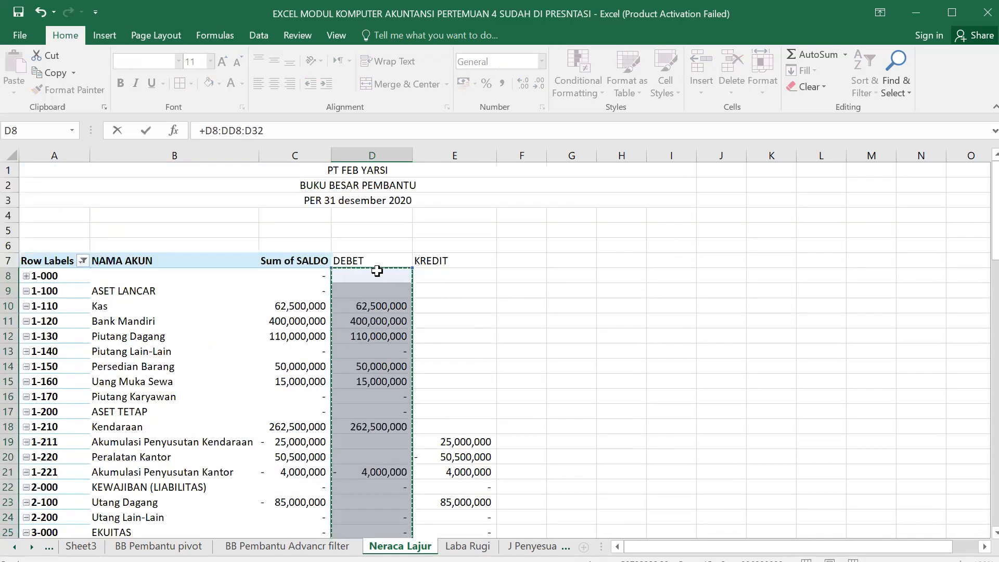
{"action": "key", "text": "Return"}
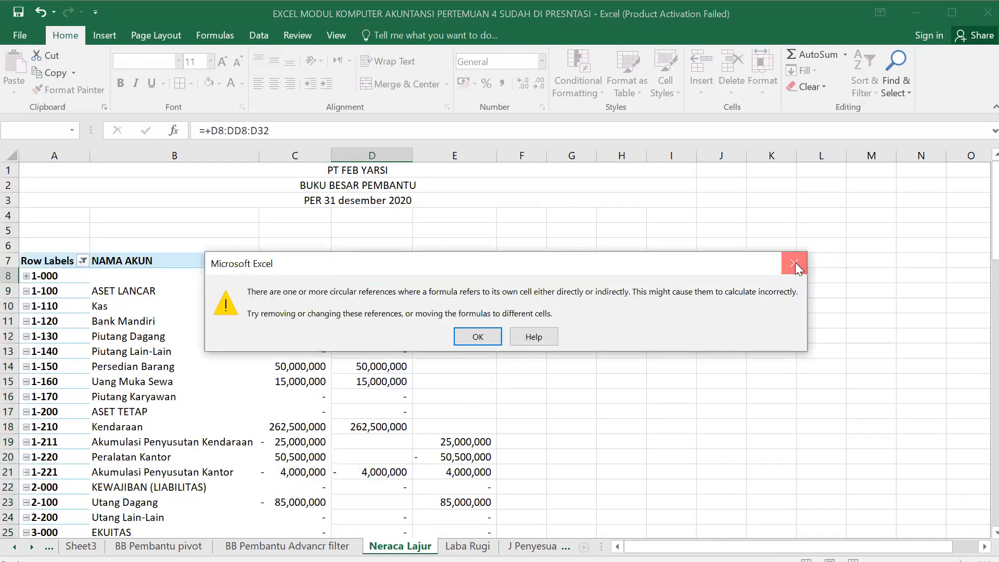
{"action": "left_click", "coordinate": [796, 262]}
{"action": "left_click", "coordinate": [40, 11]}
- Clear the faulty SUM entry from D40 in the Grand Total row
{"action": "scroll", "coordinate": [533, 191], "scroll_direction": "down", "scroll_amount": 2}
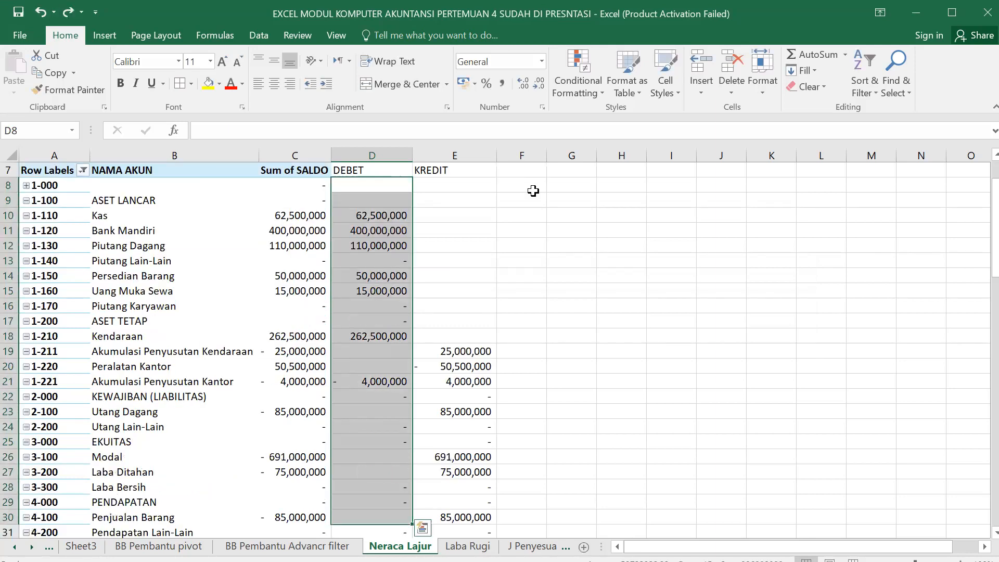
{"action": "scroll", "coordinate": [636, 275], "scroll_direction": "down", "scroll_amount": 1}
{"action": "left_click", "coordinate": [636, 275]}
{"action": "scroll", "coordinate": [625, 302], "scroll_direction": "down", "scroll_amount": 5}
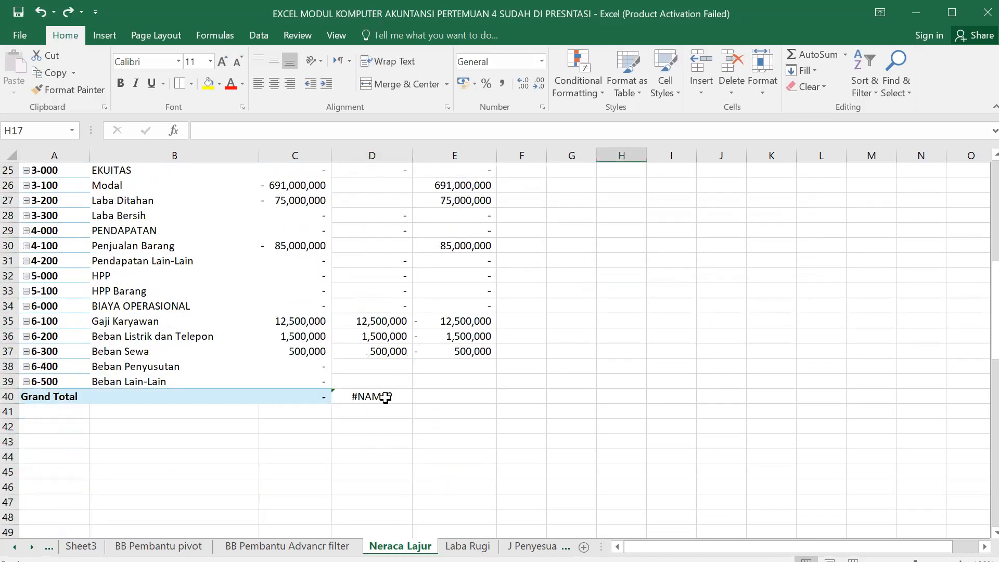
{"action": "left_click", "coordinate": [384, 396]}
{"action": "key", "text": "Delete"}
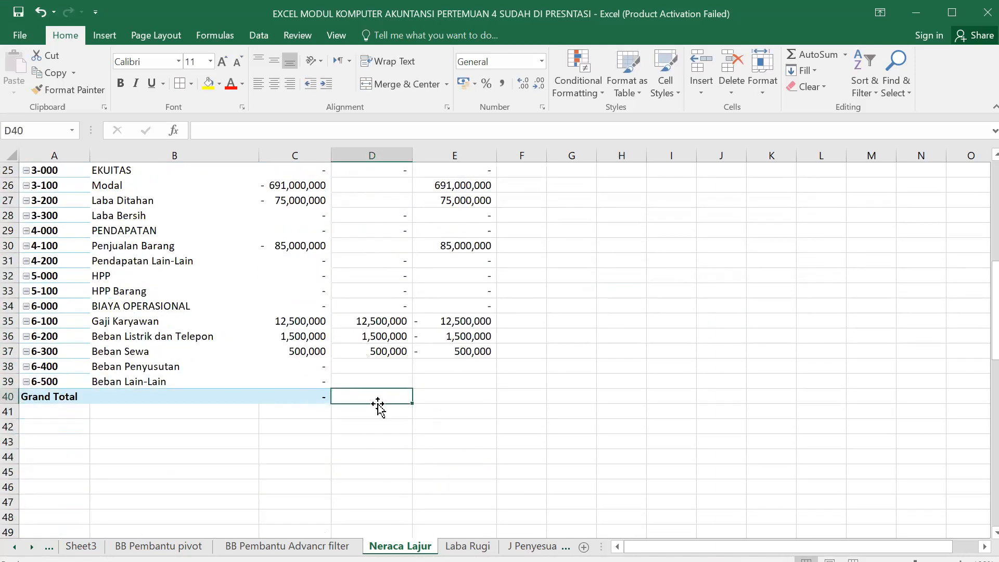
- Try again to start a SUM formula in D40, using D8 as the first cell of its range
{"action": "type", "text": "="}
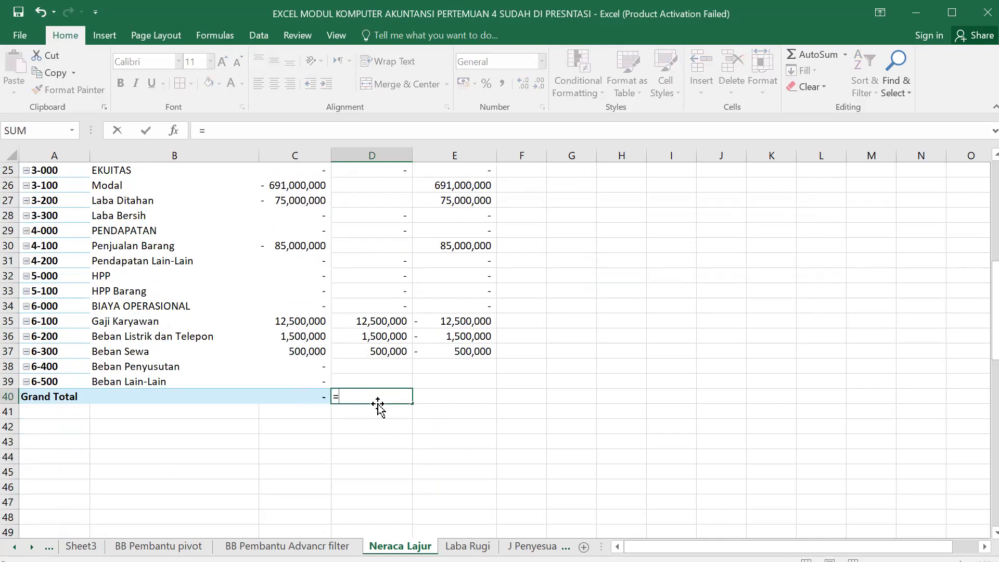
{"action": "type", "text": "SUM"}
{"action": "scroll", "coordinate": [365, 354], "scroll_direction": "up", "scroll_amount": 2}
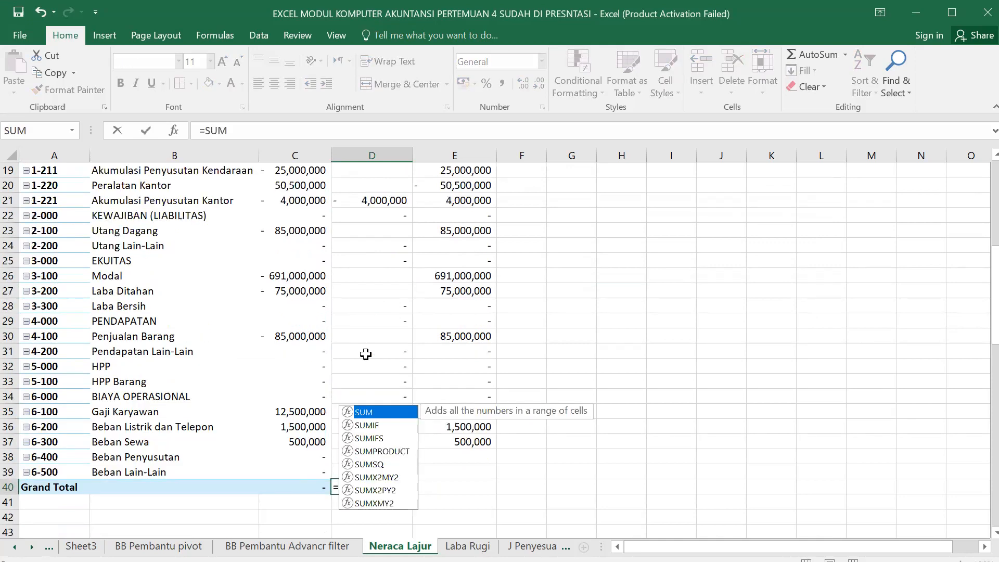
{"action": "scroll", "coordinate": [359, 273], "scroll_direction": "up", "scroll_amount": 6}
{"action": "left_click", "coordinate": [363, 279]}
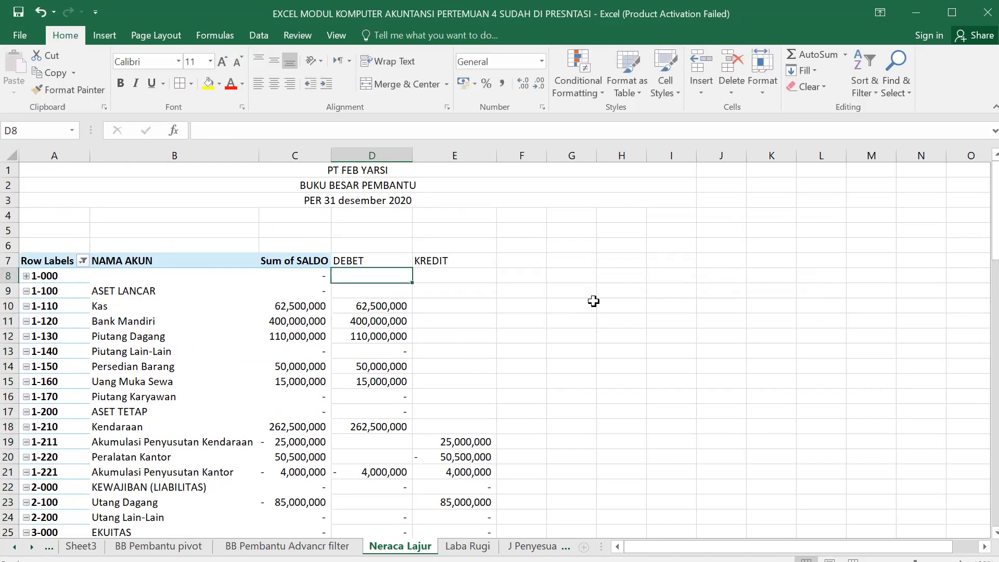
- Try to select the DEBET cells from D8 down to the Grand Total row as the range for the sum
{"action": "key", "text": "shift+Down"}
{"action": "key", "text": "shift+Down"}
{"action": "key", "text": "shift+Down"}
{"action": "key", "text": "shift+Down"}
{"action": "key", "text": "shift+Down"}
{"action": "key", "text": "shift+Down"}
{"action": "key", "text": "shift+Down"}
{"action": "key", "text": "shift+Down"}
{"action": "key", "text": "shift+Down"}
{"action": "key", "text": "shift+Down"}
{"action": "key", "text": "shift+Down"}
{"action": "key", "text": "shift+Down"}
{"action": "key", "text": "shift+Down"}
{"action": "key", "text": "shift+Down"}
{"action": "key", "text": "shift+Down"}
{"action": "key", "text": "shift+Down"}
{"action": "key", "text": "shift+Down"}
{"action": "key", "text": "shift+Down"}
{"action": "key", "text": "shift+Down"}
{"action": "key", "text": "shift+Down"}
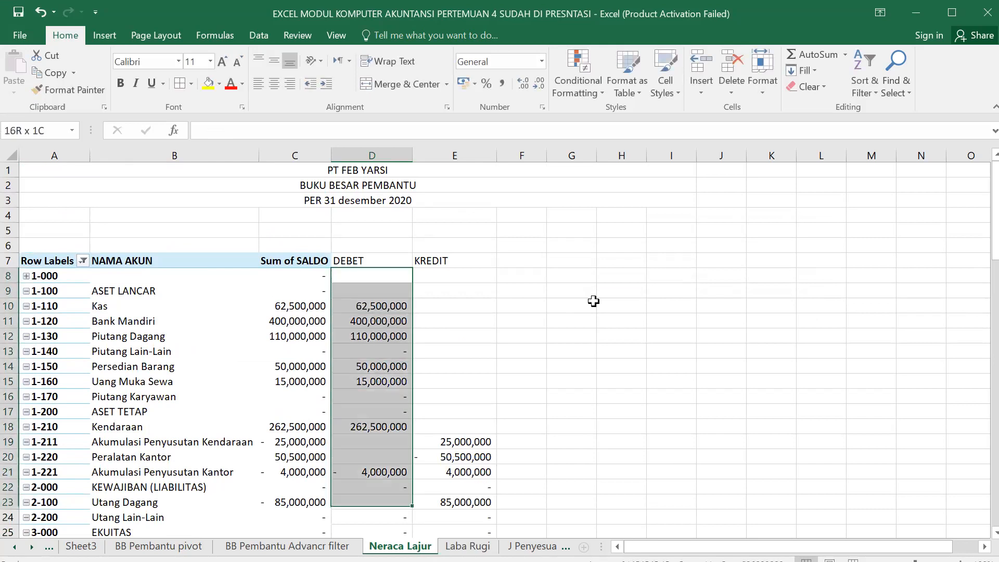
{"action": "key", "text": "shift+Down"}
{"action": "key", "text": "shift+Down"}
{"action": "key", "text": "shift+Down"}
{"action": "key", "text": "shift+Down"}
{"action": "key", "text": "shift+Down"}
{"action": "key", "text": "shift+Down"}
{"action": "key", "text": "shift+Down"}
{"action": "key", "text": "shift+Down"}
{"action": "key", "text": "shift+Down"}
{"action": "key", "text": "shift+Down"}
{"action": "key", "text": "shift+Down"}
{"action": "key", "text": "shift+Down"}
{"action": "key", "text": "shift+Down"}
{"action": "key", "text": "shift+Down"}
{"action": "key", "text": "shift+Down"}
{"action": "key", "text": "shift+Down"}
{"action": "key", "text": "shift+Down"}
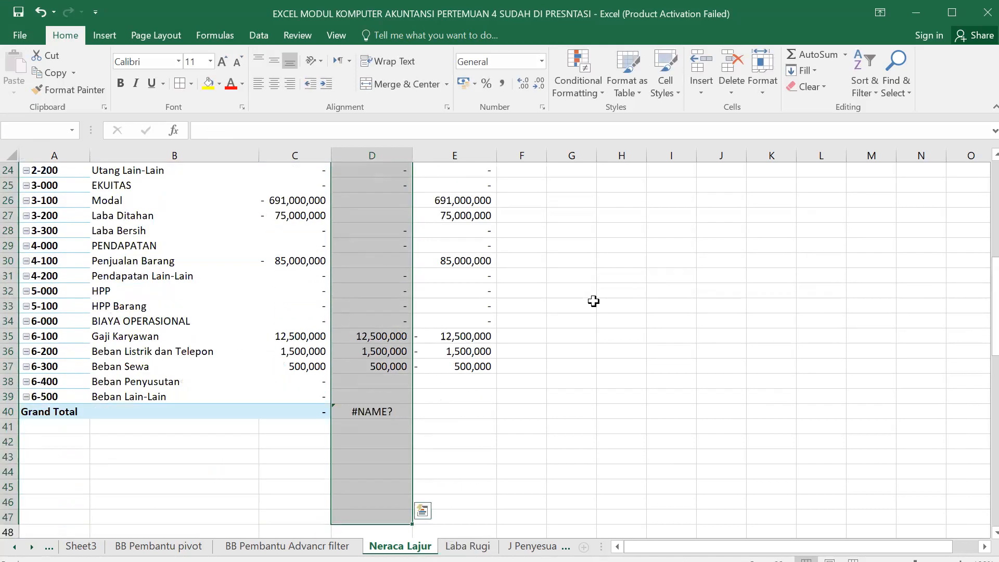
{"action": "key", "text": "shift+Up"}
{"action": "key", "text": "shift+Up"}
{"action": "key", "text": "shift+Up"}
{"action": "key", "text": "shift+Up"}
{"action": "key", "text": "shift+Up"}
{"action": "key", "text": "shift+Up"}
{"action": "key", "text": "shift+Up"}
{"action": "key", "text": "shift+Up"}
{"action": "key", "text": "shift+Up"}
{"action": "key", "text": "shift+Up"}
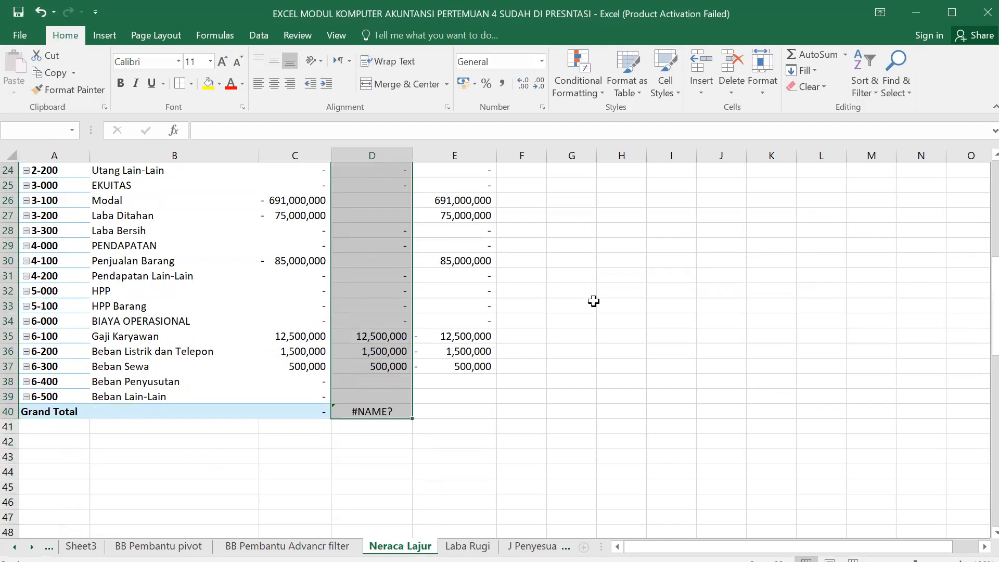
{"action": "scroll", "coordinate": [593, 301], "scroll_direction": "up", "scroll_amount": 5}
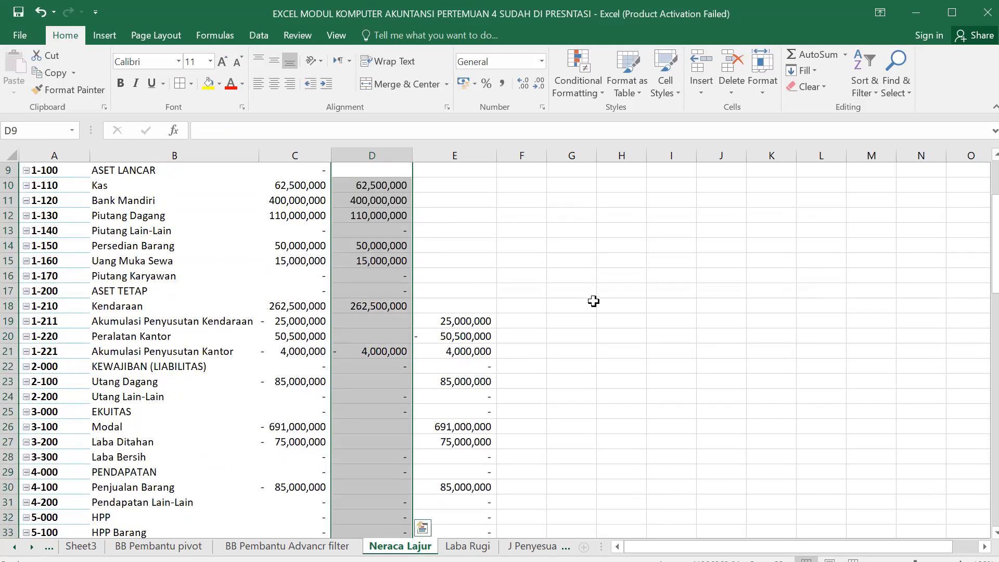
{"action": "scroll", "coordinate": [593, 301], "scroll_direction": "down", "scroll_amount": 1}
{"action": "scroll", "coordinate": [549, 396], "scroll_direction": "down", "scroll_amount": 4}
{"action": "scroll", "coordinate": [546, 402], "scroll_direction": "up", "scroll_amount": 7}
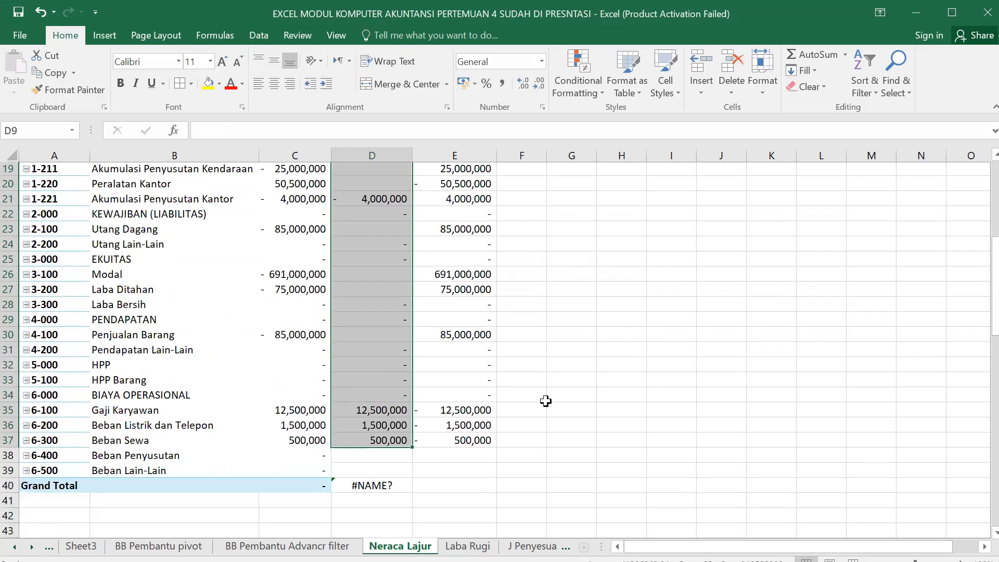
{"action": "left_click", "coordinate": [515, 305]}
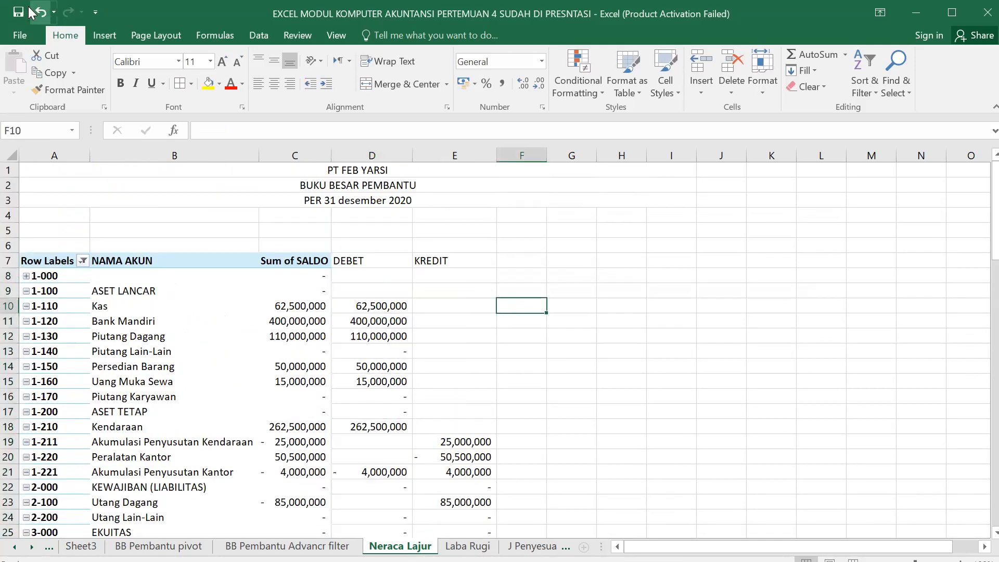
- Check the formula =SUM(D8:D39) in D40 and copy it across to E40 to total the KREDIT column
{"action": "scroll", "coordinate": [541, 94], "scroll_direction": "down", "scroll_amount": 1}
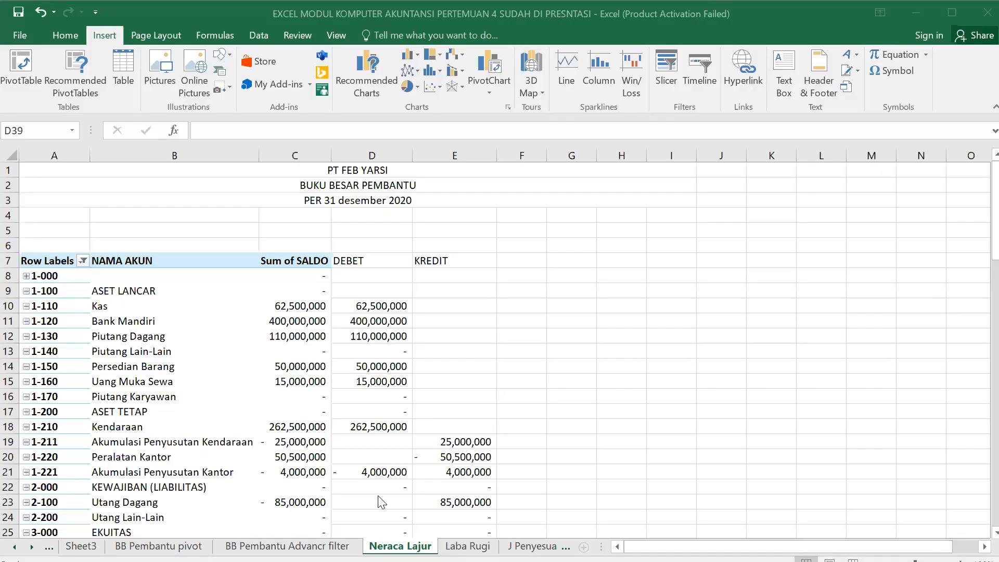
{"action": "scroll", "coordinate": [381, 502], "scroll_direction": "down", "scroll_amount": 7}
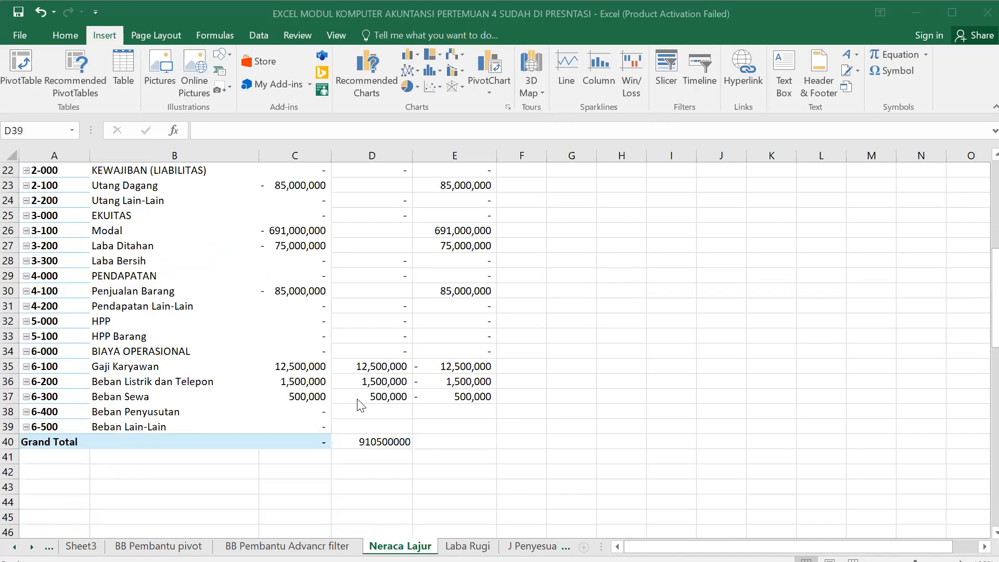
{"action": "double_click", "coordinate": [372, 441]}
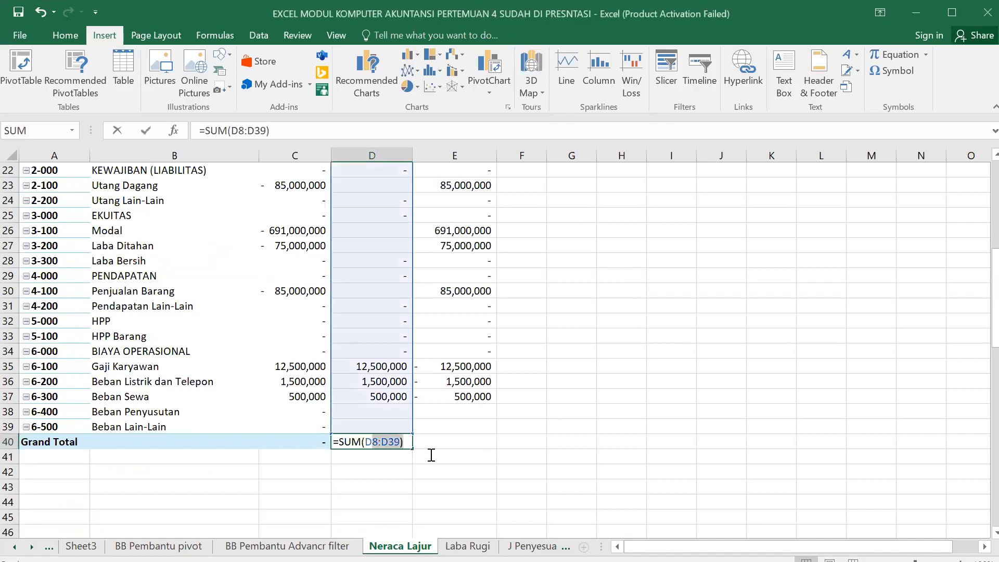
{"action": "key", "text": "Return"}
{"action": "left_click_drag", "start_coordinate": [394, 441], "coordinate": [493, 451]}
{"action": "left_click", "coordinate": [379, 442]}
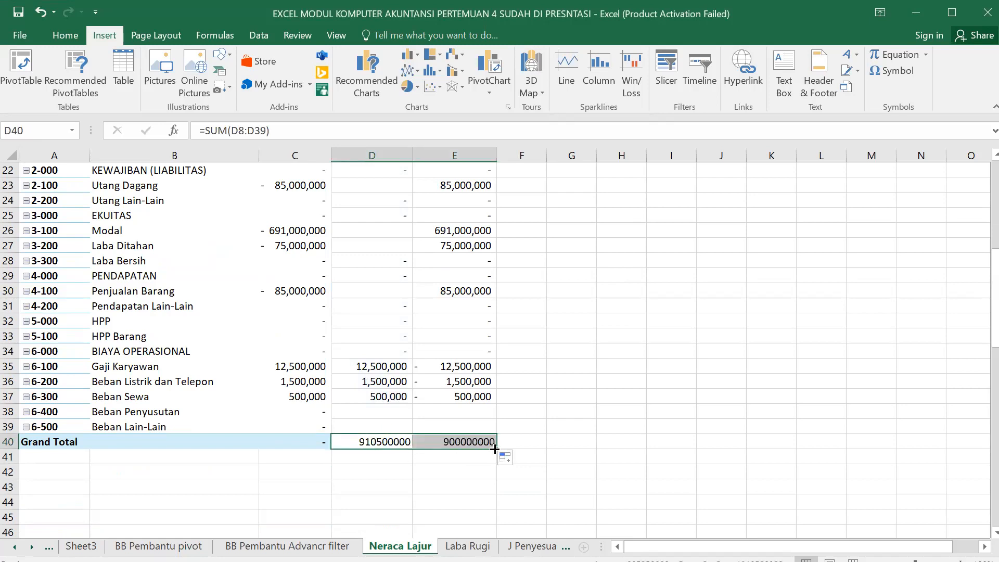
- Total the DEBET column with =SUM(D8:D39) in D40 of the Grand Total row and copy the formula to E40 for KREDIT
{"action": "scroll", "coordinate": [468, 424], "scroll_direction": "up", "scroll_amount": 2}
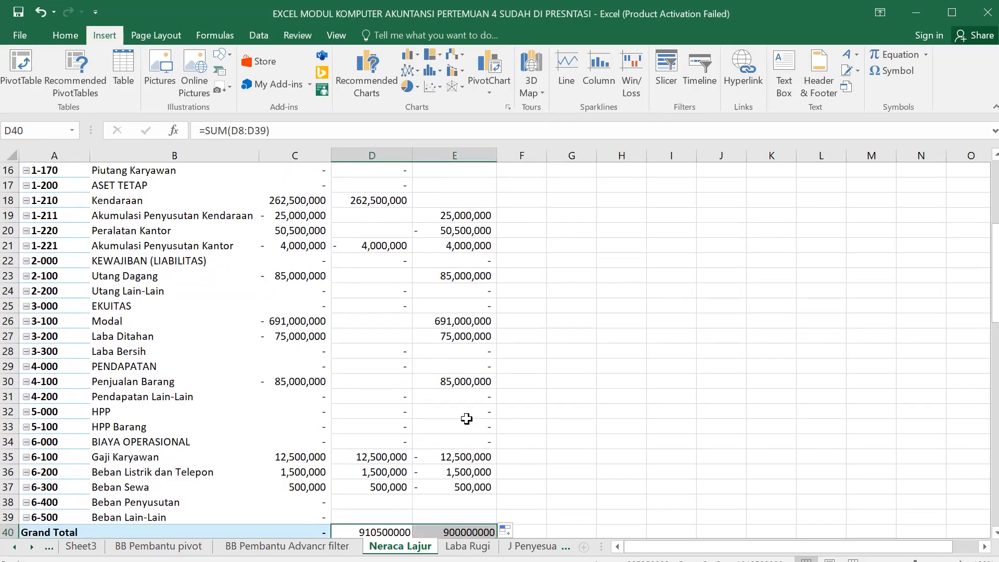
{"action": "scroll", "coordinate": [466, 411], "scroll_direction": "down", "scroll_amount": 2}
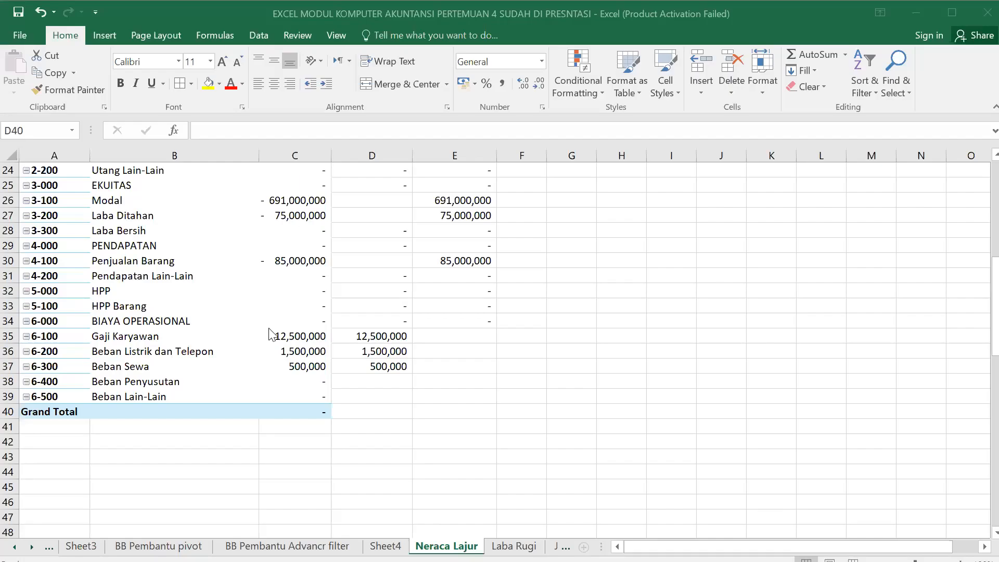
{"action": "scroll", "coordinate": [388, 299], "scroll_direction": "down", "scroll_amount": 1}
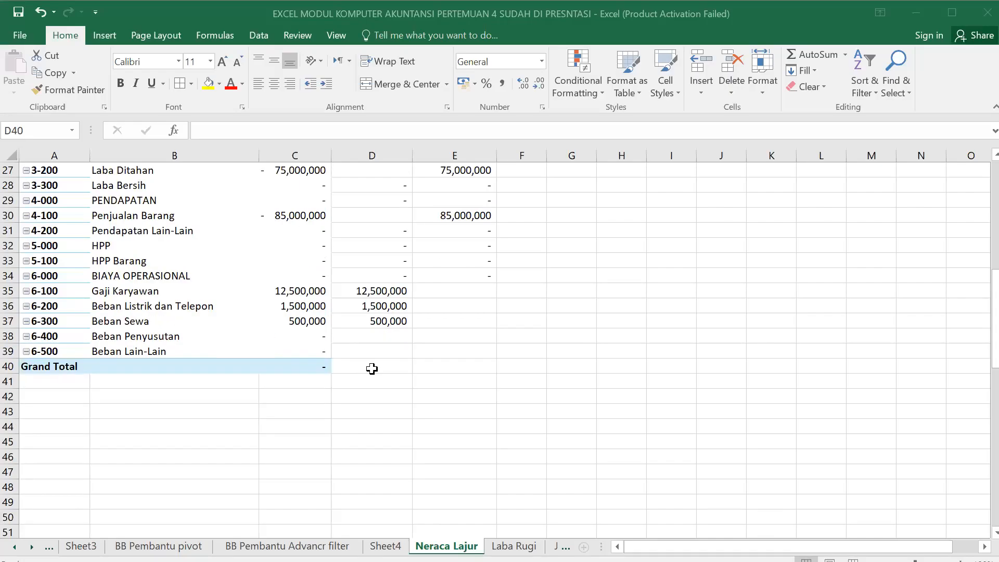
{"action": "left_click", "coordinate": [372, 368]}
{"action": "type", "text": "="}
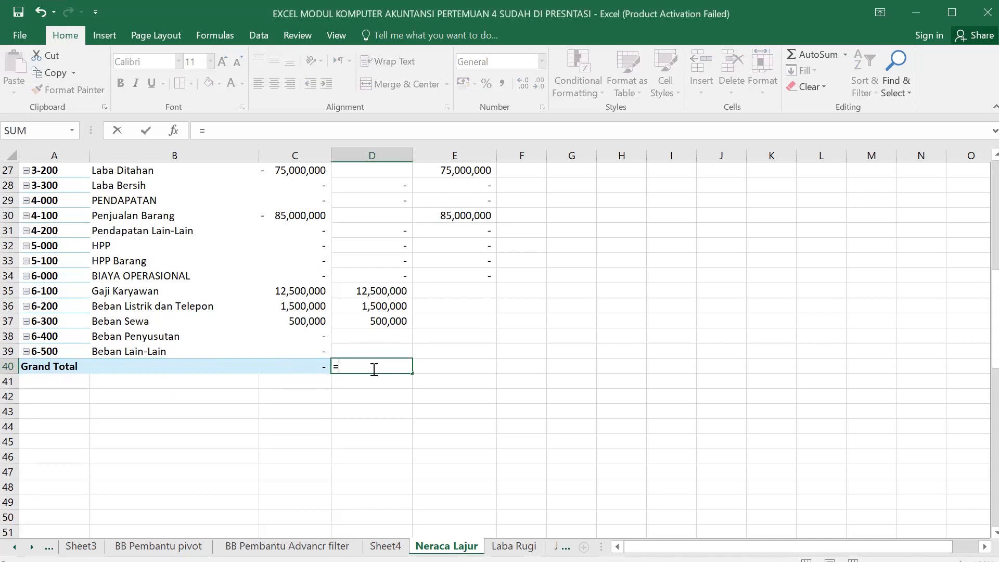
{"action": "type", "text": "sum("}
{"action": "scroll", "coordinate": [370, 310], "scroll_direction": "up", "scroll_amount": 2}
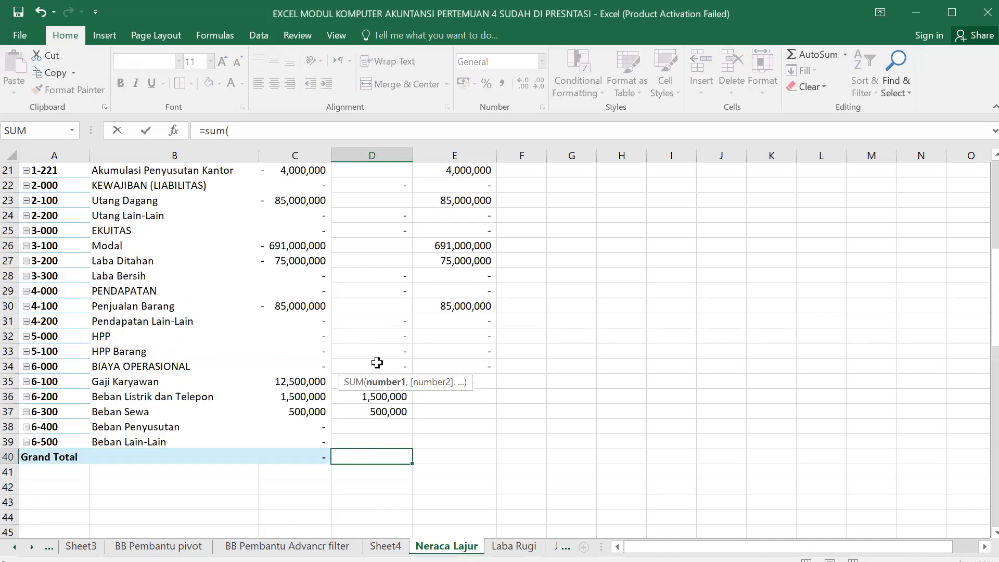
{"action": "scroll", "coordinate": [370, 304], "scroll_direction": "up", "scroll_amount": 6}
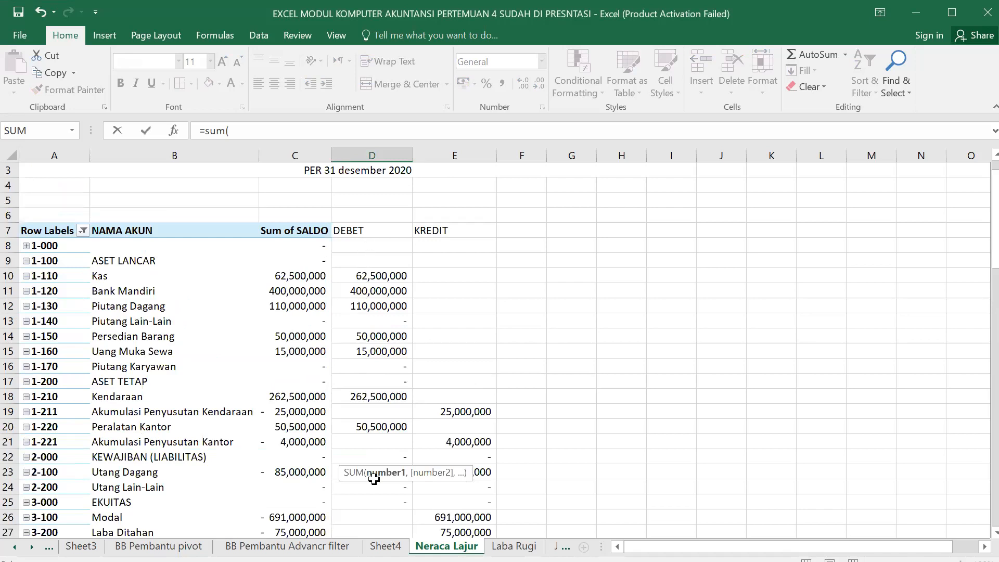
{"action": "left_click_drag", "start_coordinate": [372, 246], "coordinate": [378, 486]}
{"action": "key", "text": "Return"}
{"action": "left_click", "coordinate": [388, 504]}
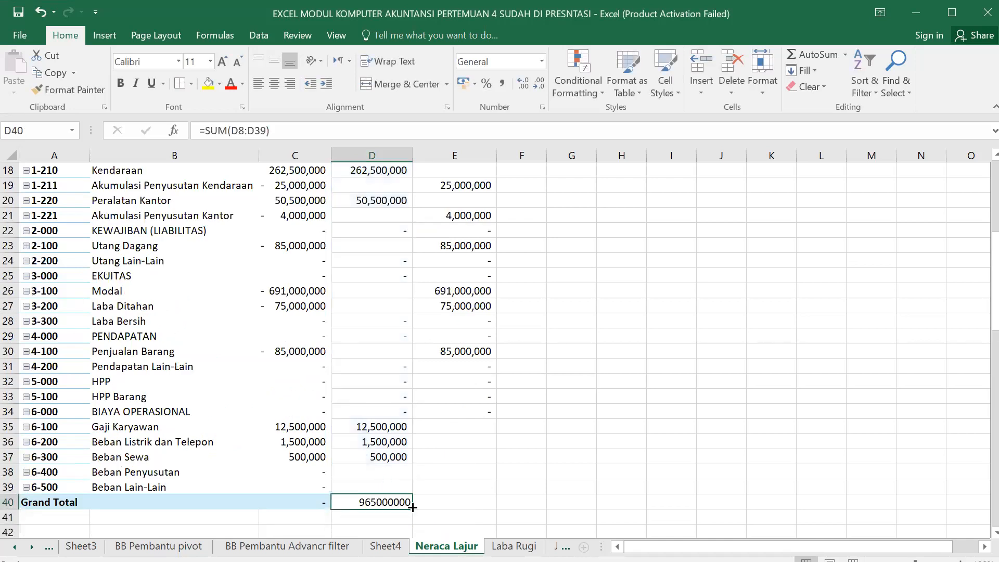
{"action": "left_click_drag", "start_coordinate": [412, 508], "coordinate": [487, 509]}
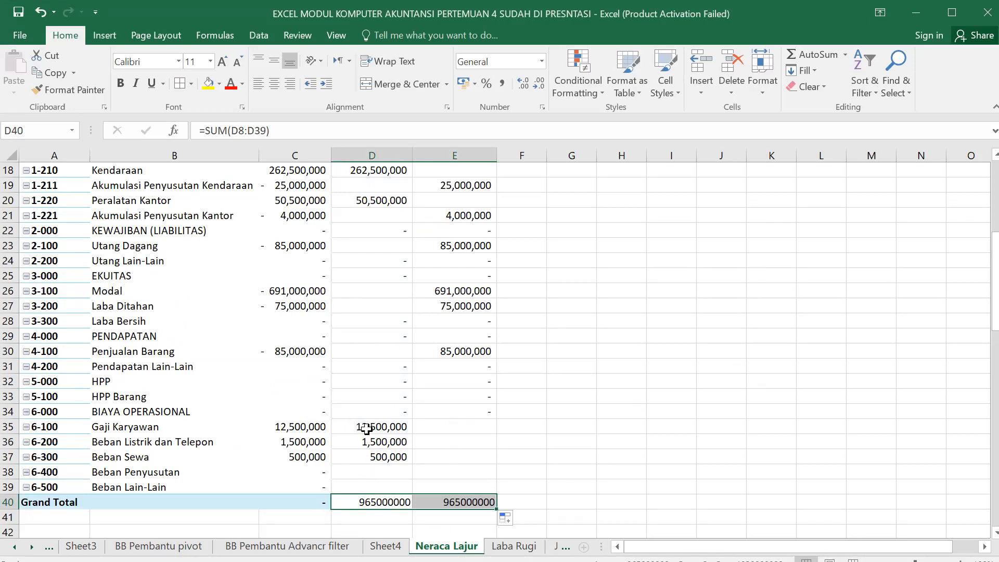
- Try removing the SALDO field from the PivotTable, and restore it
{"action": "left_click", "coordinate": [221, 352]}
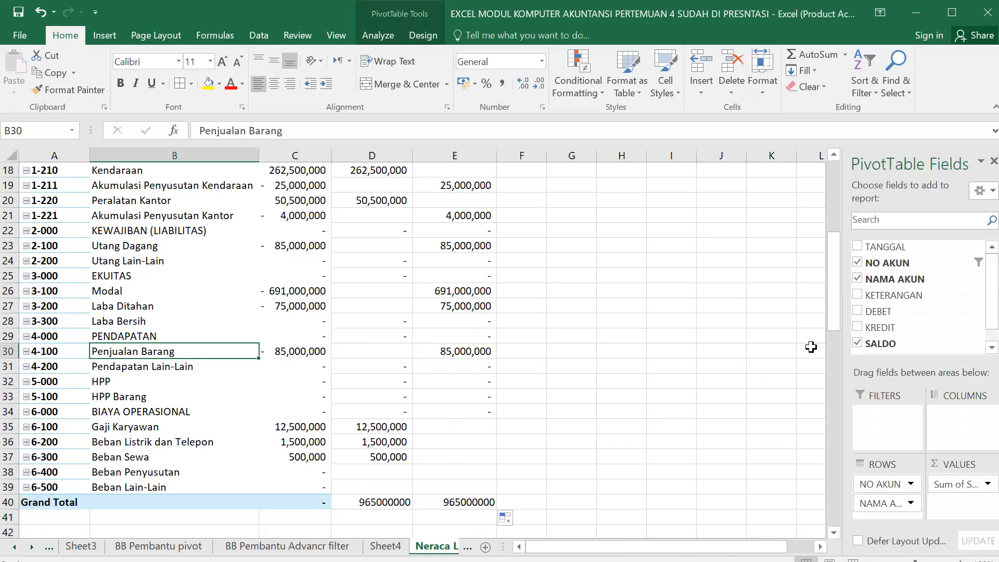
{"action": "scroll", "coordinate": [804, 351], "scroll_direction": "up", "scroll_amount": 2}
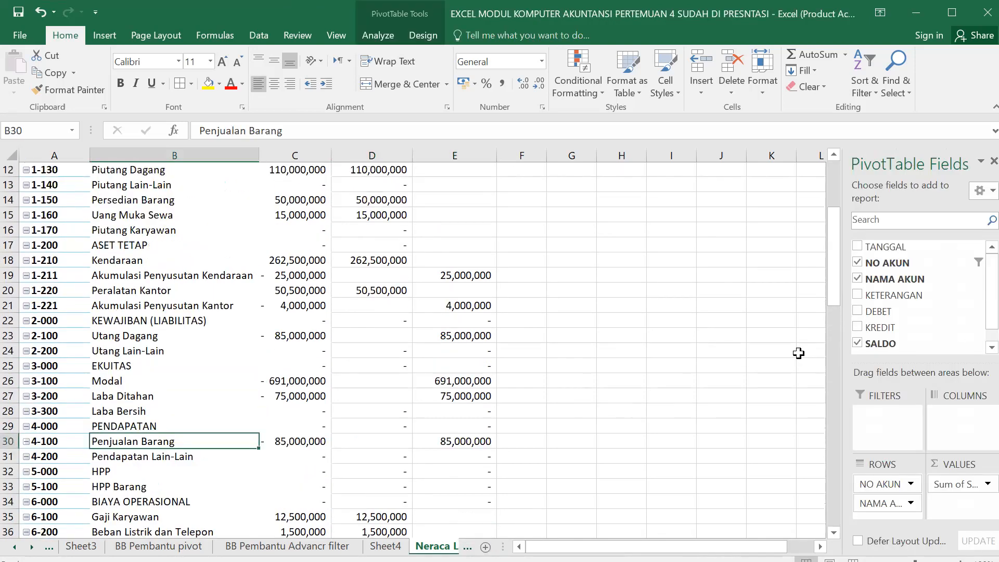
{"action": "scroll", "coordinate": [799, 353], "scroll_direction": "up", "scroll_amount": 4}
{"action": "left_click", "coordinate": [316, 258]}
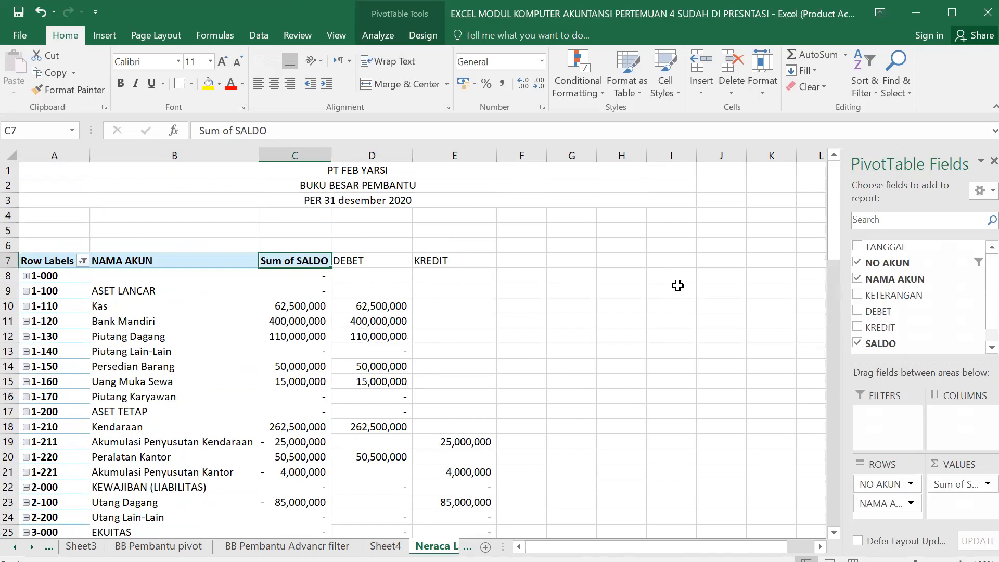
{"action": "left_click", "coordinate": [859, 341]}
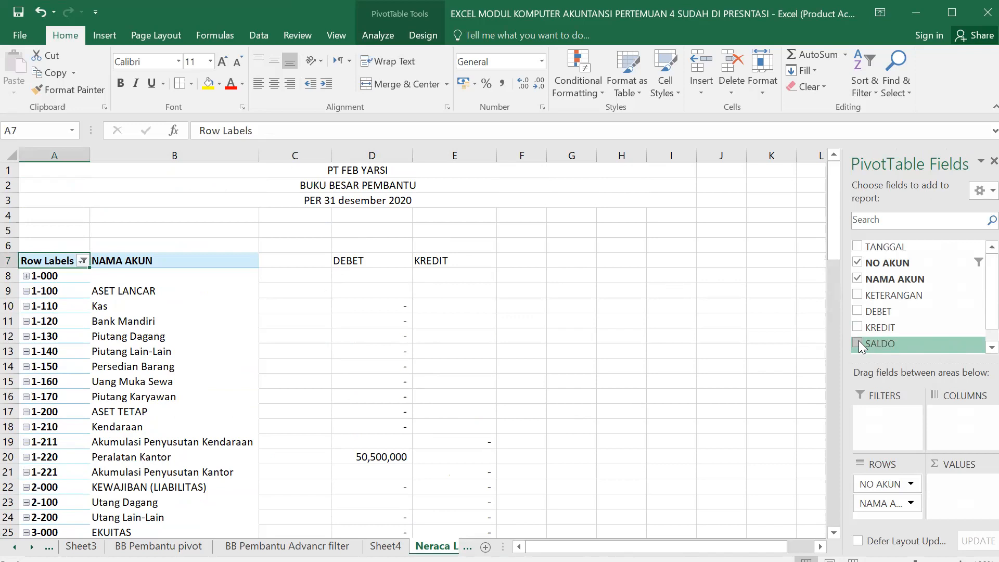
{"action": "left_click", "coordinate": [859, 341]}
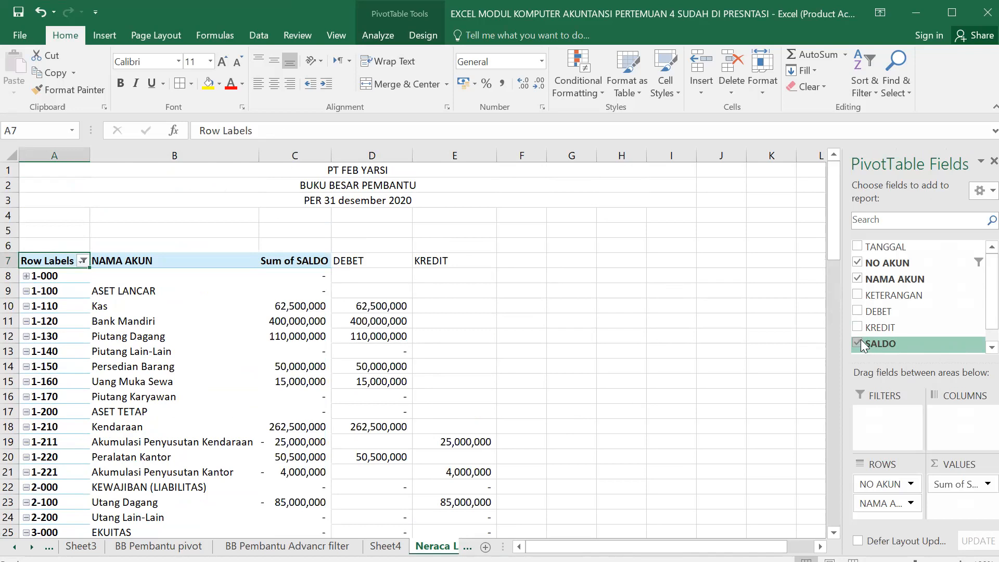
- Replace the formulas in D8:E39 under DEBET and KREDIT with their values by copying and pasting them in place as Values
{"action": "left_click_drag", "start_coordinate": [382, 277], "coordinate": [488, 461]}
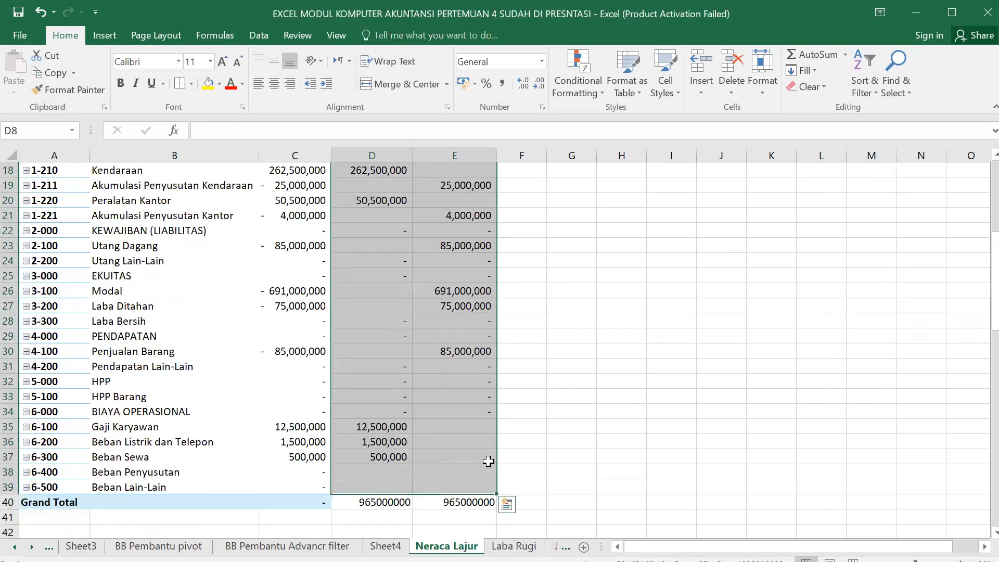
{"action": "key", "text": "ctrl+c"}
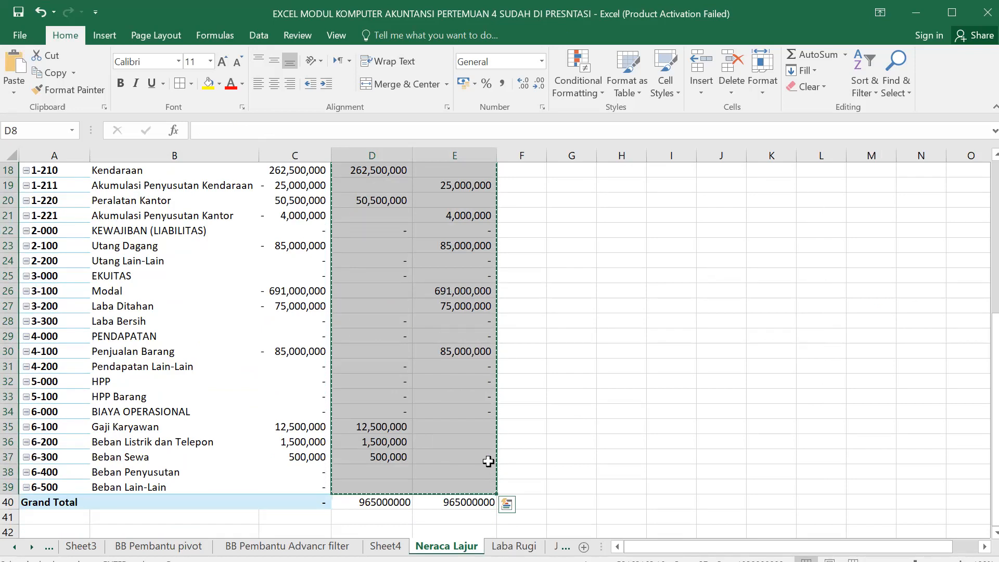
{"action": "key", "text": "ctrl+c"}
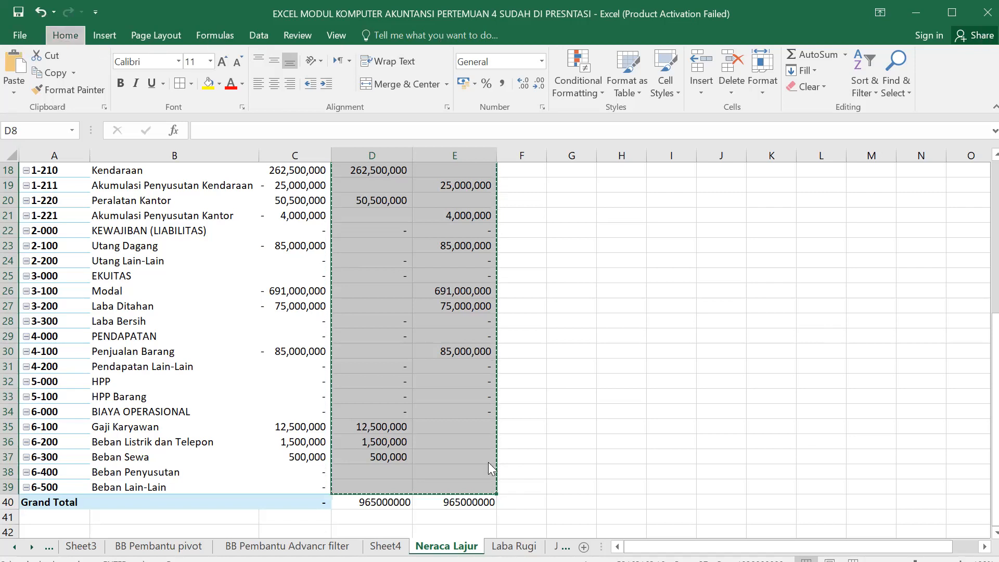
{"action": "key", "text": "ctrl+alt+v"}
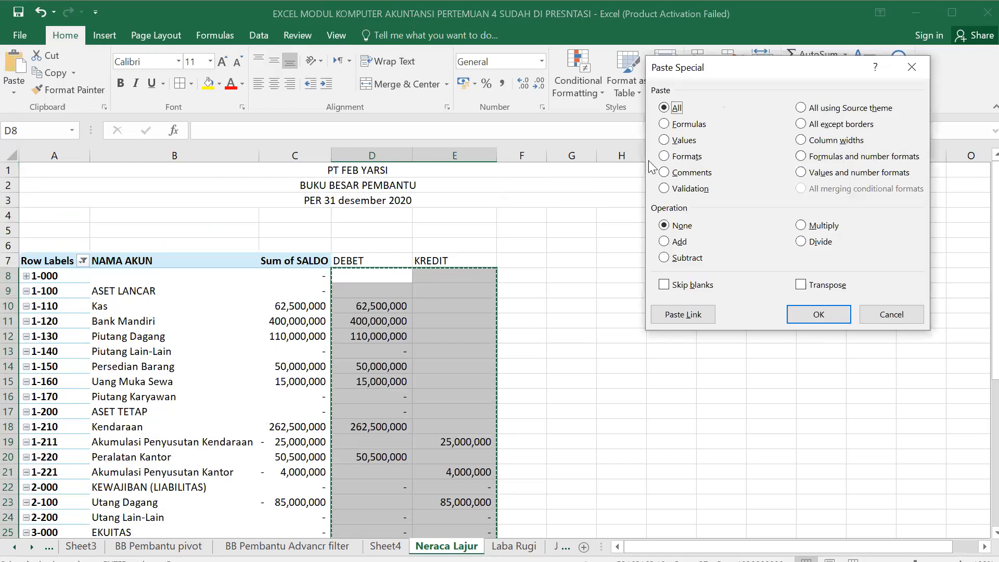
{"action": "left_click", "coordinate": [666, 139]}
{"action": "left_click", "coordinate": [825, 315]}
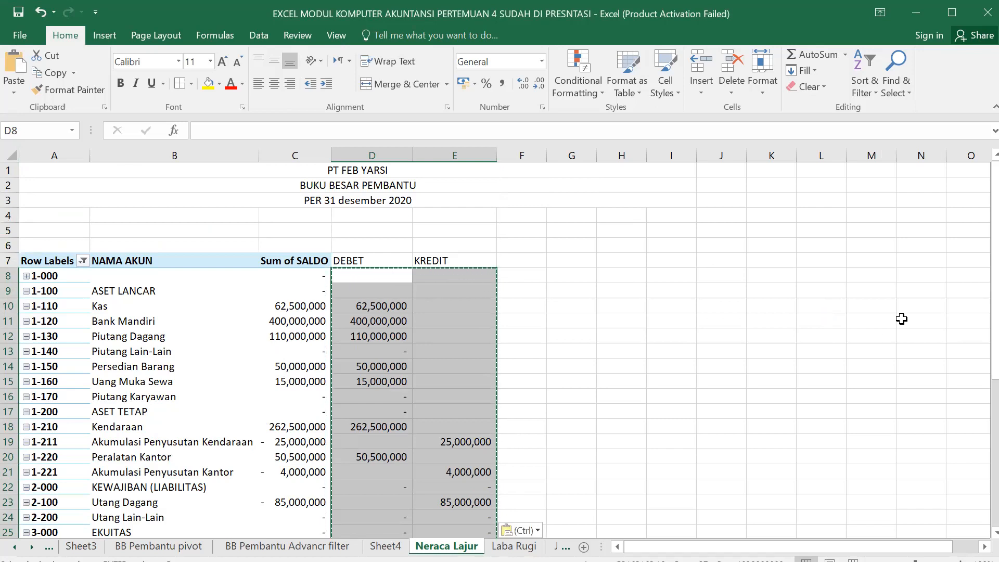
- Remove the SALDO field from the PivotTable so that its Sum of SALDO column is dropped
{"action": "scroll", "coordinate": [415, 212], "scroll_direction": "down", "scroll_amount": 1}
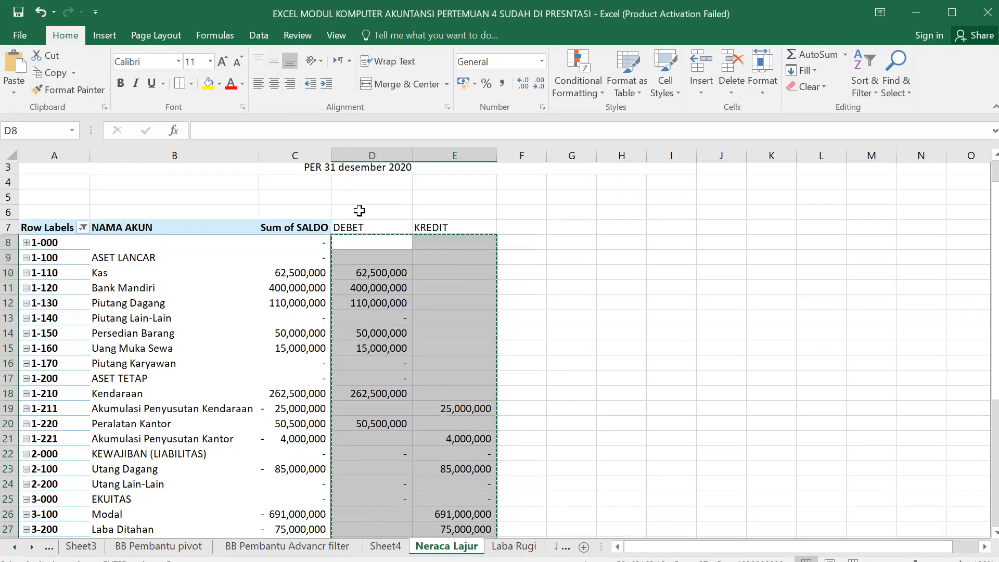
{"action": "left_click", "coordinate": [303, 218]}
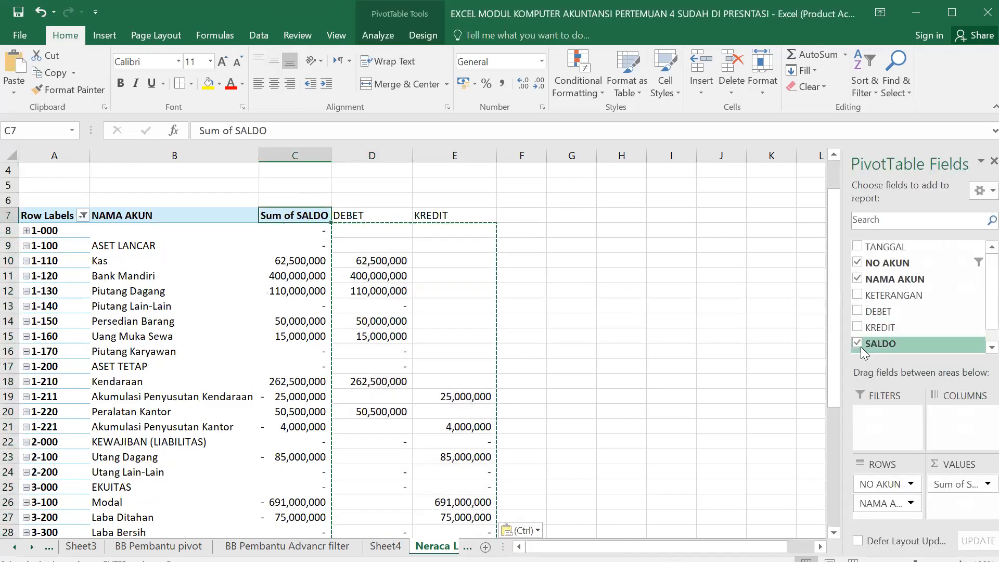
{"action": "left_click", "coordinate": [857, 342]}
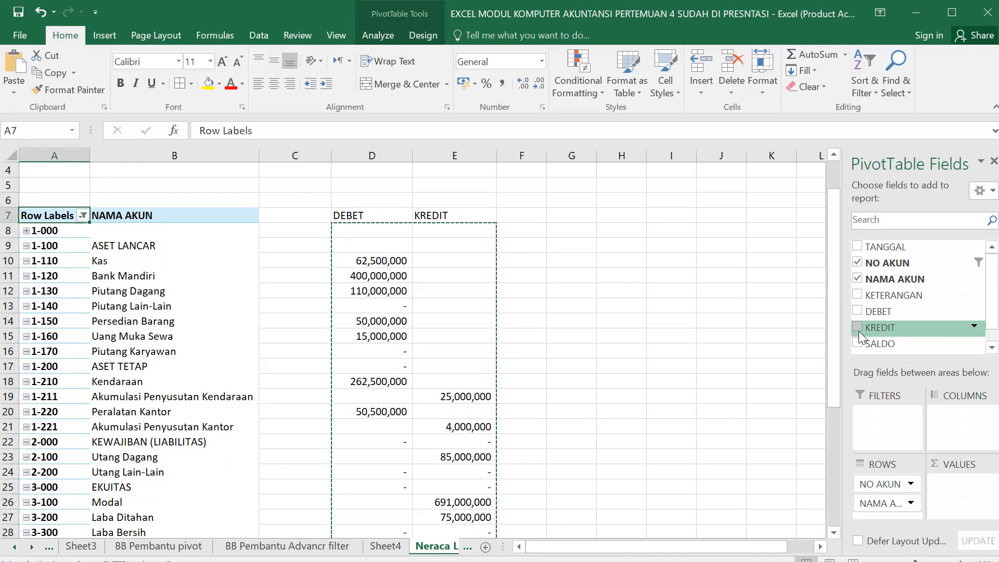
{"action": "left_click", "coordinate": [697, 367]}
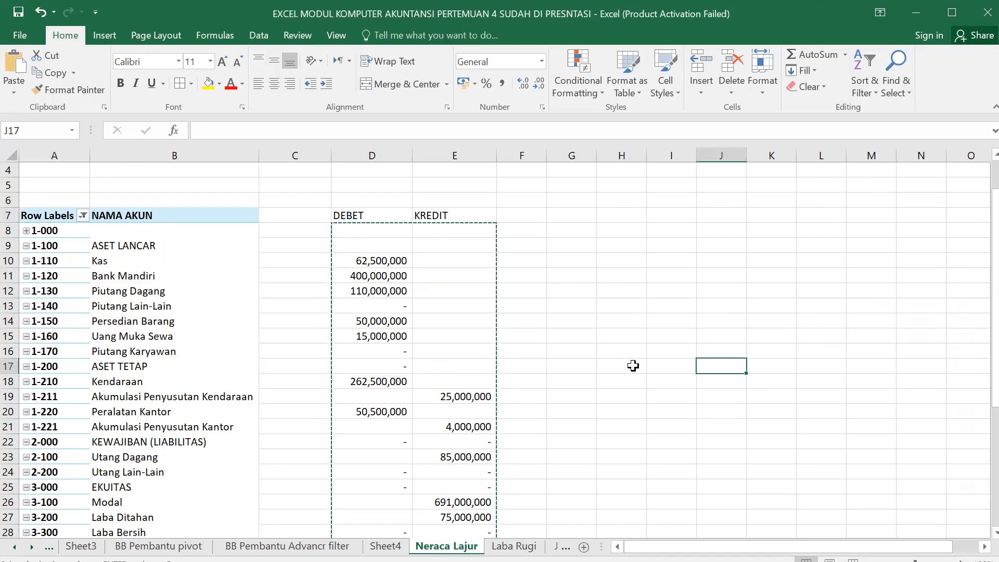
- Delete the empty column C between NAMA AKUN and DEBET
{"action": "left_click", "coordinate": [304, 152]}
{"action": "right_click", "coordinate": [312, 156]}
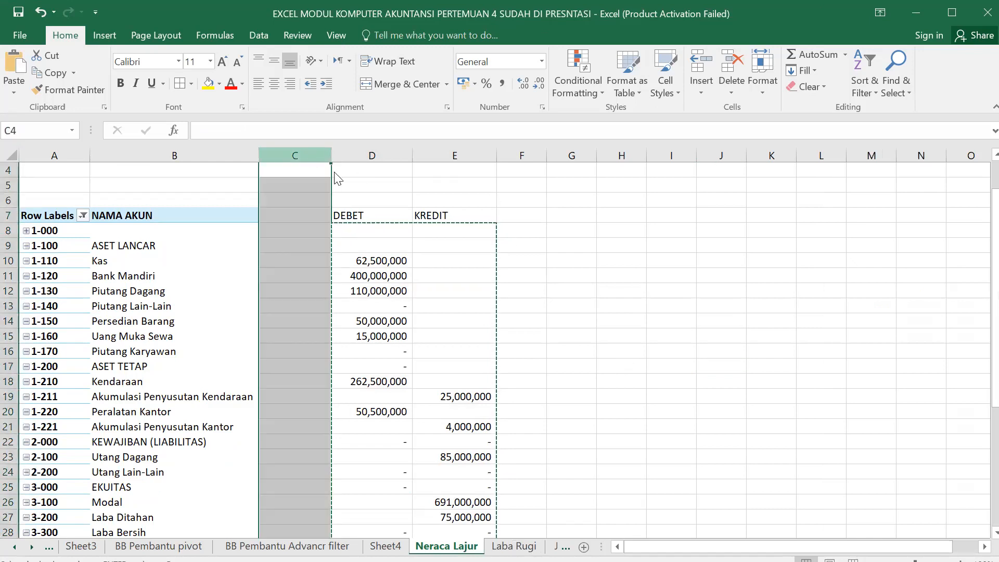
{"action": "left_click", "coordinate": [354, 168]}
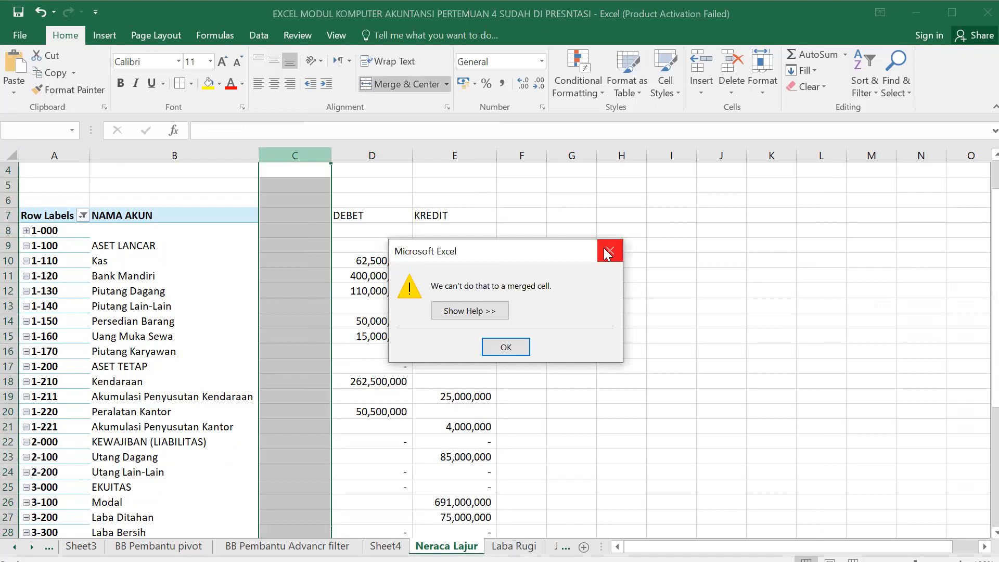
{"action": "key", "text": "Return"}
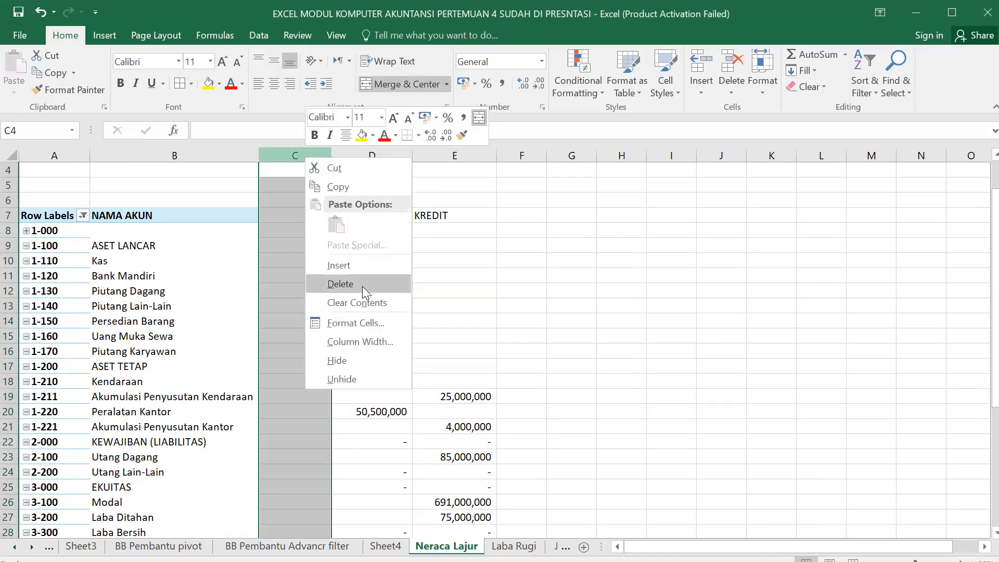
{"action": "left_click", "coordinate": [363, 287]}
{"action": "left_click", "coordinate": [551, 261]}
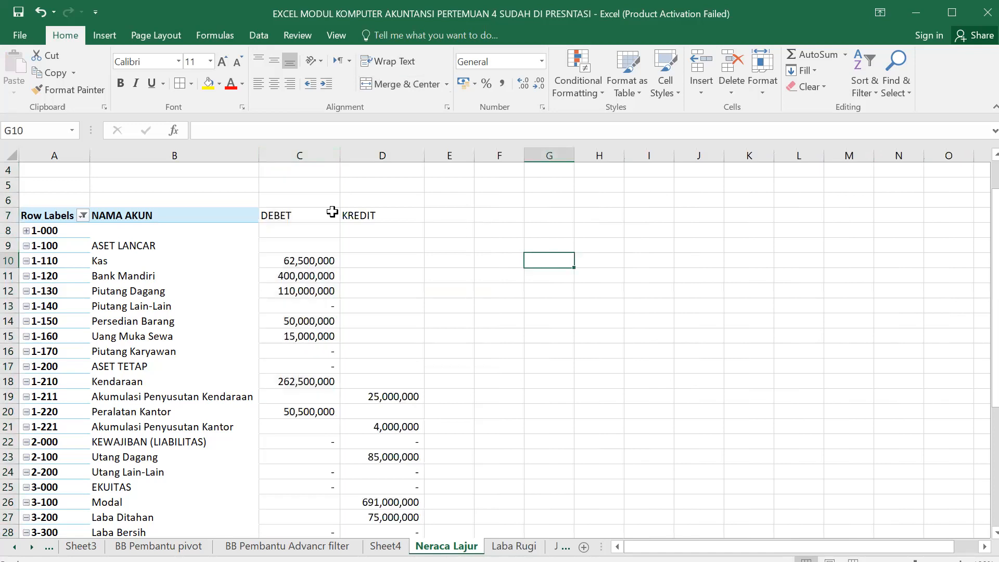
- Fill the header row A7:D7, from Row Labels to KREDIT, with yellow
{"action": "left_click", "coordinate": [199, 211]}
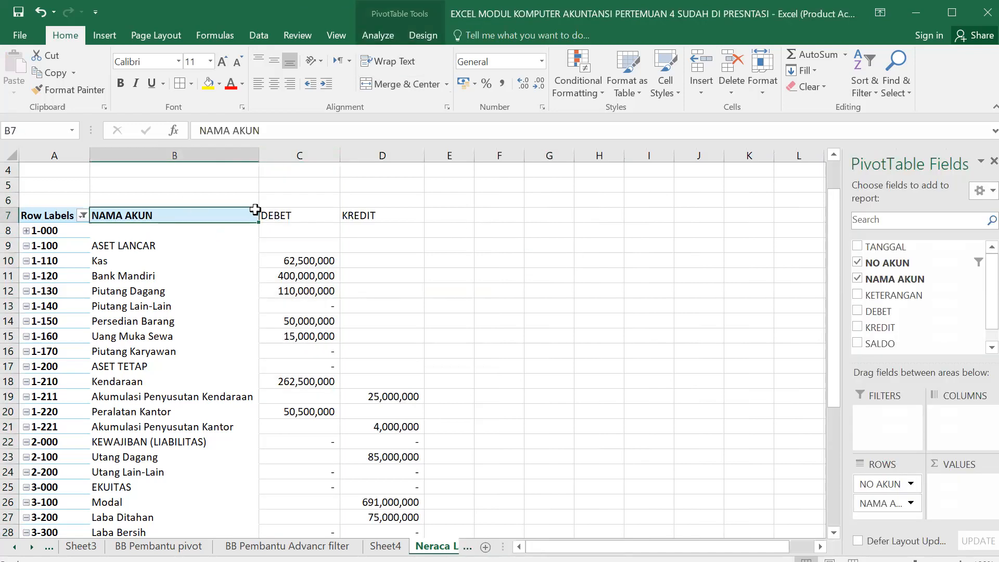
{"action": "left_click", "coordinate": [269, 210]}
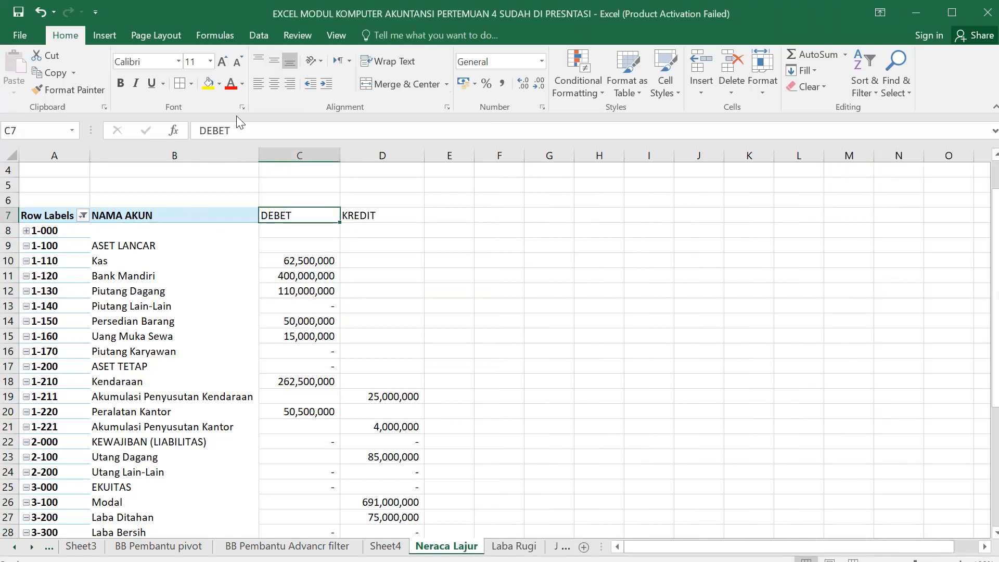
{"action": "left_click", "coordinate": [55, 216]}
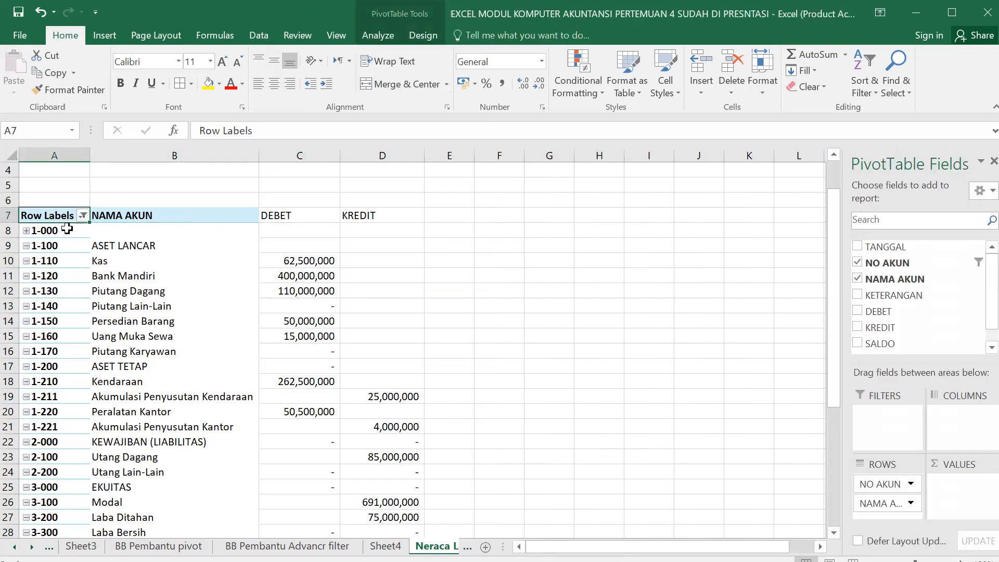
{"action": "left_click", "coordinate": [67, 223]}
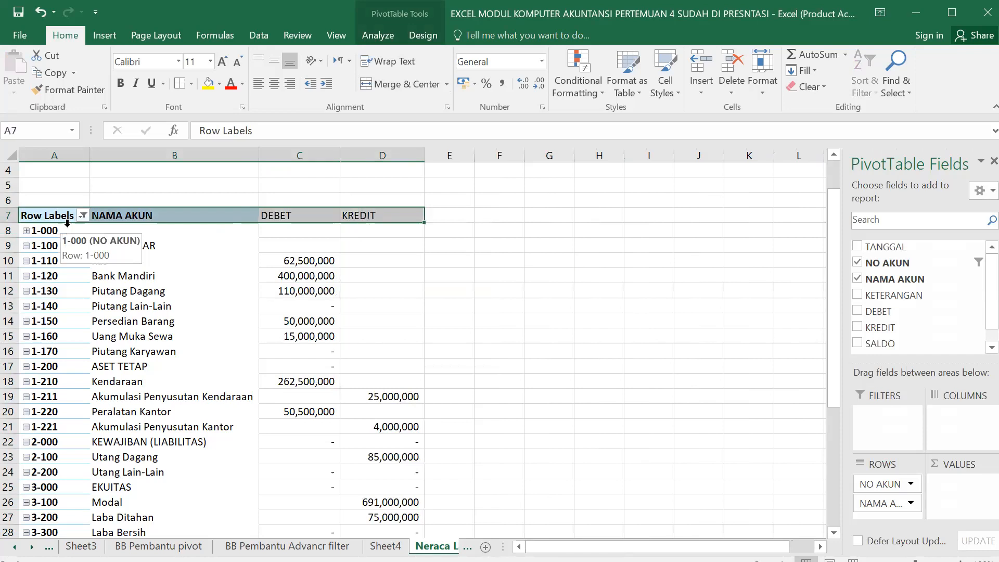
{"action": "left_click", "coordinate": [208, 83]}
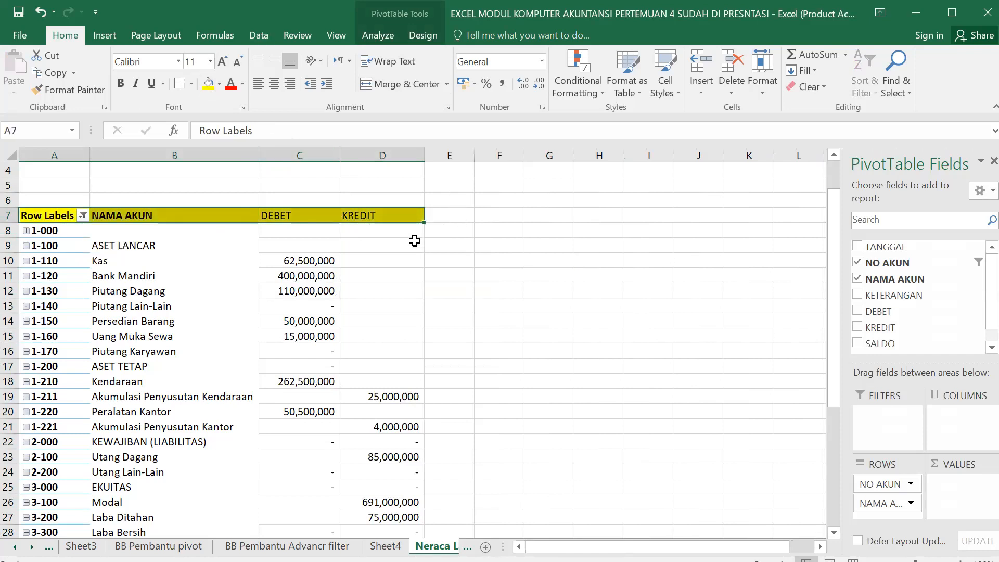
- Fill the Grand Total row A40:D40 with the same yellow as the header row
{"action": "scroll", "coordinate": [300, 322], "scroll_direction": "down", "scroll_amount": 8}
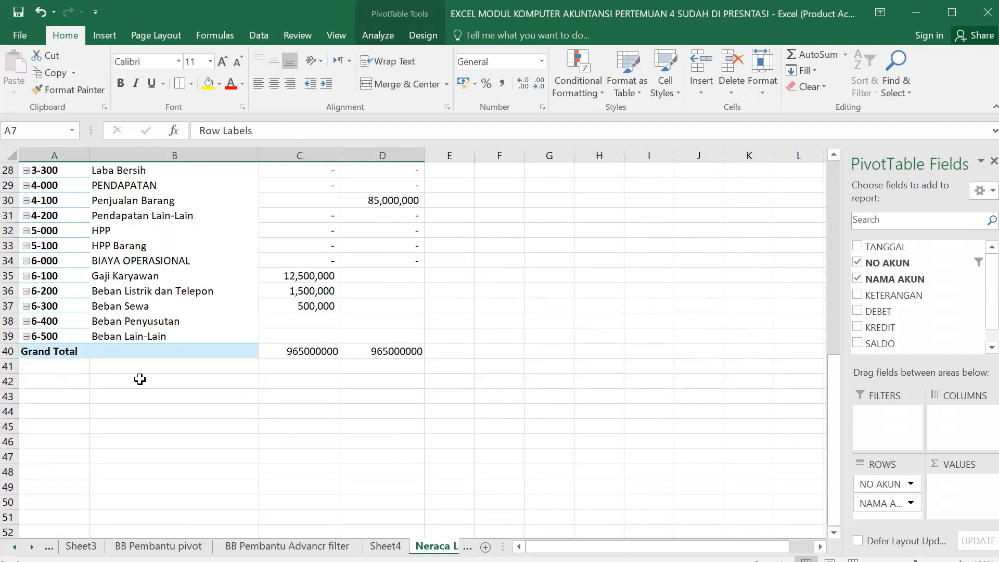
{"action": "left_click", "coordinate": [78, 356]}
{"action": "key", "text": "shift+Right"}
{"action": "key", "text": "shift+Right"}
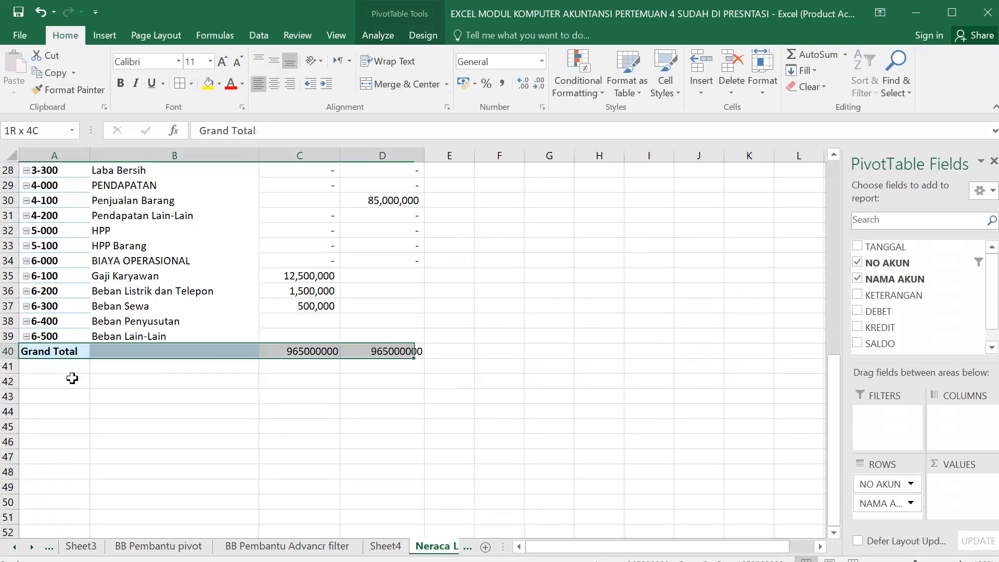
{"action": "left_click", "coordinate": [208, 84]}
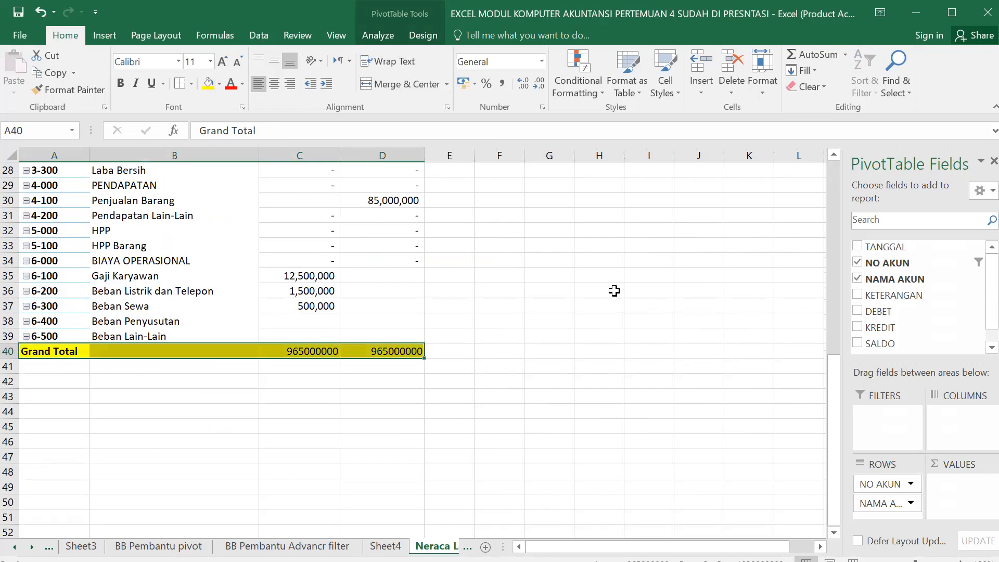
{"action": "scroll", "coordinate": [415, 290], "scroll_direction": "up", "scroll_amount": 9}
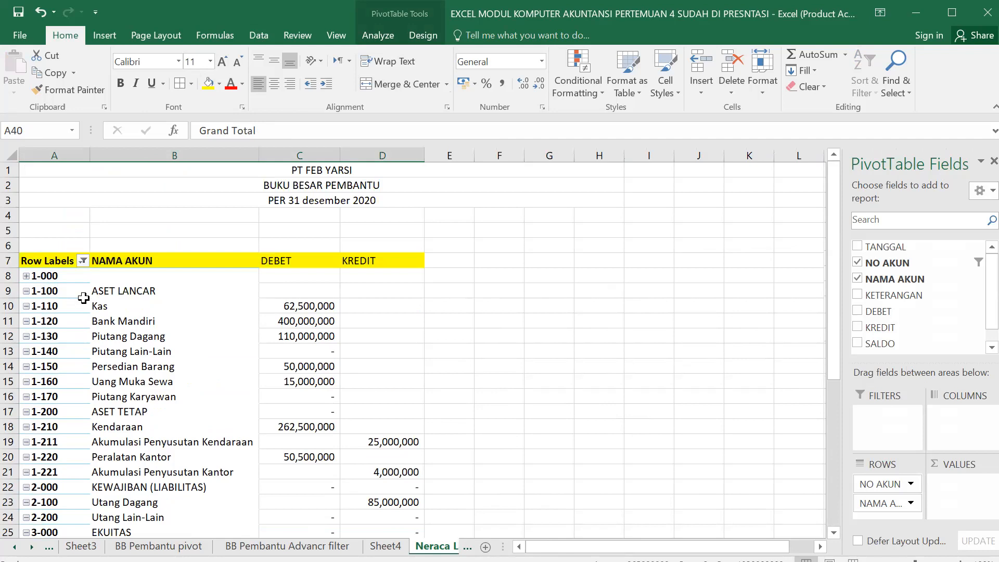
- Apply all borders to the account rows A8:D39, between the yellow header row and the Grand Total row
{"action": "left_click_drag", "start_coordinate": [49, 278], "coordinate": [172, 432]}
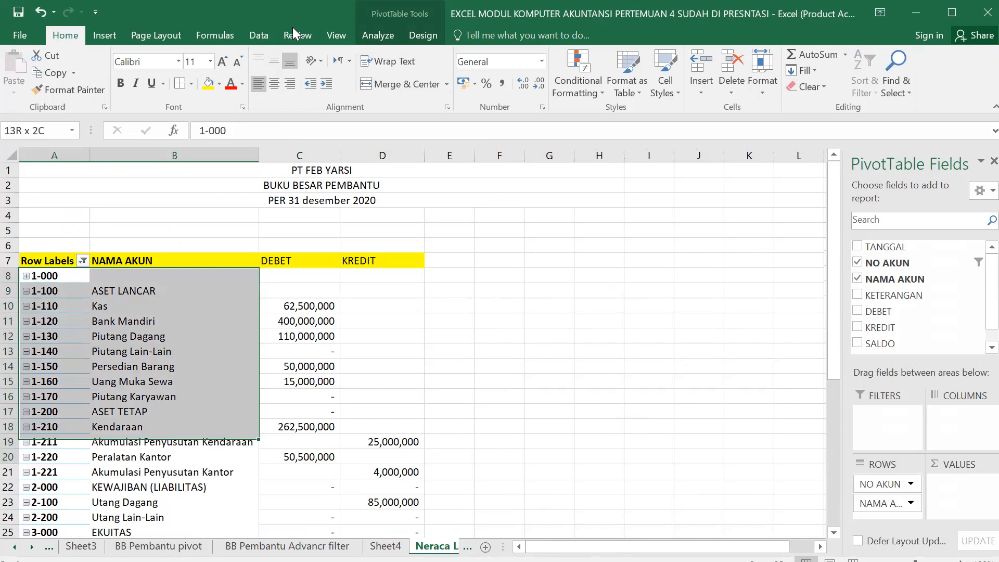
{"action": "left_click", "coordinate": [182, 80]}
{"action": "scroll", "coordinate": [436, 257], "scroll_direction": "up", "scroll_amount": 6}
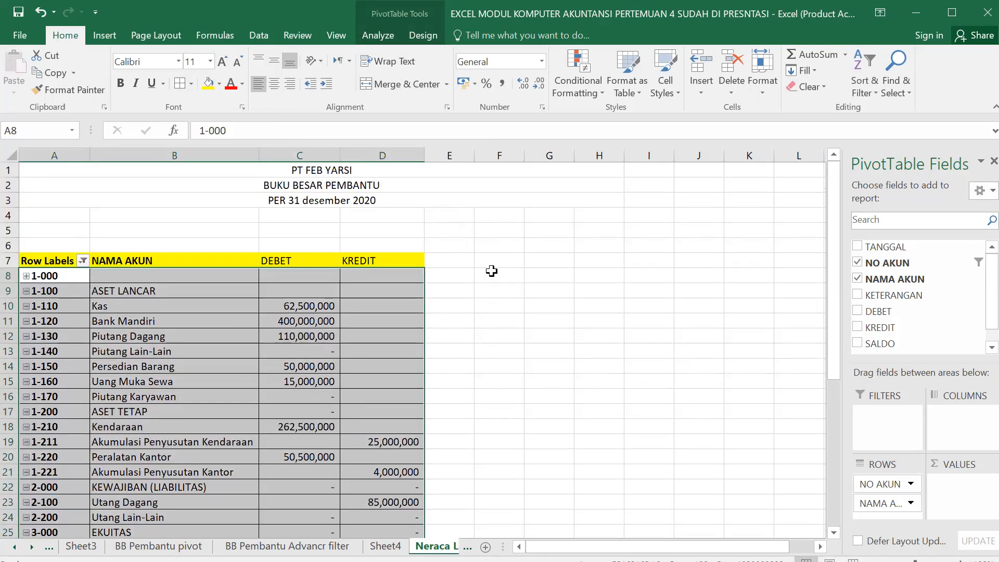
{"action": "scroll", "coordinate": [496, 269], "scroll_direction": "down", "scroll_amount": 3}
{"action": "left_click", "coordinate": [505, 258]}
{"action": "scroll", "coordinate": [506, 258], "scroll_direction": "down", "scroll_amount": 4}
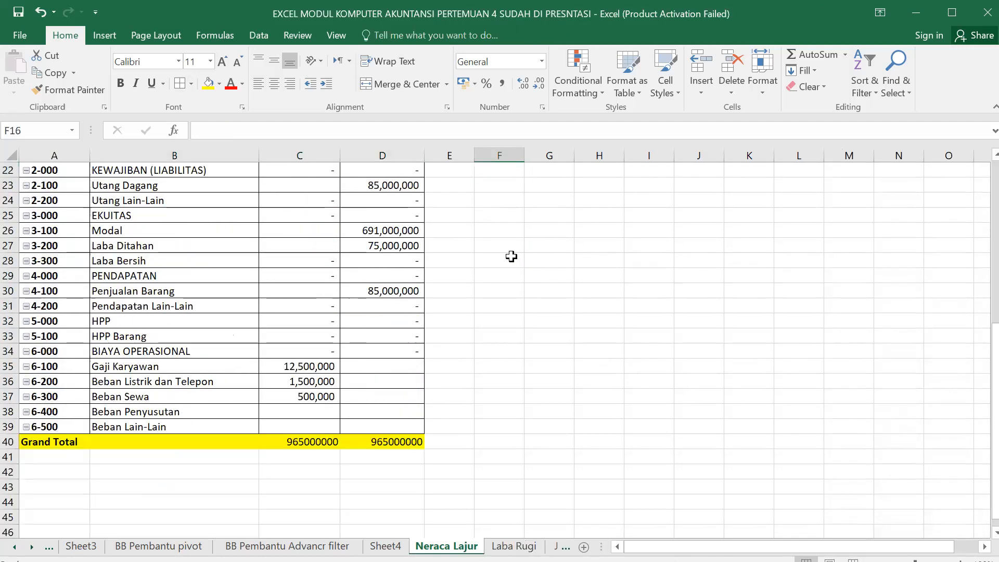
{"action": "scroll", "coordinate": [507, 262], "scroll_direction": "up", "scroll_amount": 2}
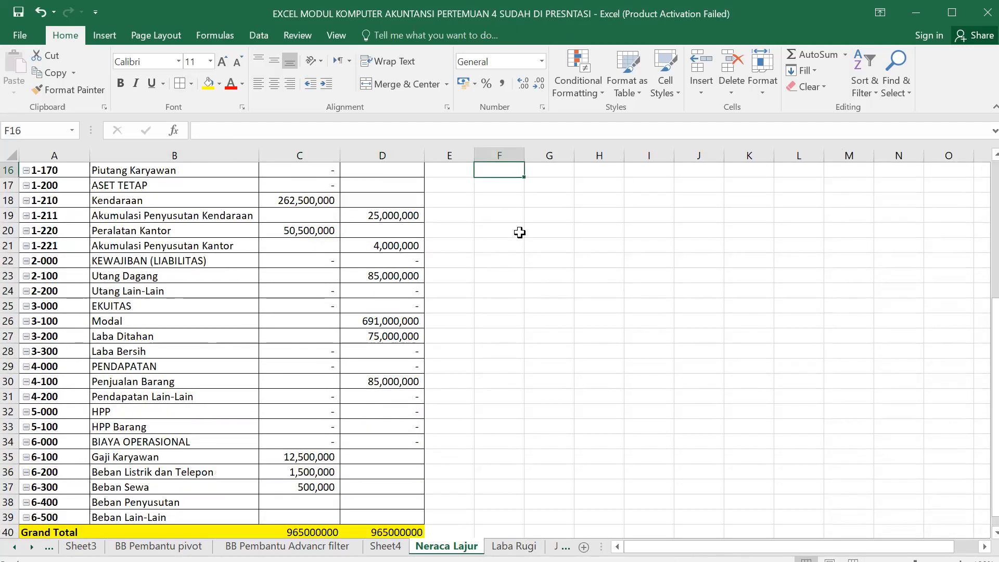
{"action": "scroll", "coordinate": [520, 232], "scroll_direction": "up", "scroll_amount": 5}
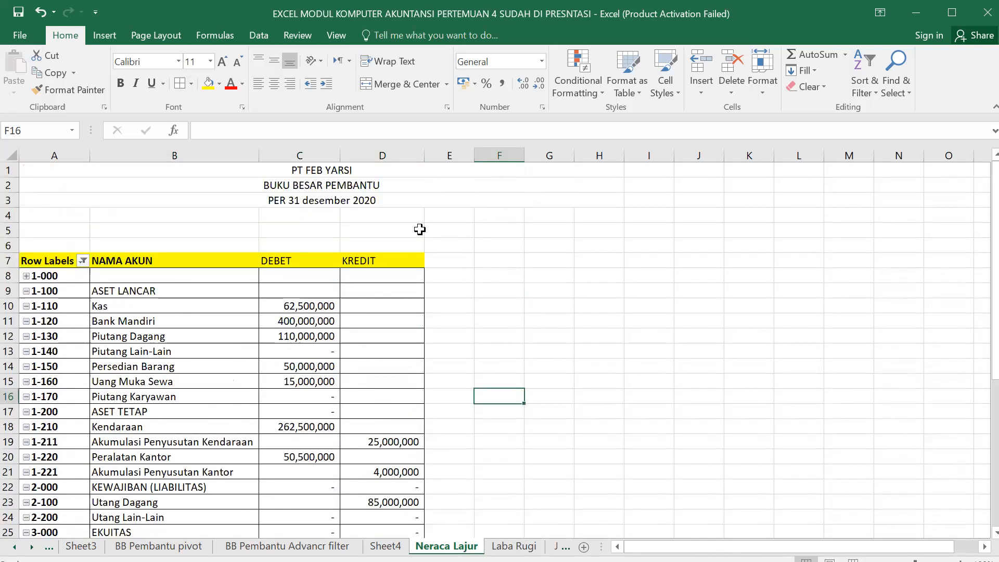
- Replace the BUKU BESAR PEMBANTU title in merged cell A2 with NERACA SALDO
{"action": "left_click", "coordinate": [385, 187]}
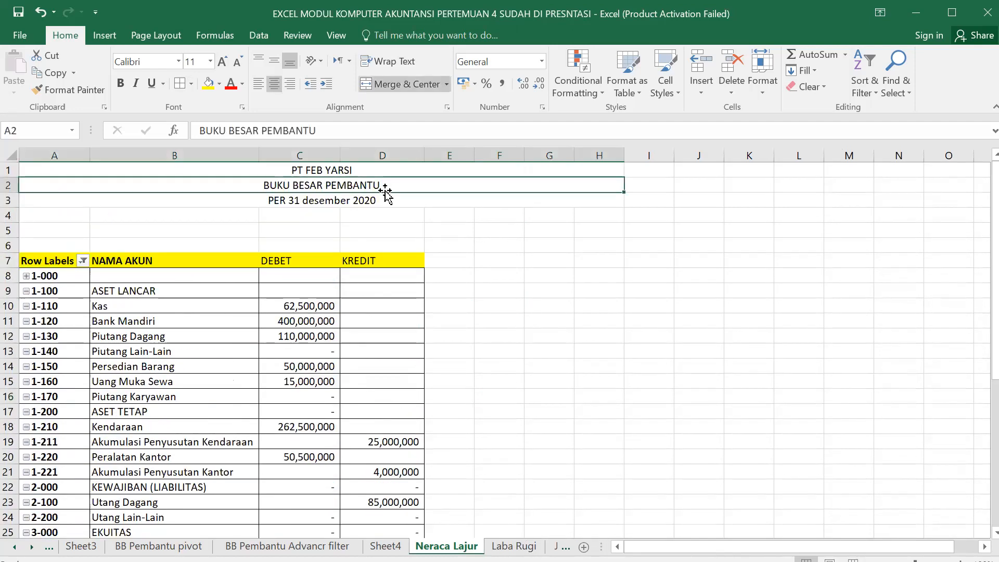
{"action": "left_click", "coordinate": [342, 134]}
{"action": "key", "text": "BackSpace"}
{"action": "key", "text": "BackSpace"}
{"action": "key", "text": "BackSpace"}
{"action": "key", "text": "BackSpace"}
{"action": "key", "text": "BackSpace"}
{"action": "key", "text": "BackSpace"}
{"action": "key", "text": "BackSpace"}
{"action": "key", "text": "BackSpace"}
{"action": "key", "text": "BackSpace"}
{"action": "key", "text": "BackSpace"}
{"action": "key", "text": "BackSpace"}
{"action": "key", "text": "BackSpace"}
{"action": "key", "text": "BackSpace"}
{"action": "key", "text": "BackSpace"}
{"action": "key", "text": "BackSpace"}
{"action": "key", "text": "BackSpace"}
{"action": "key", "text": "BackSpace"}
{"action": "key", "text": "BackSpace"}
{"action": "key", "text": "BackSpace"}
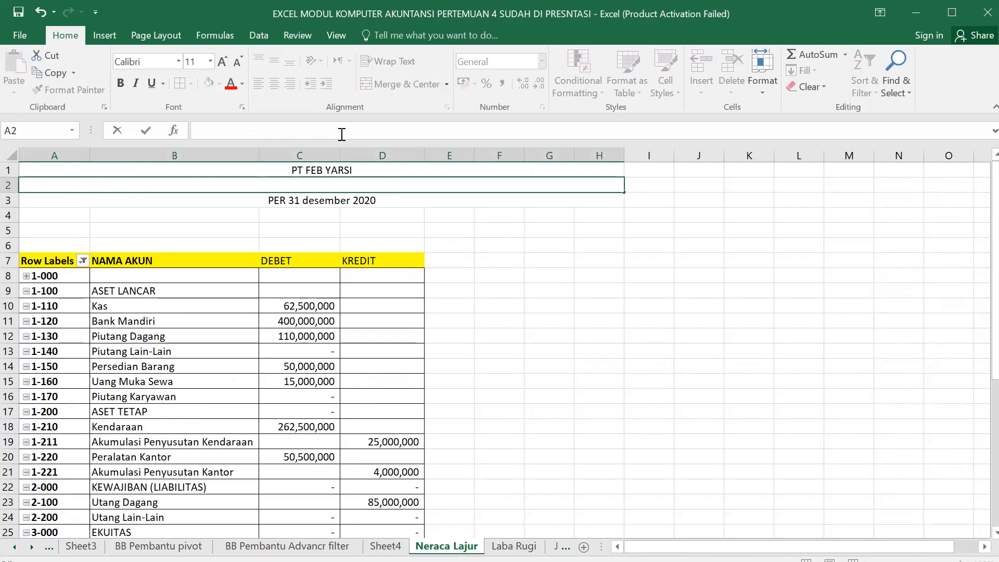
{"action": "type", "text": "NERACA"}
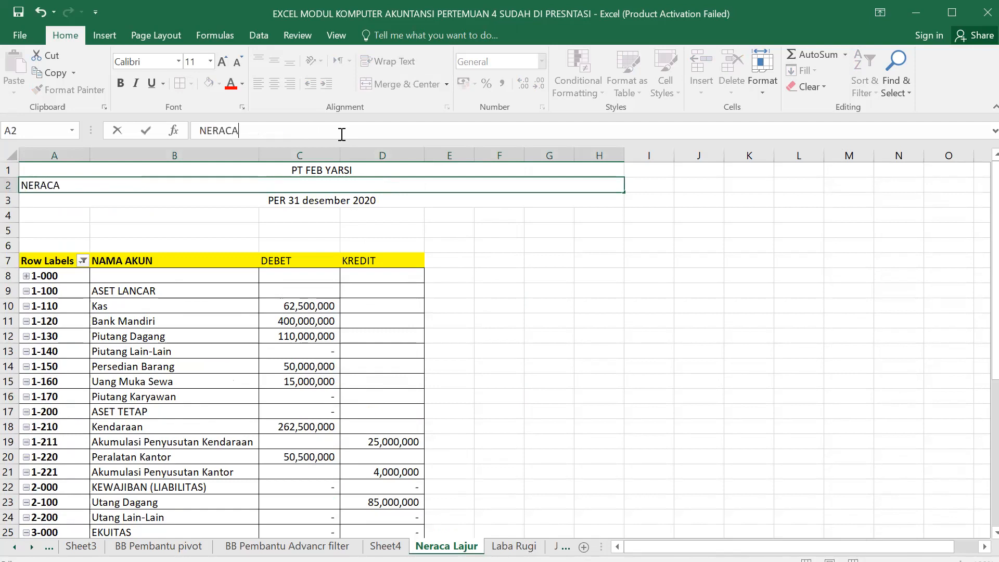
{"action": "type", "text": " SALDO"}
{"action": "key", "text": "Return"}
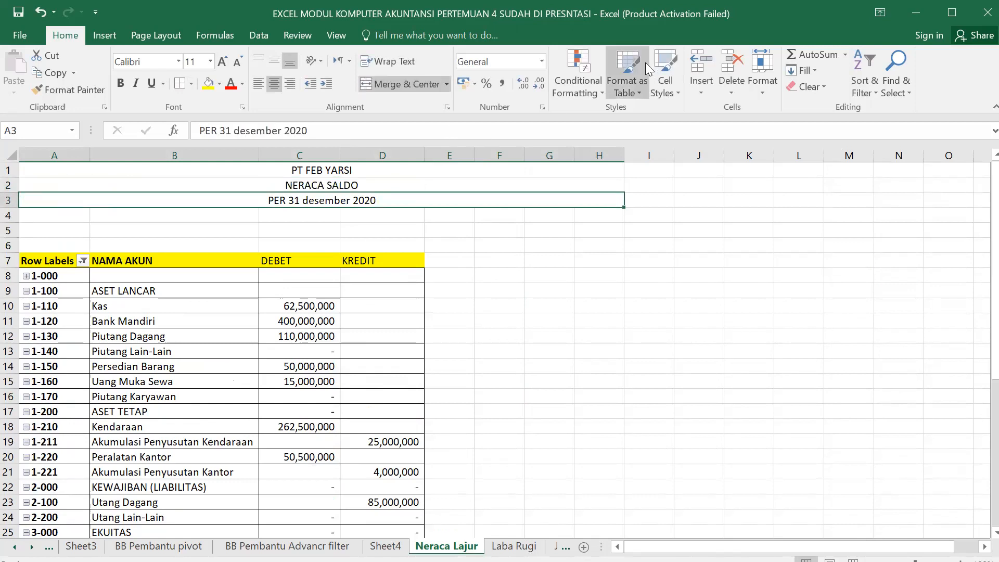
{"action": "scroll", "coordinate": [645, 62], "scroll_direction": "down", "scroll_amount": 6}
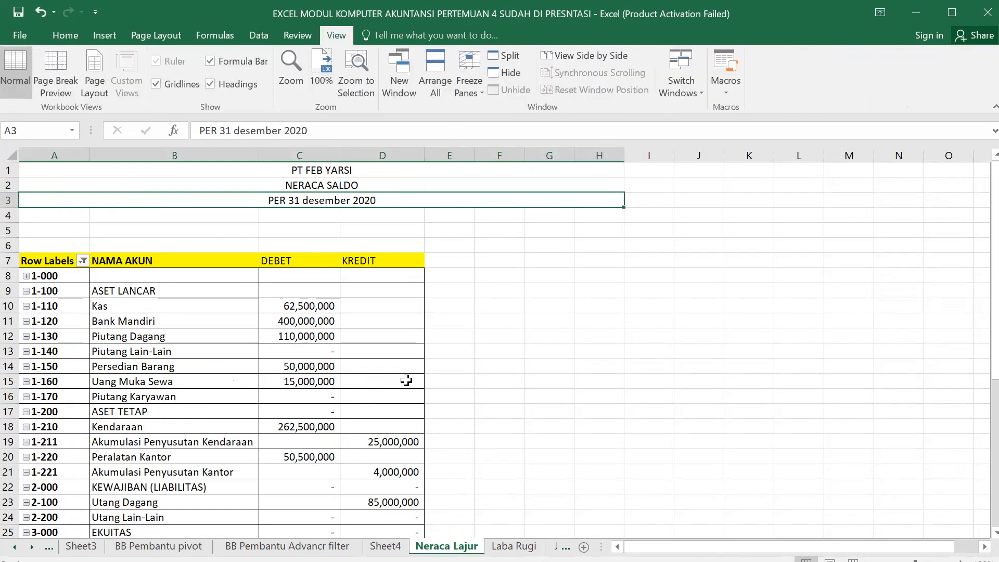